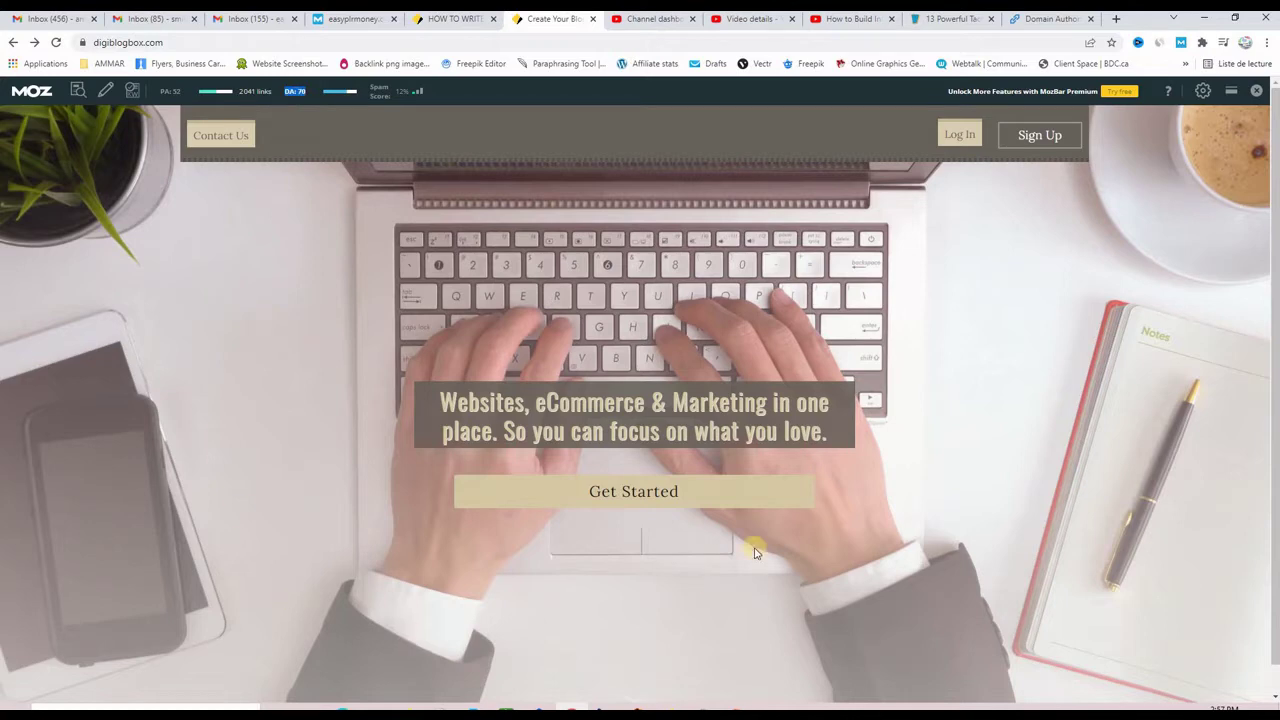
Go to the digiblogbox.com login page and log in with the saved account credentials.
click(565, 495)
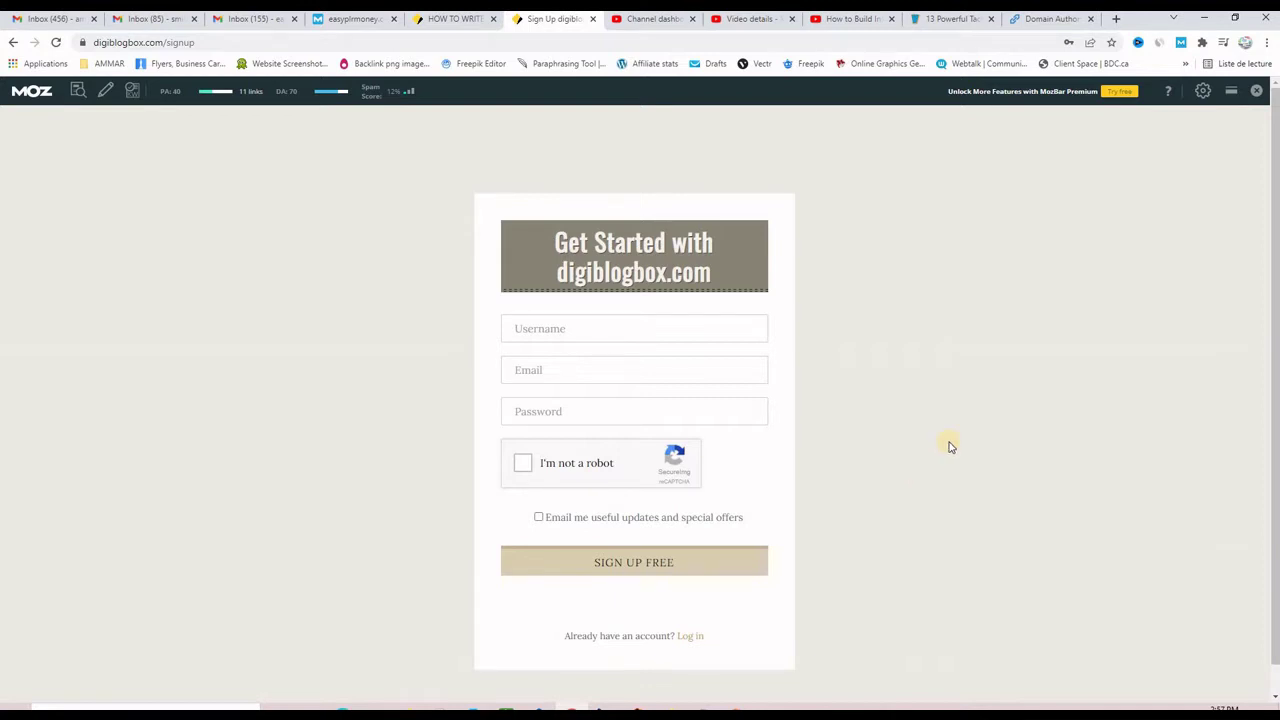
click(688, 637)
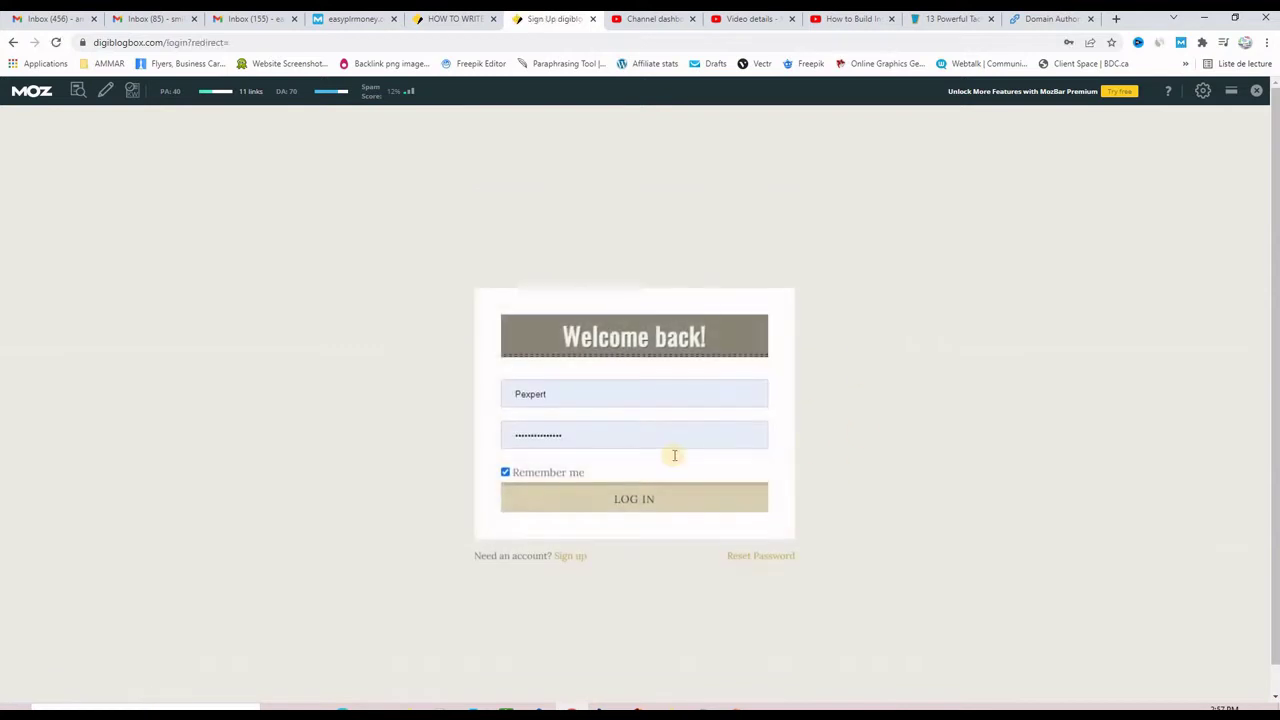
click(612, 497)
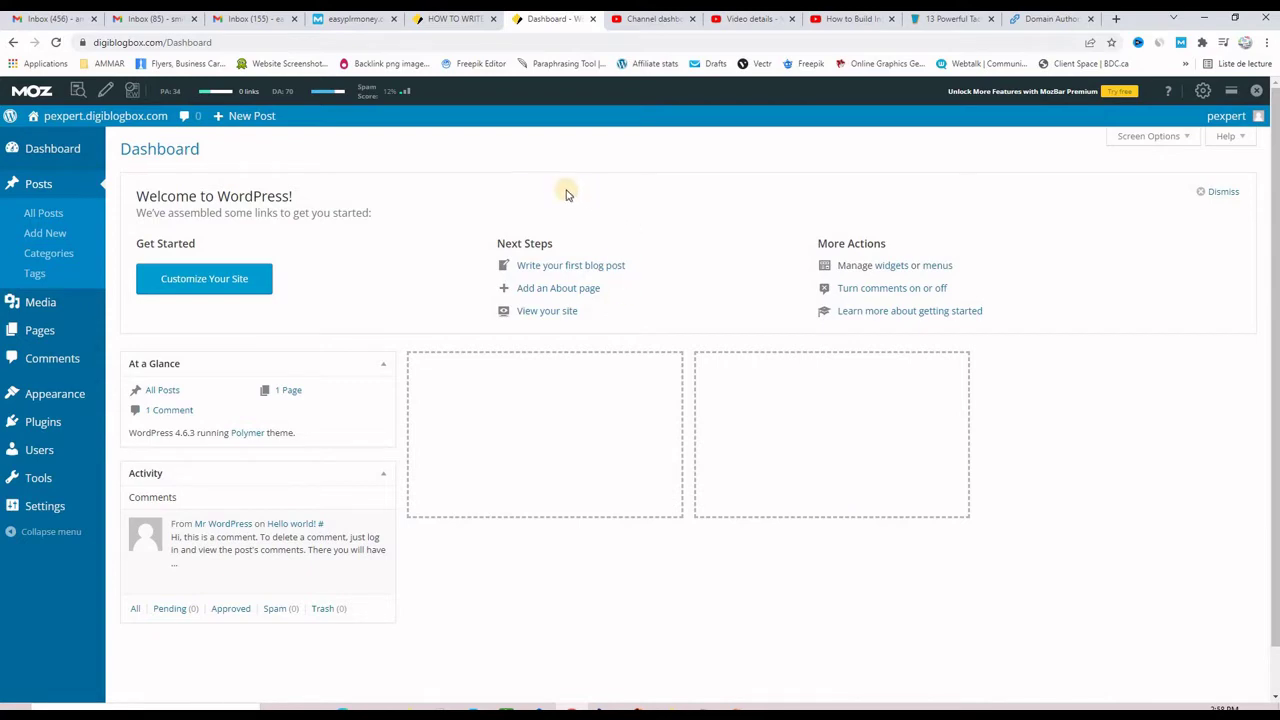
Open the blog's public site in a new browser tab and switch to it.
mouse_move(61, 118)
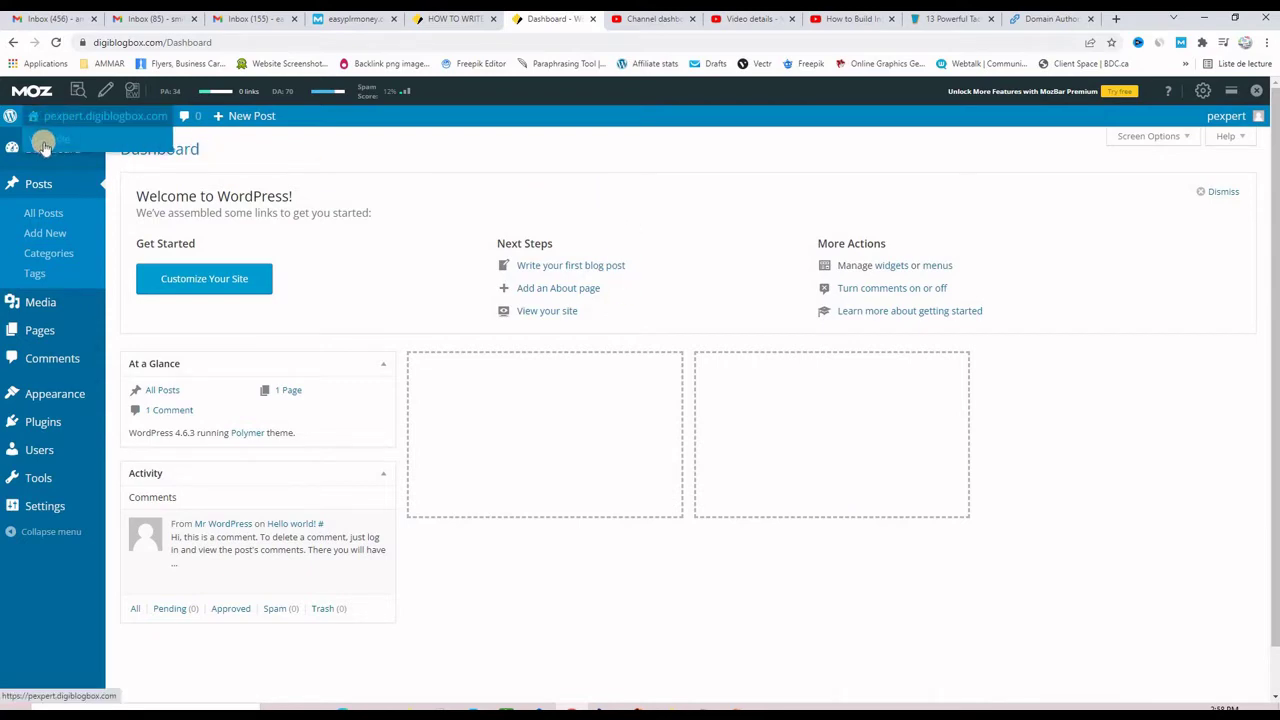
right_click(45, 148)
click(90, 155)
click(600, 18)
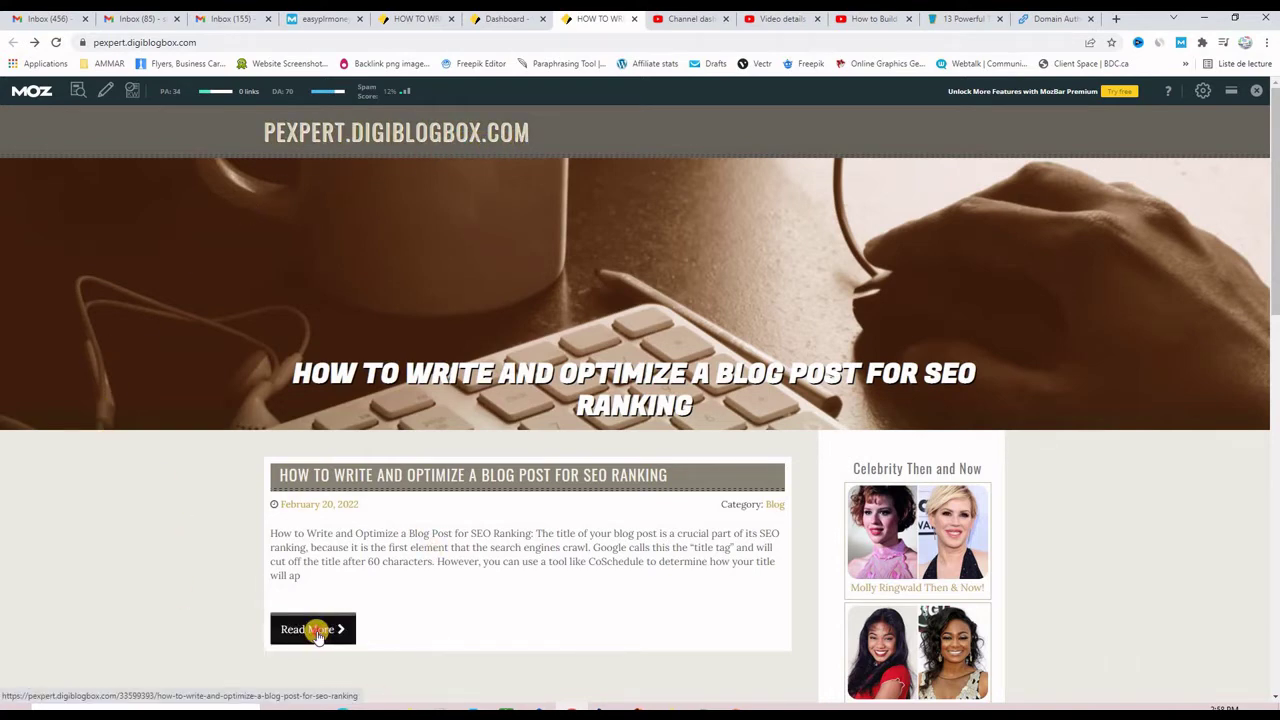
Look through the published post "How to Write and Optimize a Blog Post for SEO Ranking" and its layout.
scroll(171, 543, down, 6)
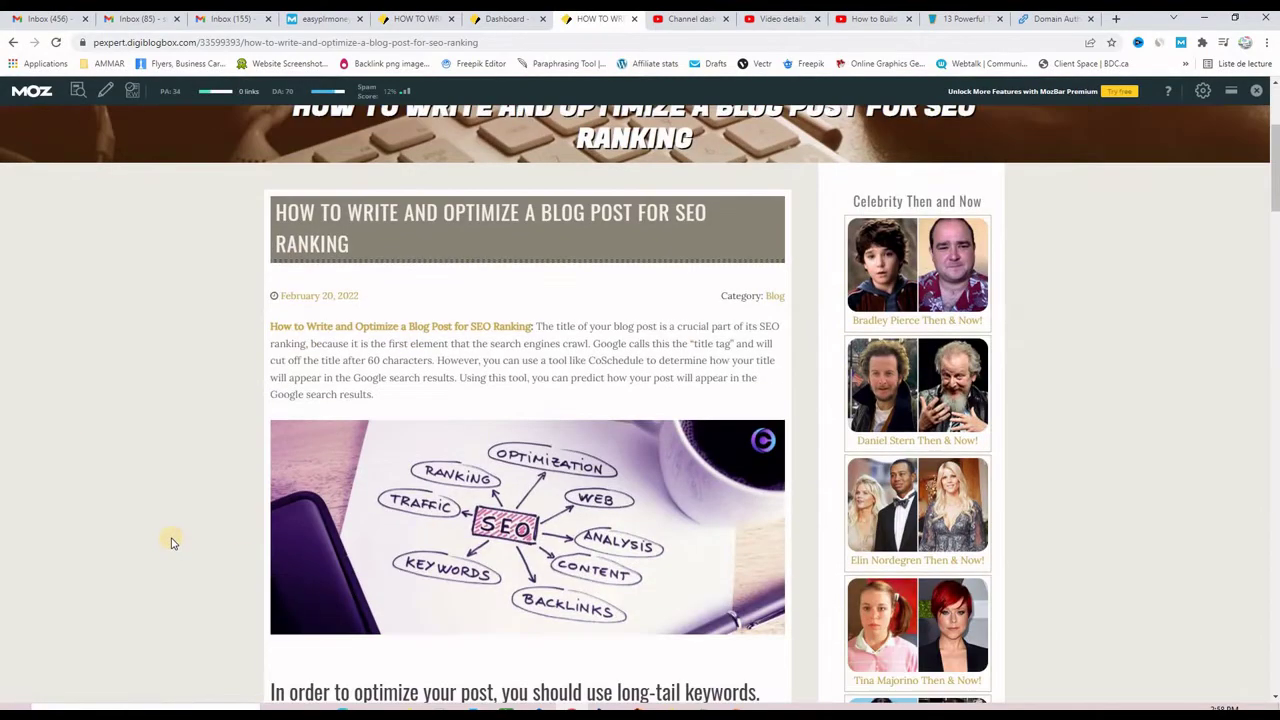
scroll(171, 543, up, 10)
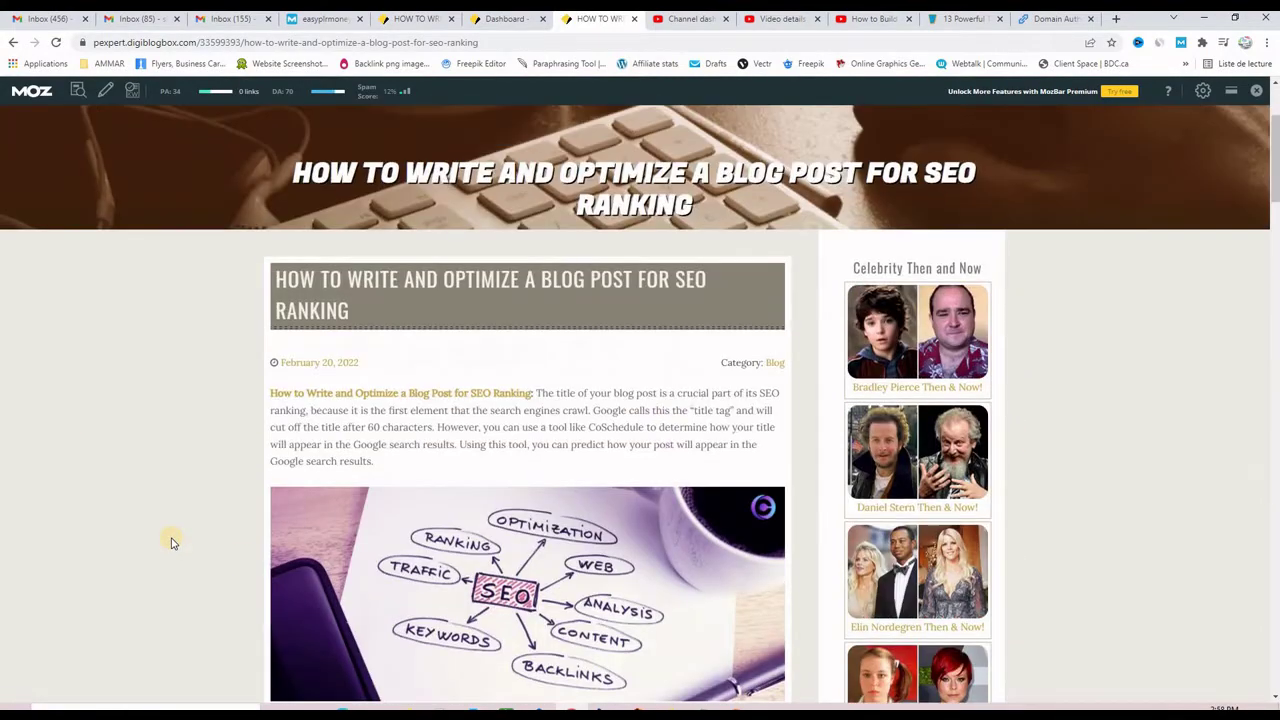
scroll(171, 543, down, 2)
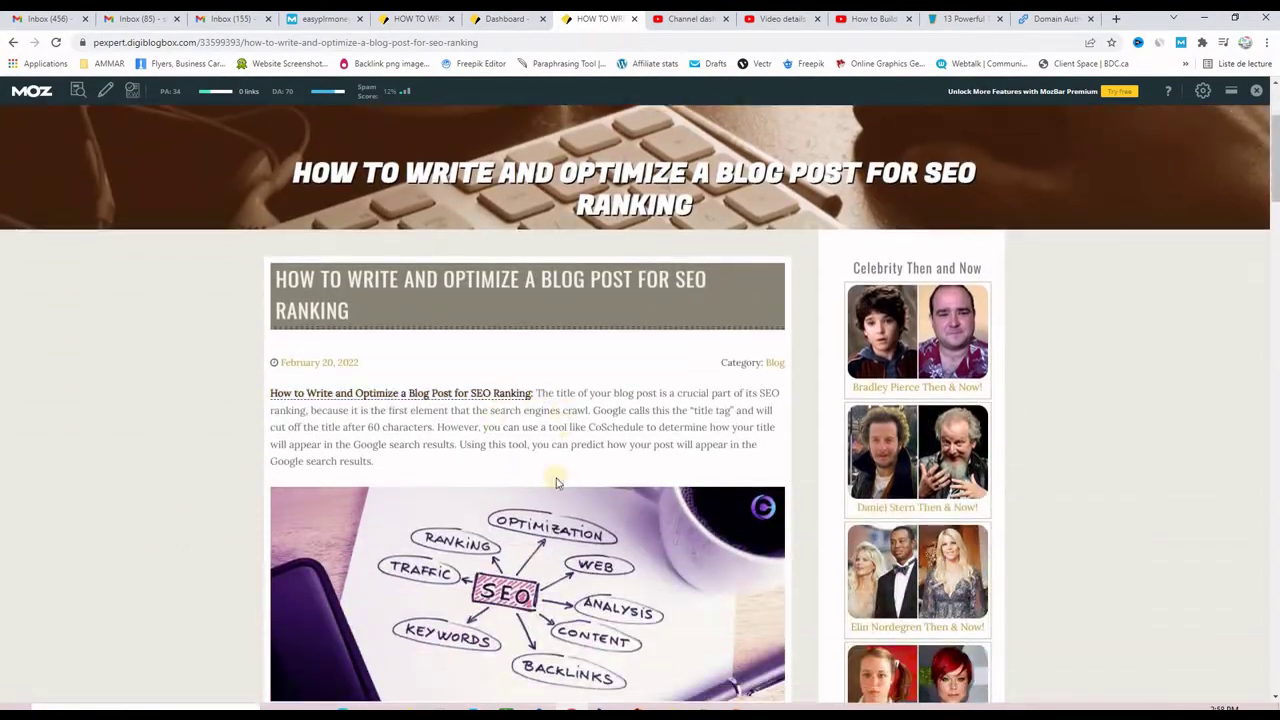
scroll(230, 559, down, 12)
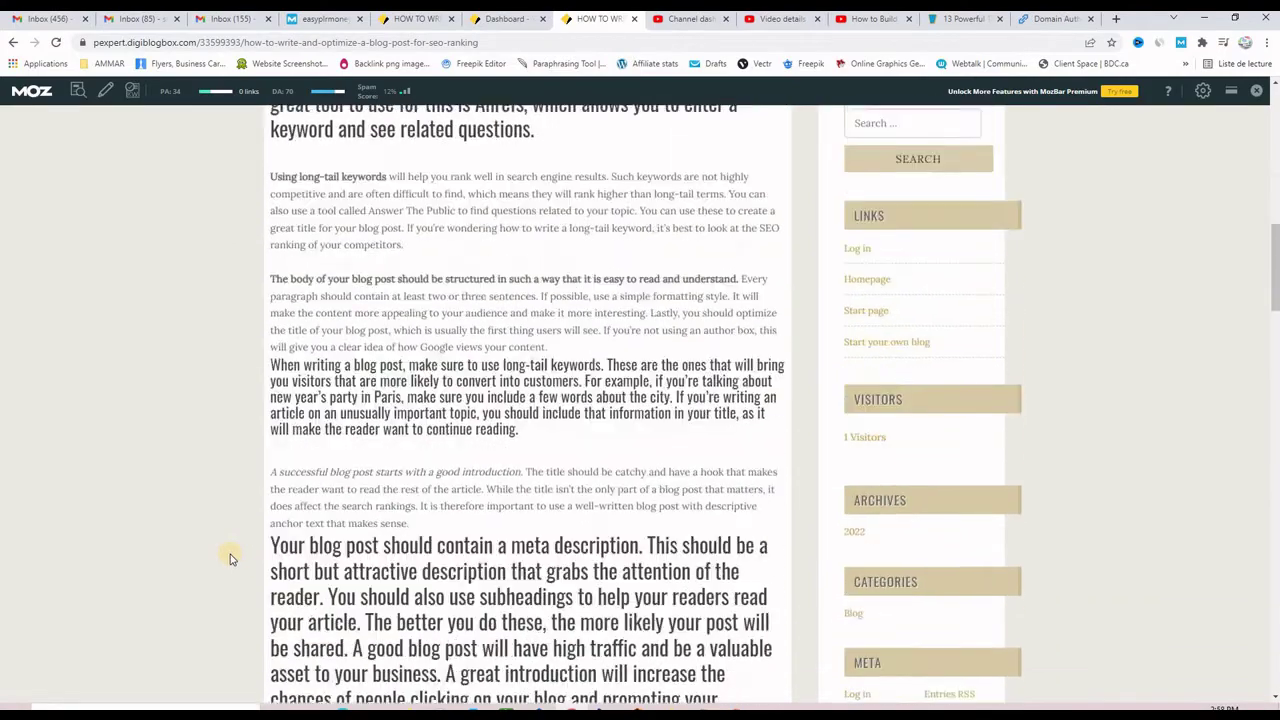
scroll(230, 559, up, 12)
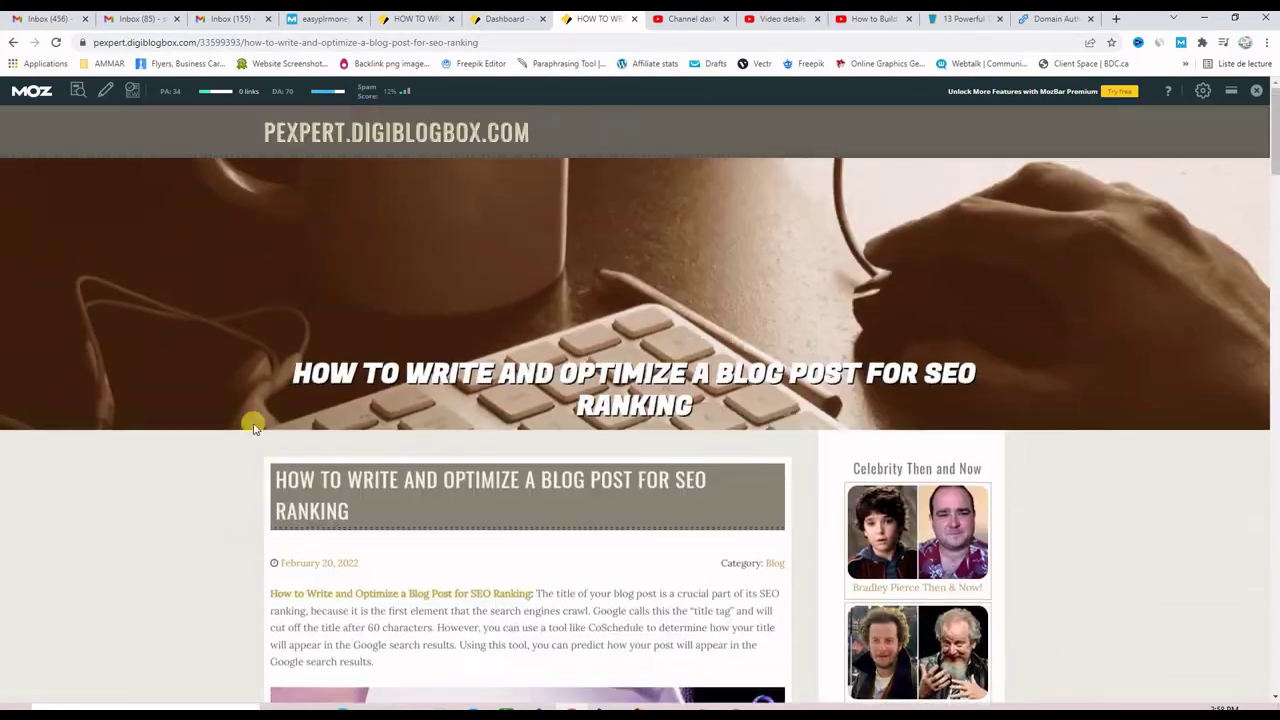
Highlight the post's followed links with MozBar and check where the link in the first paragraph leads.
click(103, 93)
click(95, 120)
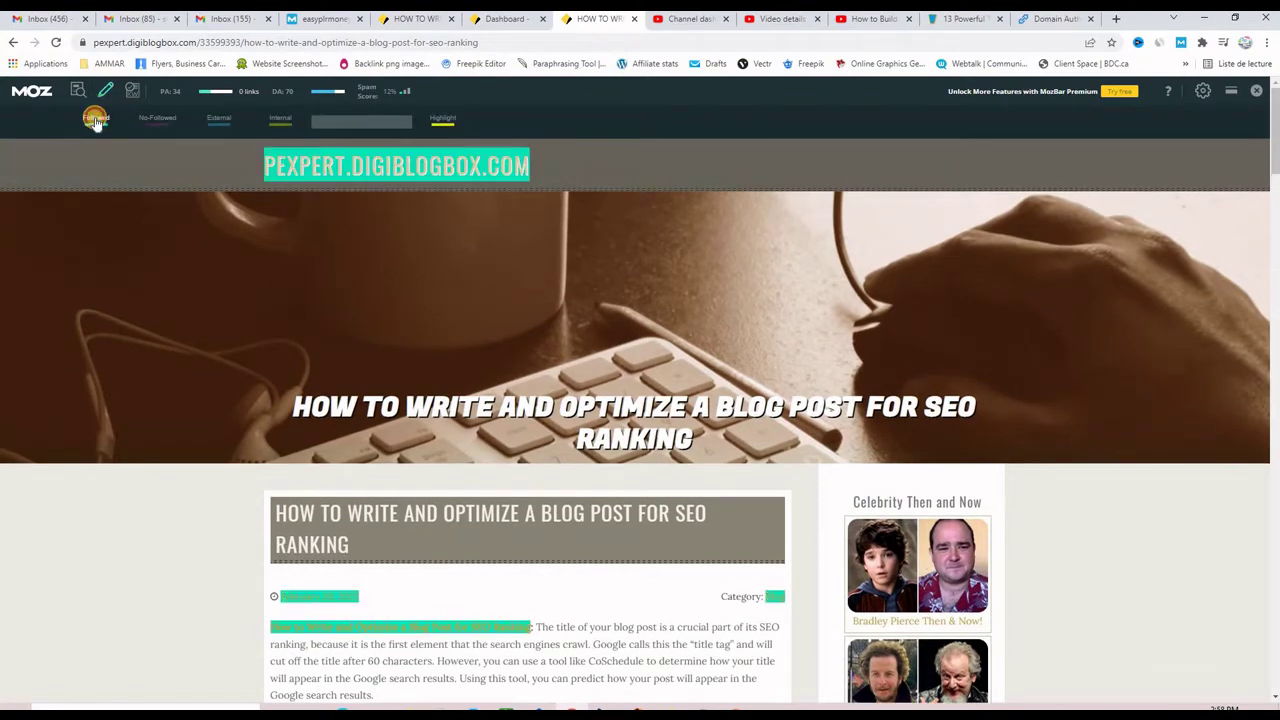
scroll(80, 350, down, 3)
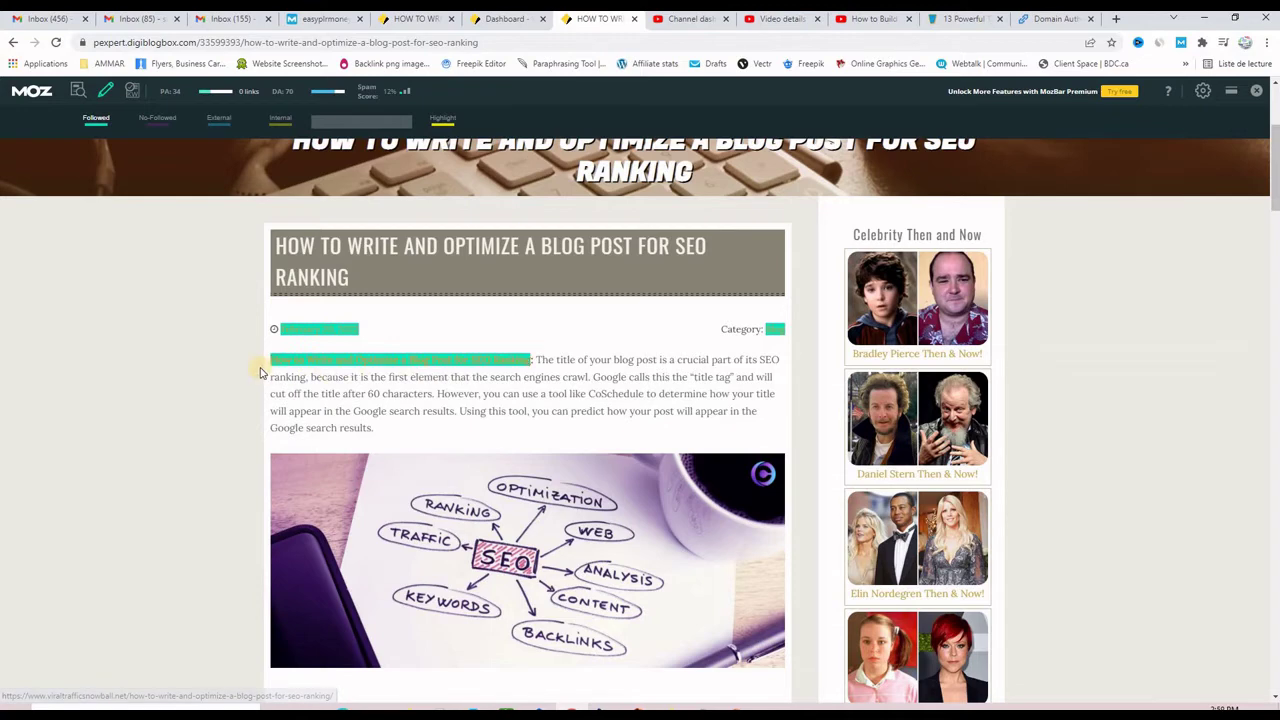
click(381, 368)
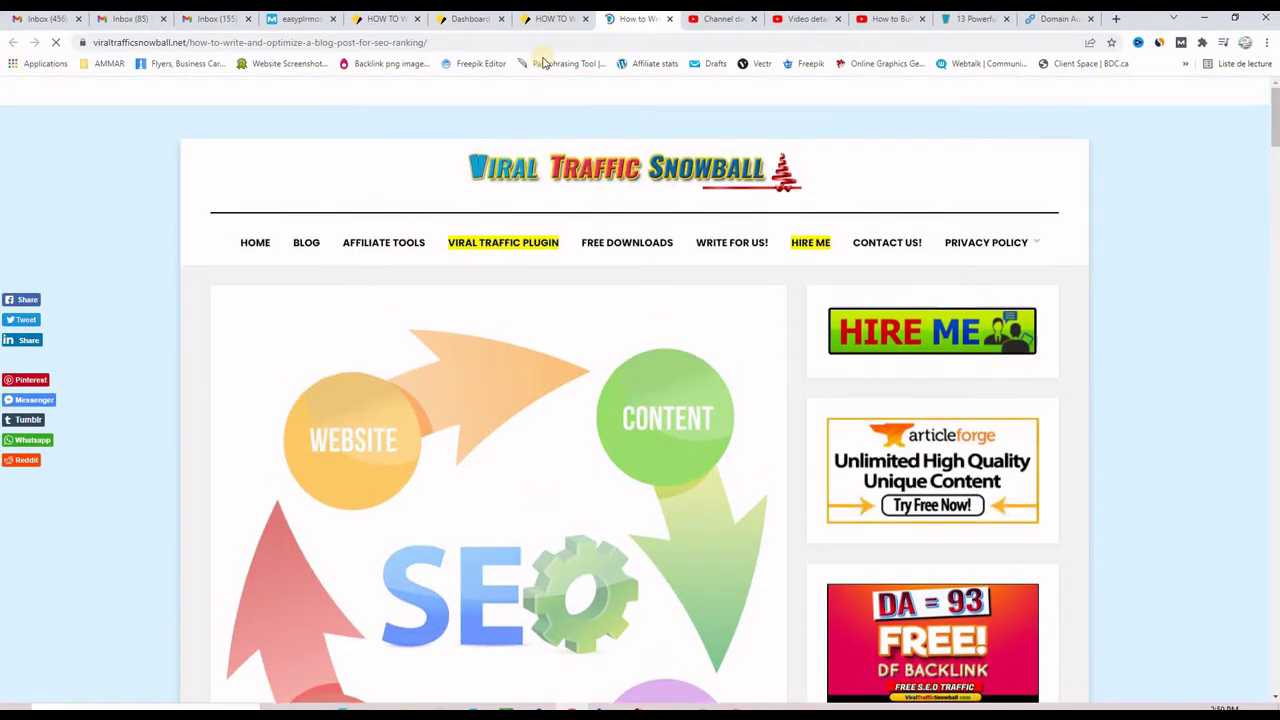
key(ctrl+shift+Tab)
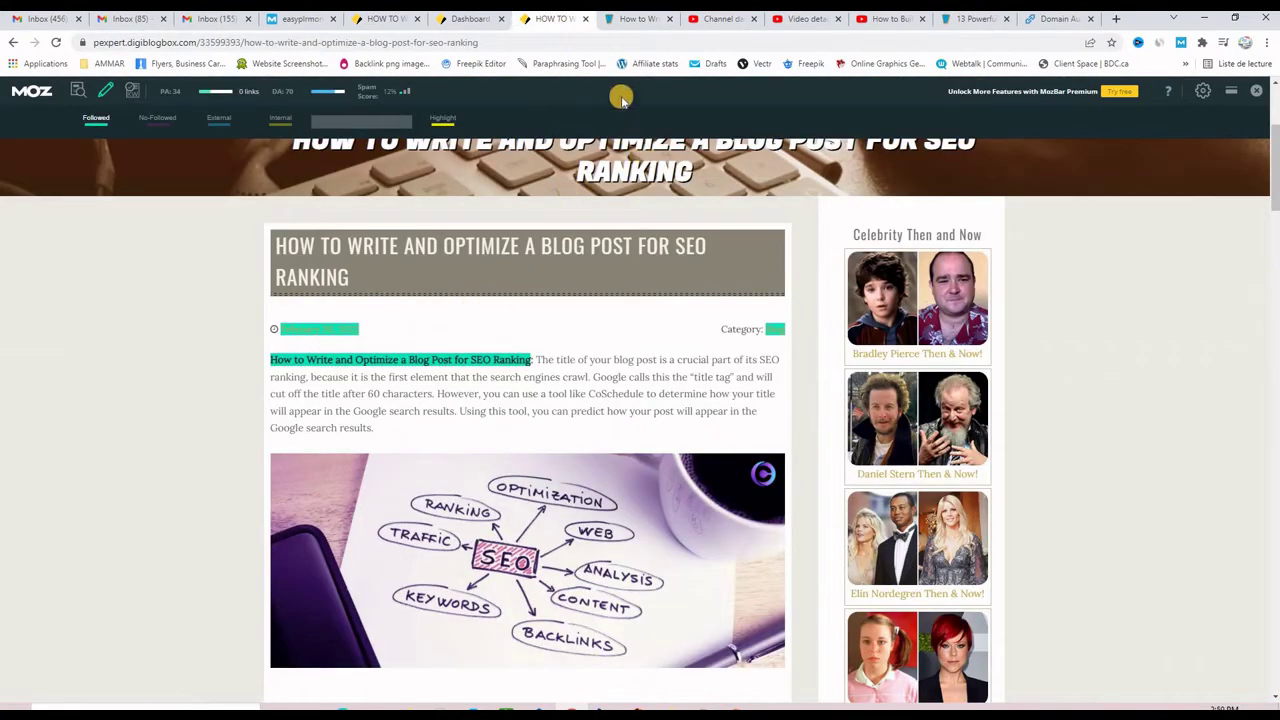
Start a new blog post and title it "13 POWERFUL TACTICS TO BUILD YOUR EMAIL LIST FAST", copied from the Viral Traffic Snowball article.
click(465, 20)
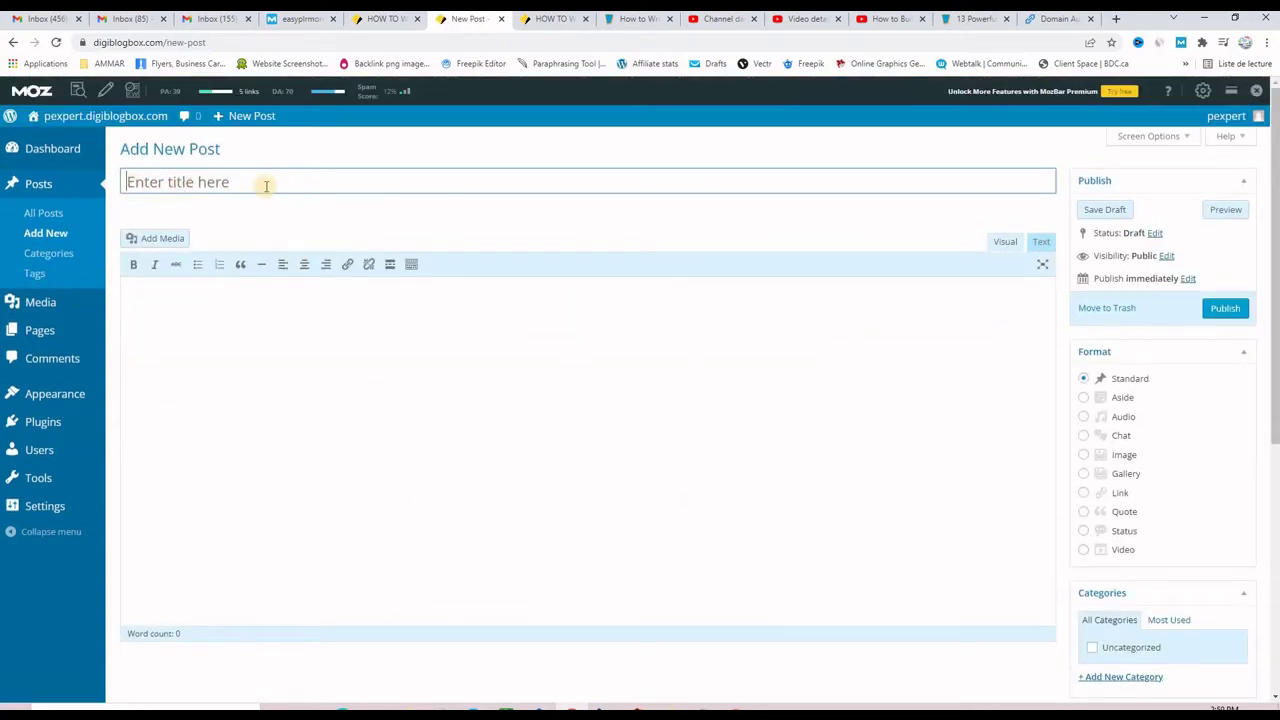
click(190, 300)
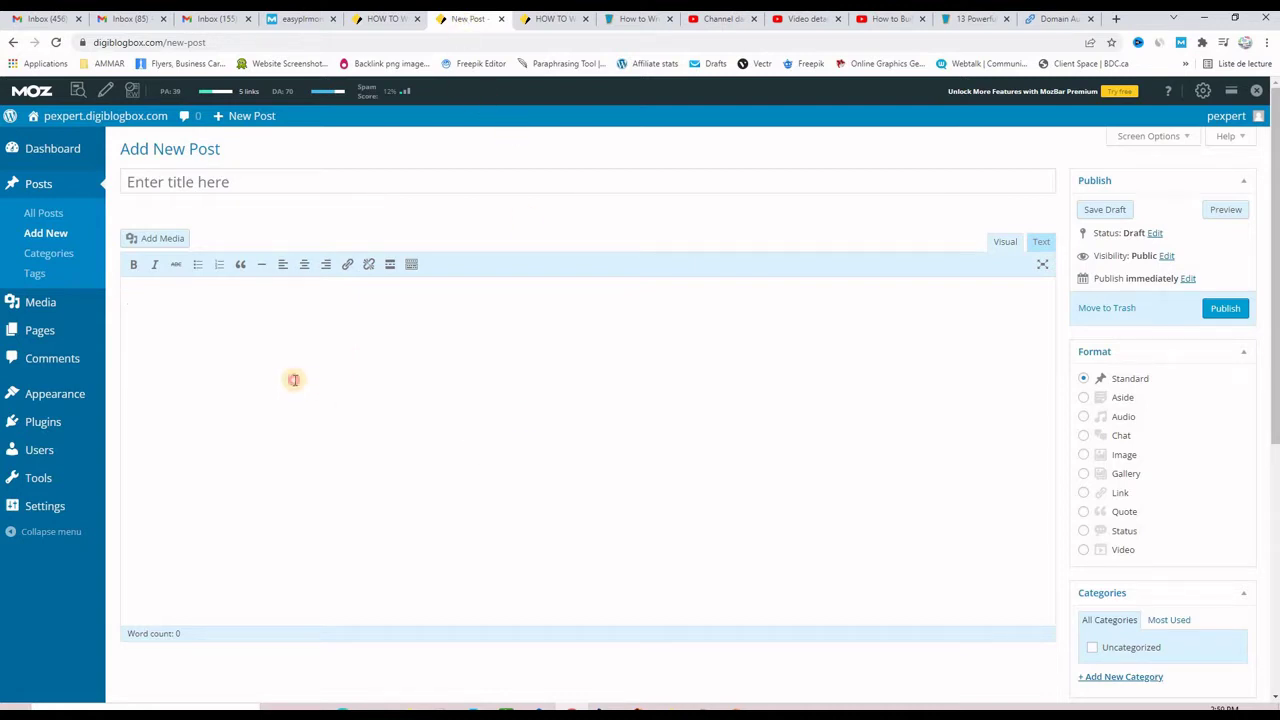
click(968, 22)
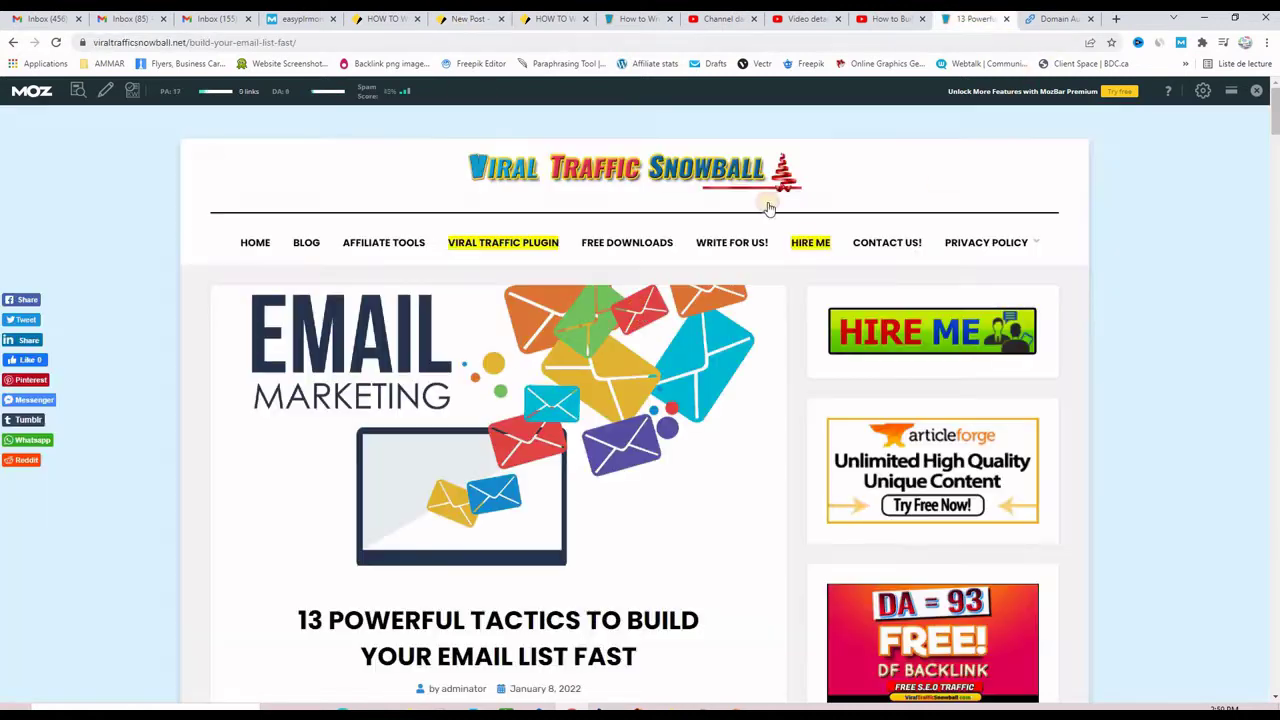
scroll(329, 457, down, 2)
drag(302, 420, 642, 458)
key(ctrl+c)
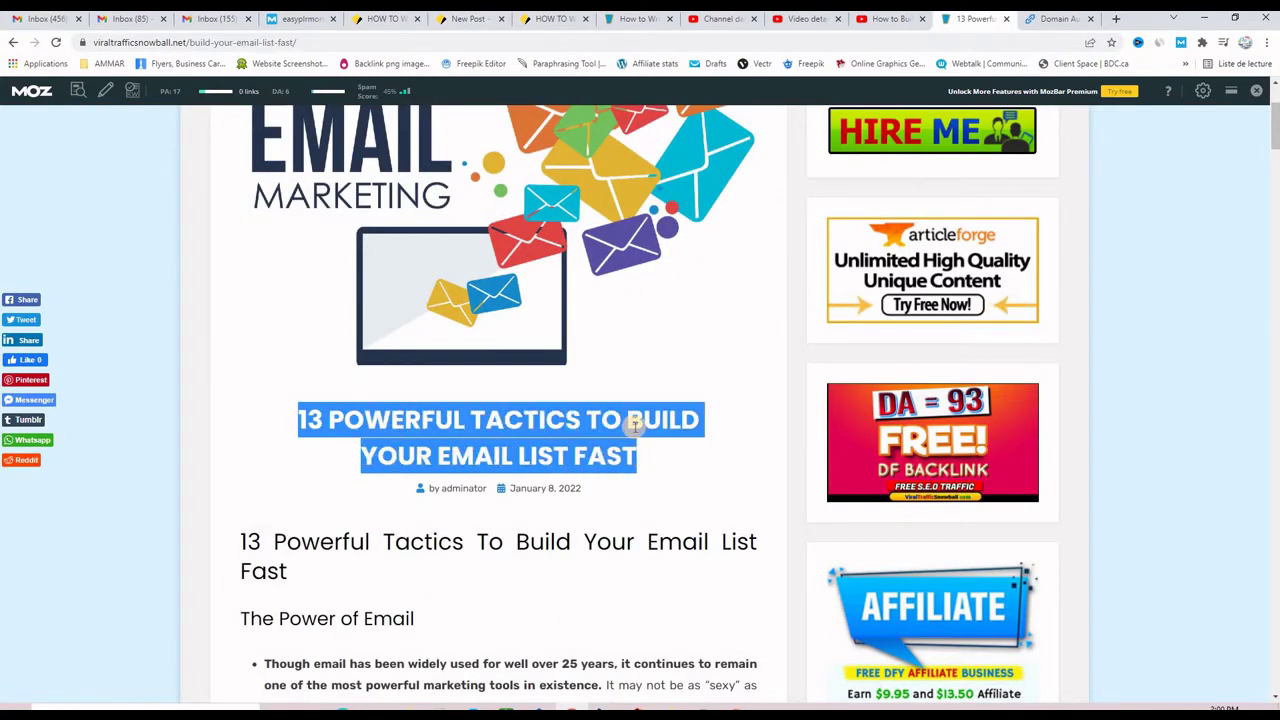
right_click(525, 452)
click(550, 459)
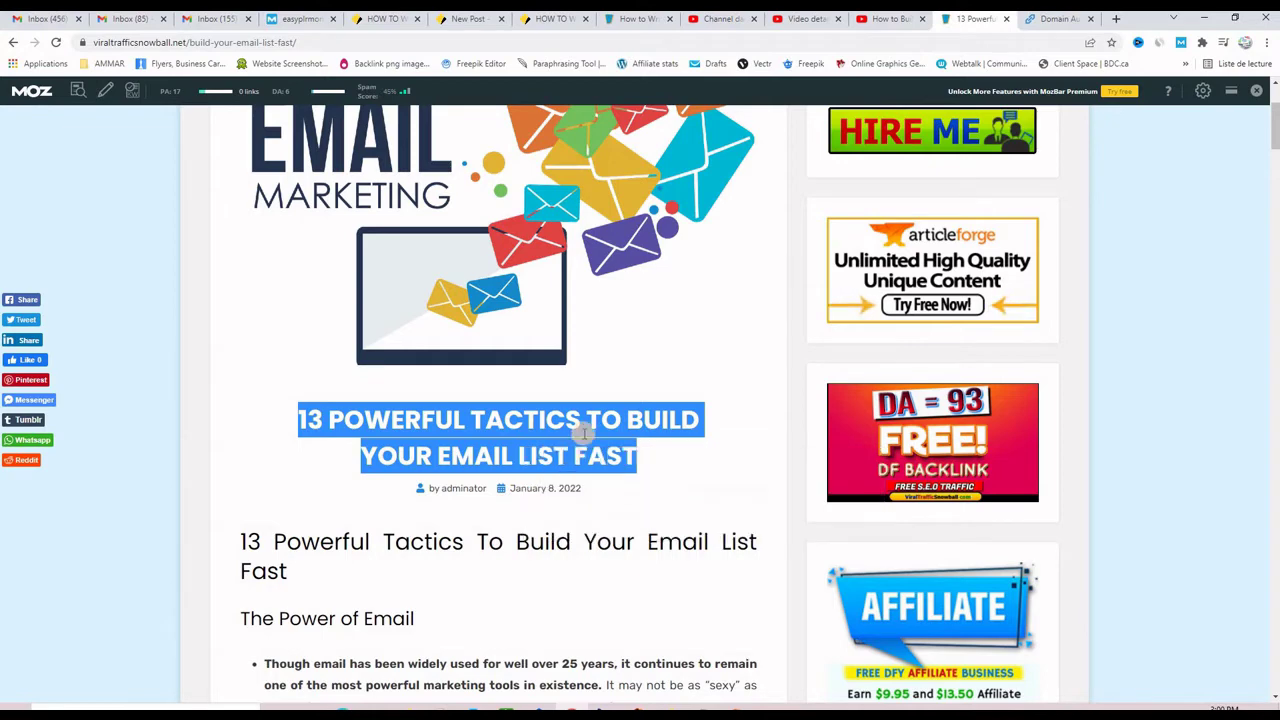
click(470, 19)
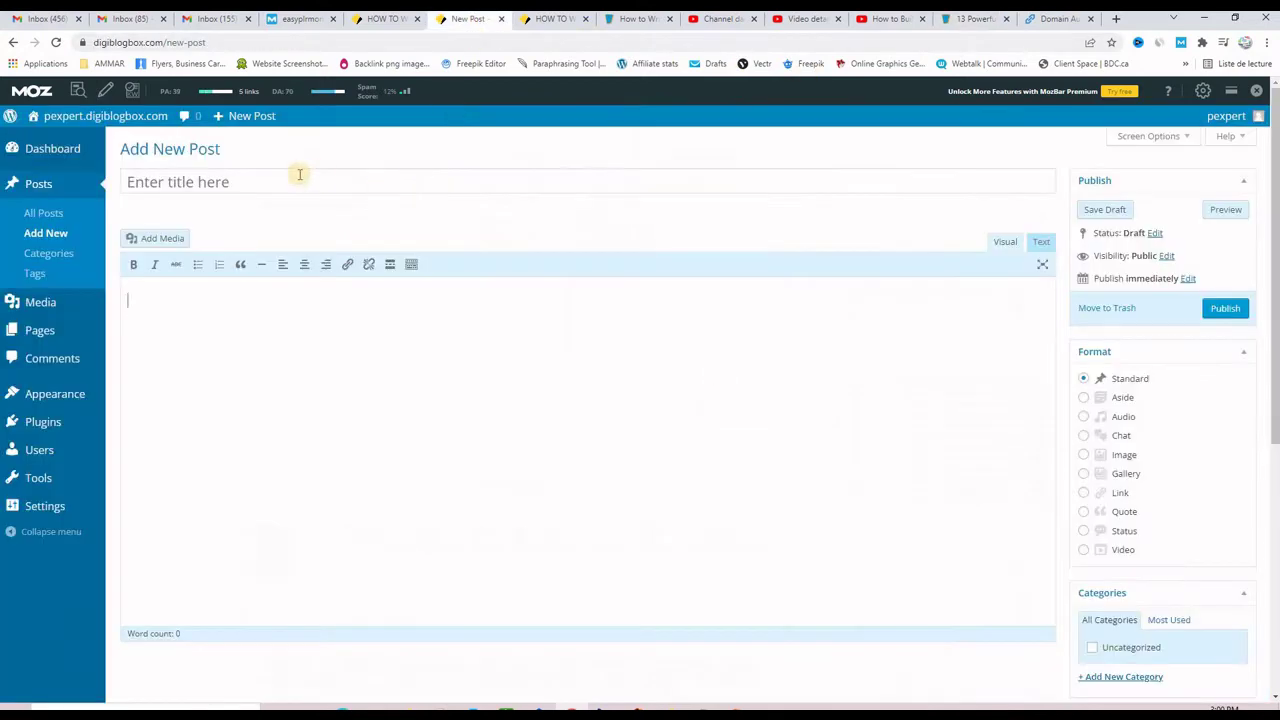
right_click(250, 182)
click(290, 287)
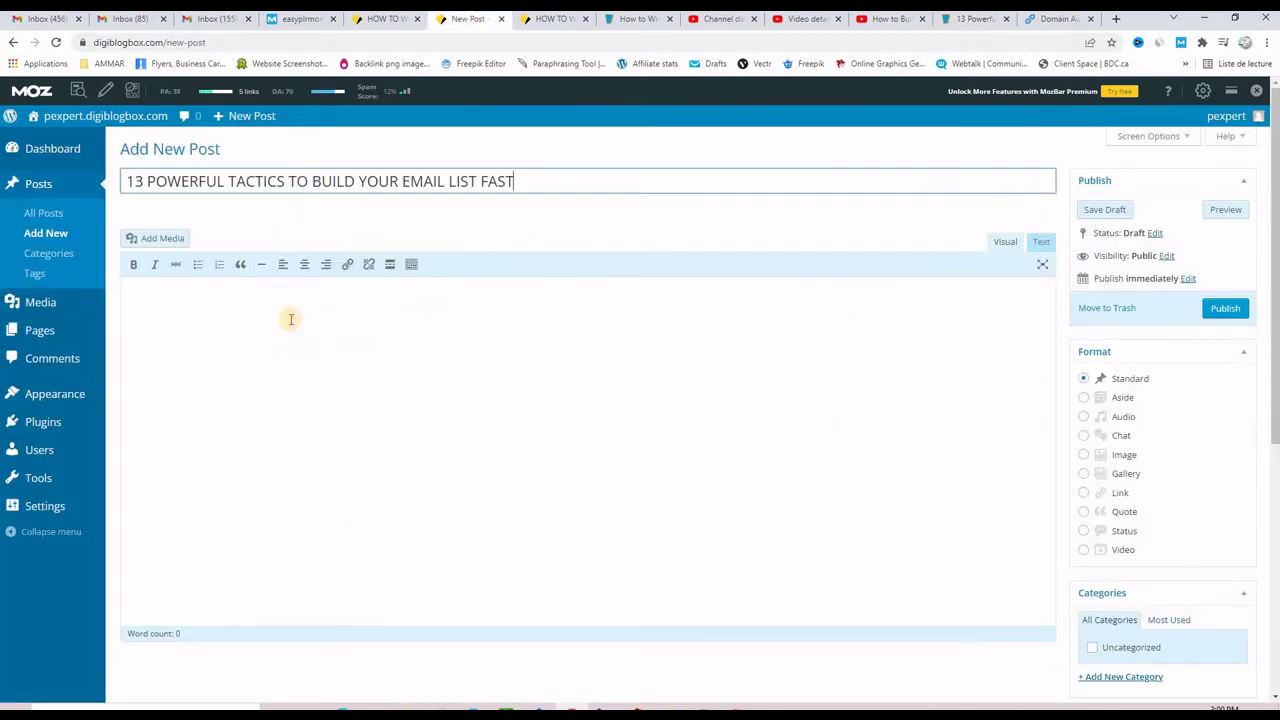
Copy the article text from "The Power of Email" through the end of Tactic #1 into the new post's body.
click(970, 19)
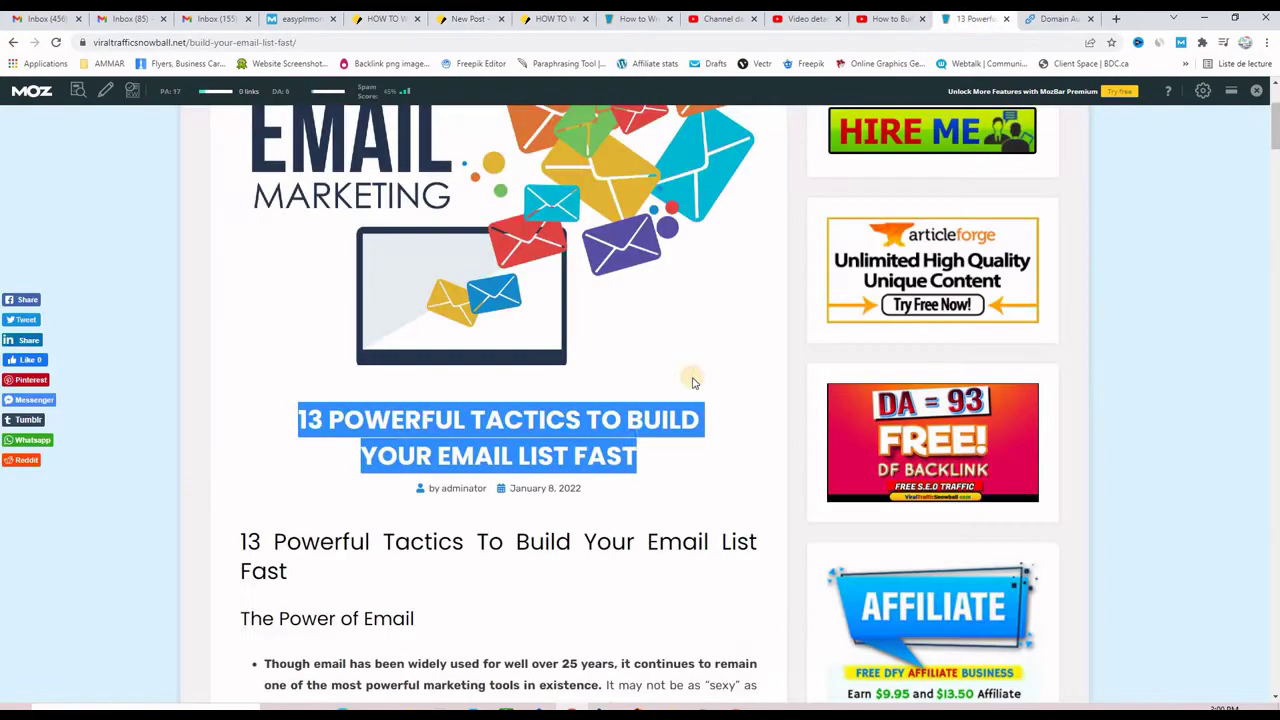
scroll(640, 434, down, 2)
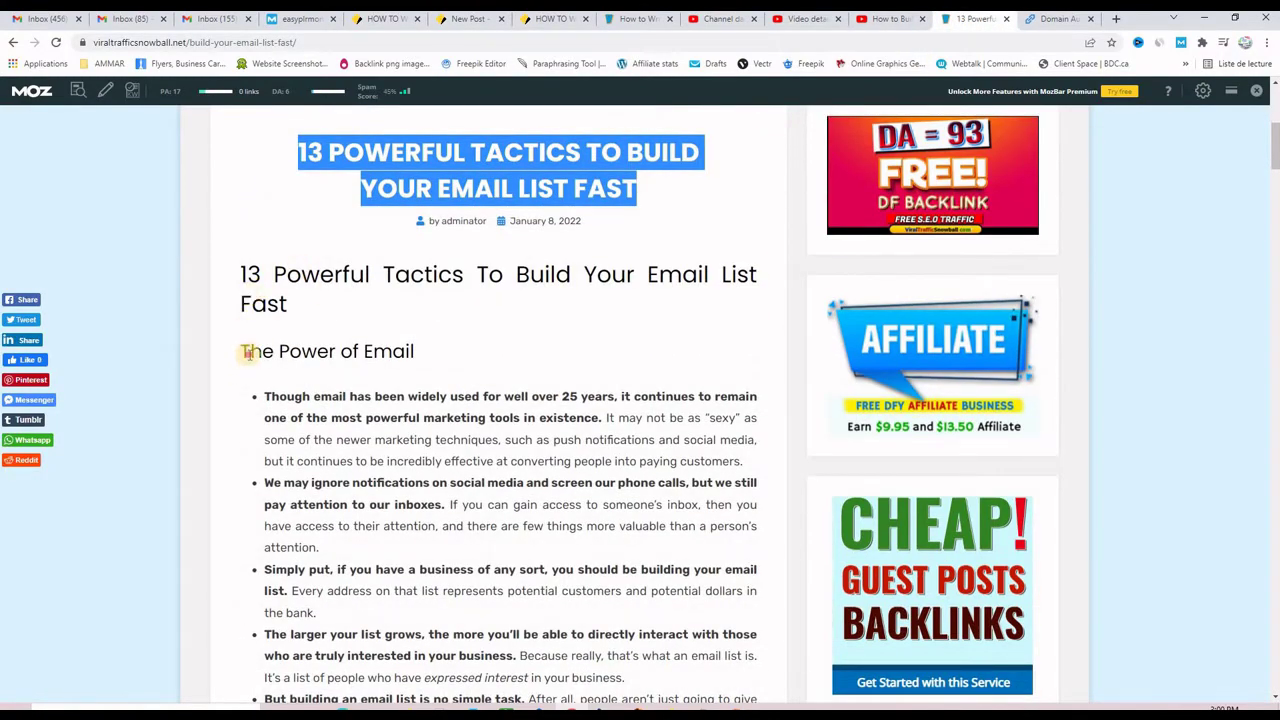
drag(243, 352, 410, 455)
right_click(447, 247)
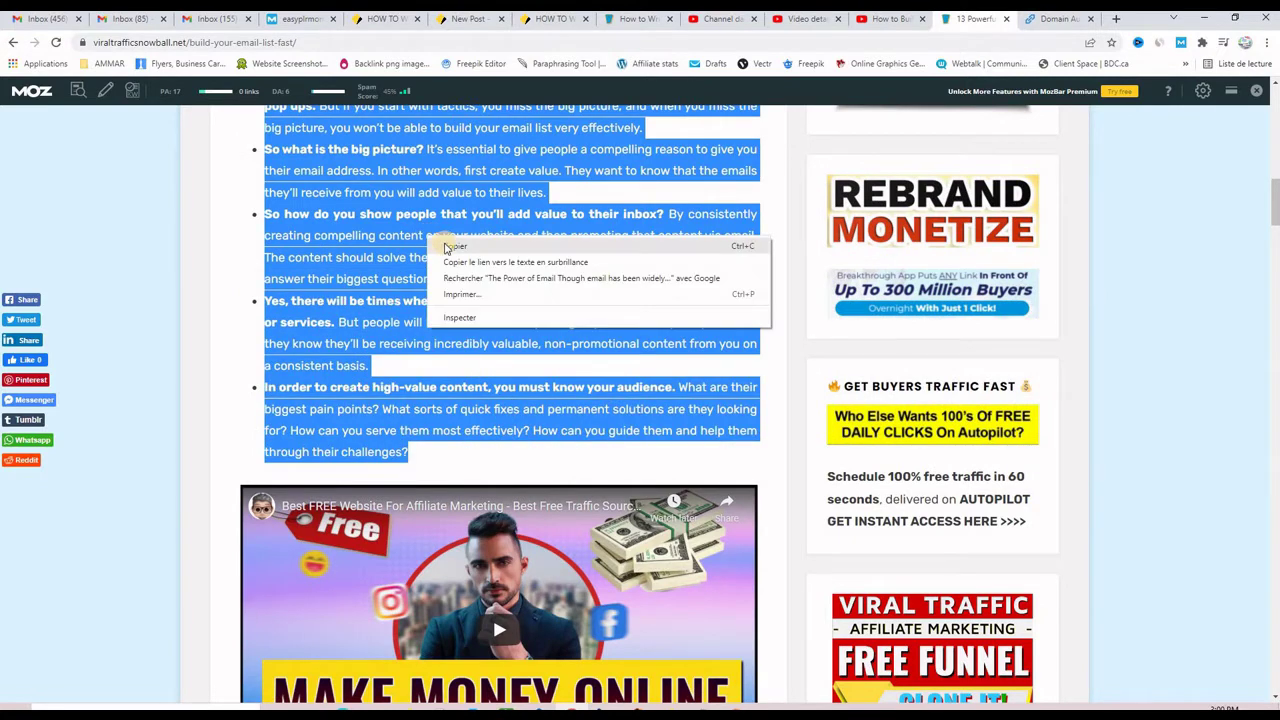
click(447, 247)
click(455, 20)
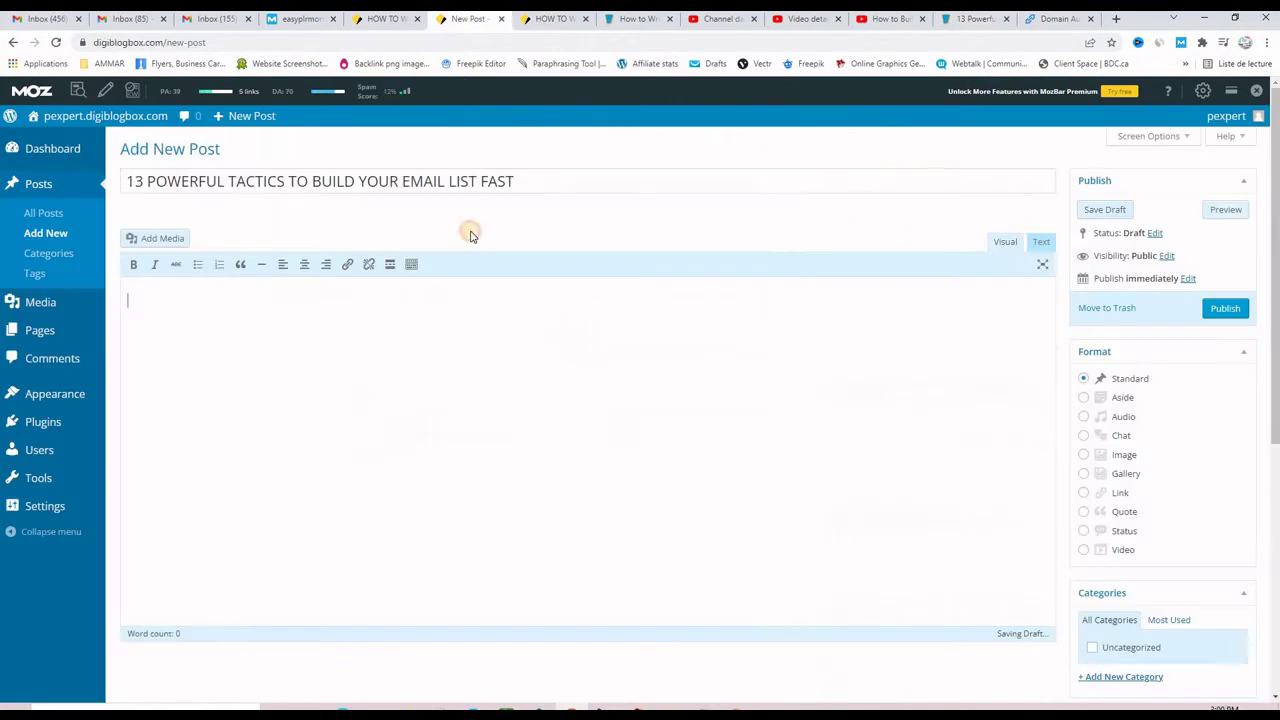
right_click(357, 309)
click(420, 414)
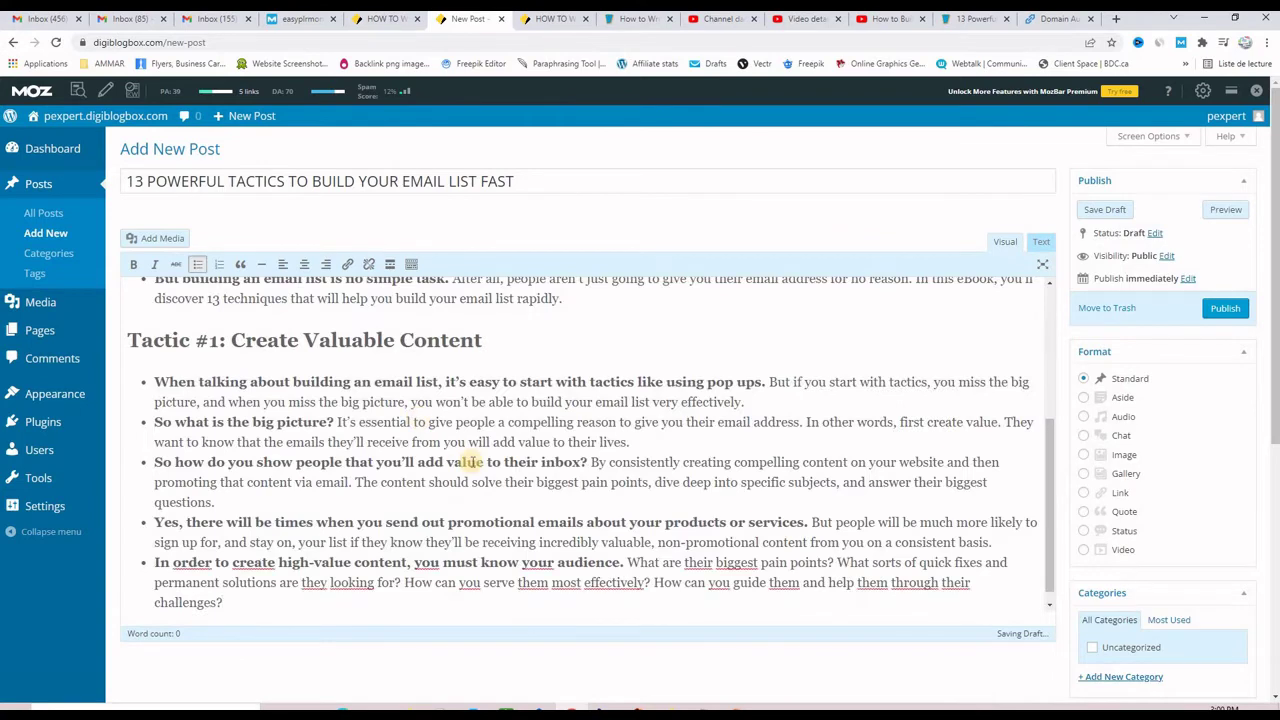
scroll(470, 462, up, 3)
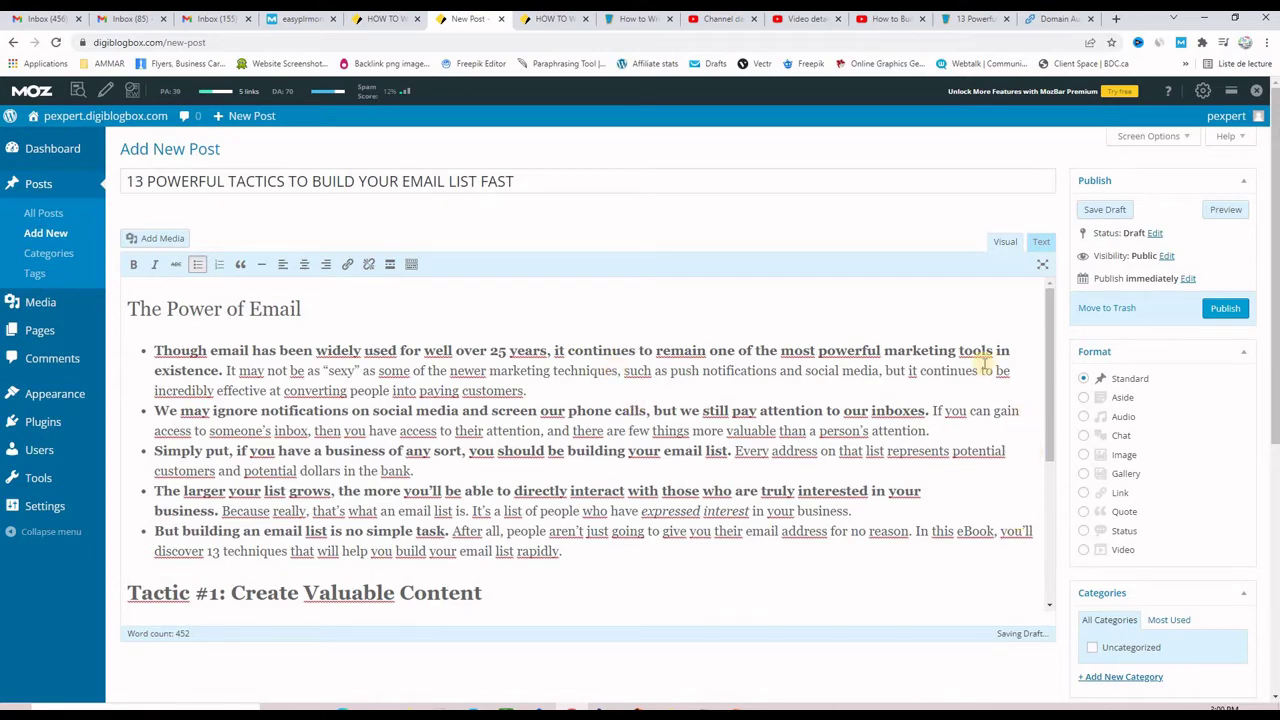
Select "powerful marketing tools" in the post's first bullet and copy the address of the Affiliate Tools page from the Viral Traffic Snowball site.
drag(818, 352, 943, 355)
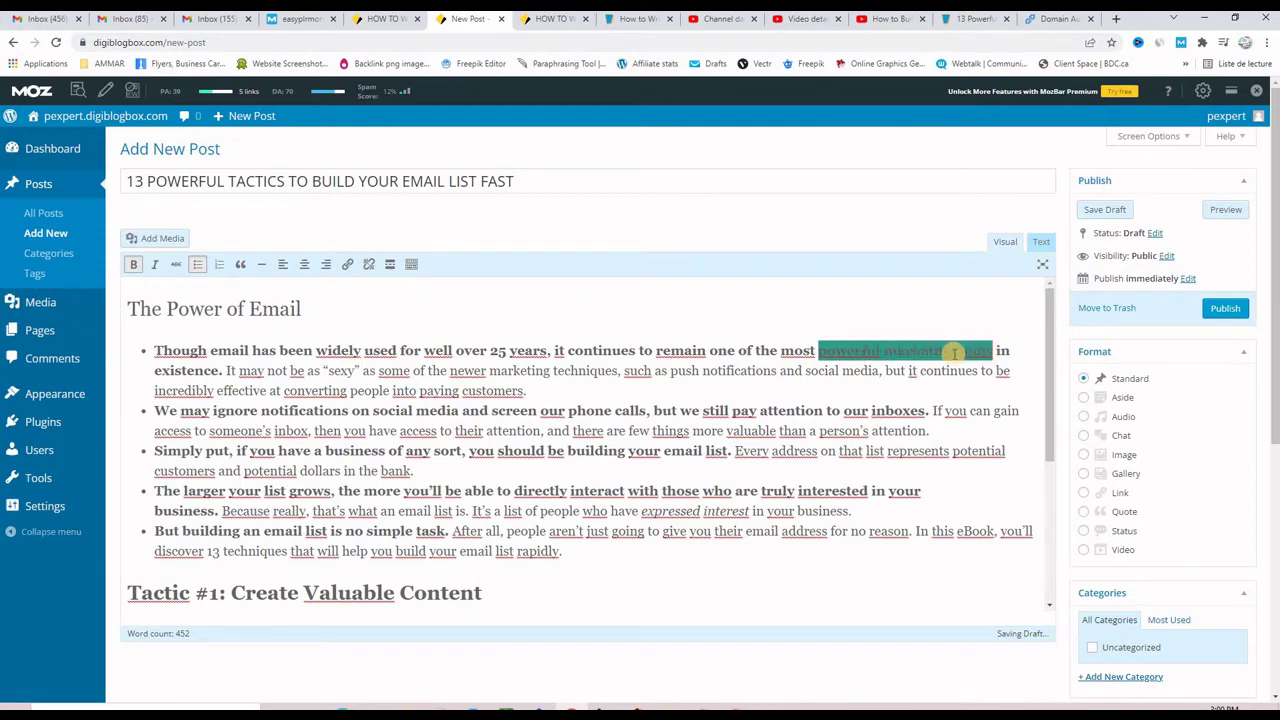
click(975, 22)
scroll(672, 305, up, 5)
scroll(678, 323, up, 10)
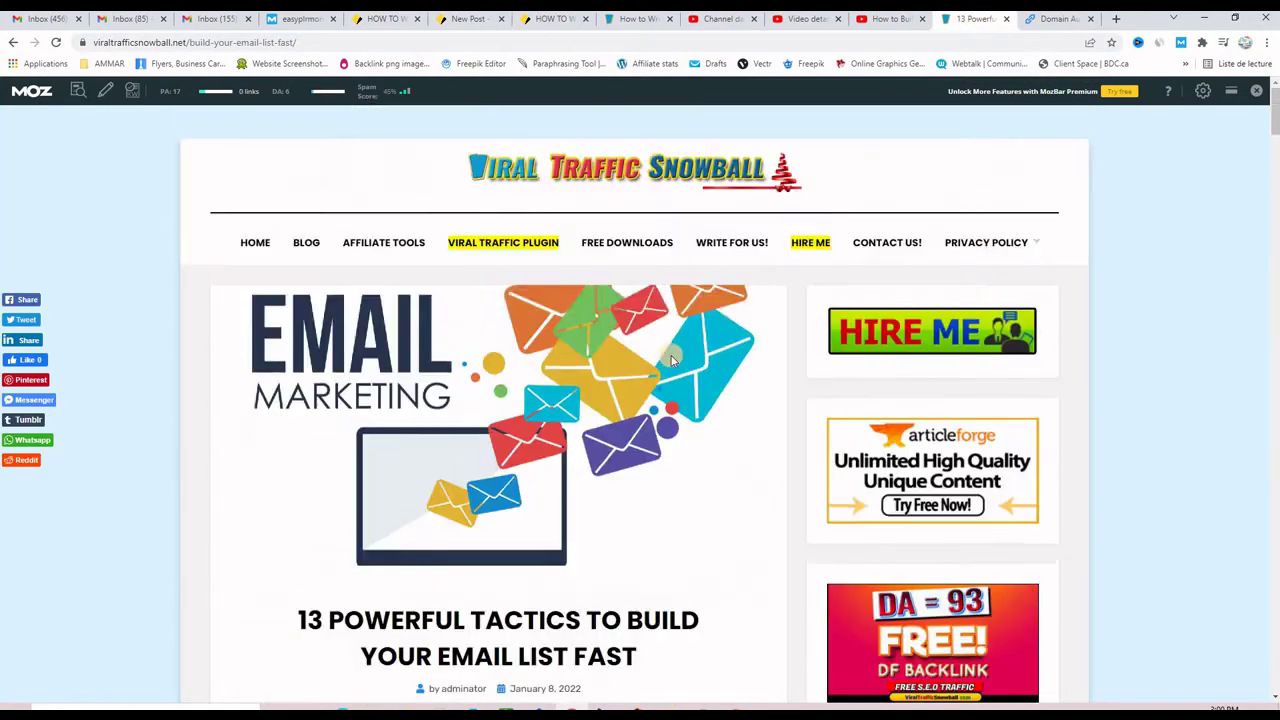
right_click(381, 247)
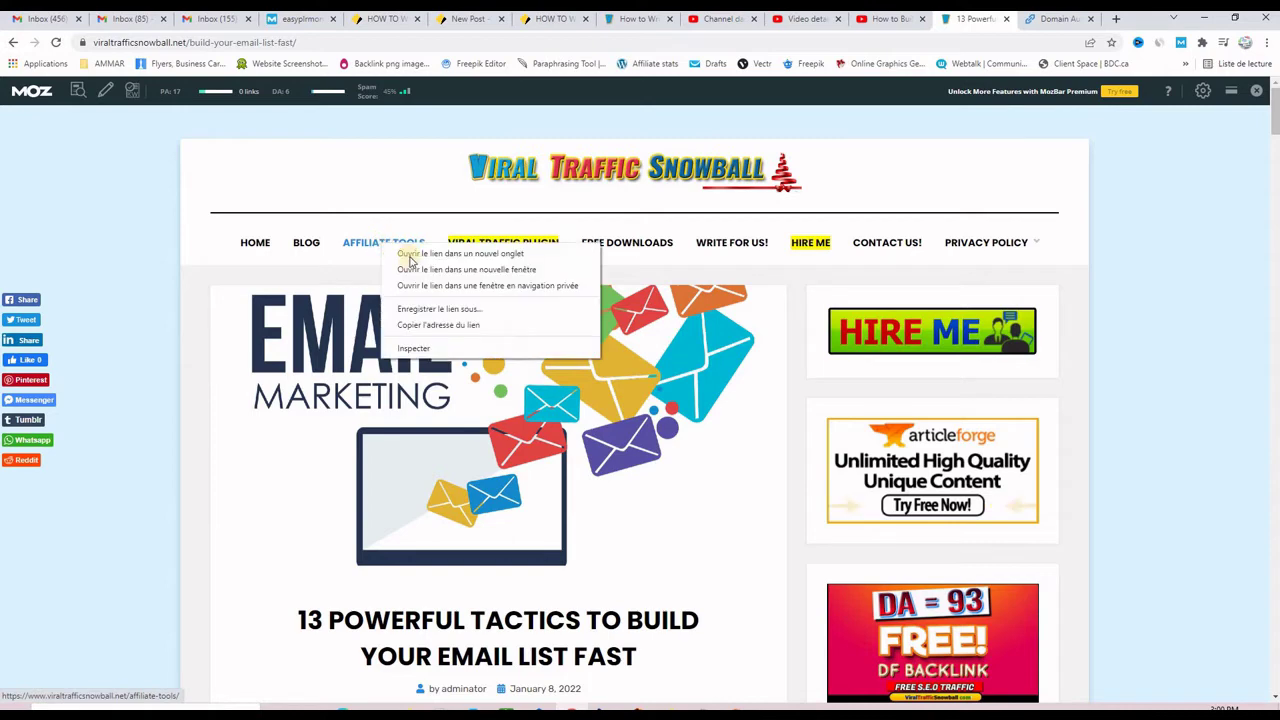
click(430, 322)
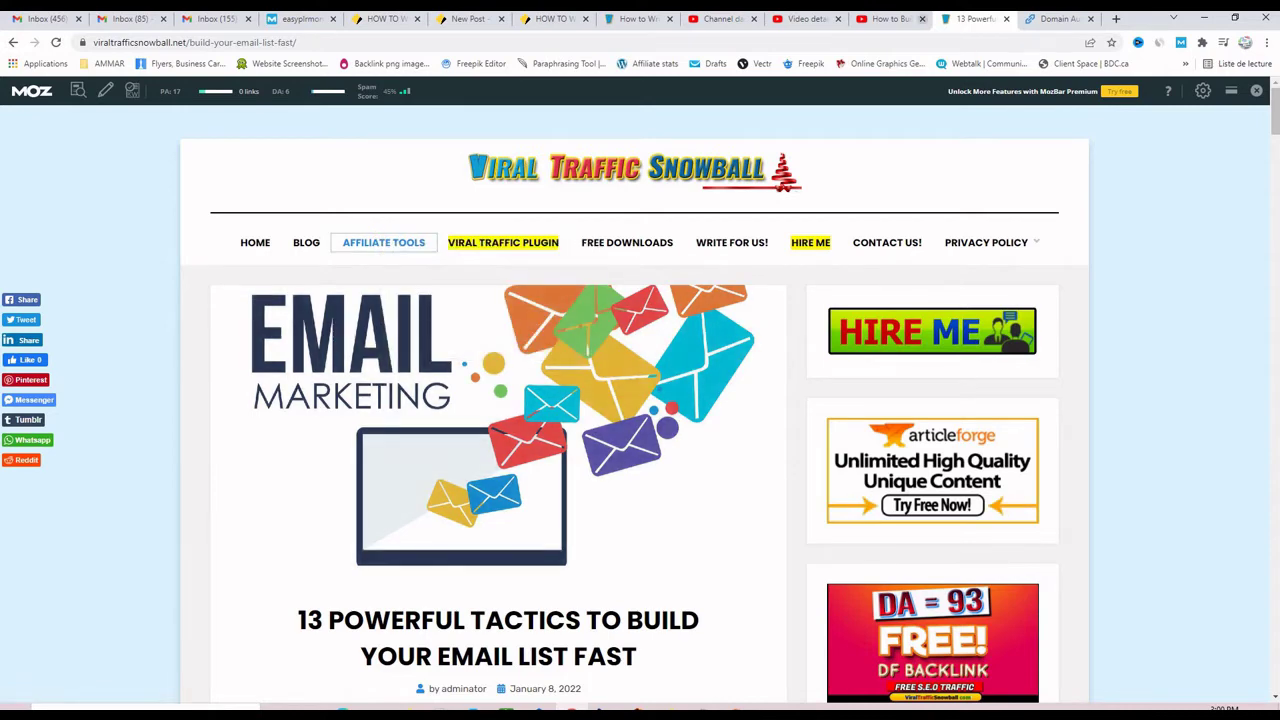
Link the phrase "powerful marketing tools" in the new post to the copied viraltrafficsnowball.net/affiliate-tools address, set to open in a new window/tab.
click(466, 18)
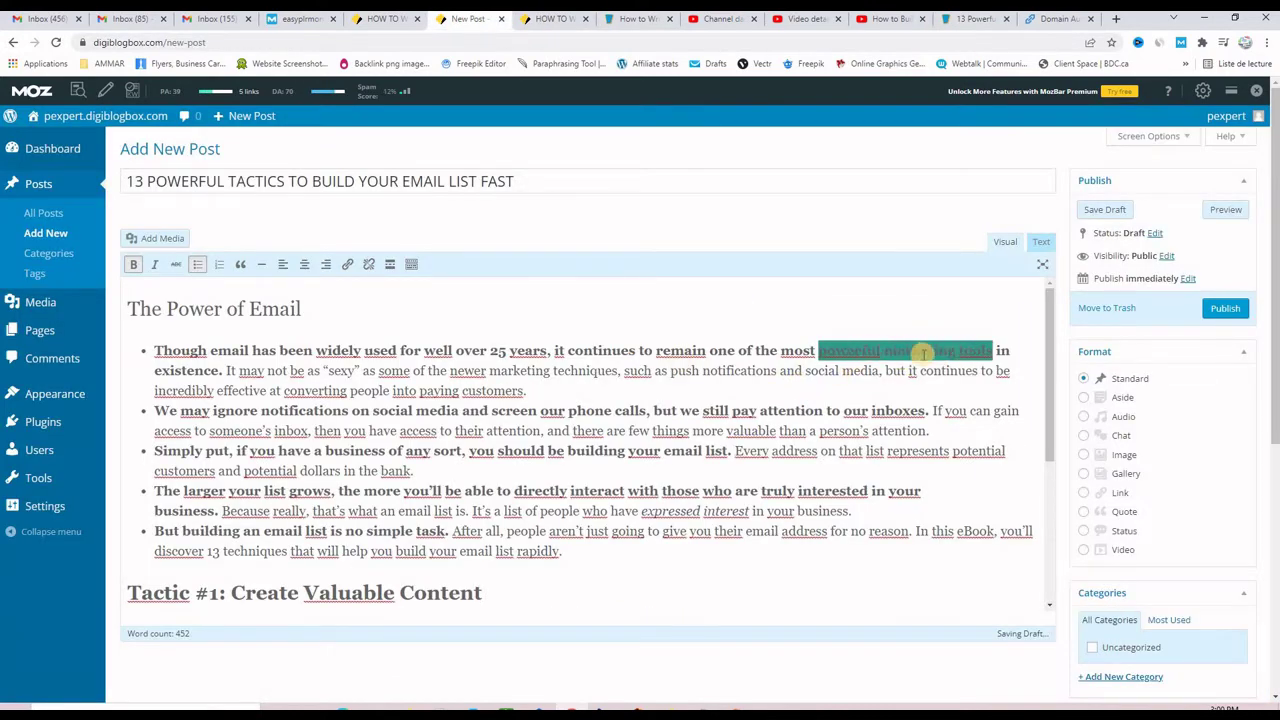
click(347, 264)
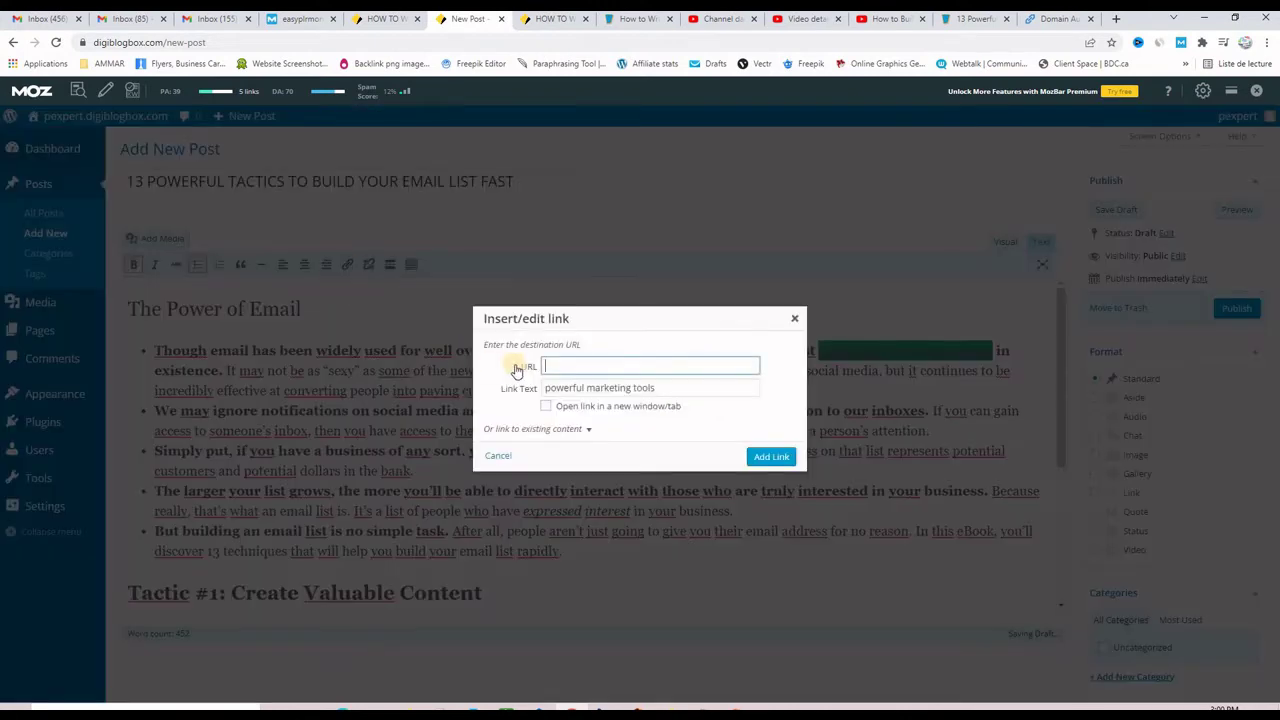
right_click(562, 368)
click(608, 475)
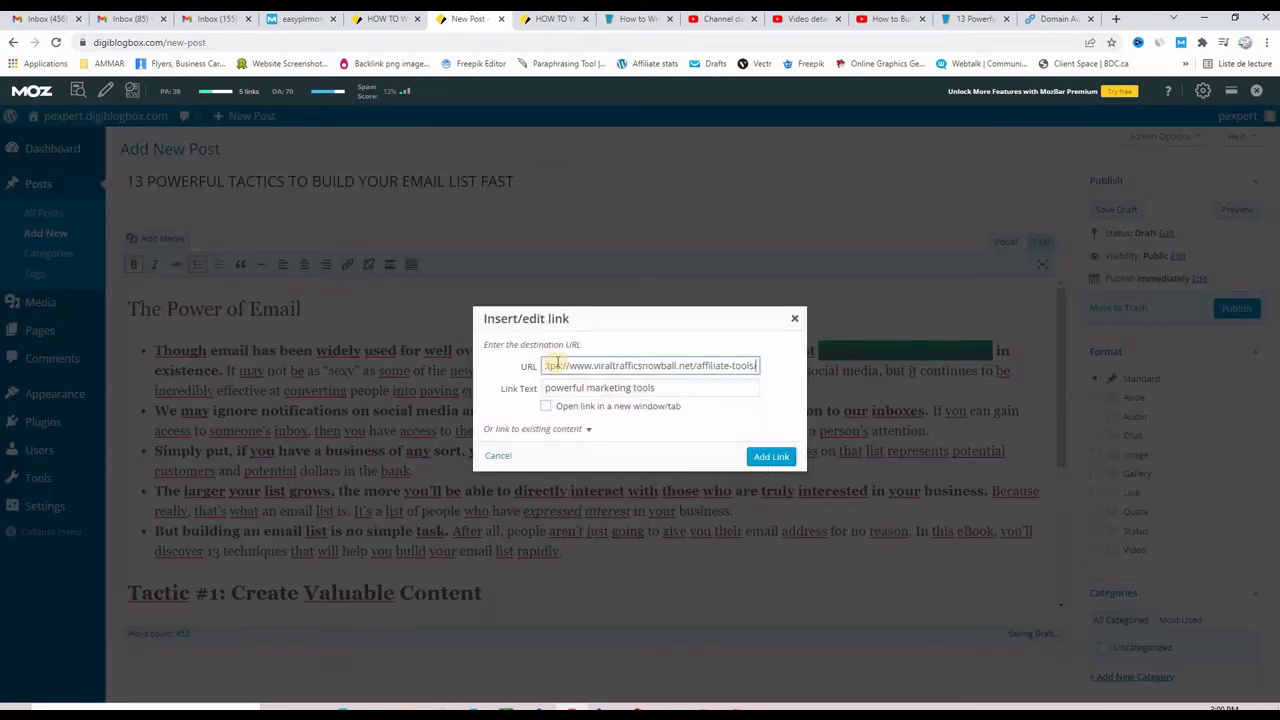
drag(669, 367, 500, 363)
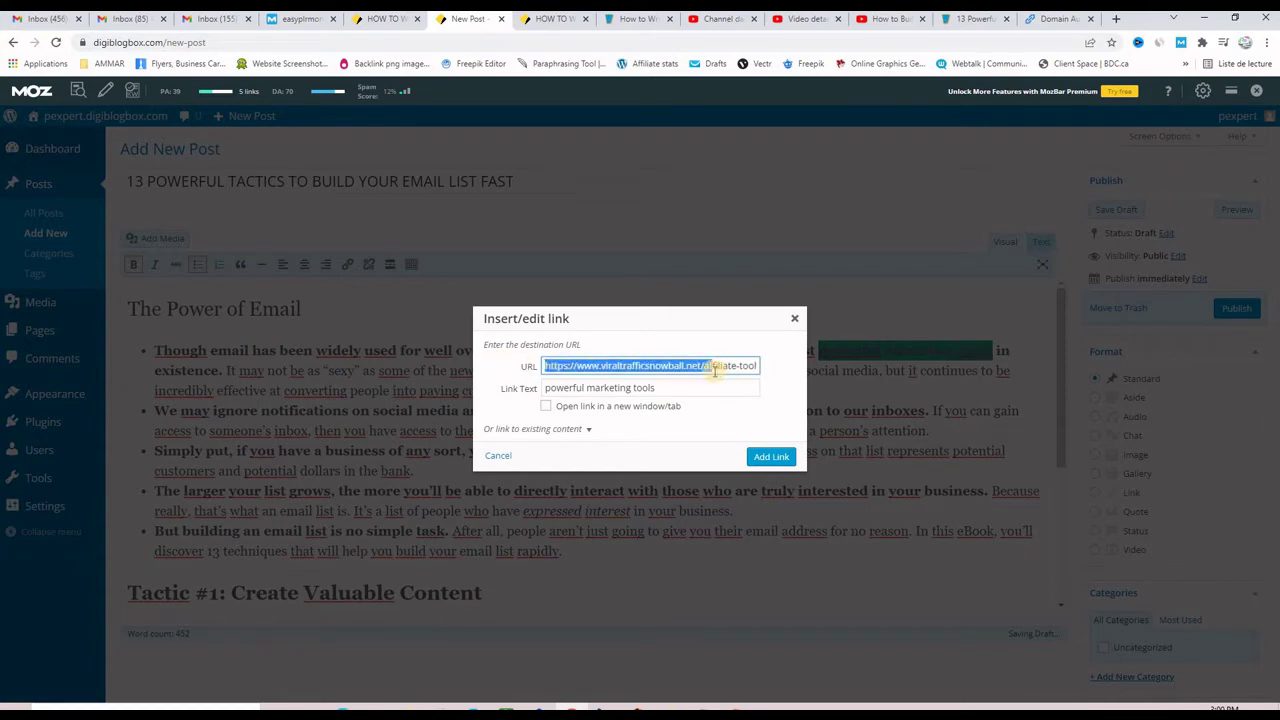
click(545, 407)
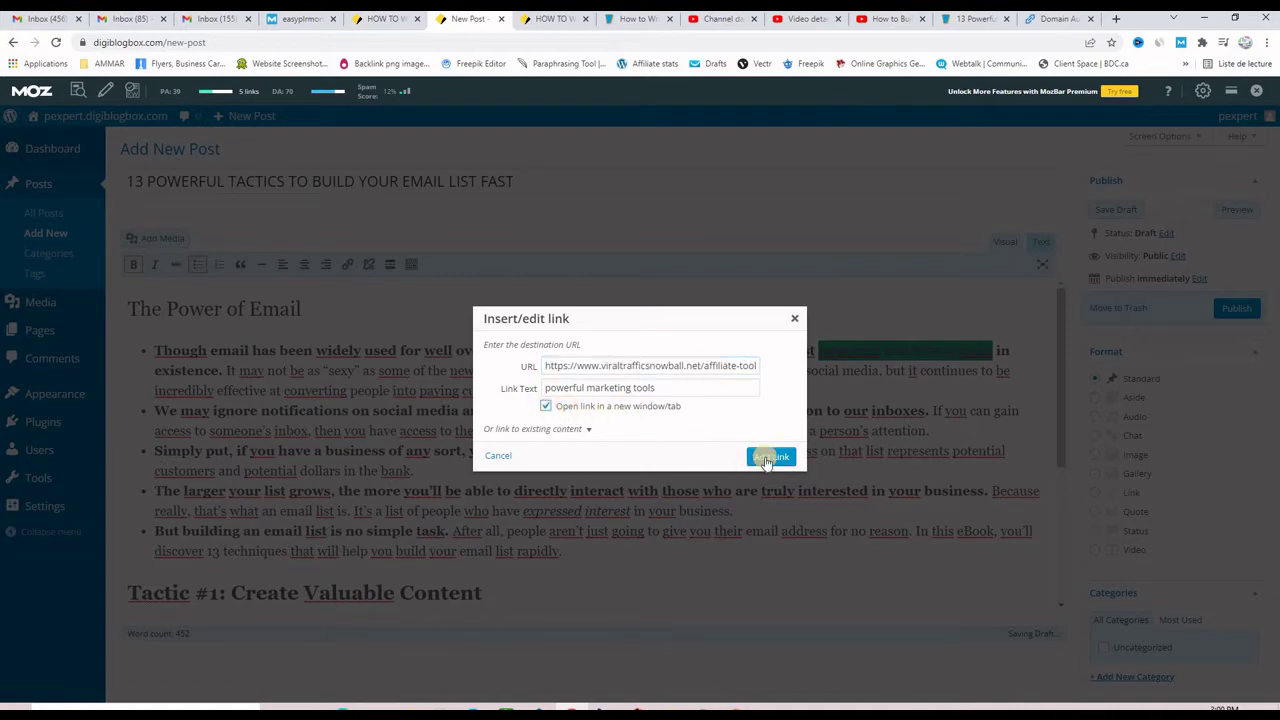
click(766, 456)
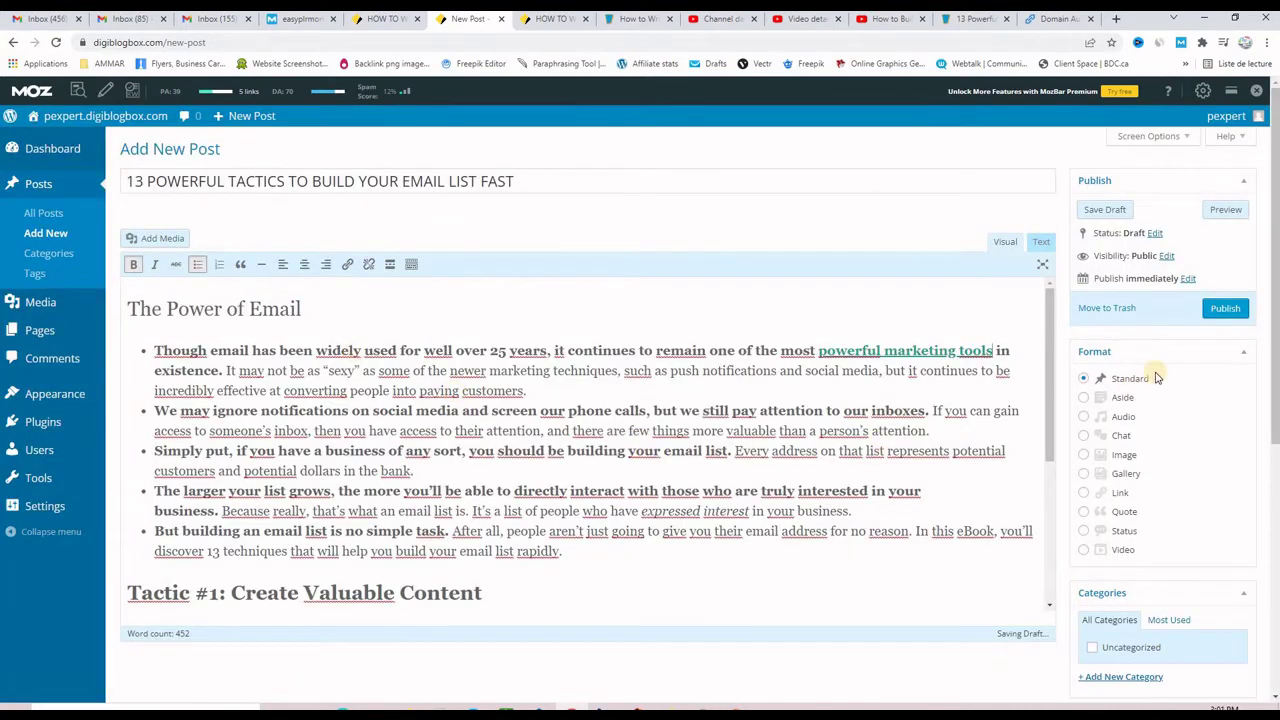
Publish the post "13 POWERFUL TACTICS TO BUILD YOUR EMAIL LIST FAST" and open its public page in a new browser tab.
scroll(1125, 595, down, 4)
scroll(1117, 609, up, 4)
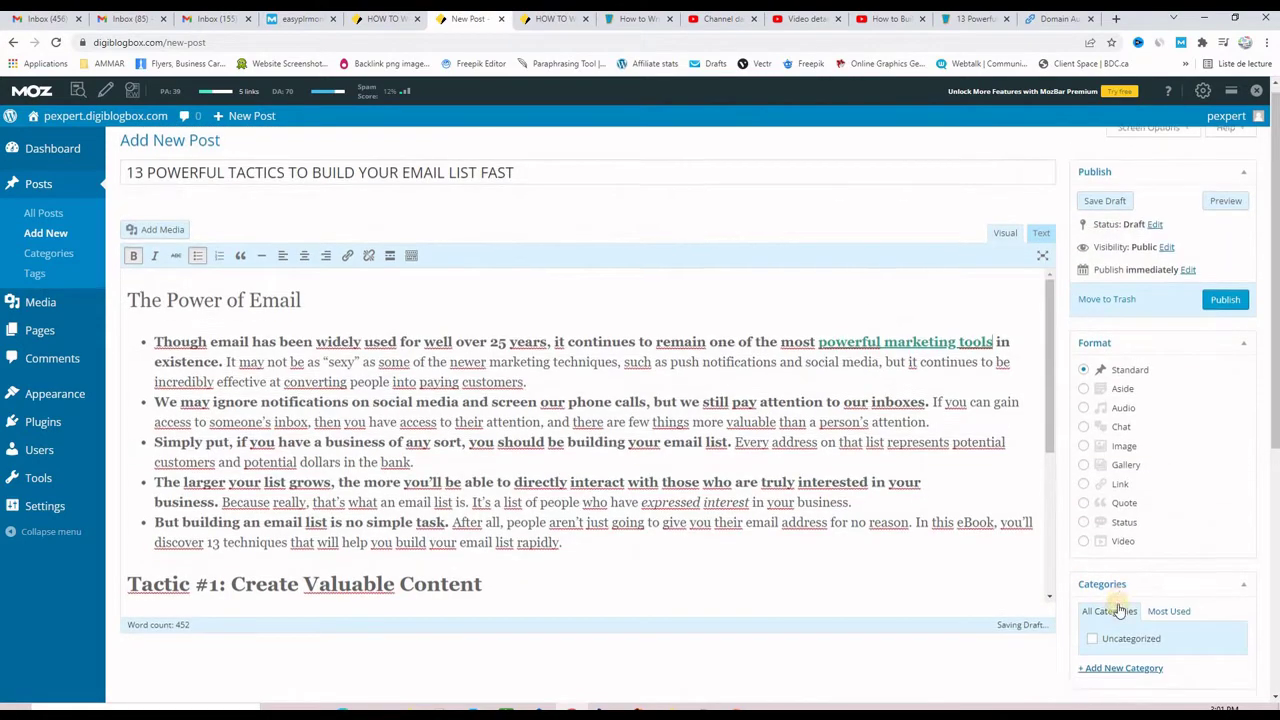
scroll(1120, 610, down, 3)
scroll(1103, 606, up, 3)
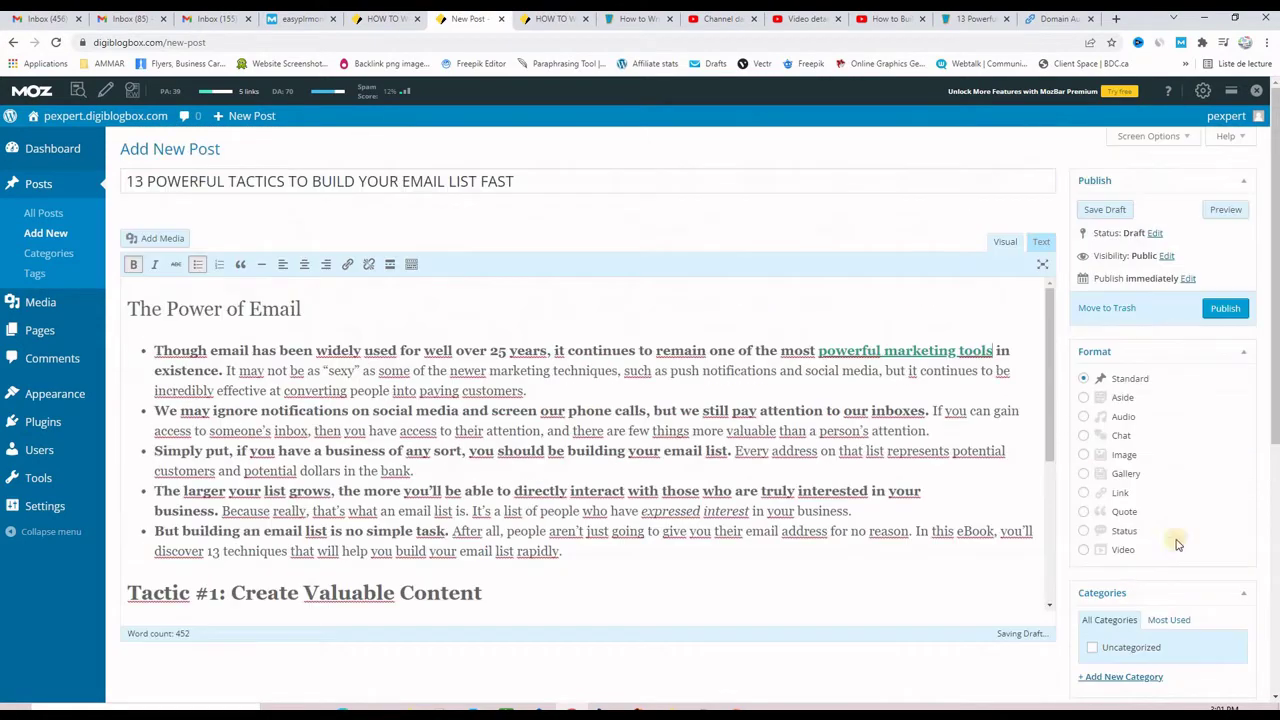
click(1237, 311)
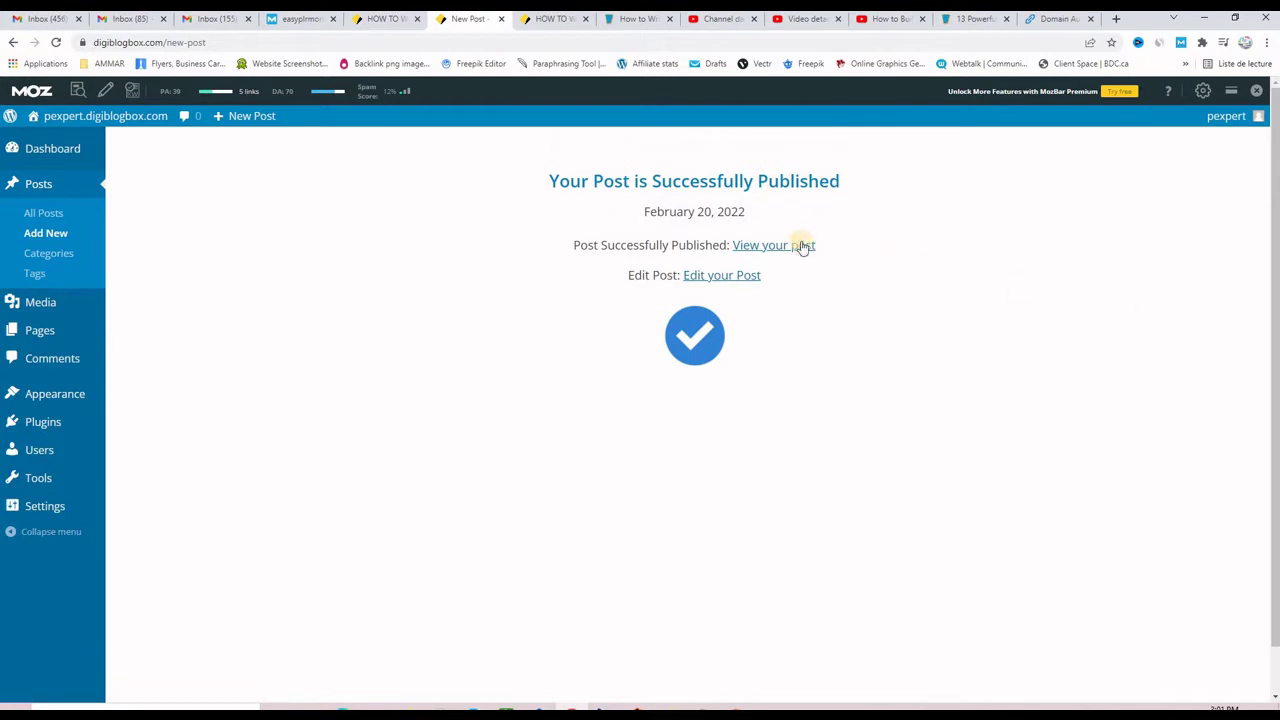
right_click(766, 249)
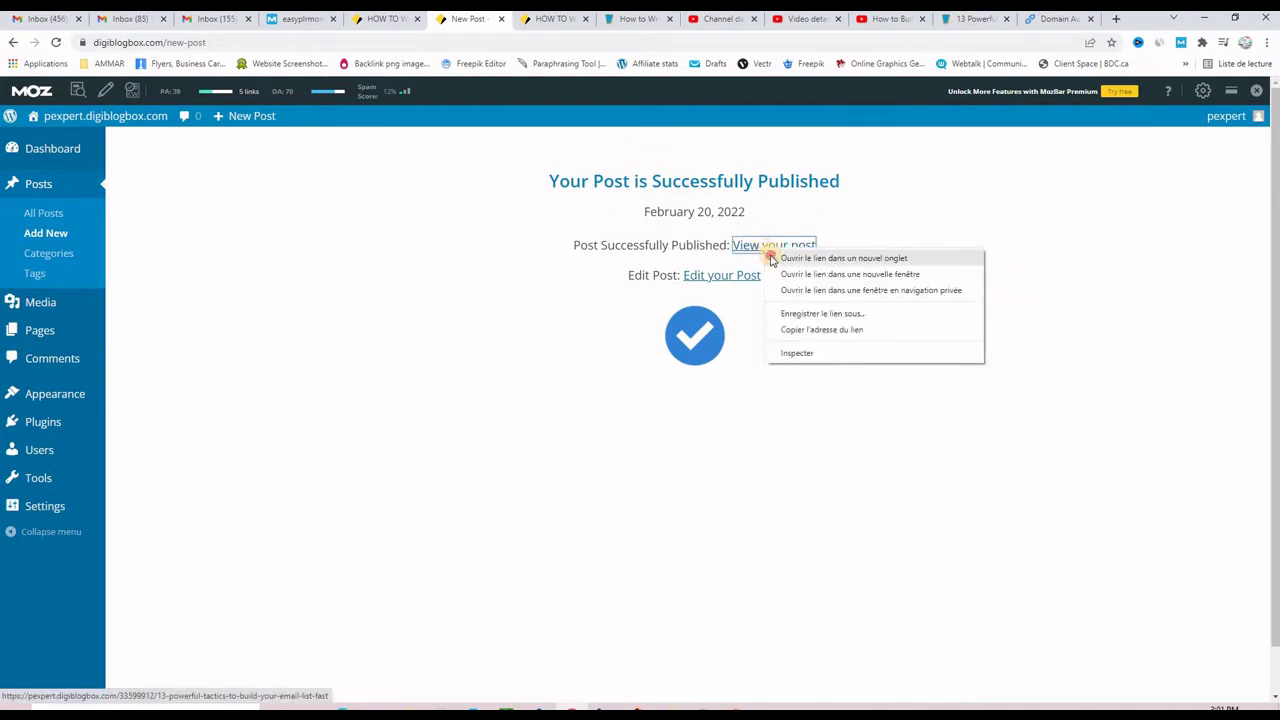
click(773, 259)
click(512, 20)
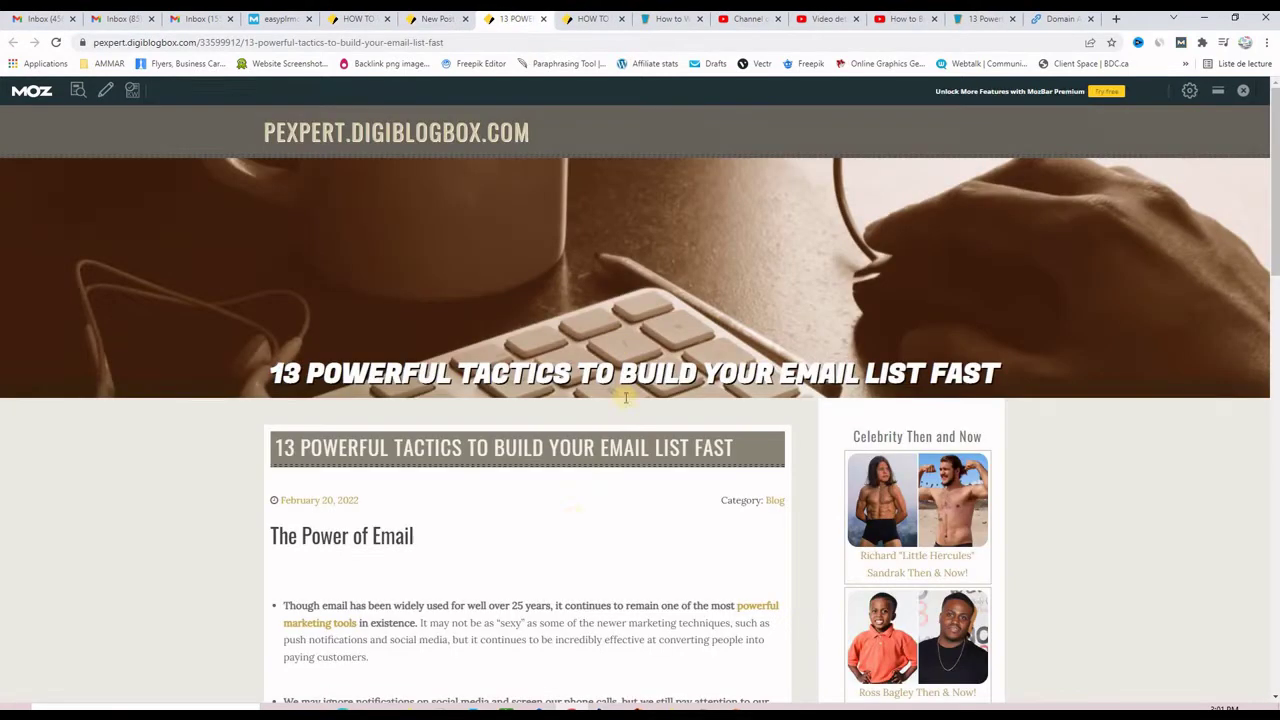
Highlight the followed links in the newly published post with MozBar to check the "powerful marketing tools" link.
scroll(563, 500, down, 3)
scroll(562, 503, down, 1)
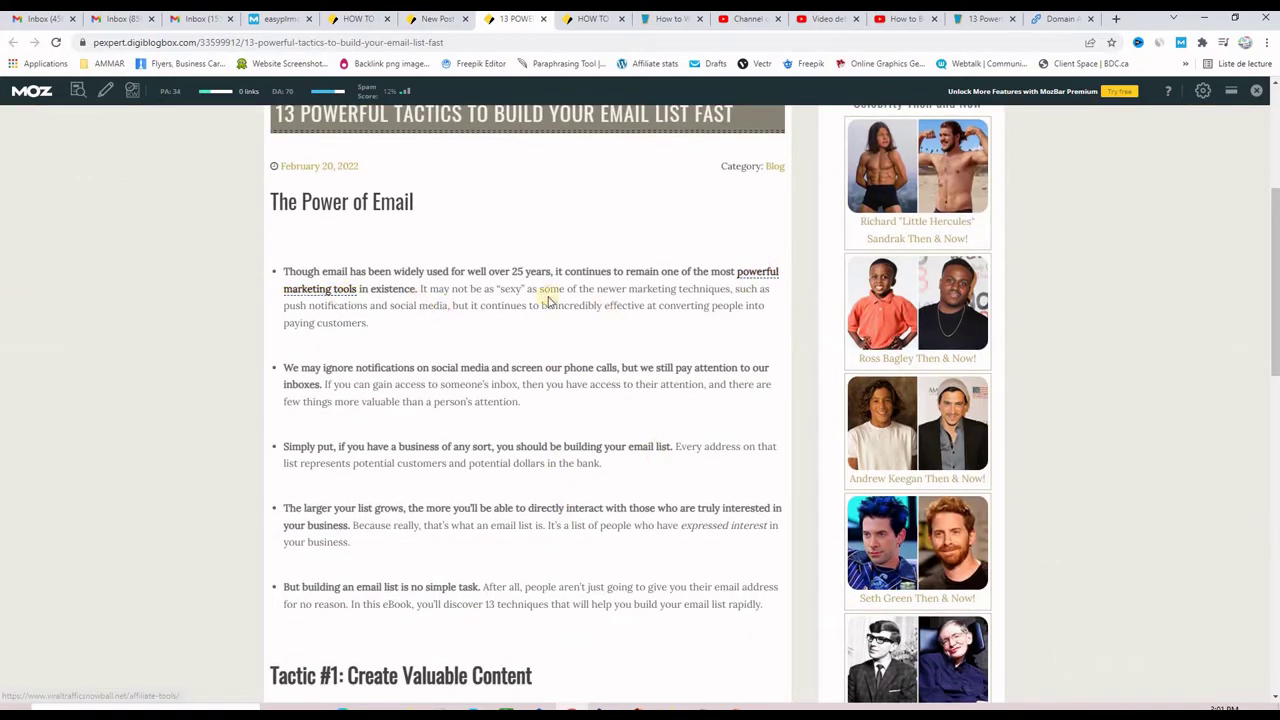
click(105, 90)
click(104, 122)
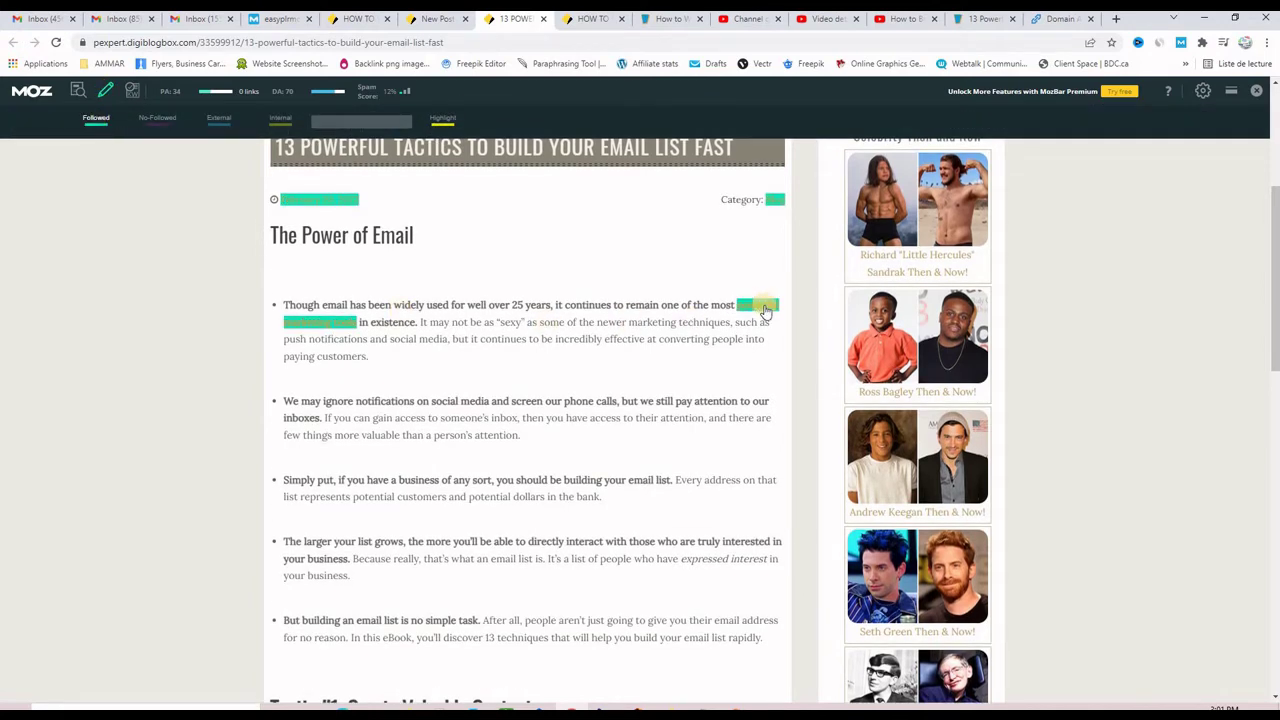
Follow the "powerful marketing tools" link, look through the Affiliate Tools page, and return to the published post.
click(323, 325)
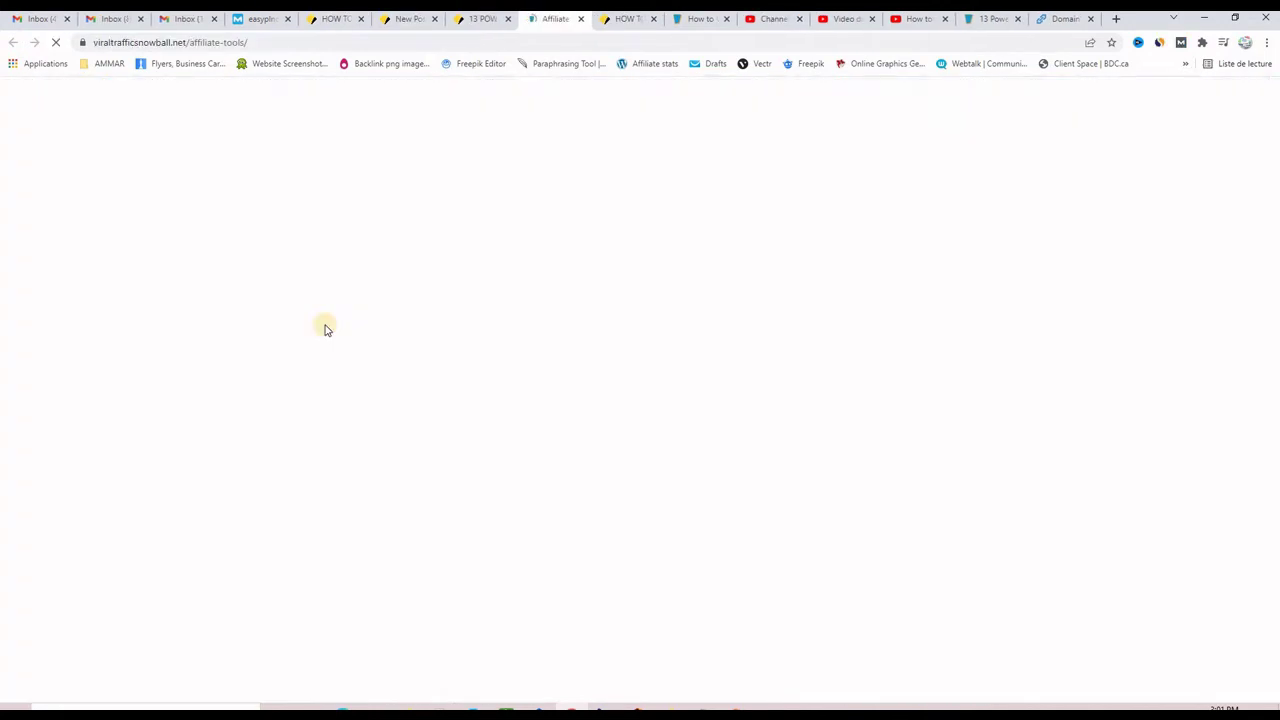
scroll(745, 320, down, 13)
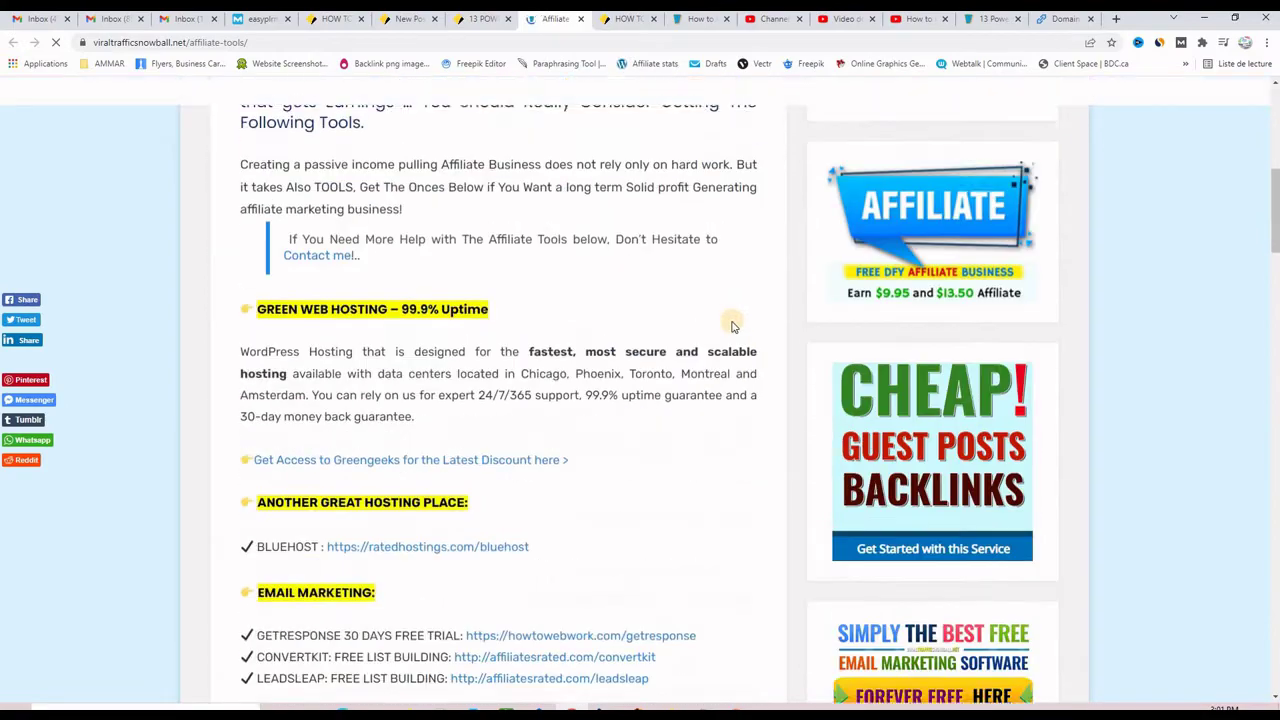
scroll(695, 323, down, 8)
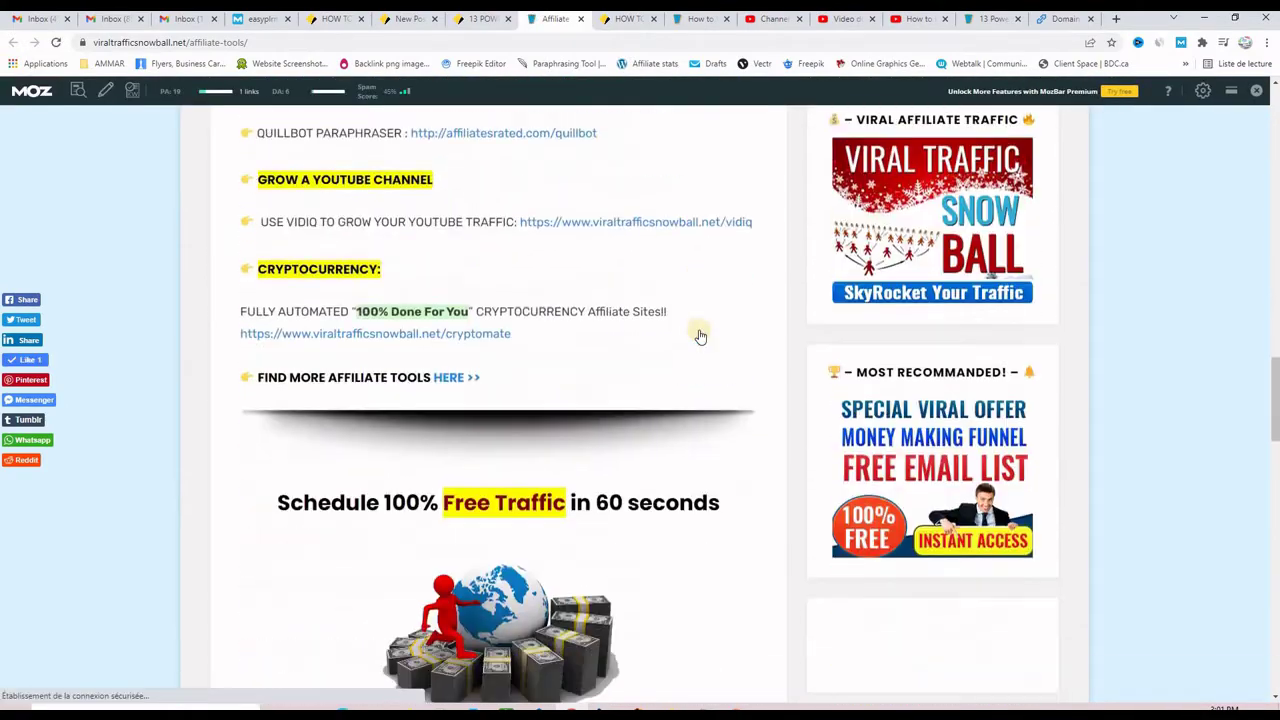
scroll(697, 334, up, 10)
scroll(700, 338, up, 5)
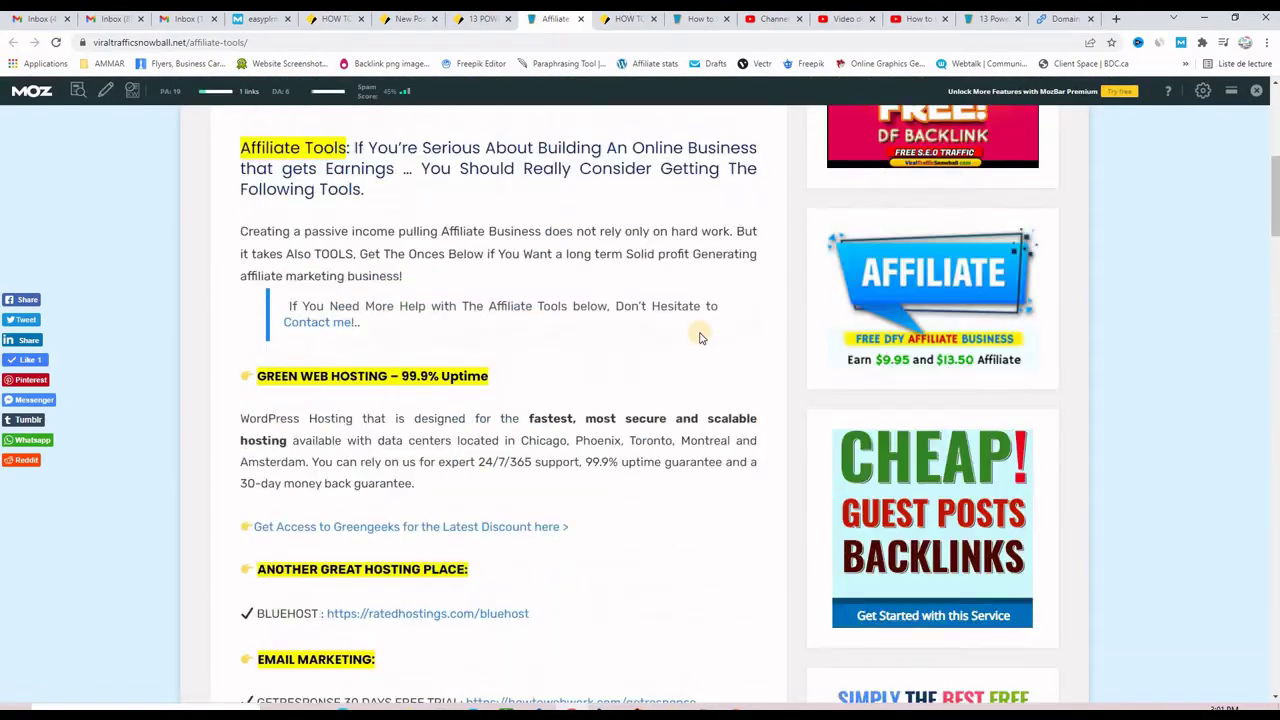
key(ctrl+shift+Tab)
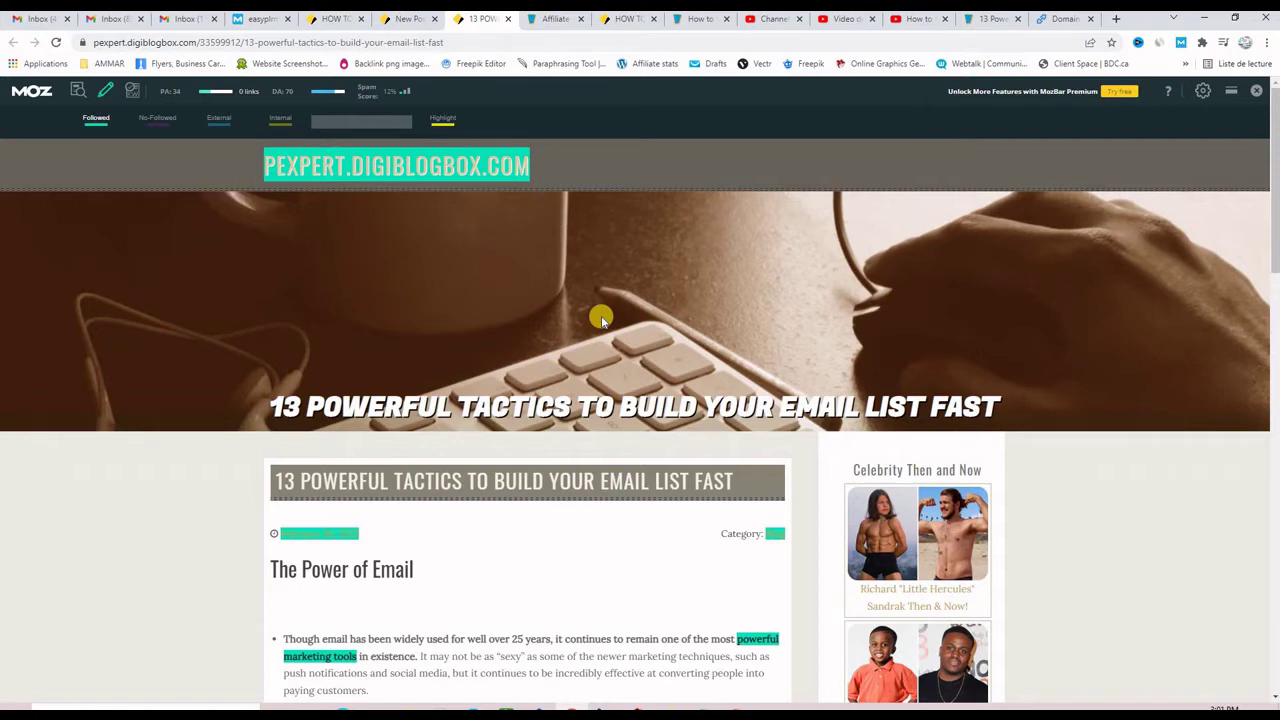
Look through the published post from its header to Tactic #1, with the followed links highlighted.
scroll(600, 318, down, 1)
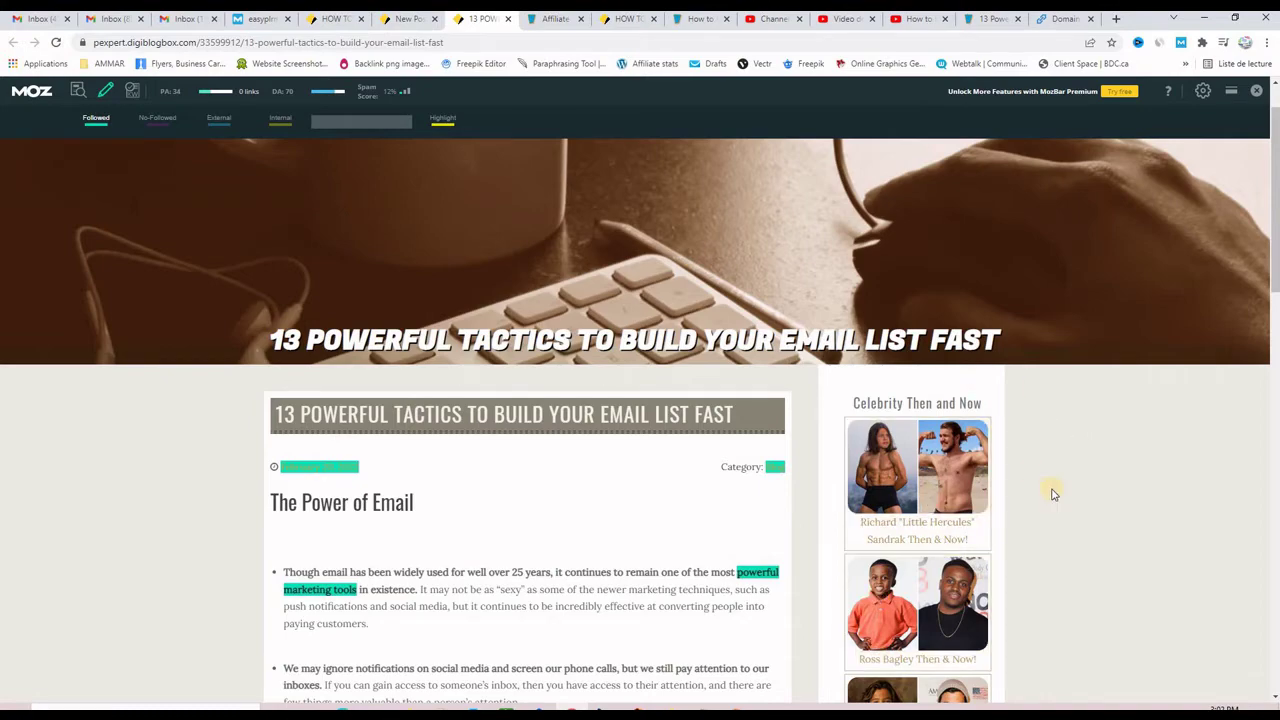
scroll(1052, 492, down, 6)
scroll(1052, 496, down, 5)
scroll(454, 410, up, 6)
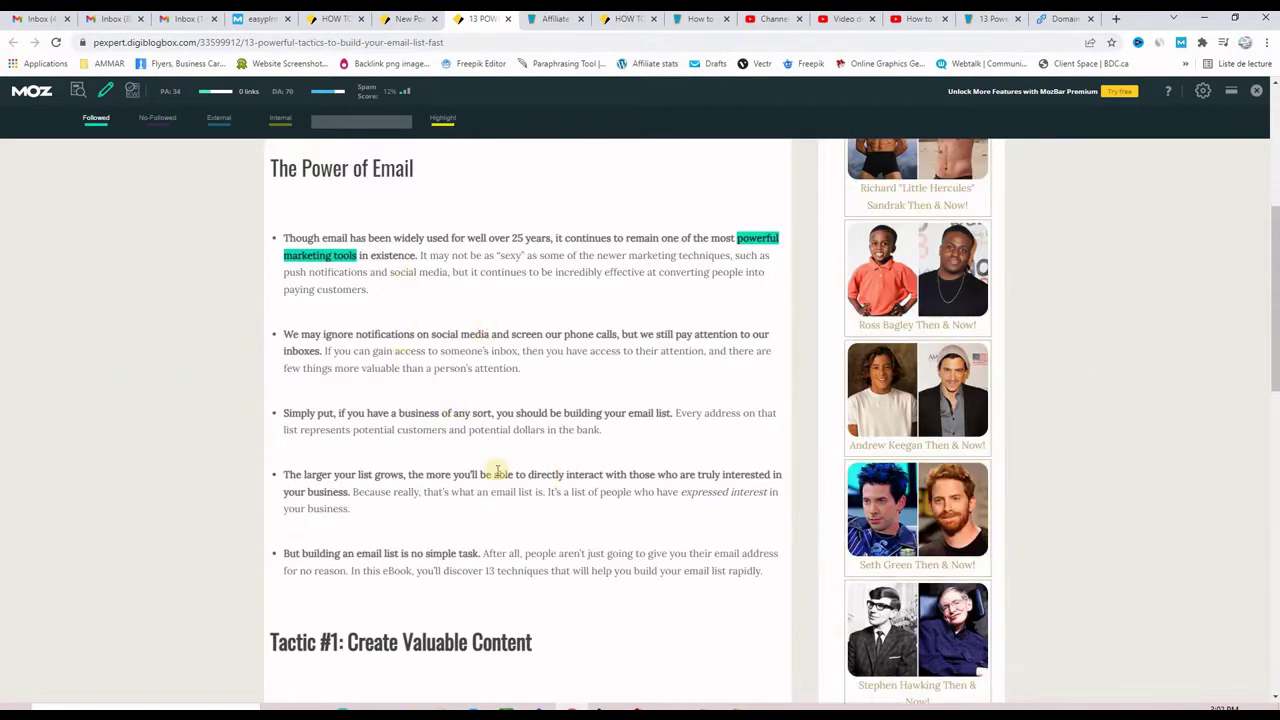
scroll(557, 479, up, 5)
scroll(557, 479, up, 2)
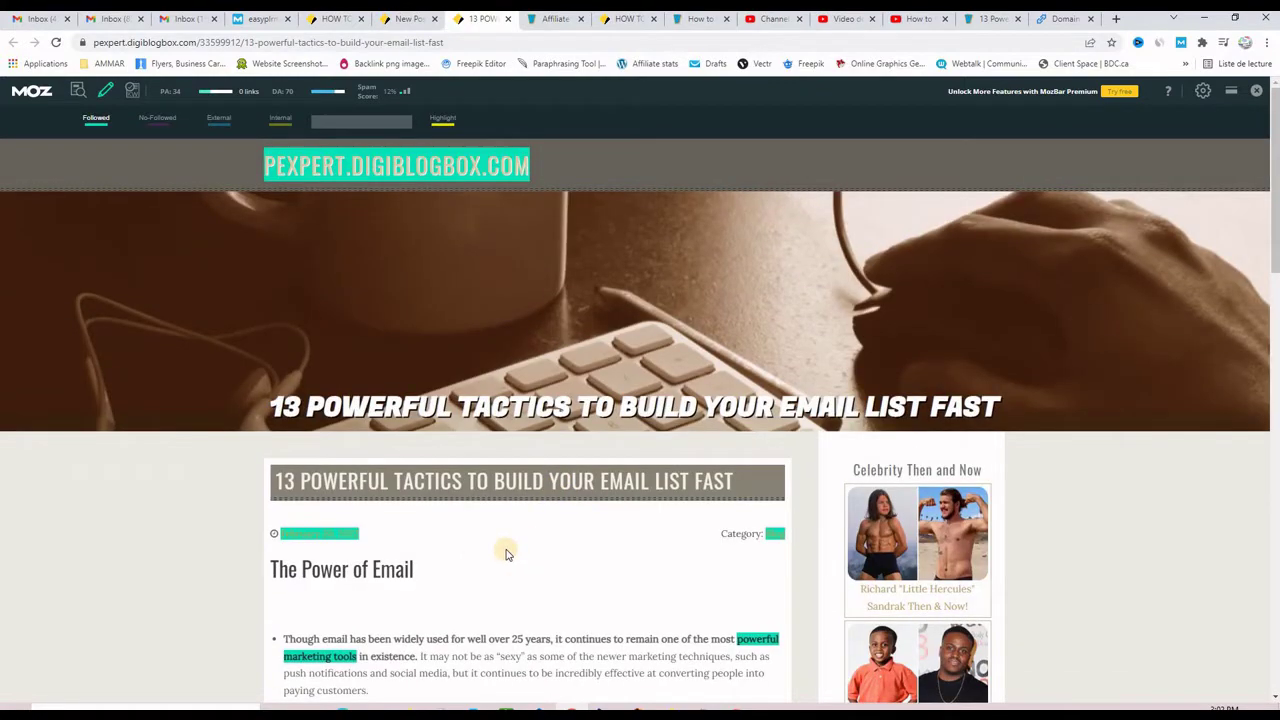
scroll(505, 550, down, 11)
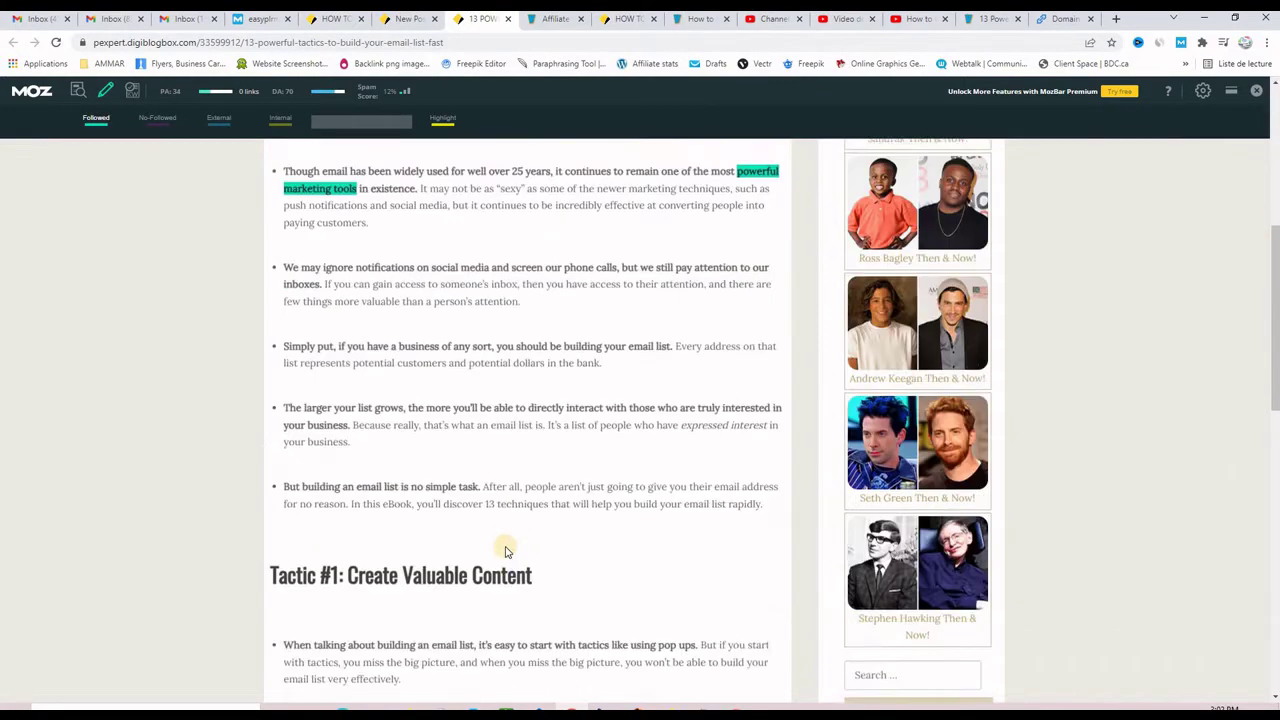
scroll(540, 530, up, 9)
scroll(543, 528, up, 3)
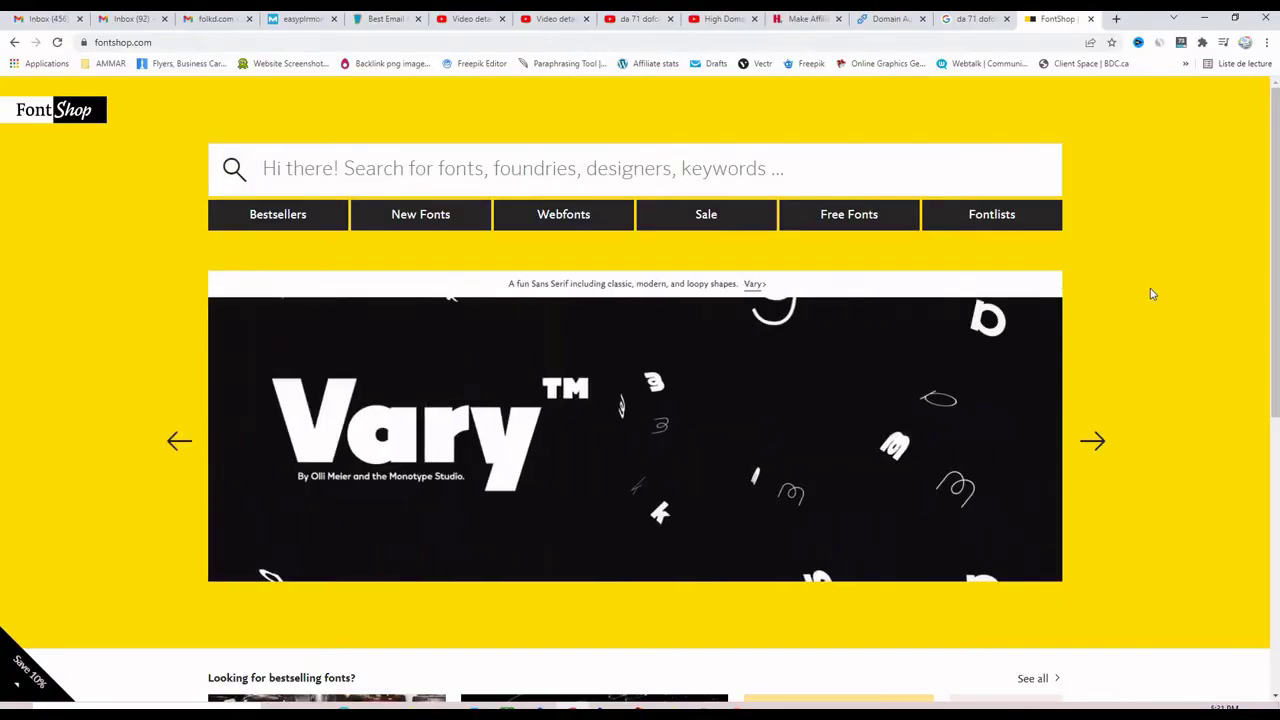
Check the domain authority of fontshop.com with MozBar and open the site's account sign-up page.
click(1181, 43)
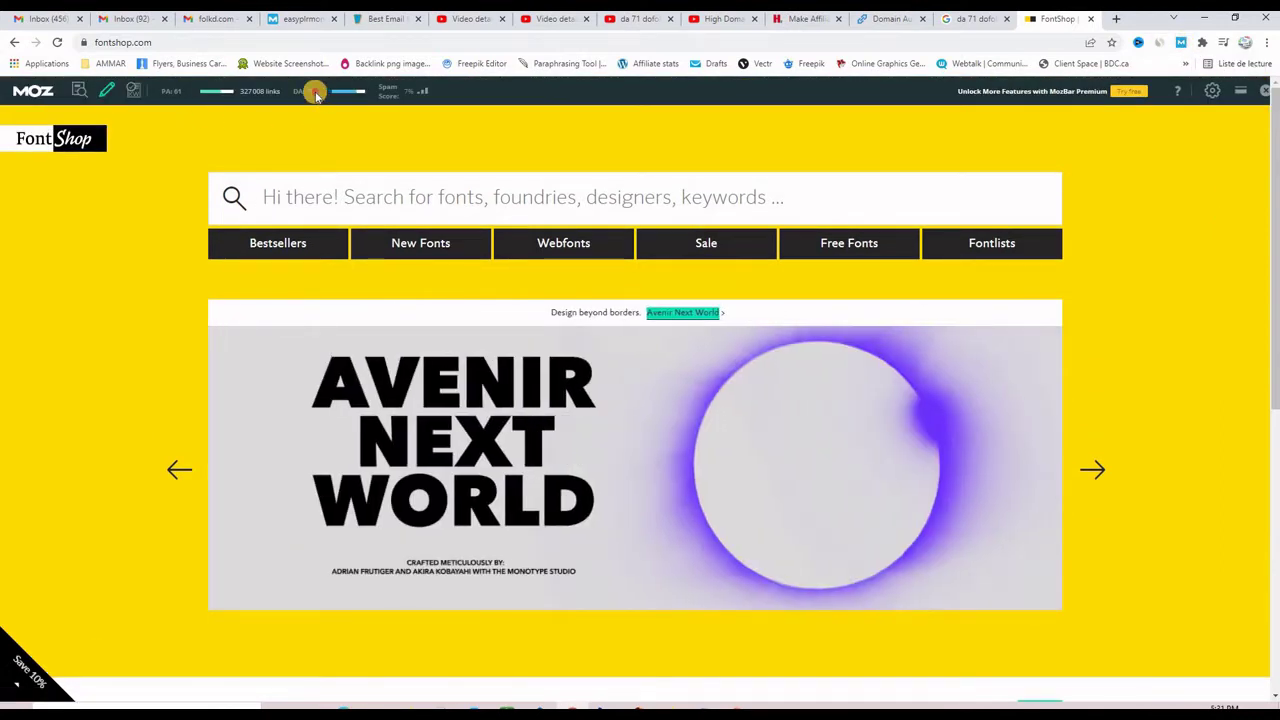
double_click(297, 91)
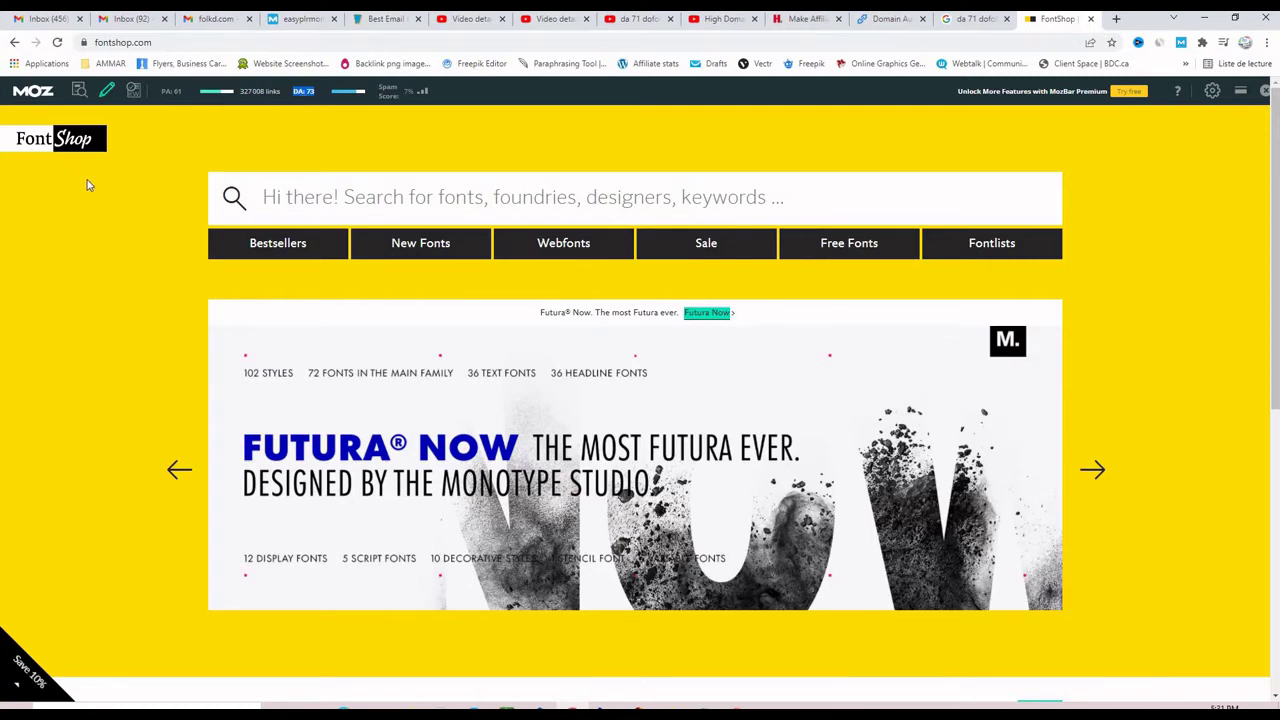
click(48, 140)
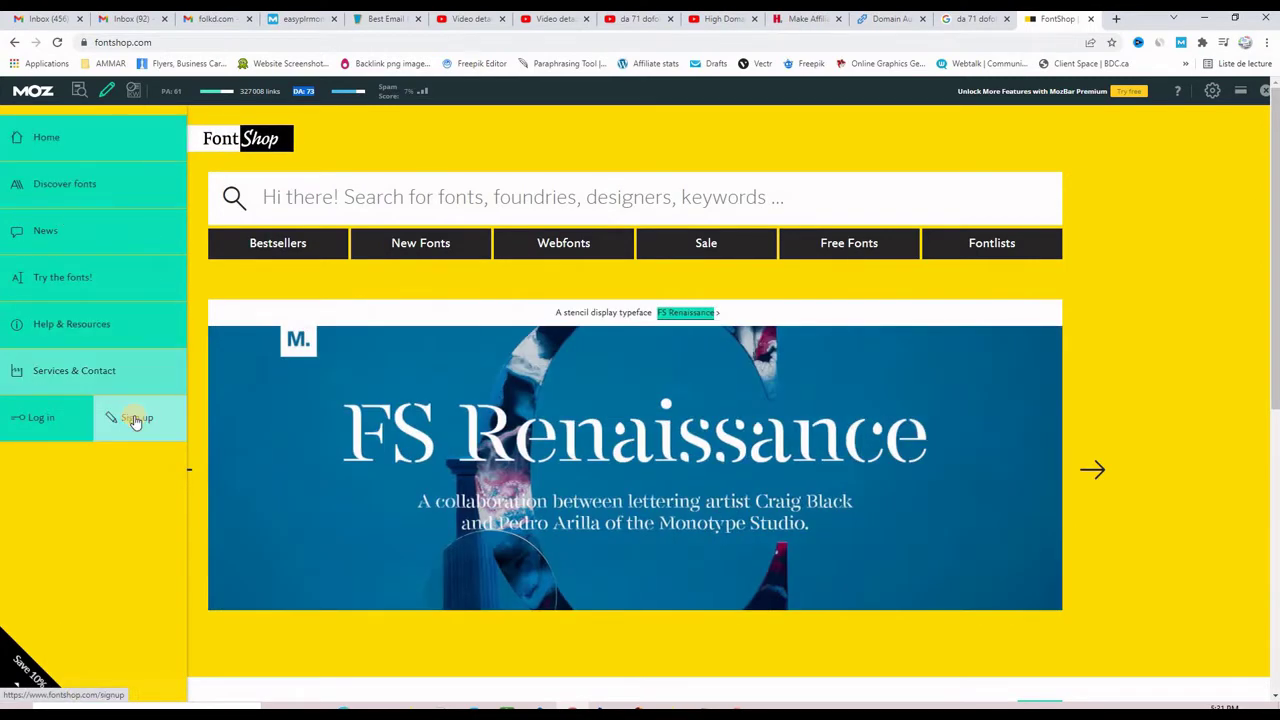
click(135, 418)
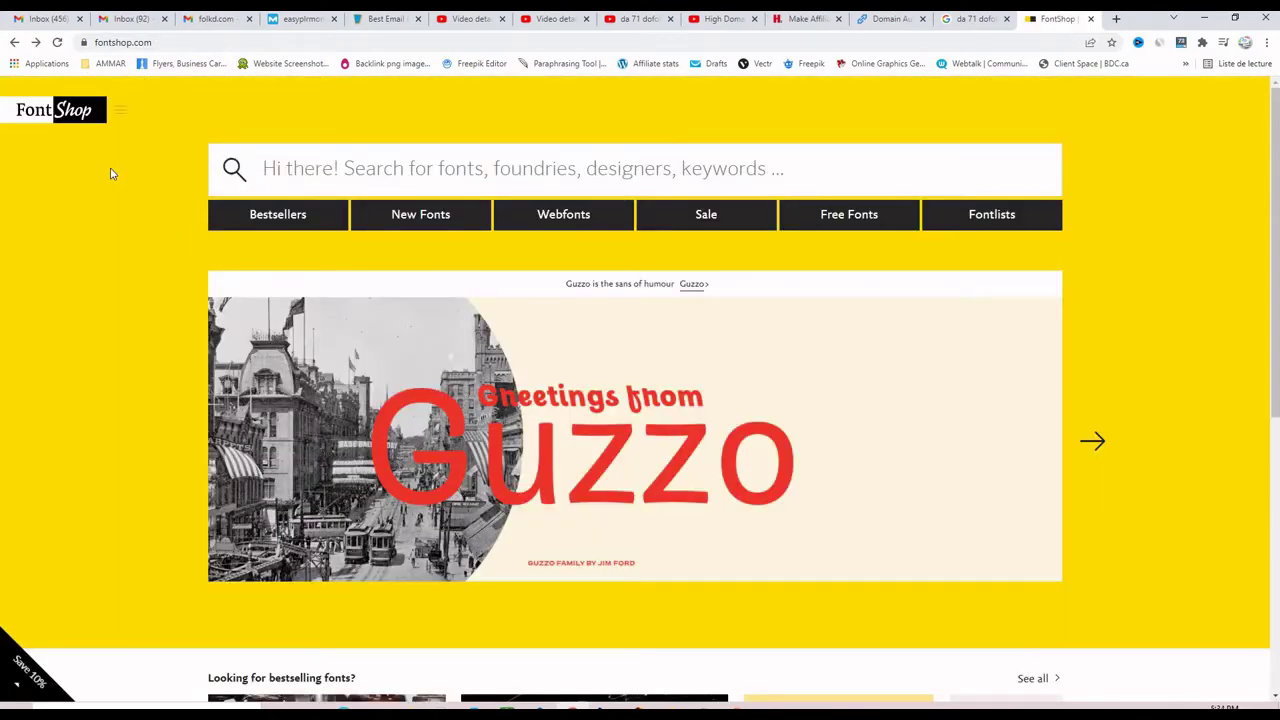
Log in to the FontShop account with the saved account e-mail and password.
mouse_move(23, 114)
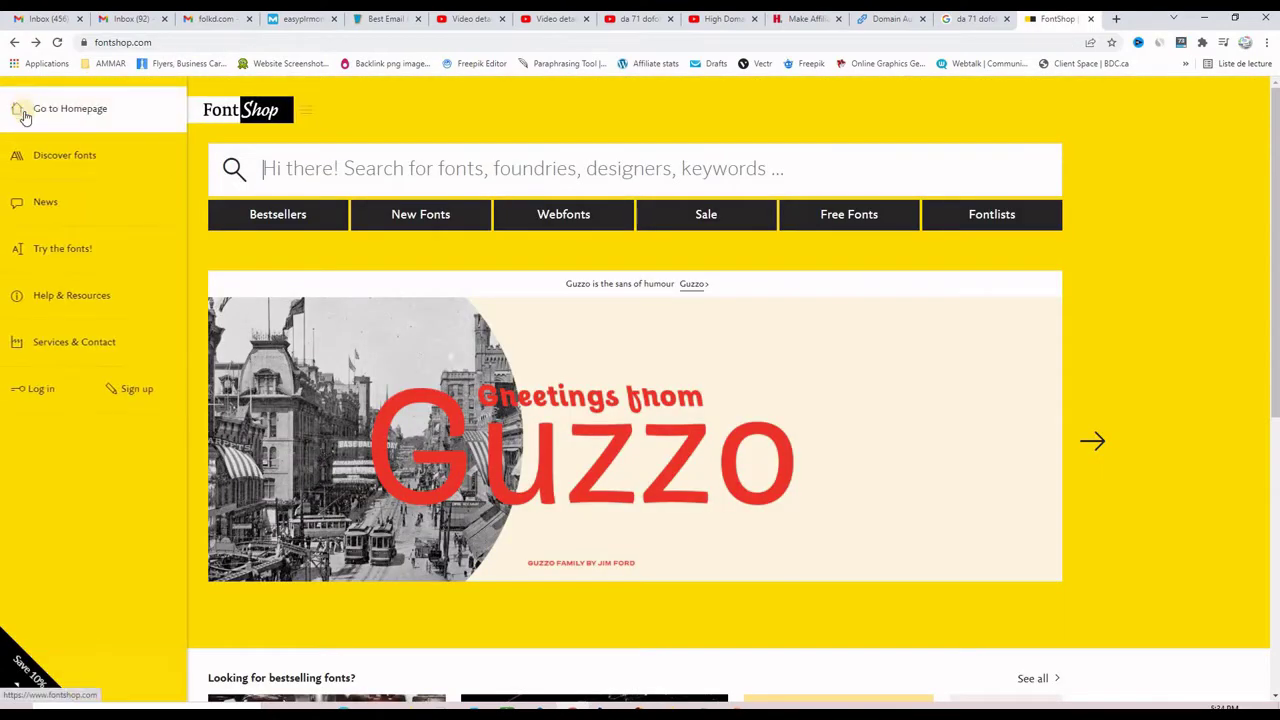
click(35, 390)
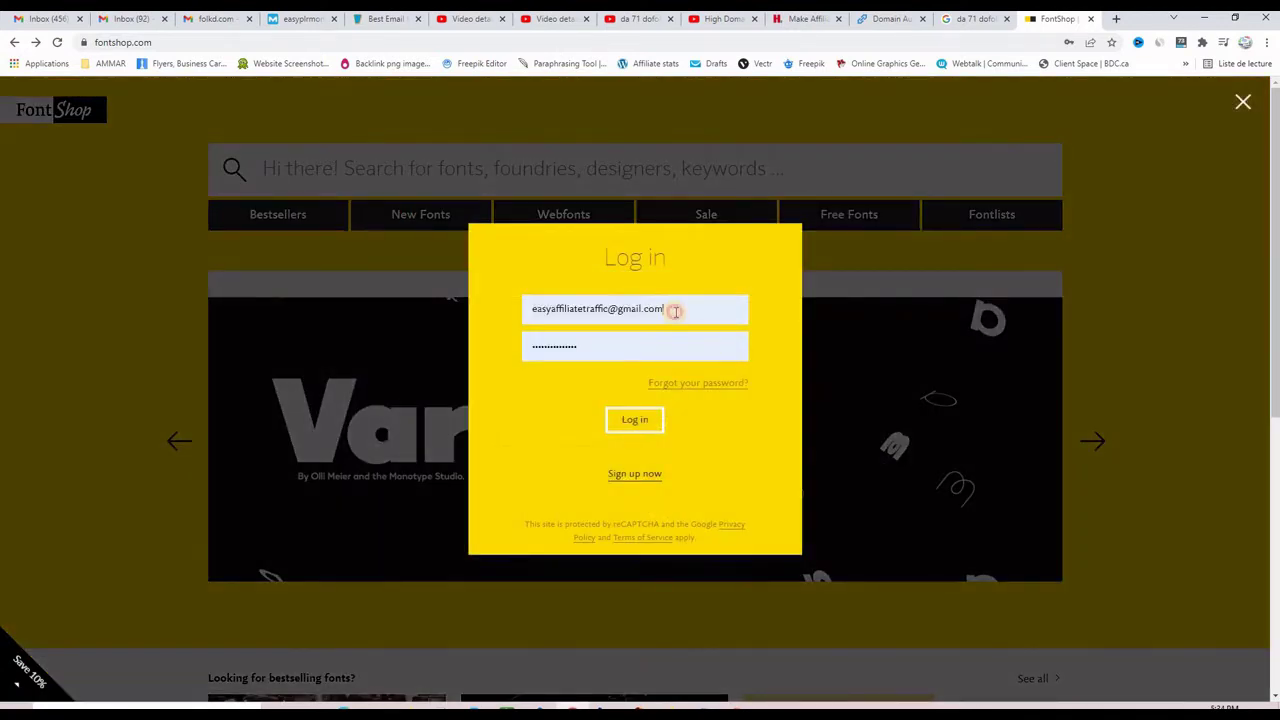
click(675, 311)
click(711, 340)
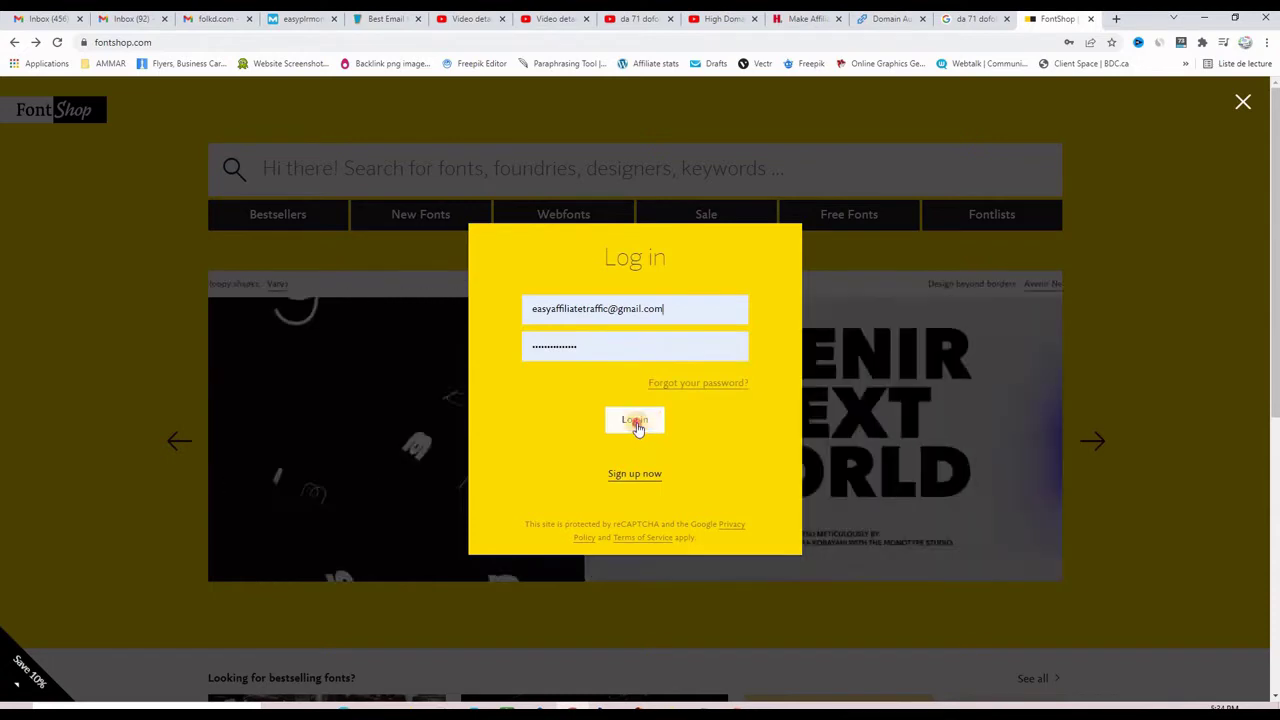
click(636, 421)
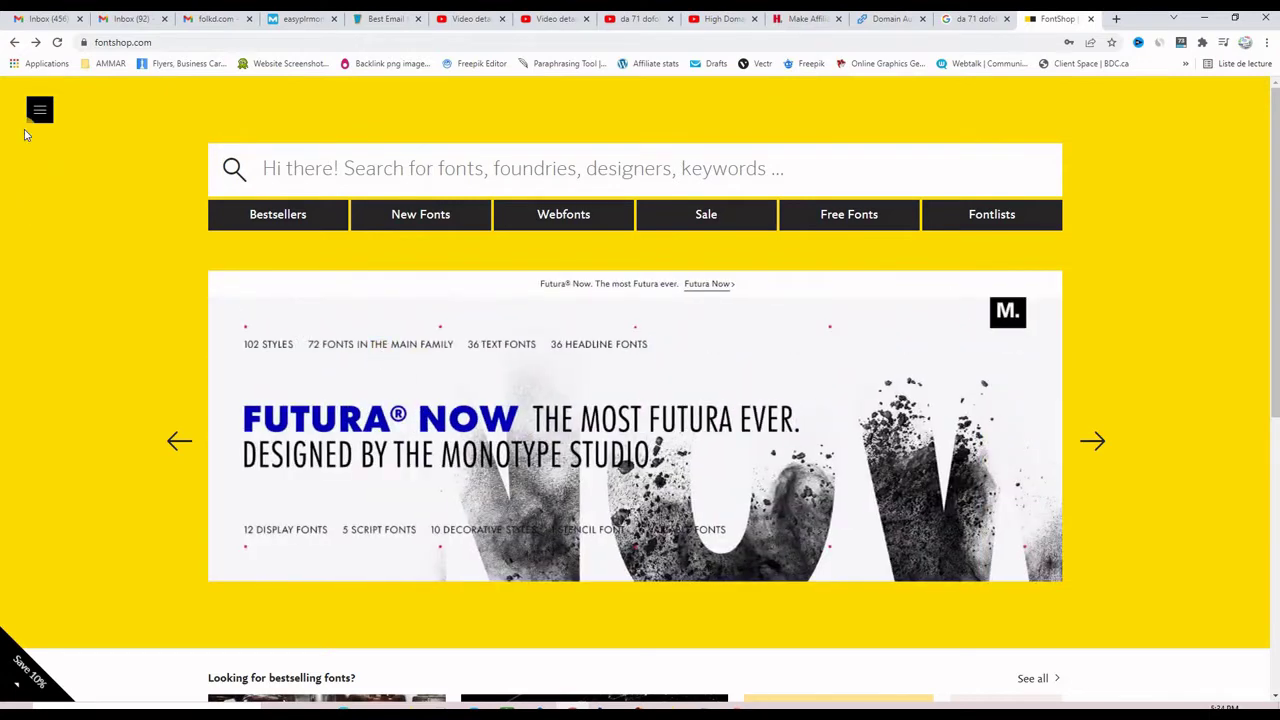
Check the account's public profile with MozBar's followed-link highlighting and test its Get in touch website link.
click(30, 112)
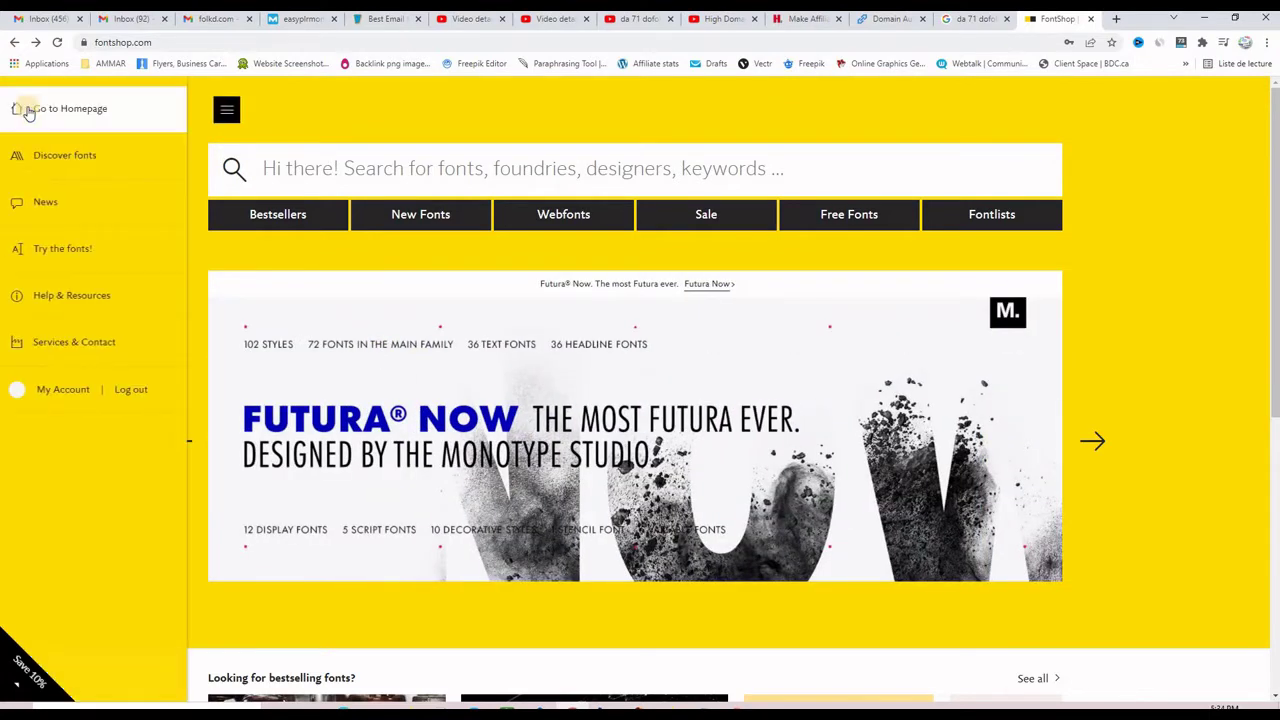
click(55, 391)
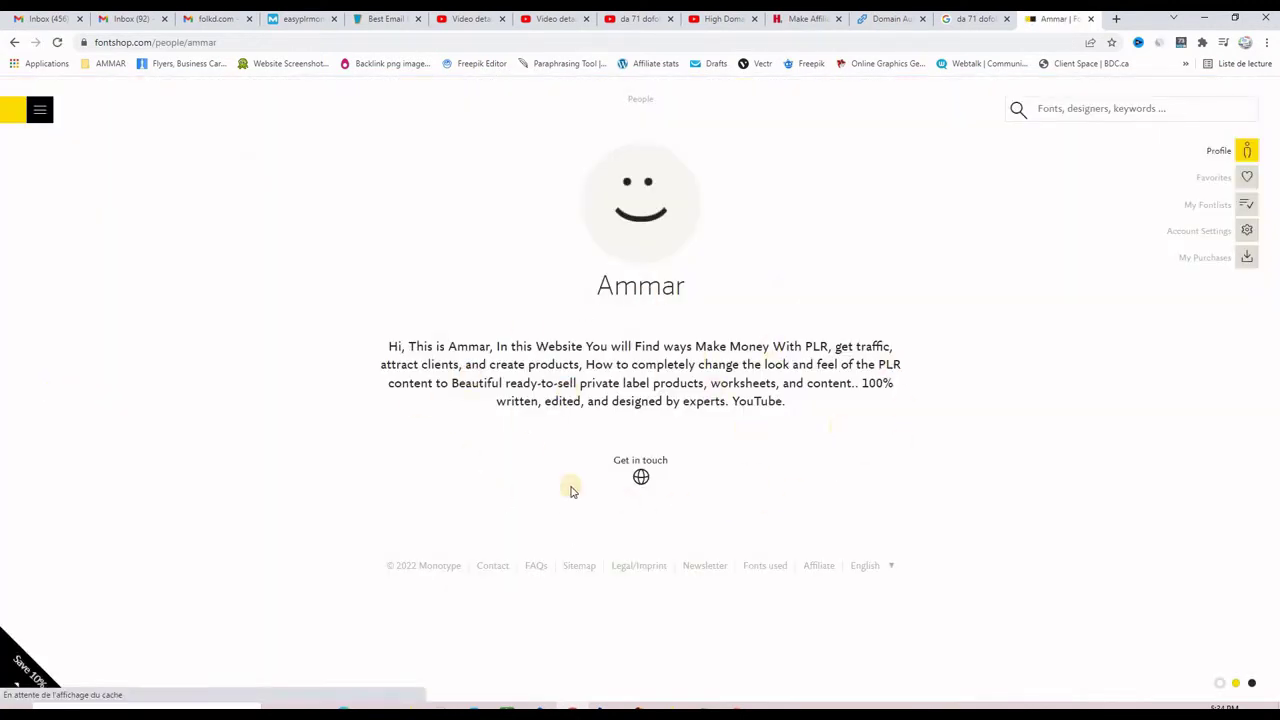
click(1183, 45)
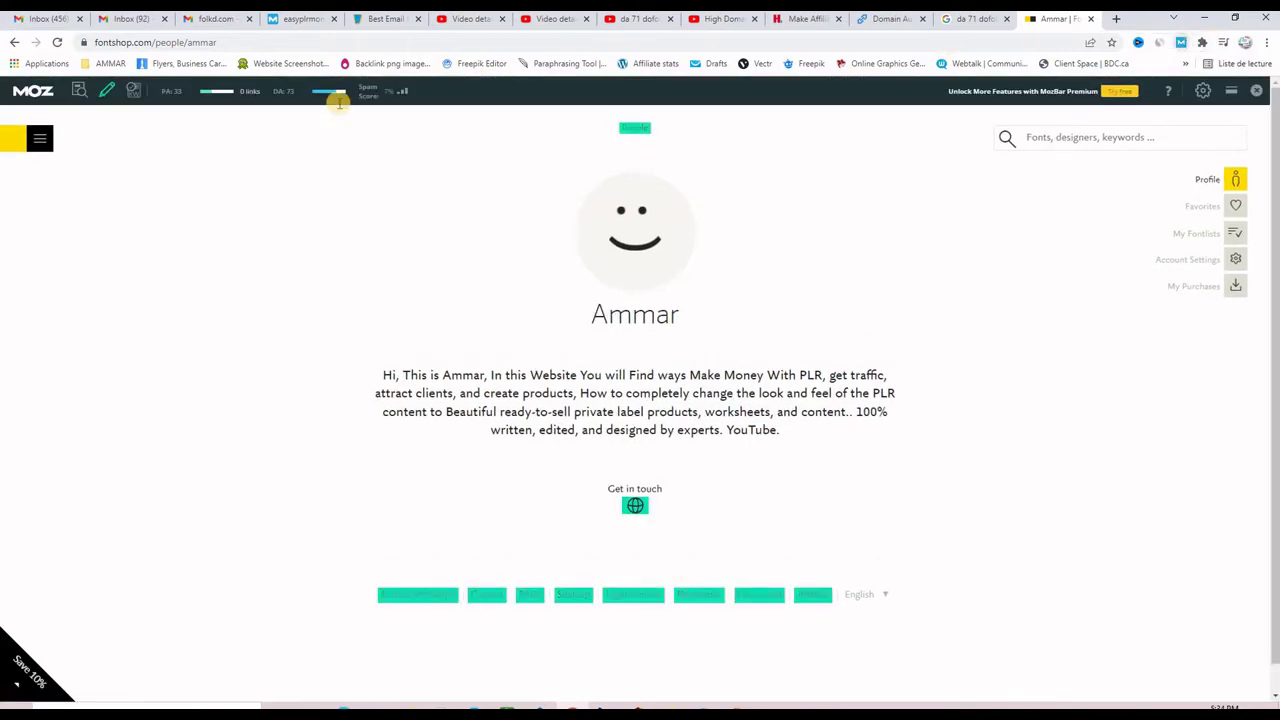
click(105, 93)
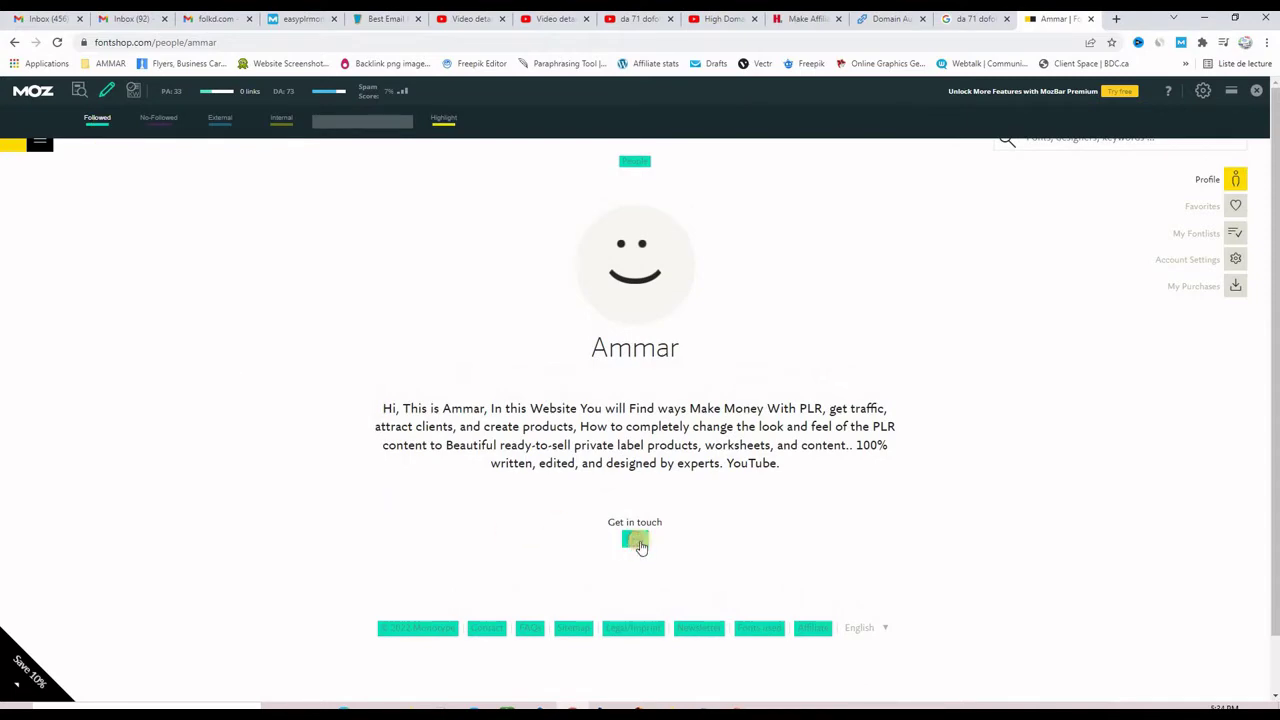
click(637, 545)
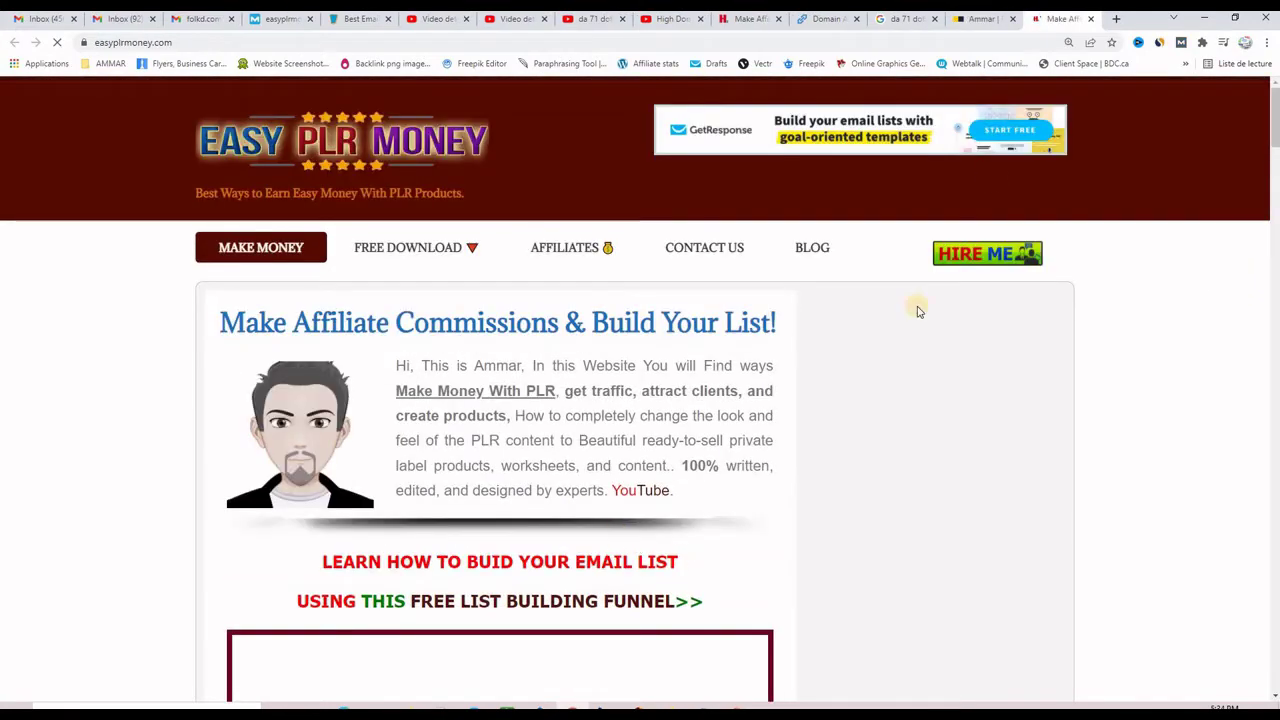
click(976, 22)
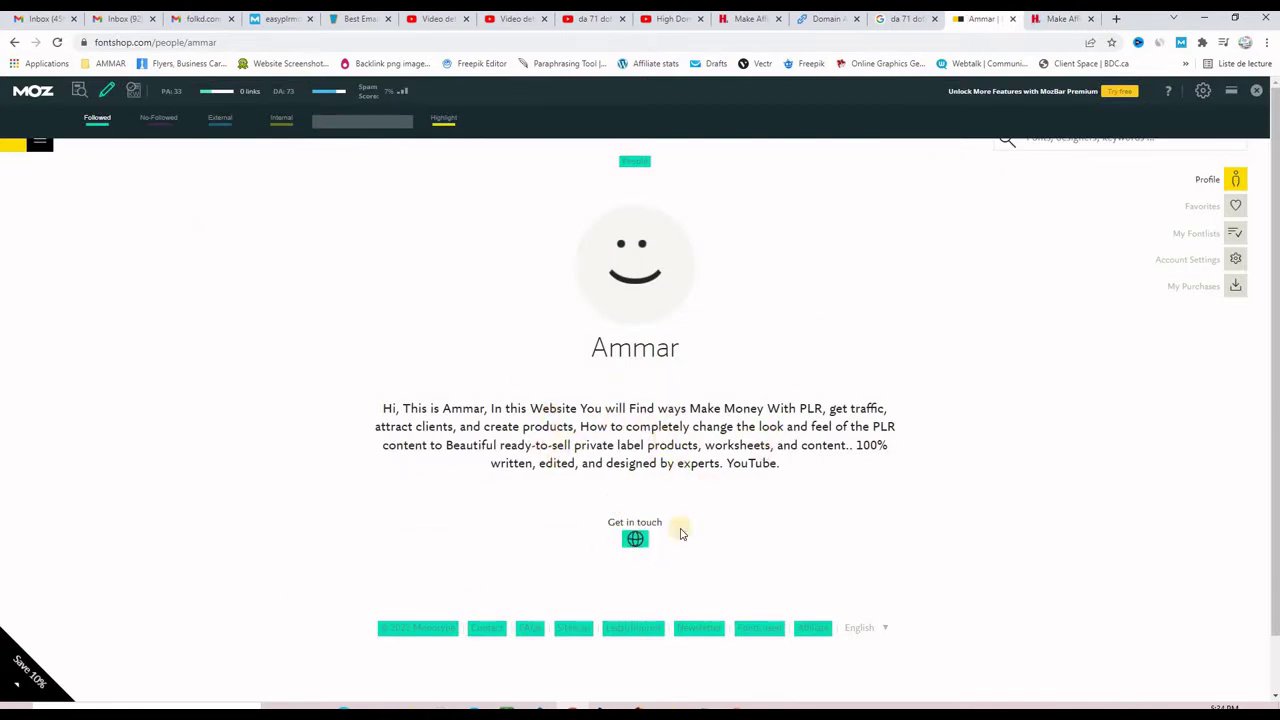
Review the website URL, short info and billing address in the account settings and update the profile.
click(1192, 266)
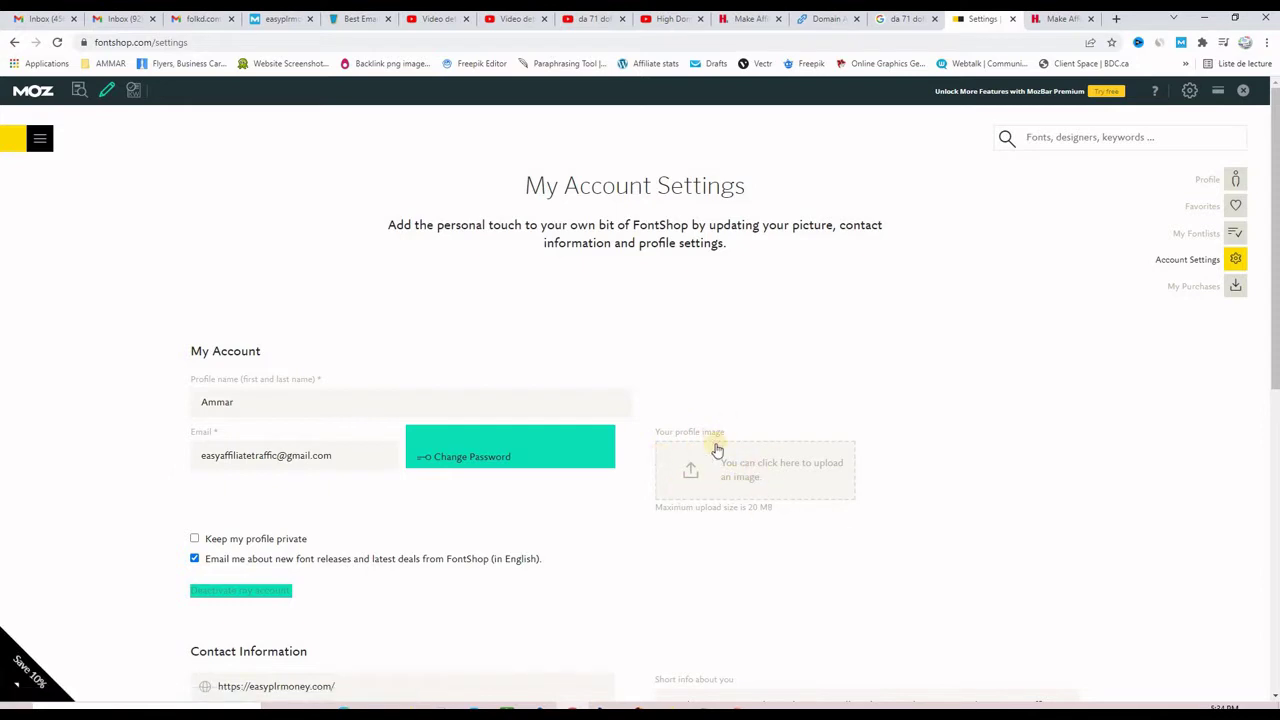
scroll(926, 391, down, 3)
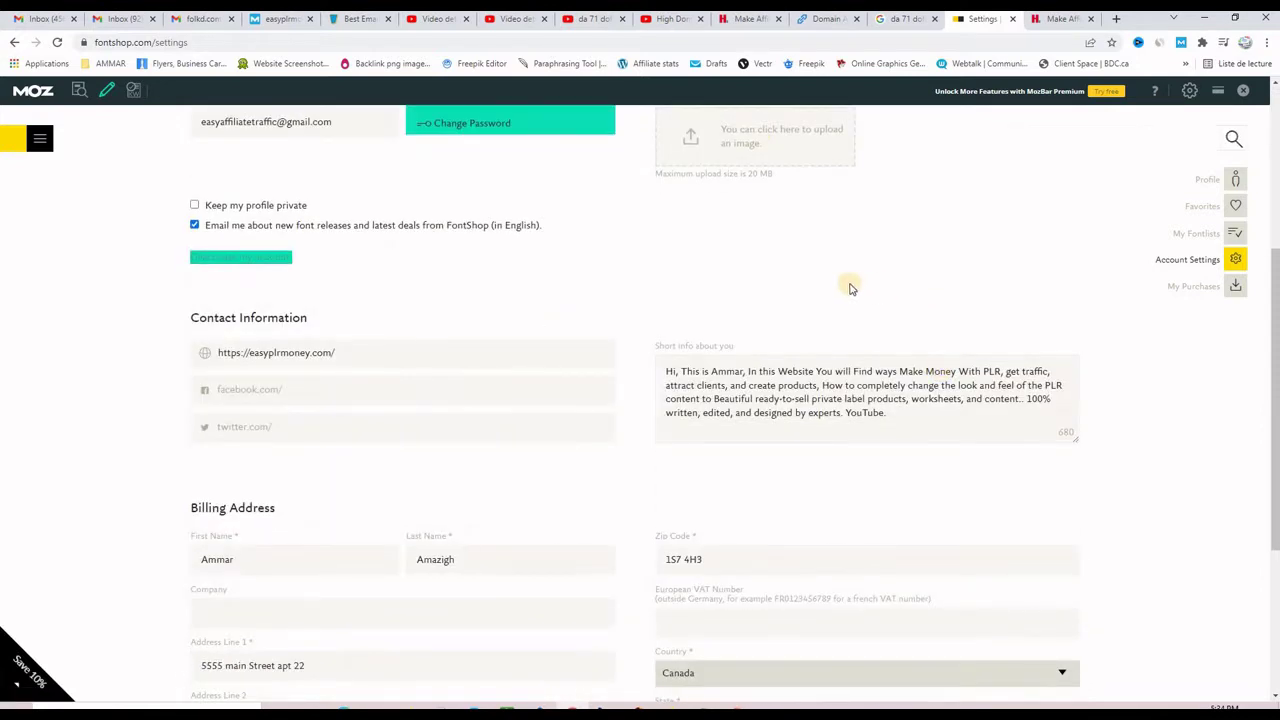
scroll(706, 286, down, 2)
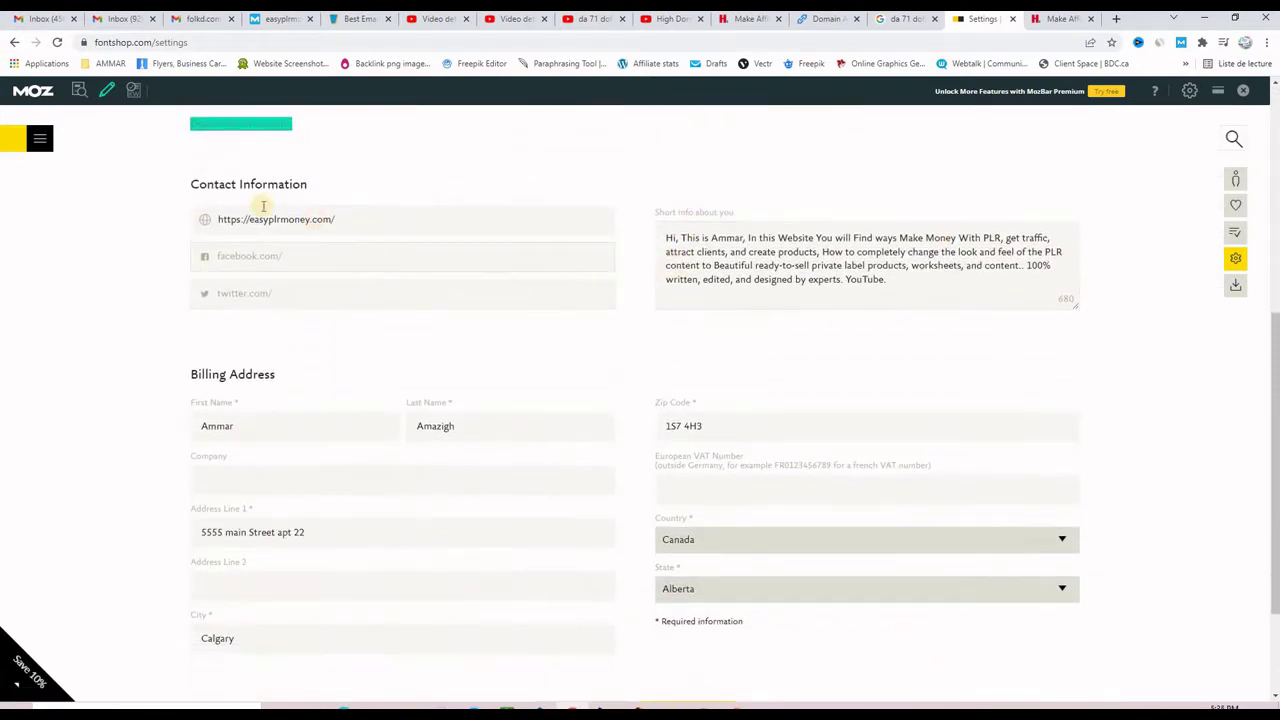
drag(336, 220, 206, 220)
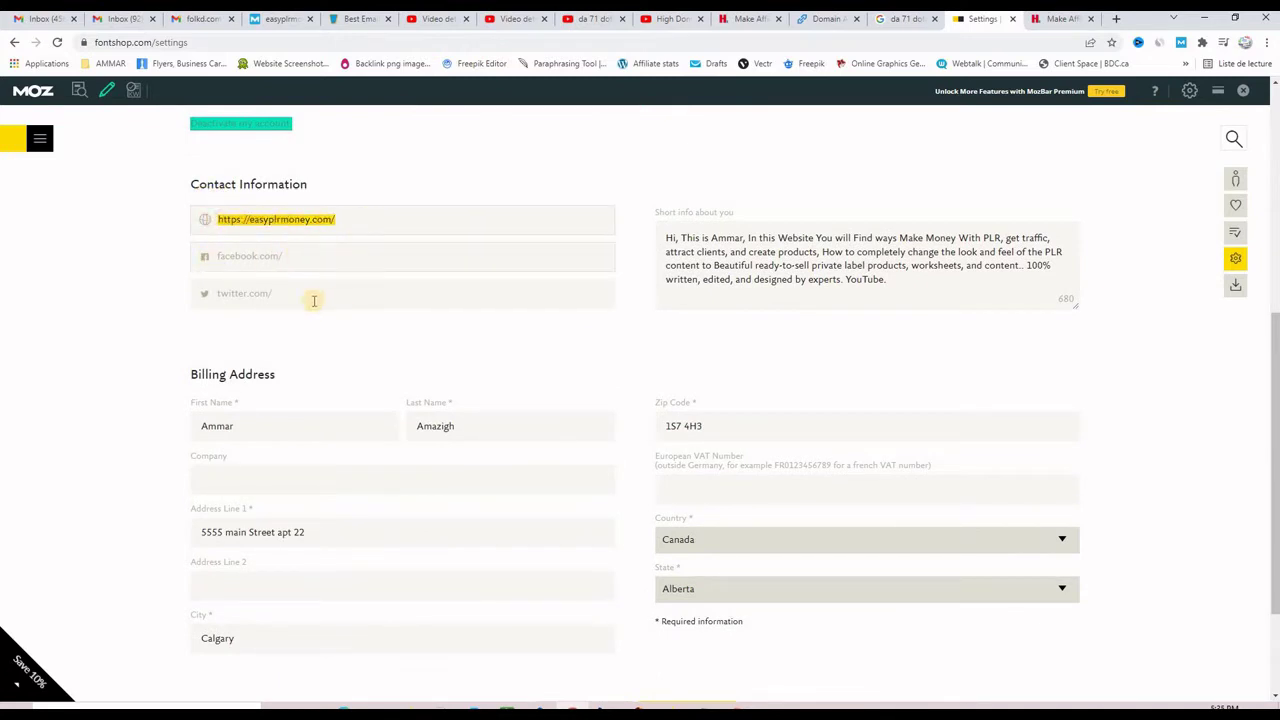
click(83, 331)
scroll(277, 323, down, 2)
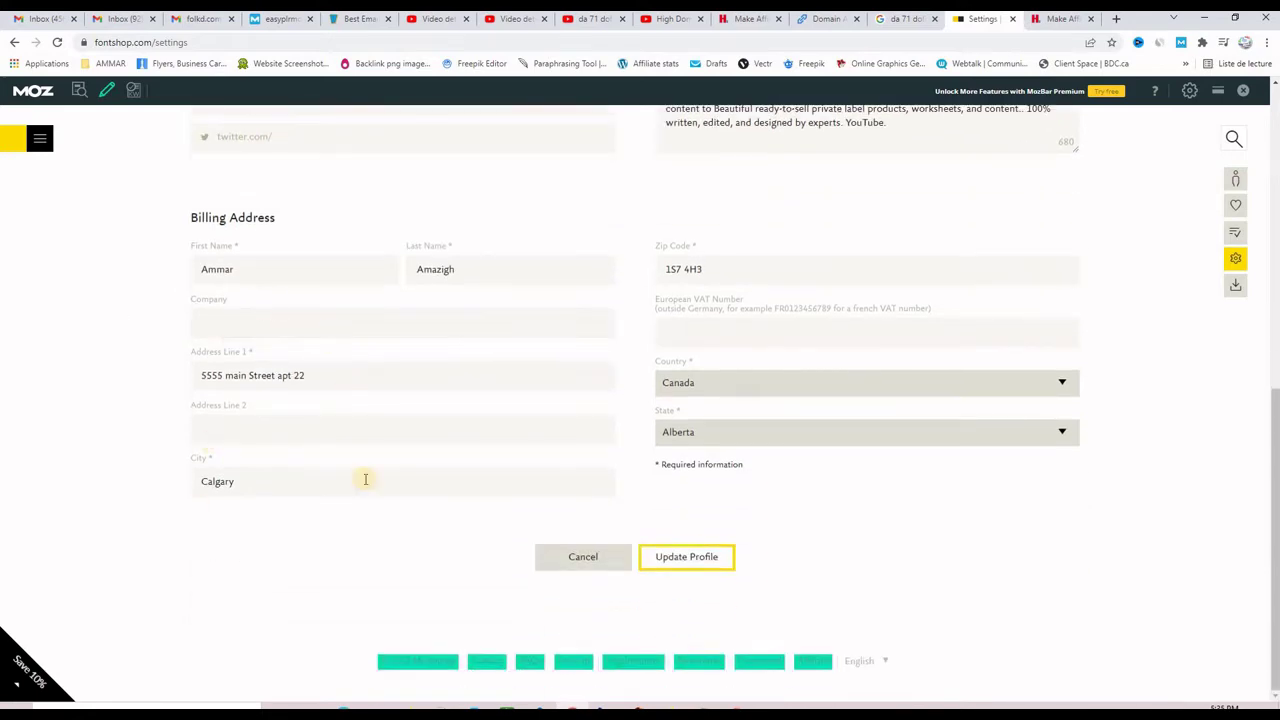
scroll(20, 388, up, 4)
scroll(350, 505, down, 4)
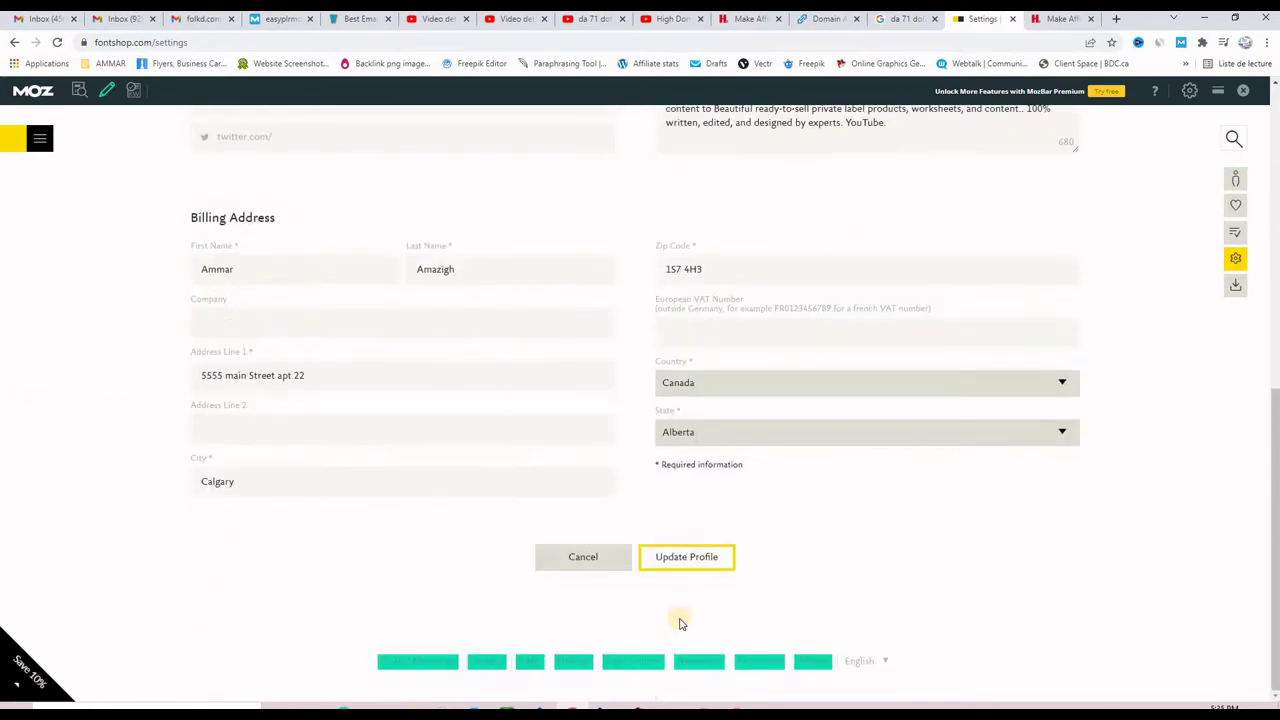
click(716, 561)
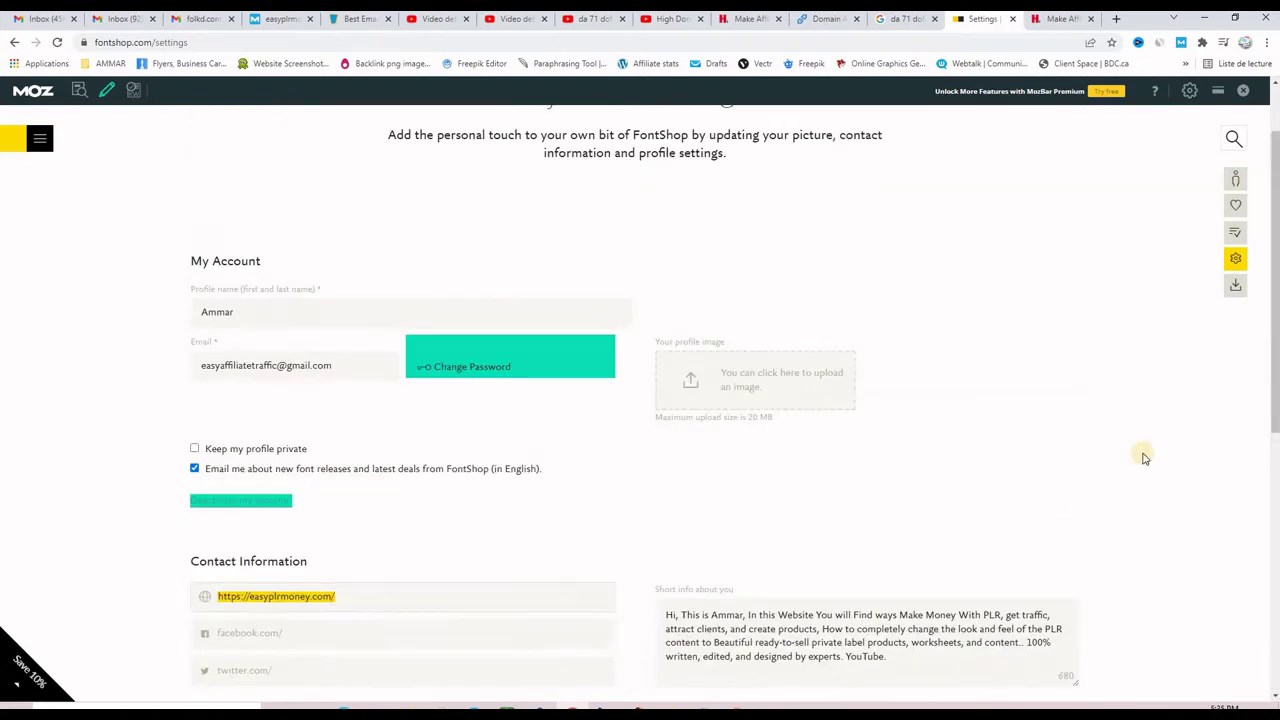
click(1207, 182)
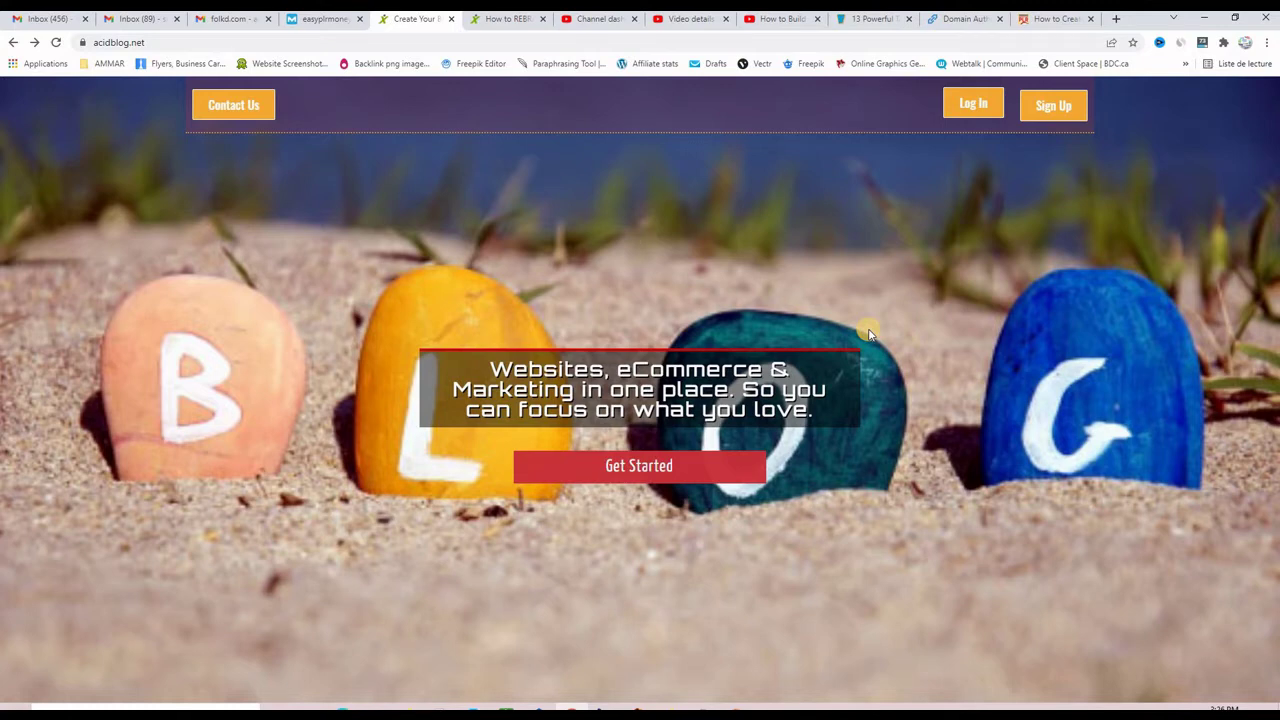
Check the domain authority of acidblog.net with MozBar and open the site's sign-up page.
click(1203, 44)
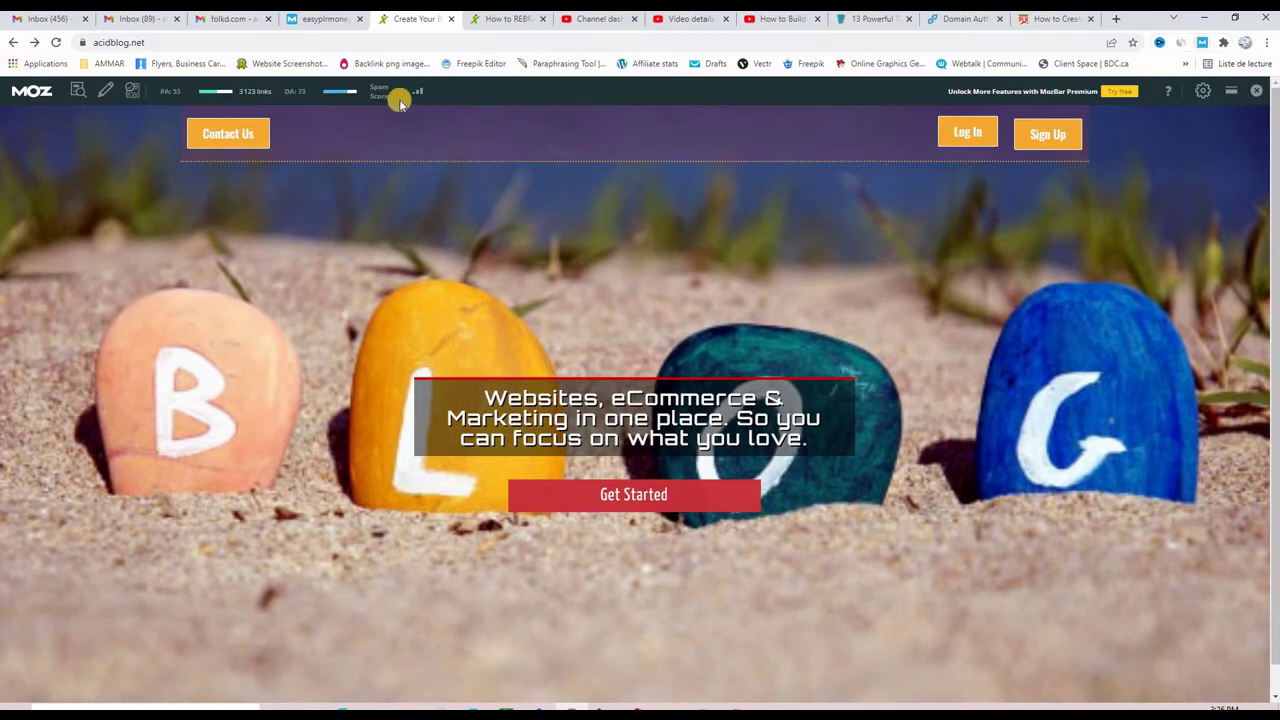
double_click(290, 91)
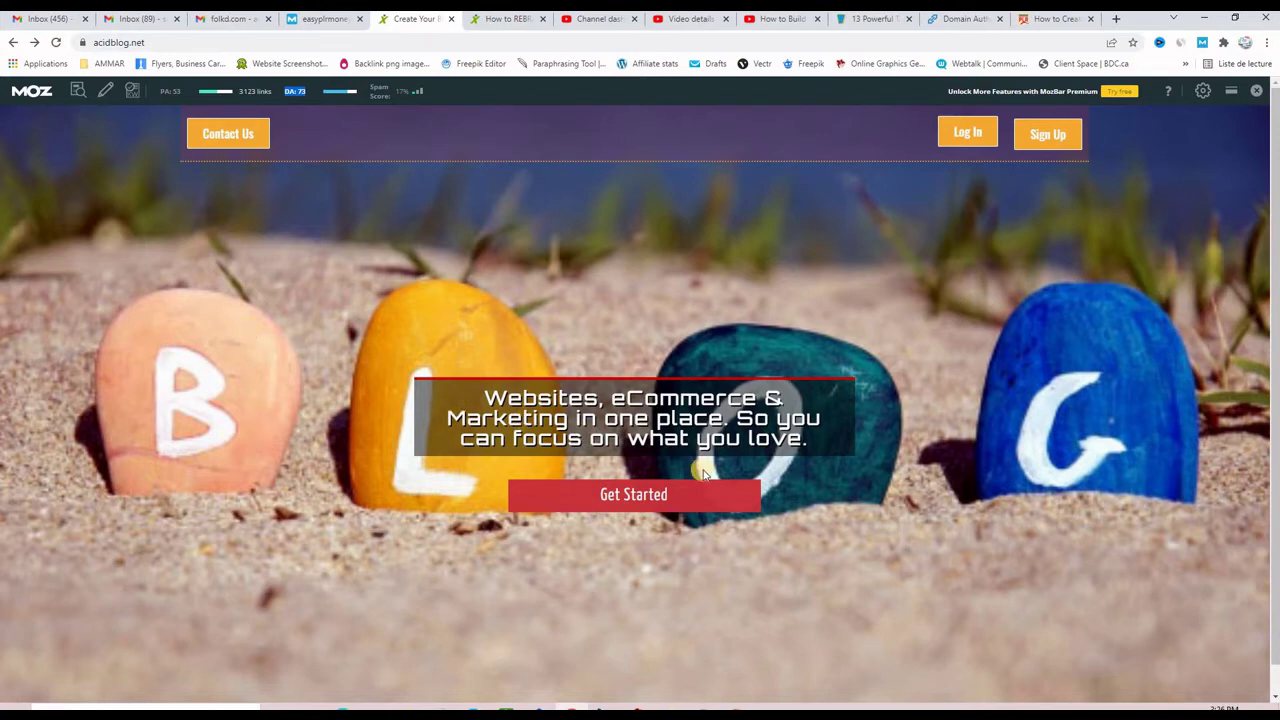
click(619, 497)
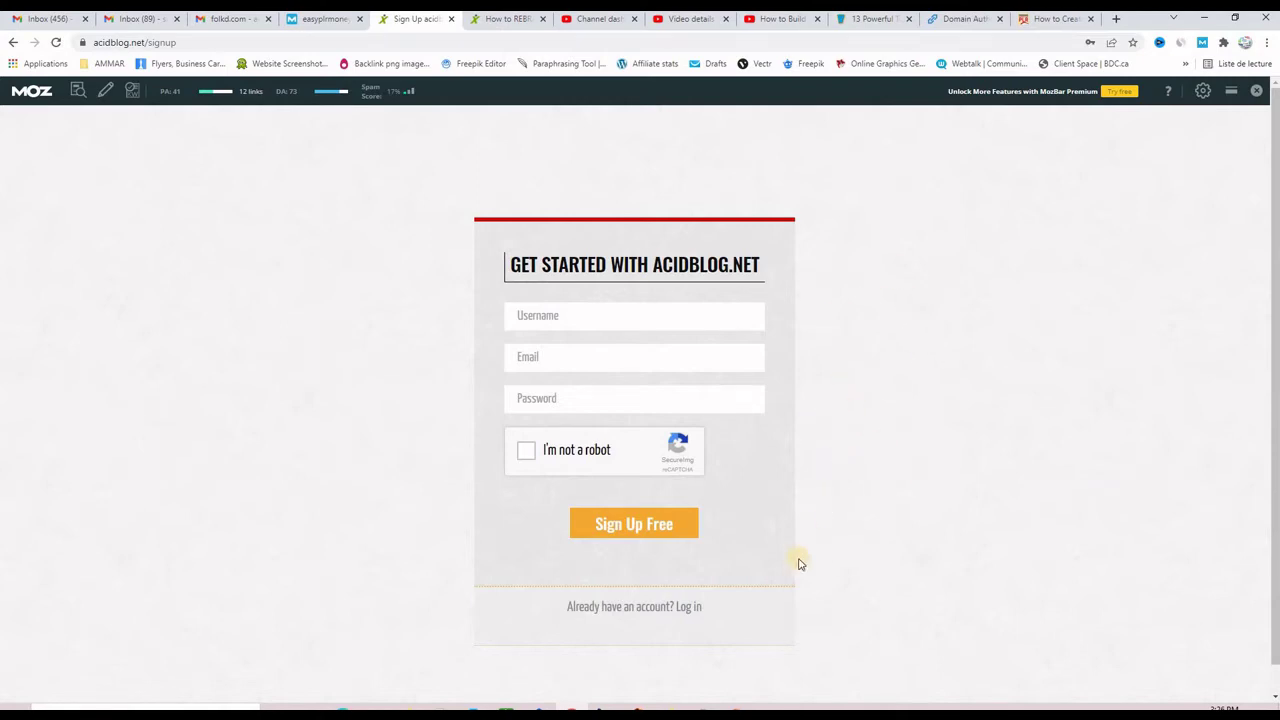
Log in to acidblog.net with the saved username and password and list all posts.
click(690, 606)
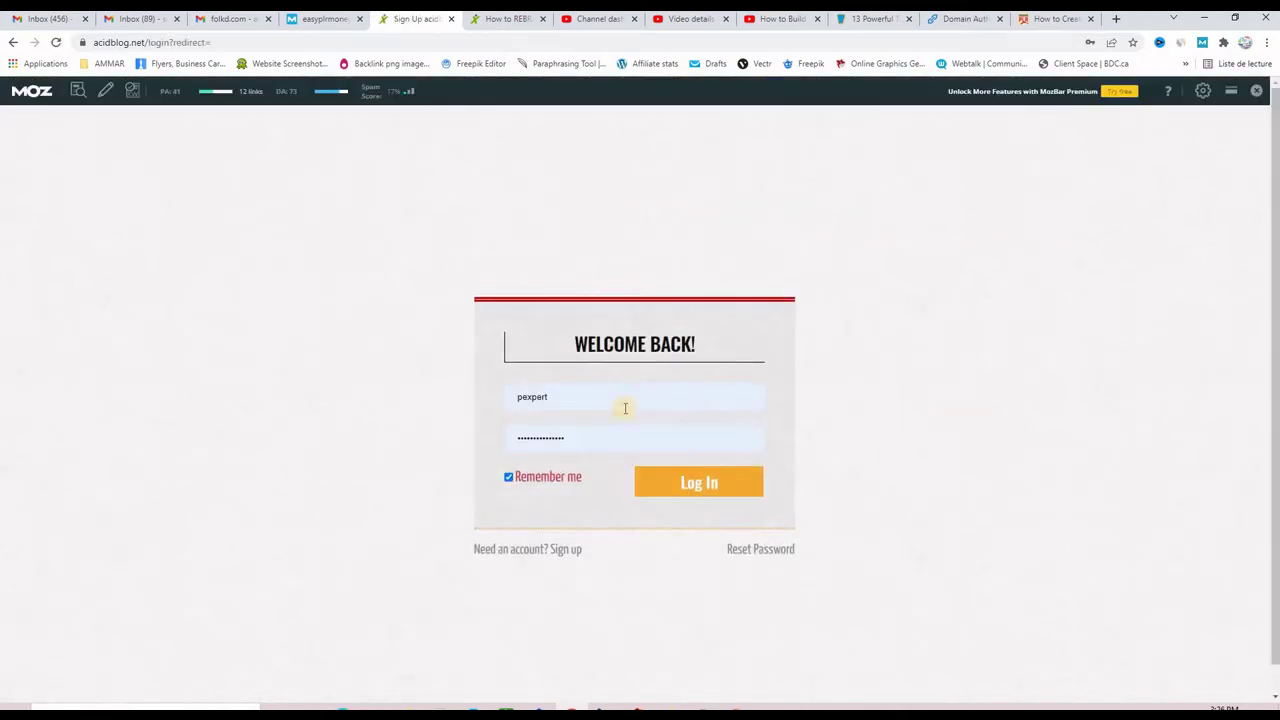
click(668, 482)
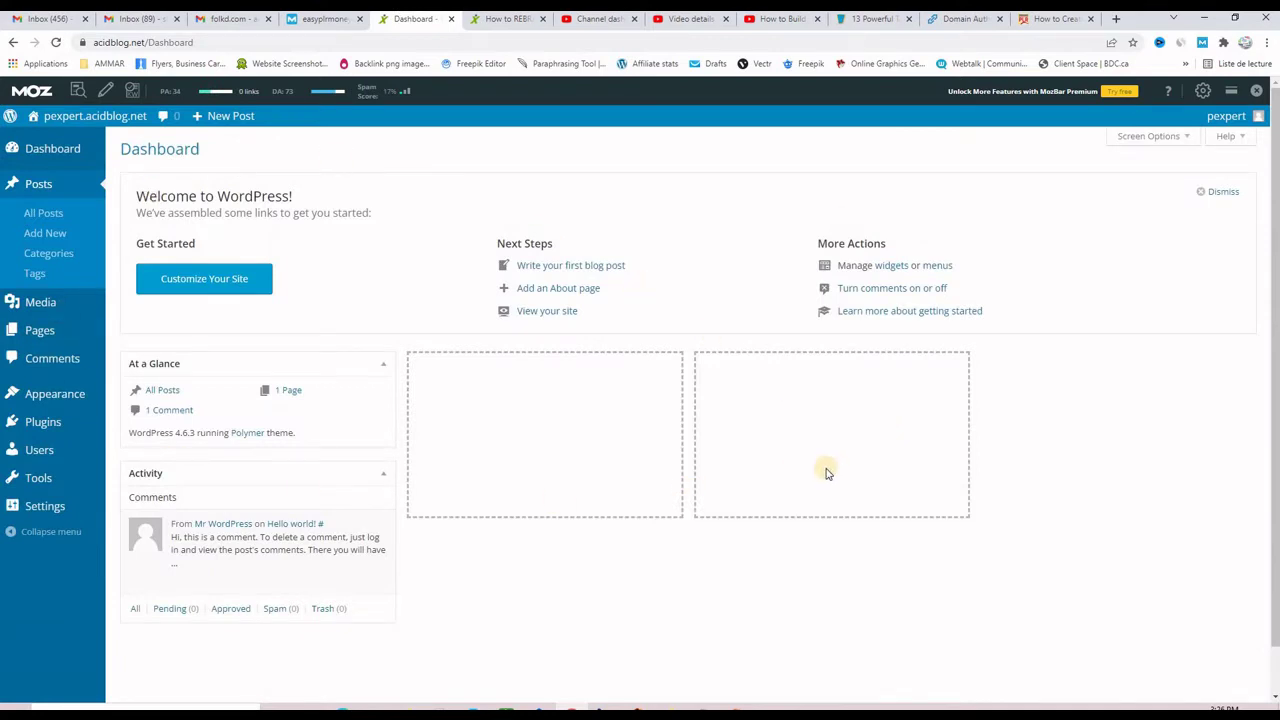
click(43, 213)
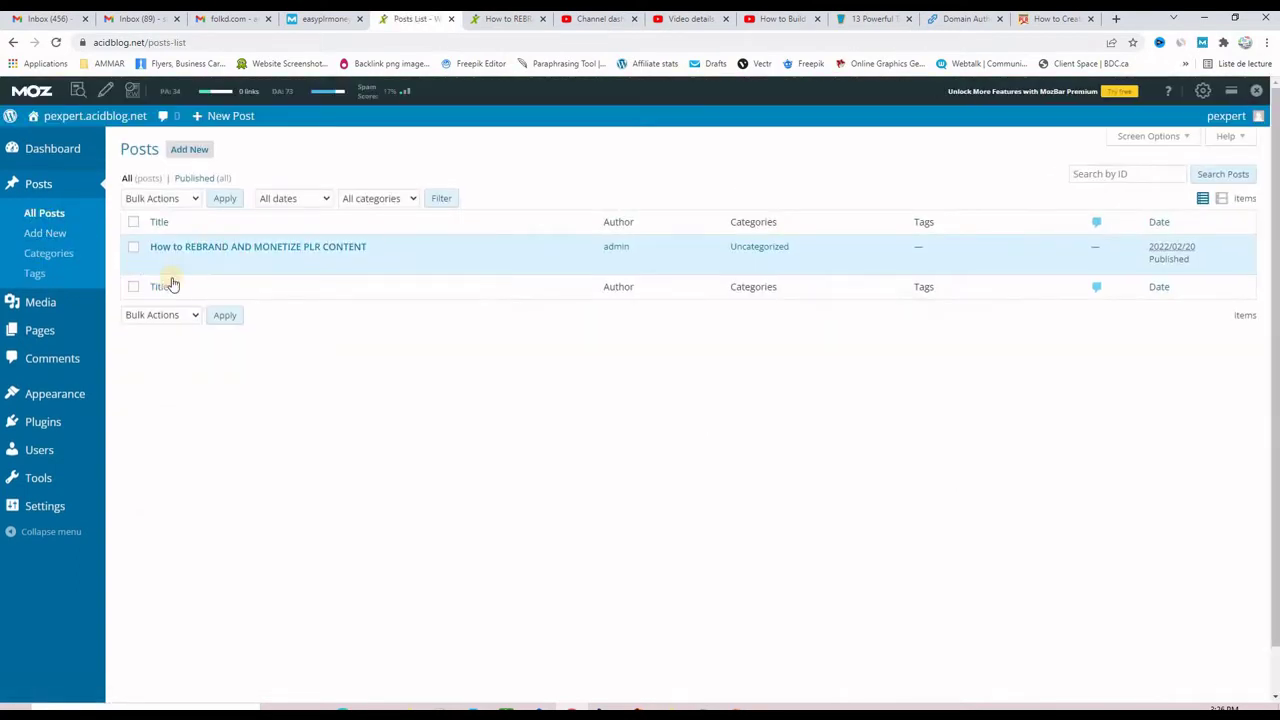
Visit the acidblog.net blog in a new tab and open the post "How to REBRAND AND MONETIZE PLR CONTENT".
mouse_move(240, 256)
mouse_move(50, 120)
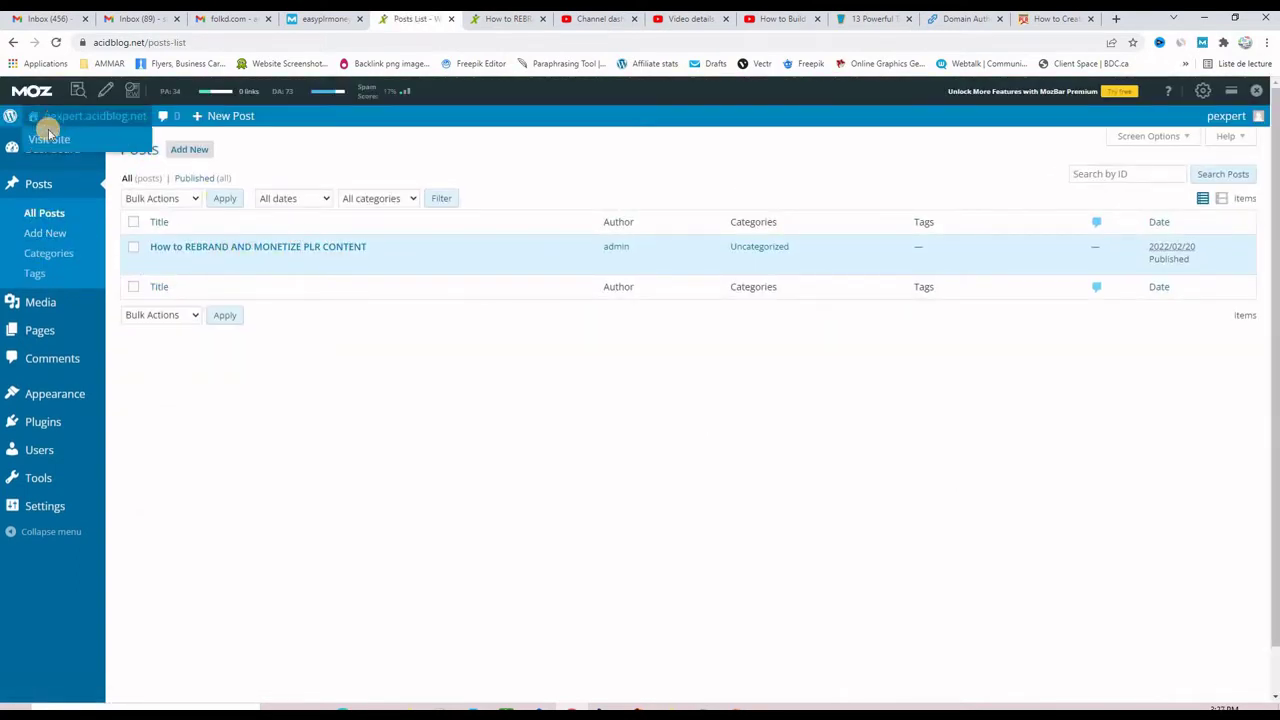
right_click(52, 146)
click(56, 151)
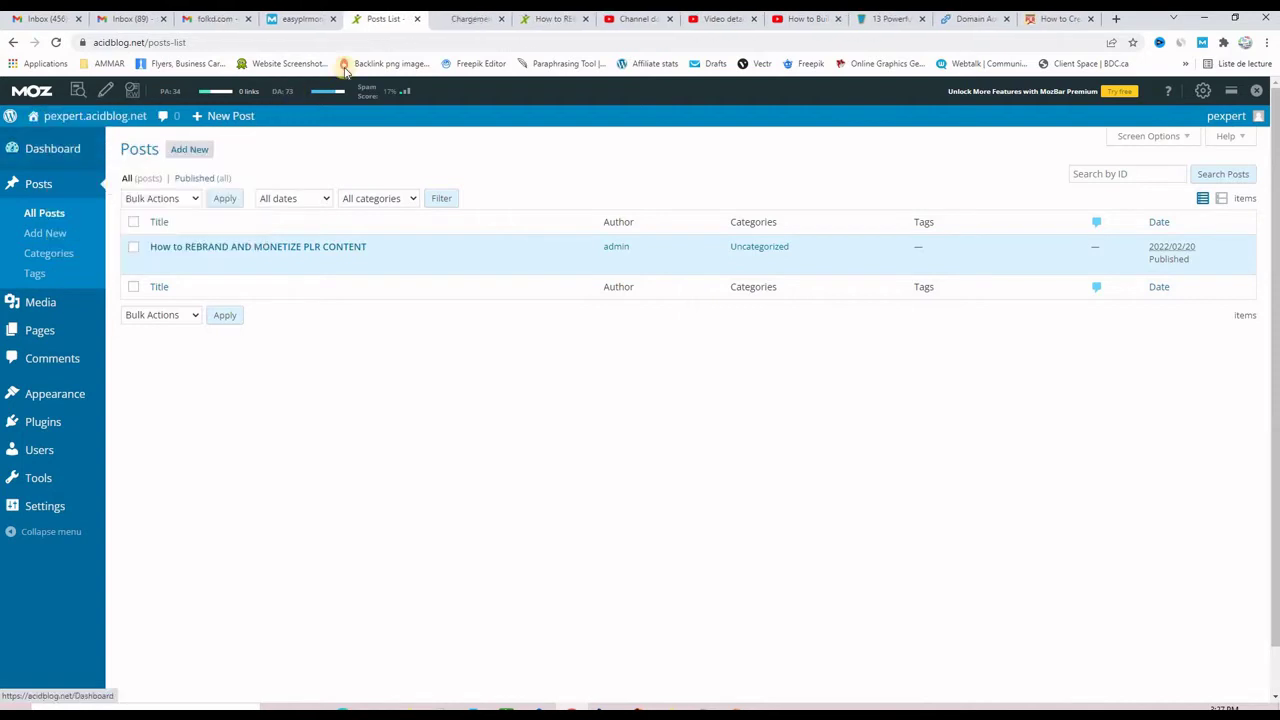
click(468, 20)
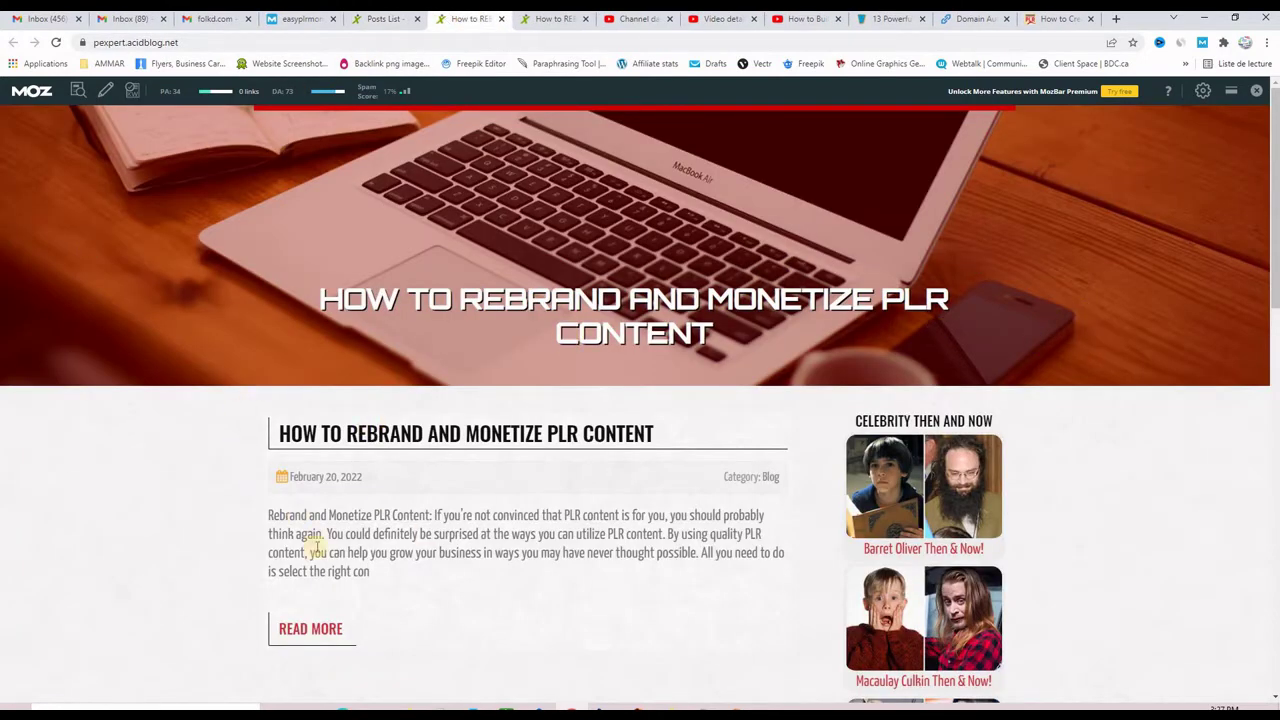
click(355, 435)
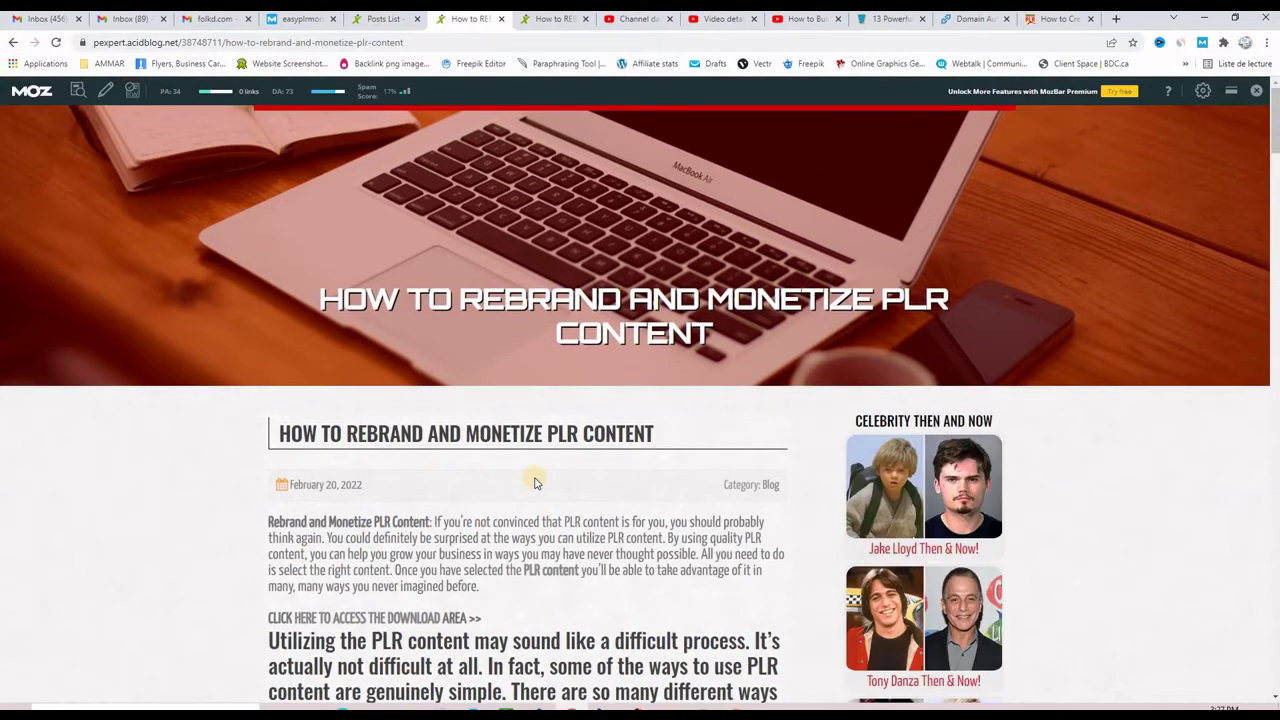
Highlight the post's followed links with MozBar and look through the article down to the Resources section.
scroll(534, 483, down, 2)
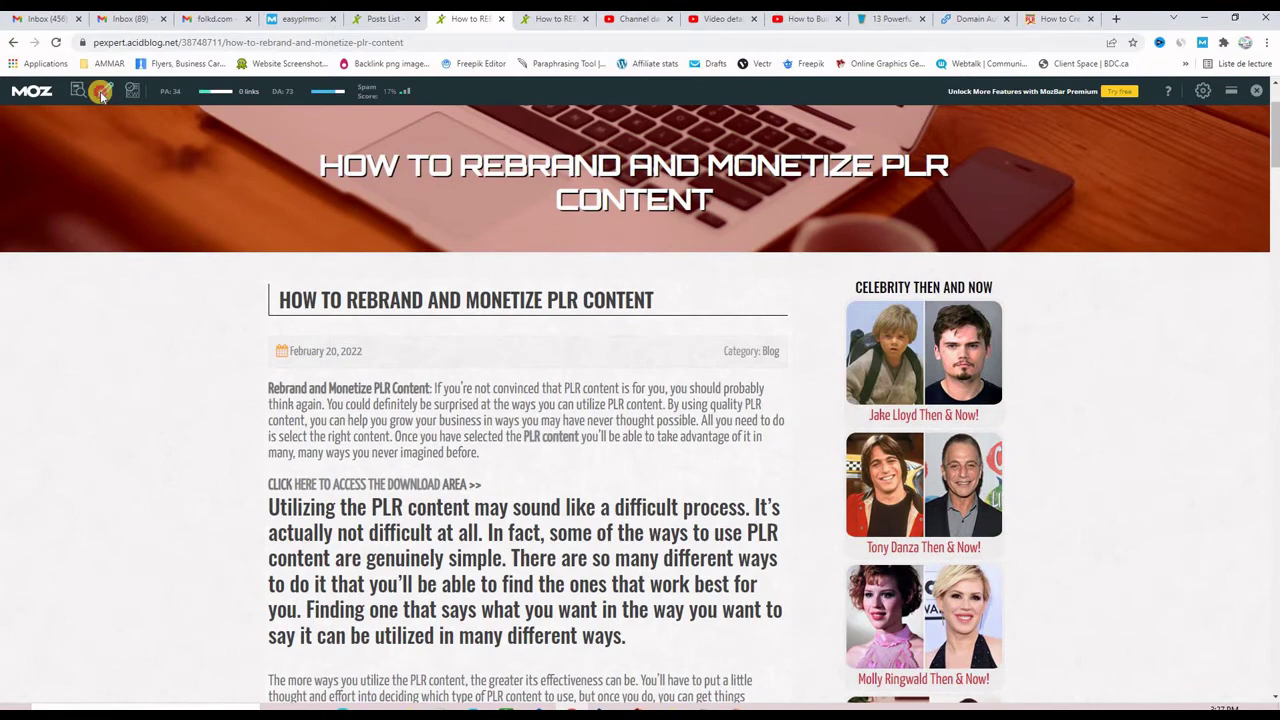
click(101, 93)
click(95, 118)
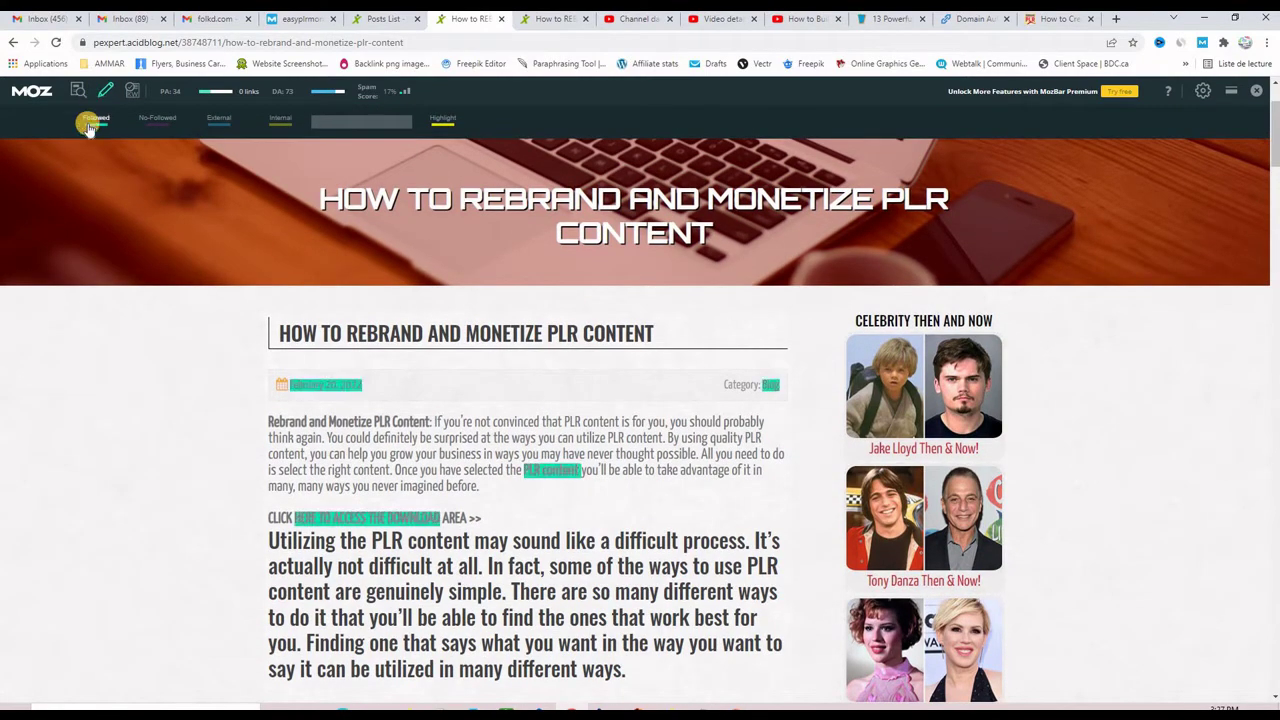
scroll(500, 490, down, 2)
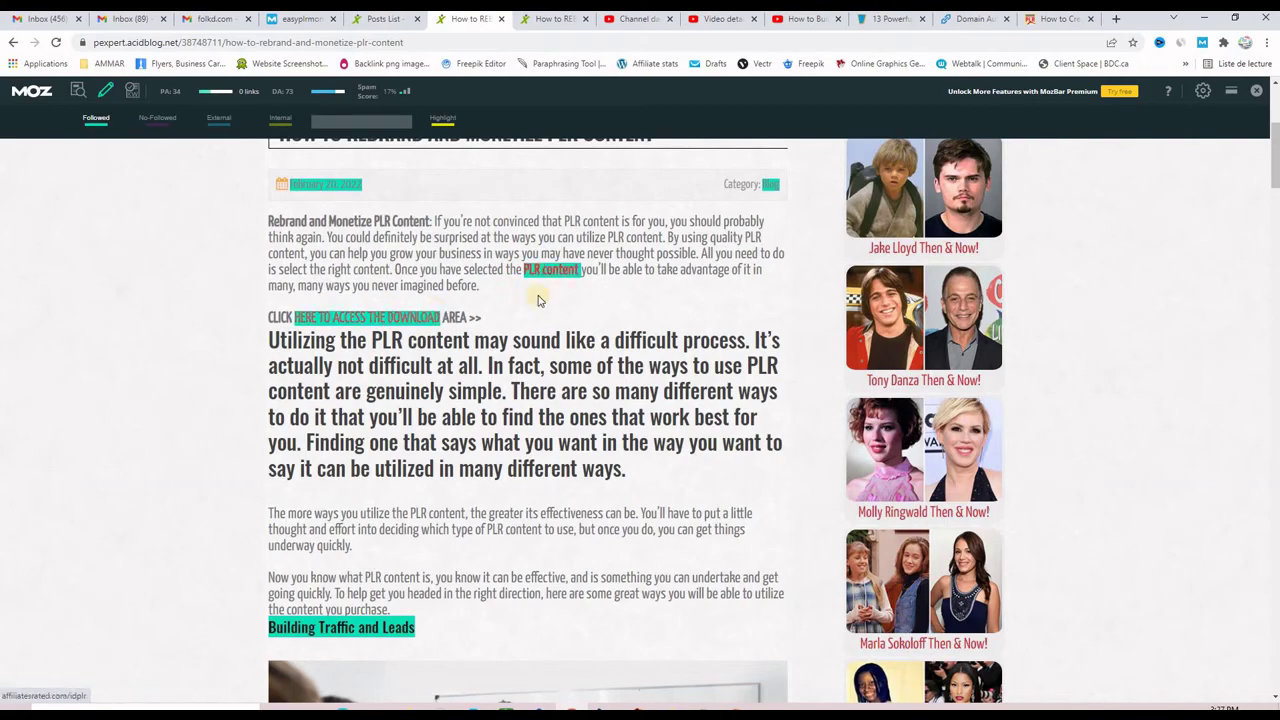
scroll(561, 398, down, 15)
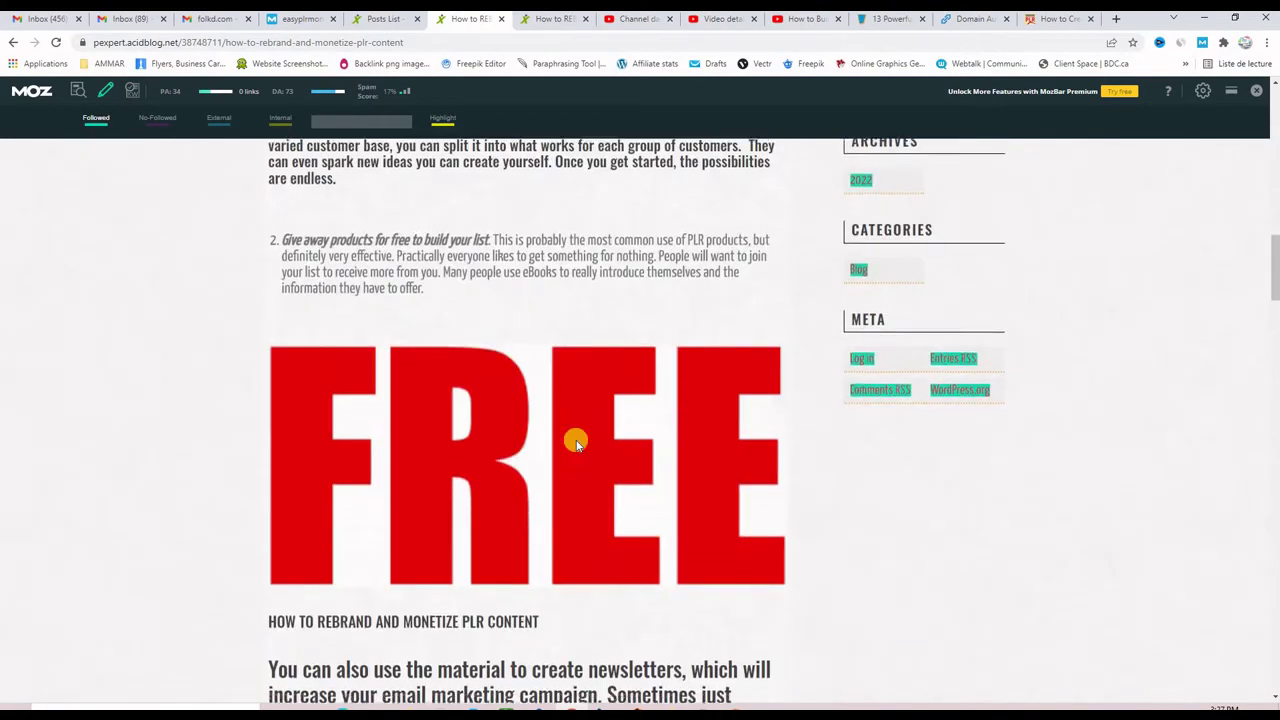
scroll(576, 445, down, 20)
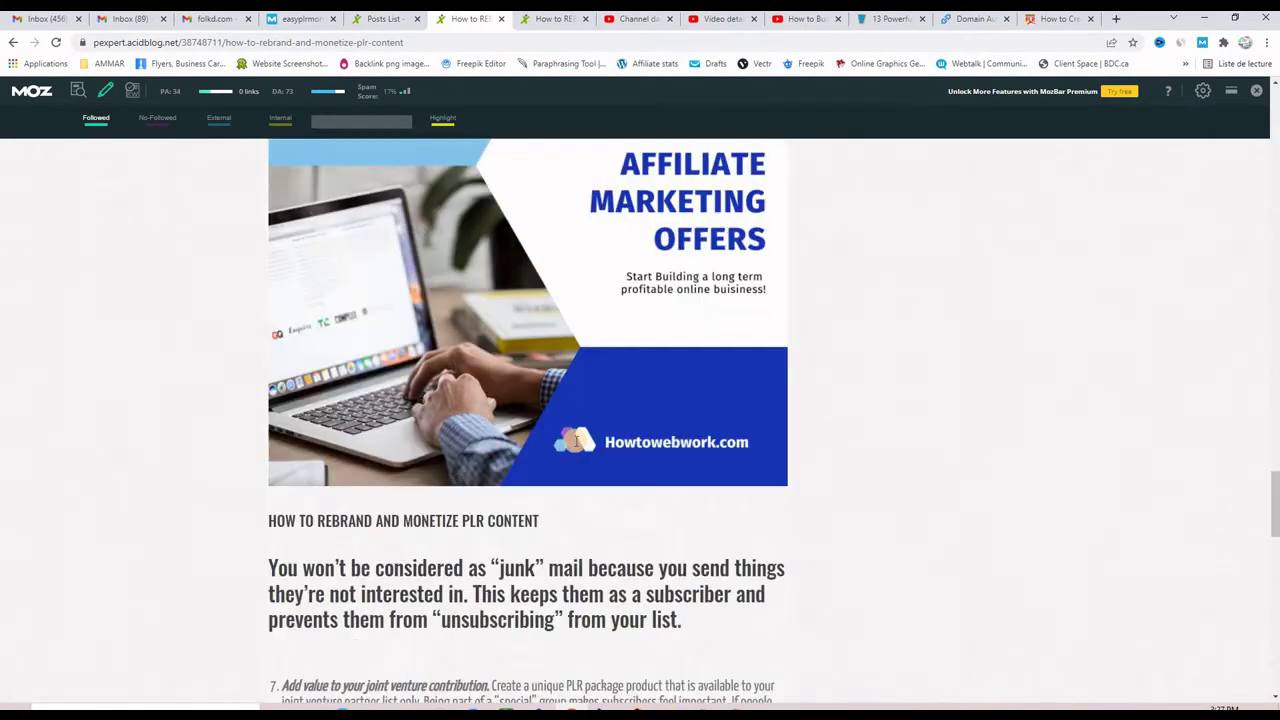
scroll(573, 444, down, 8)
scroll(573, 444, up, 11)
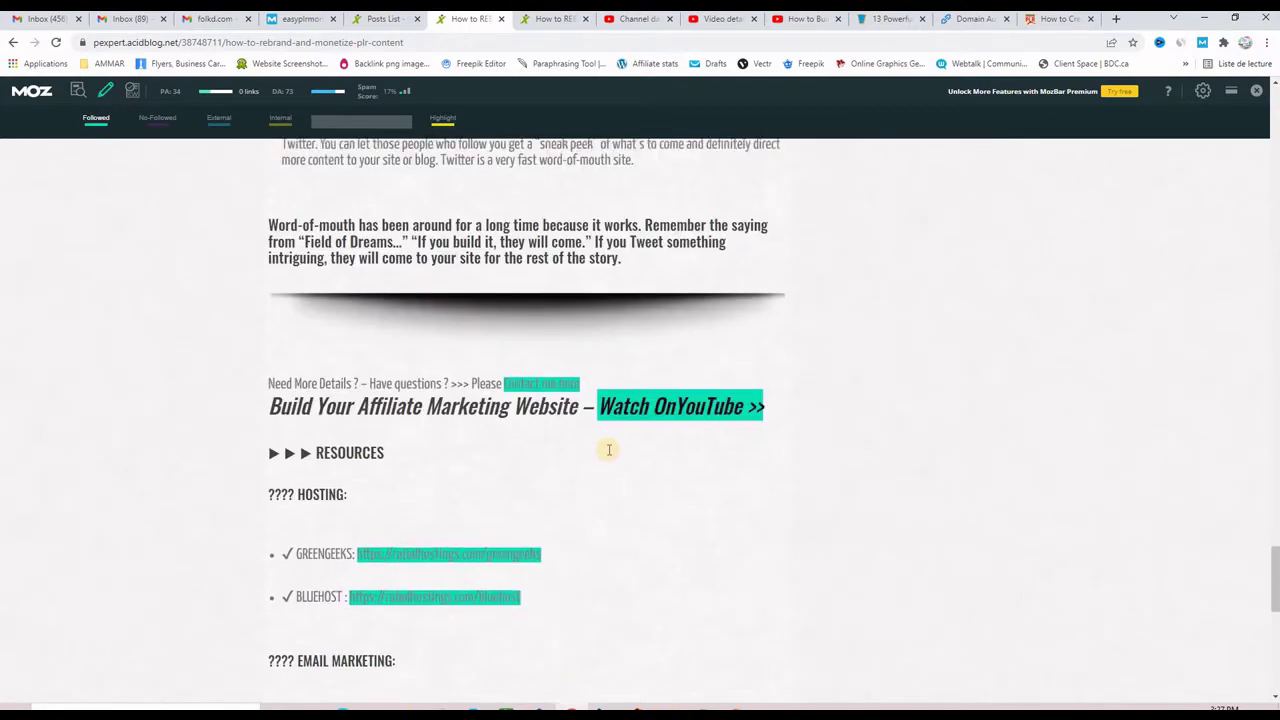
scroll(600, 443, up, 10)
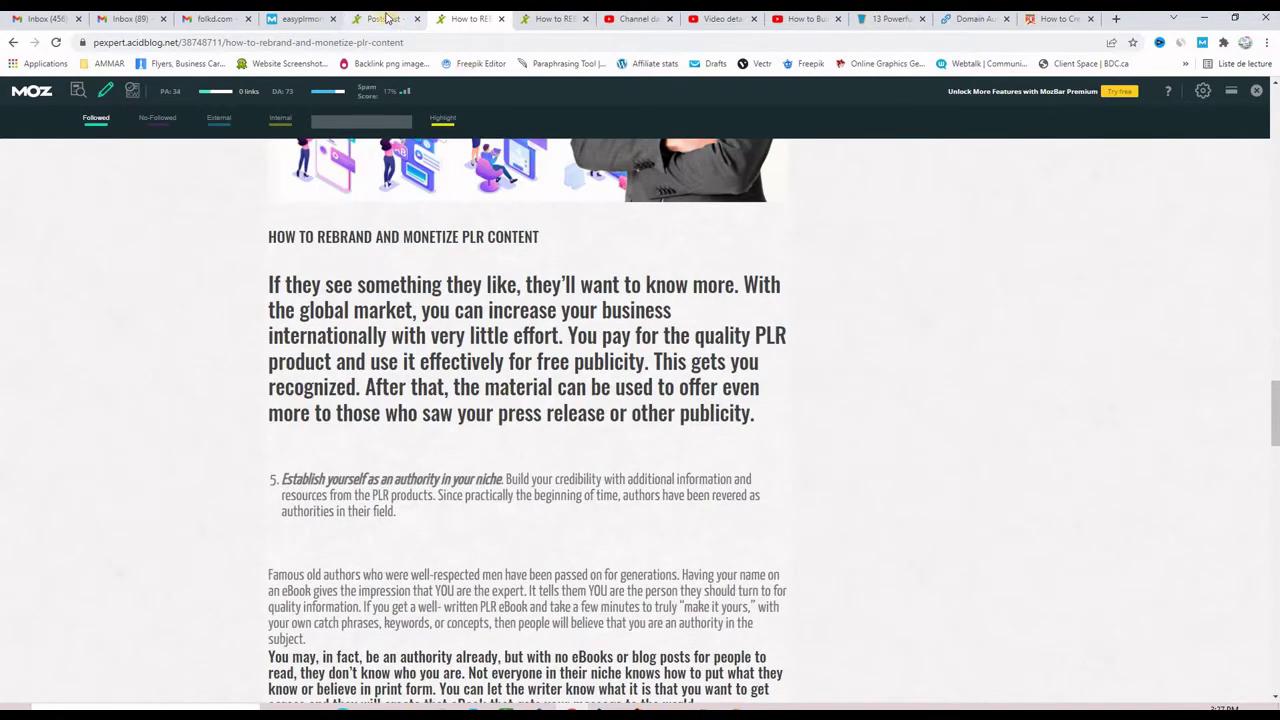
Return to the acidblog.net post list and start a new post.
click(386, 18)
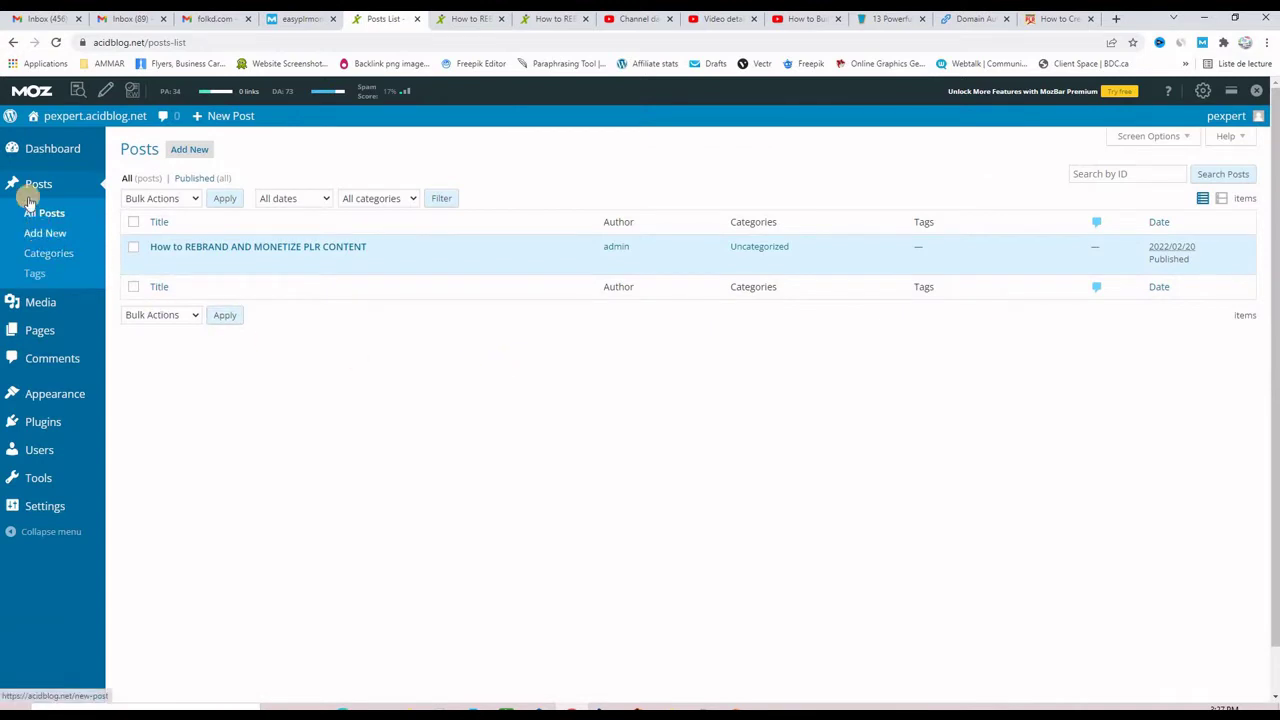
click(42, 233)
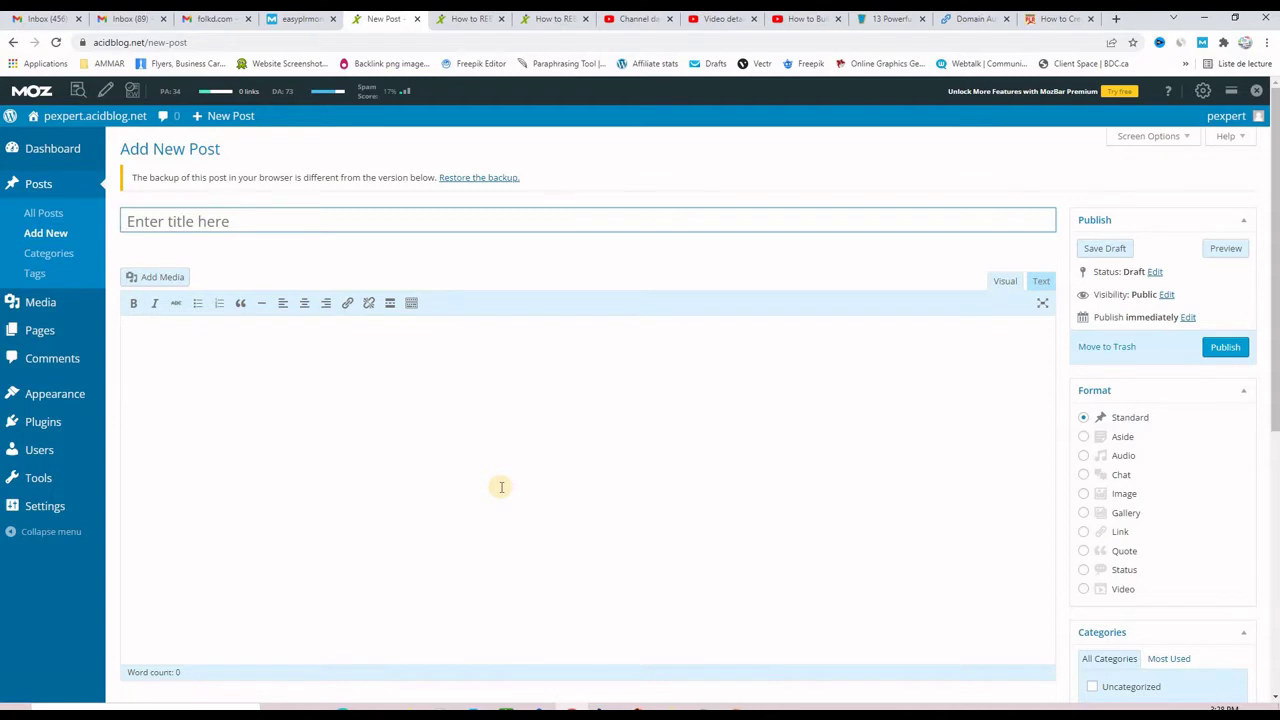
Go to the rebrandplr.com article on creating a landing page and copy its headline "HOW TO CREATE A LANDING PAGE ON GETRESPONSE".
key(ctrl+9)
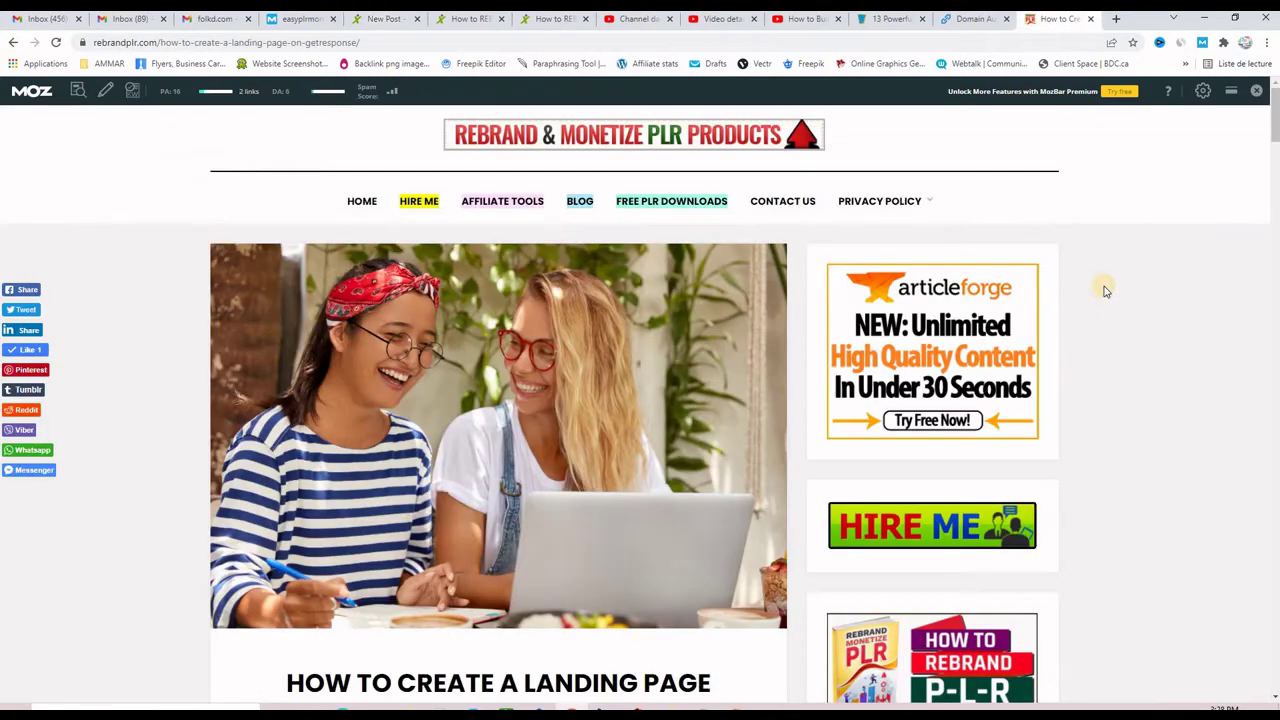
scroll(1107, 330, down, 1)
scroll(1107, 330, down, 3)
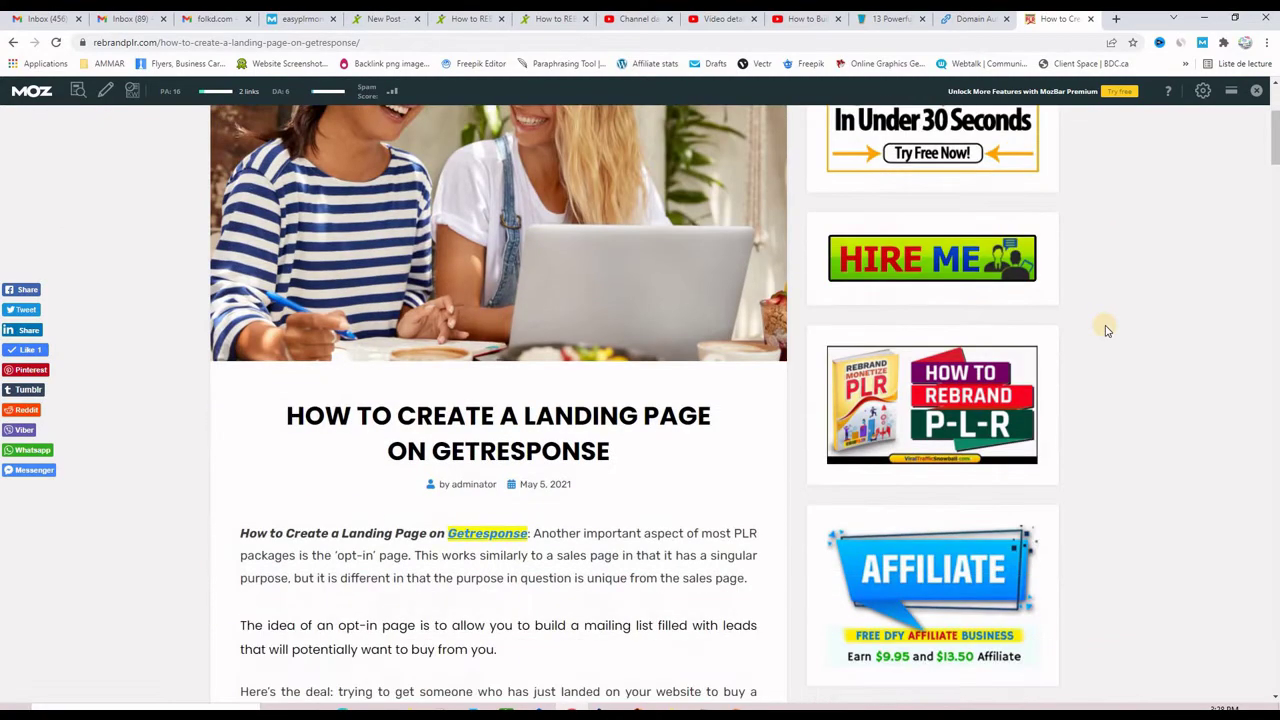
scroll(1107, 330, down, 1)
scroll(1107, 330, up, 3)
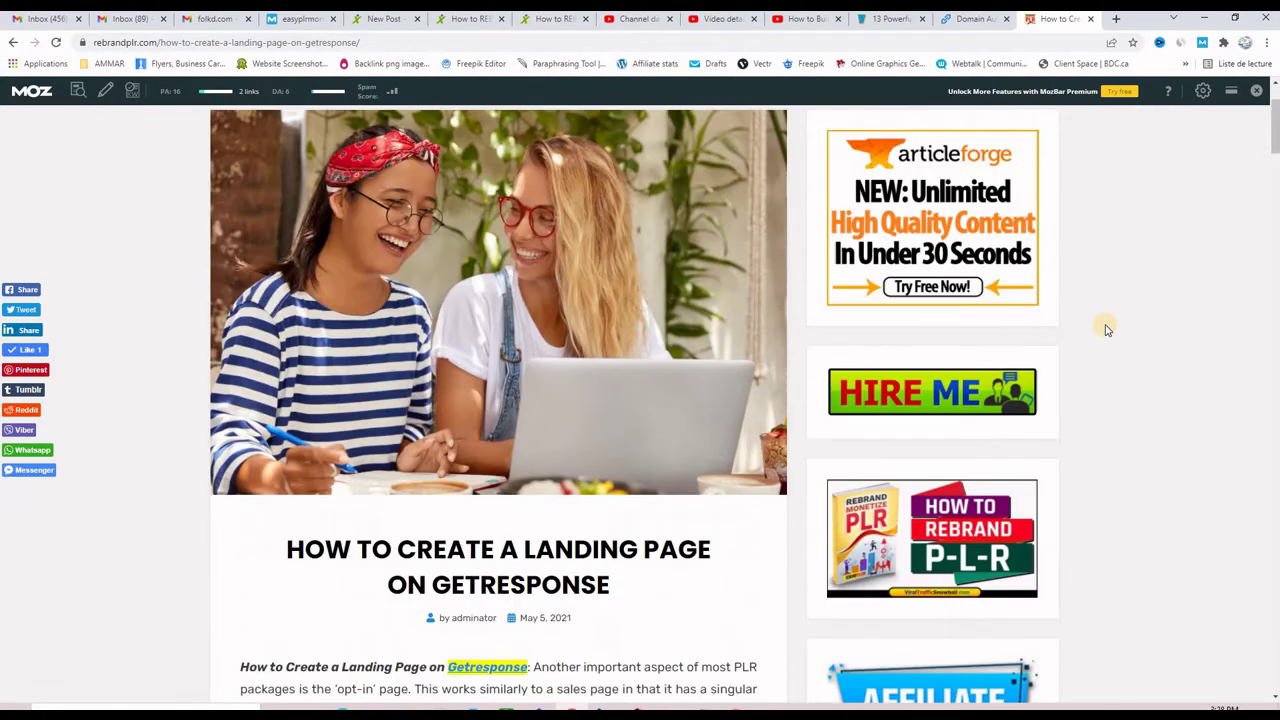
scroll(1107, 330, down, 1)
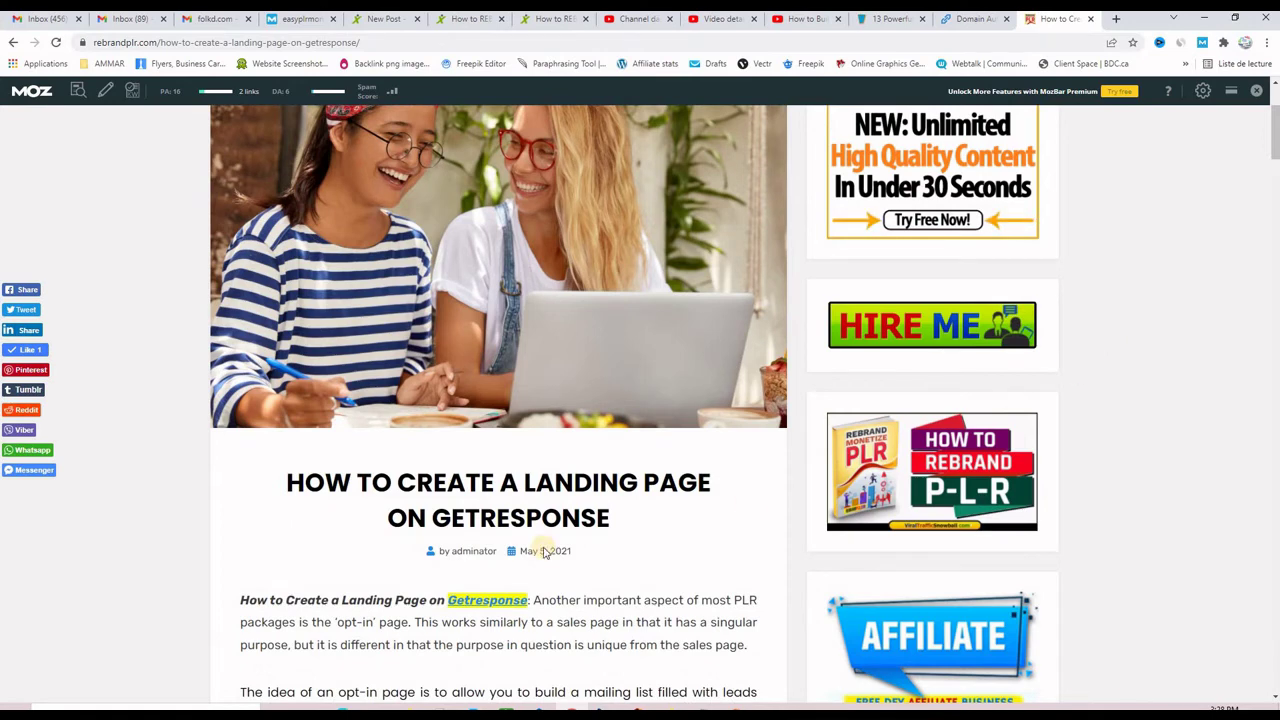
drag(287, 483, 600, 517)
right_click(586, 502)
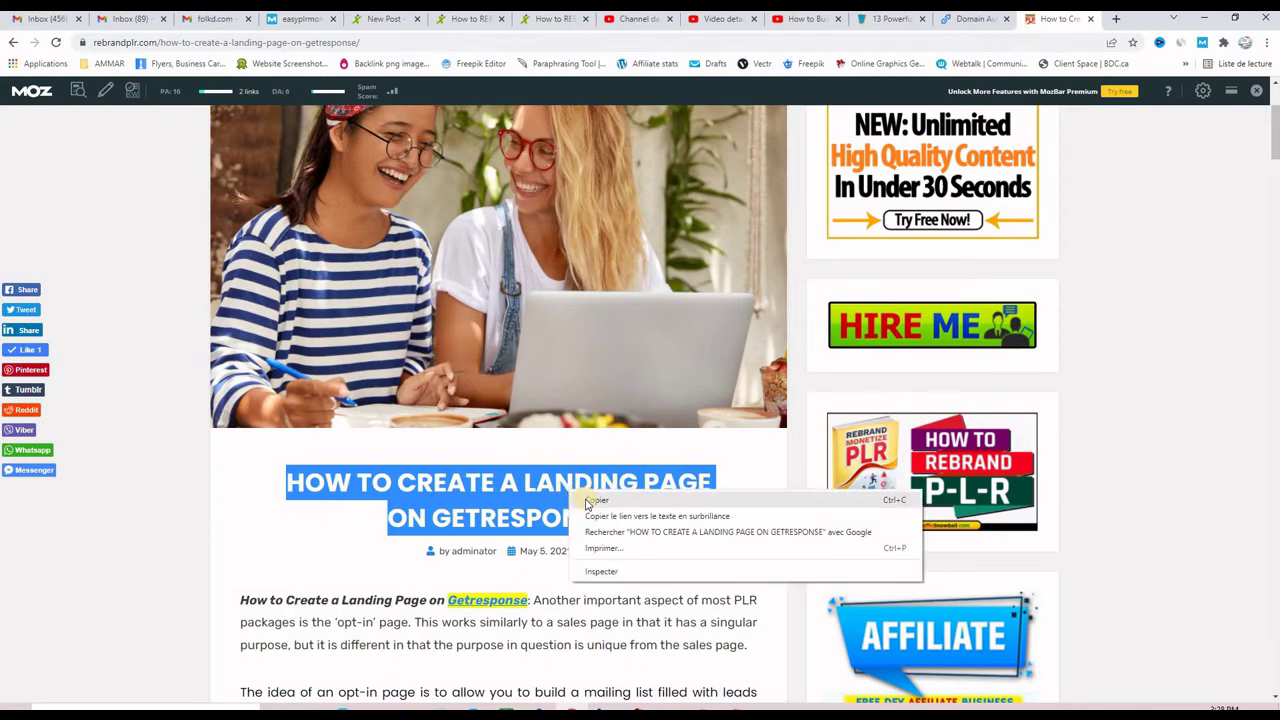
click(592, 500)
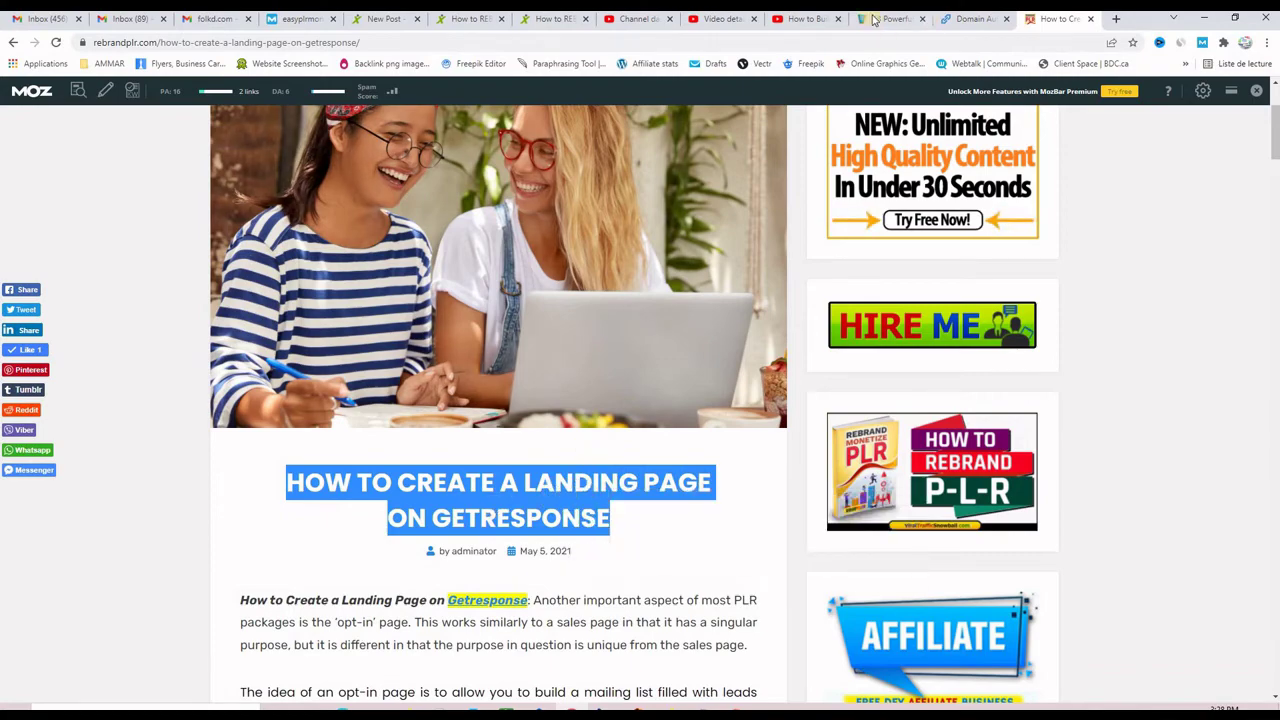
Paste the copied headline as the title of the new acidblog.net post.
click(552, 19)
click(467, 20)
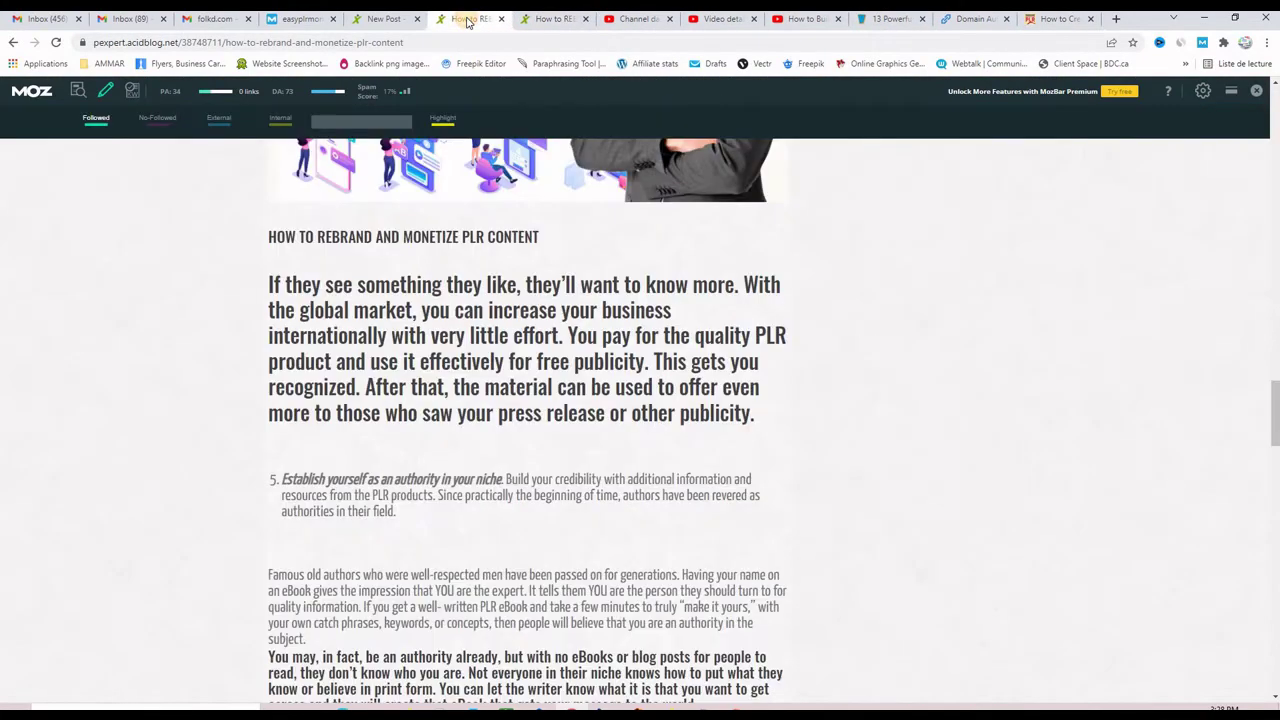
click(385, 19)
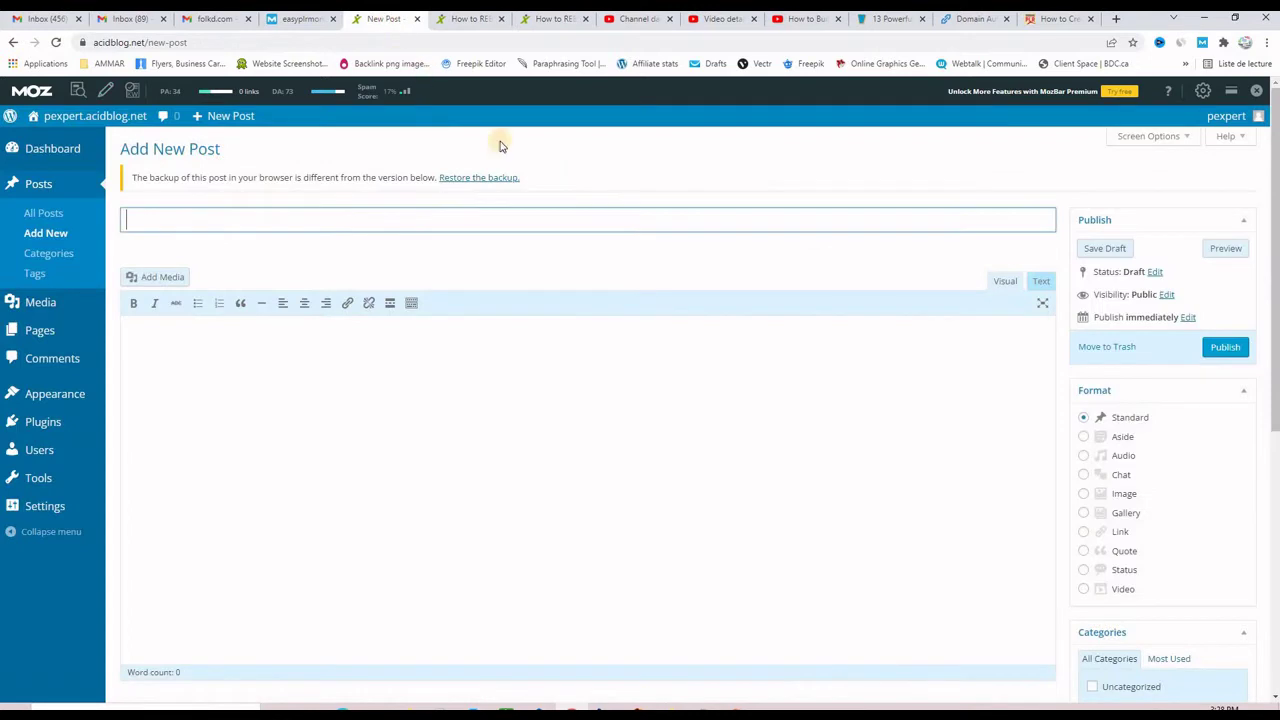
right_click(238, 222)
click(283, 332)
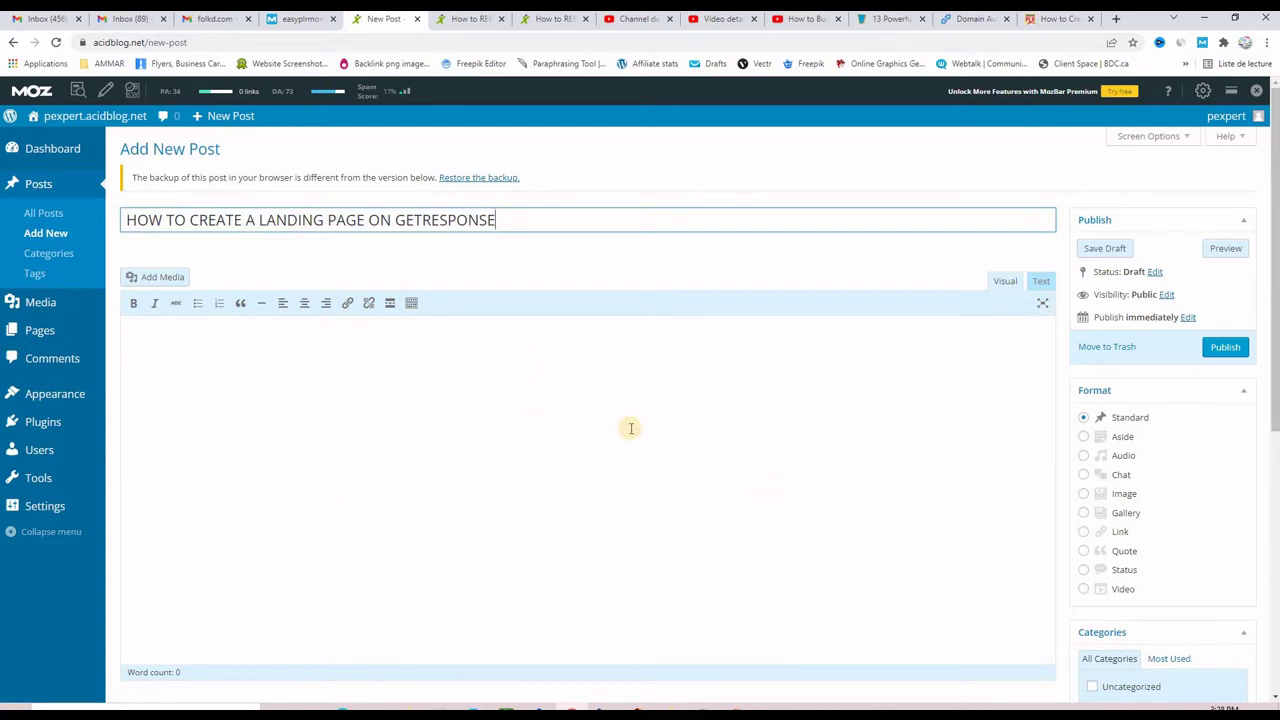
Copy the rebrandplr.com article's body from the opening paragraph through the ListMagnets paragraph, stopping before "How to Set Up Your Opt-In Page".
click(1056, 18)
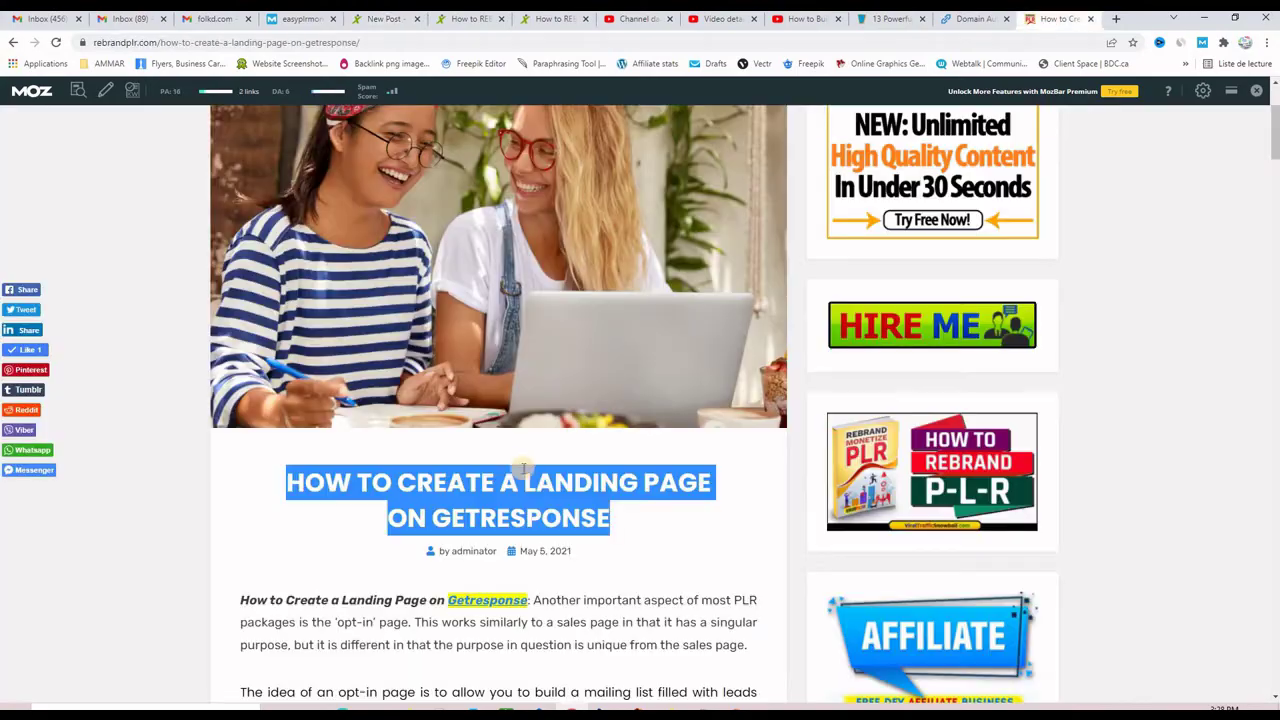
scroll(505, 469, down, 3)
drag(240, 265, 652, 691)
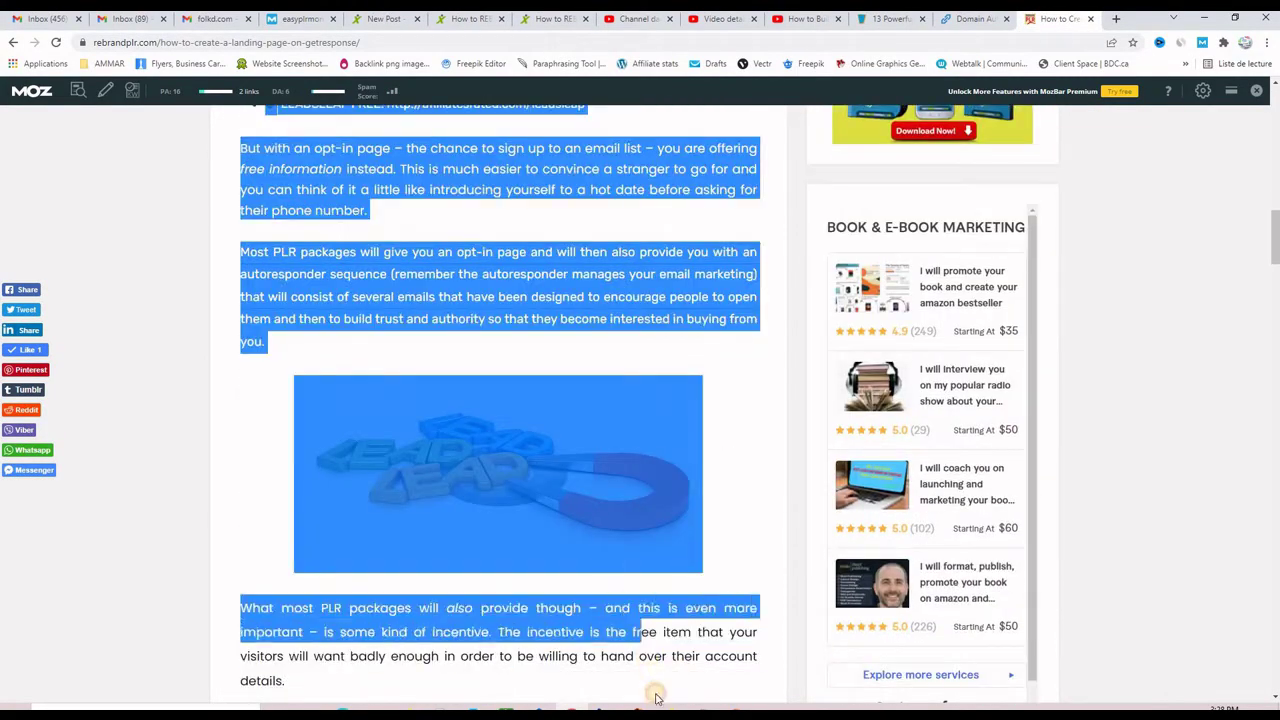
click(655, 700)
scroll(655, 700, down, 2)
drag(650, 548, 510, 170)
right_click(508, 160)
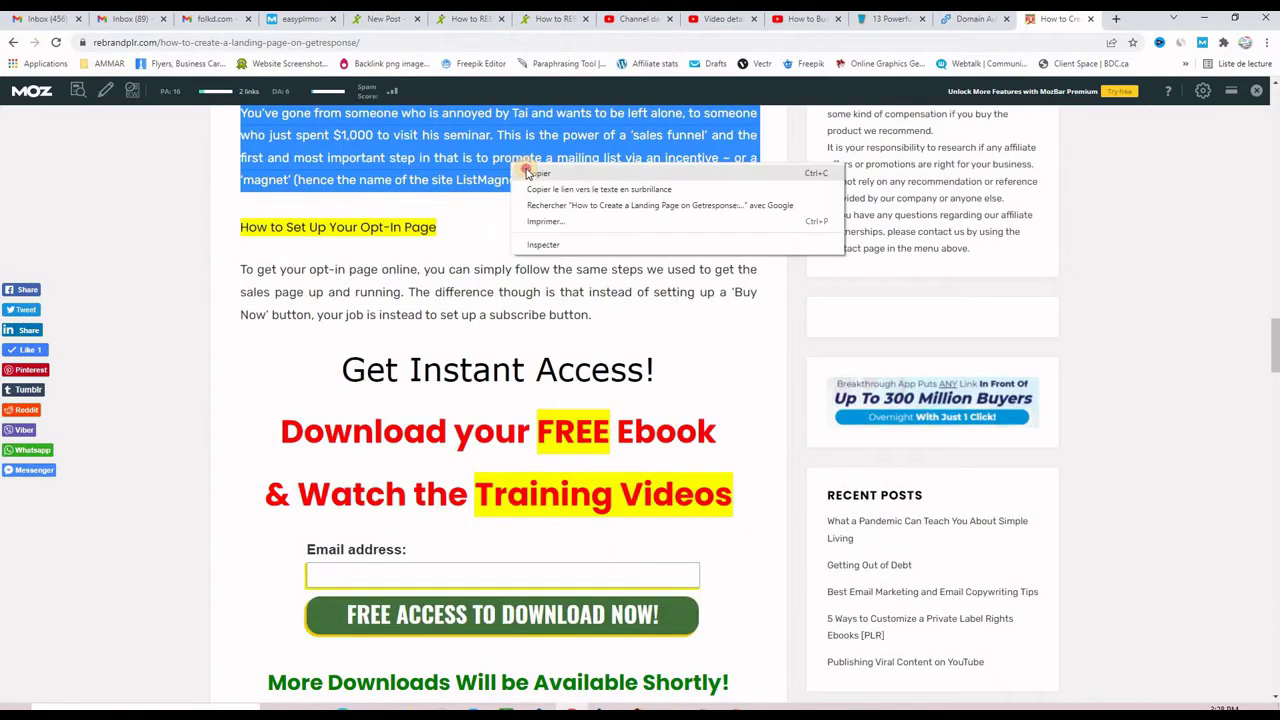
click(535, 167)
Paste the copied article into the body of the acidblog.net post and check its formatting and Getresponse link.
click(380, 19)
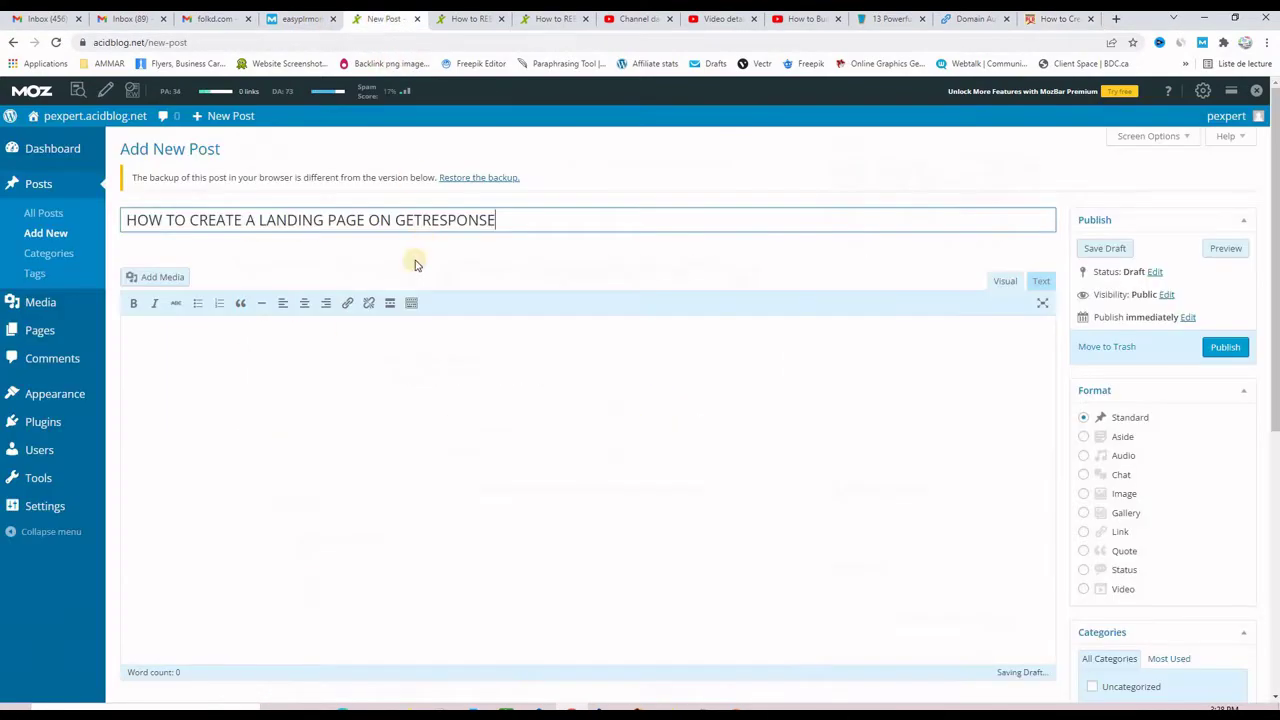
click(392, 344)
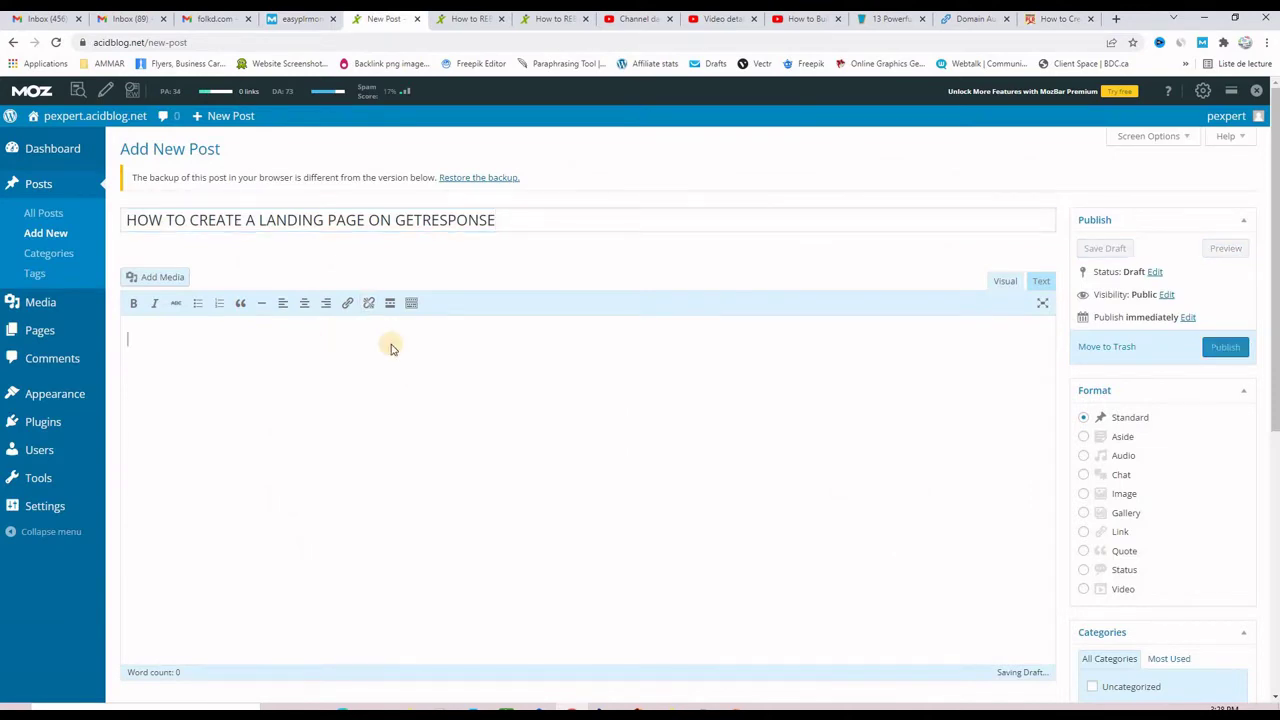
key(ctrl+v)
scroll(703, 442, up, 10)
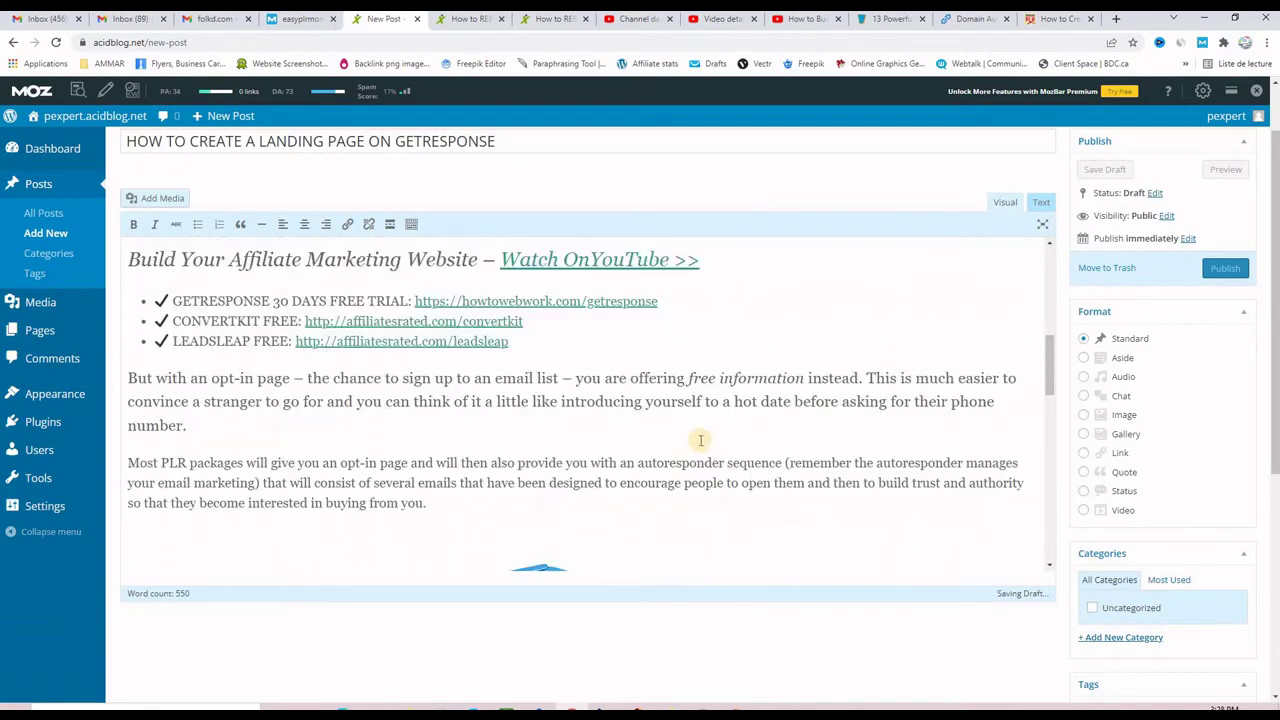
scroll(701, 440, up, 5)
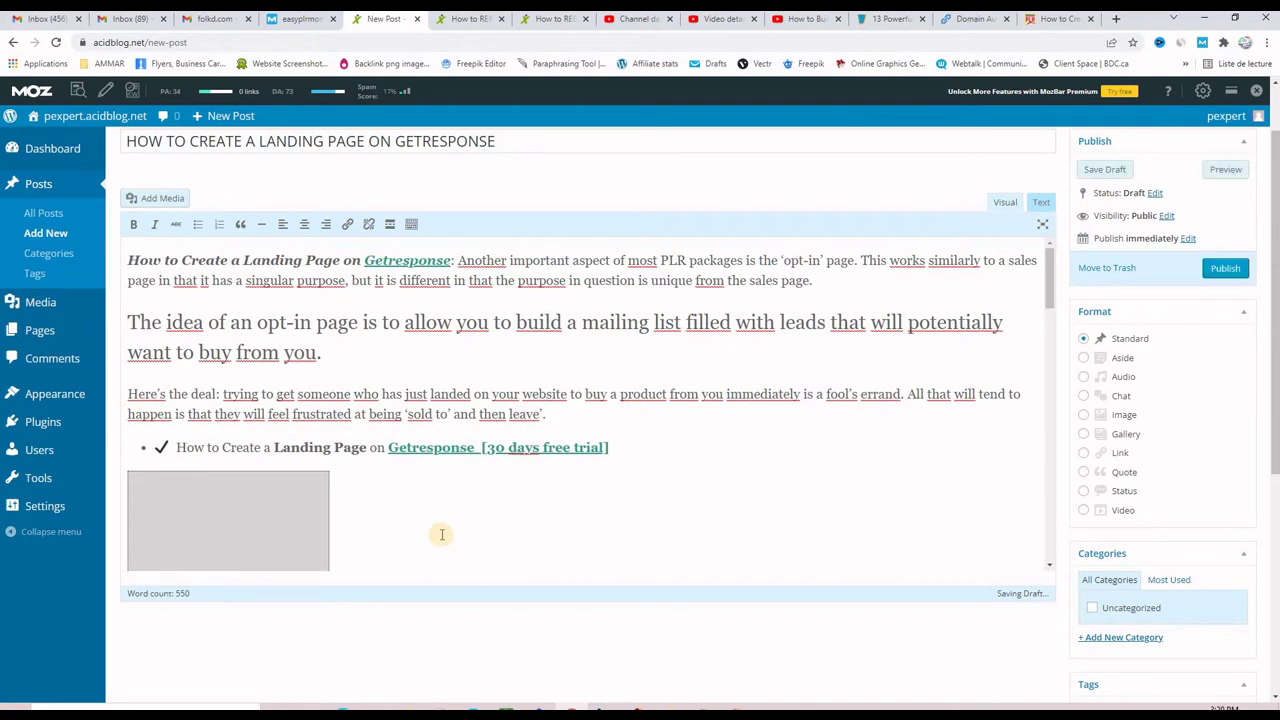
click(634, 448)
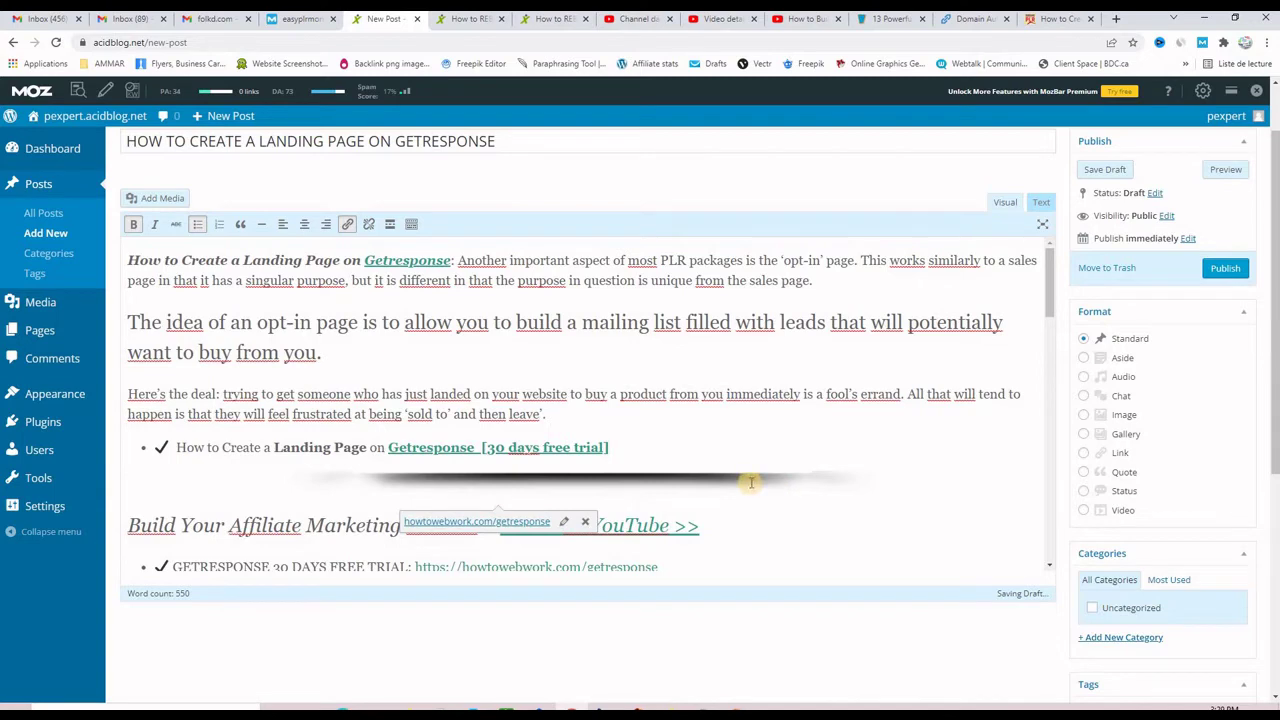
scroll(800, 430, down, 5)
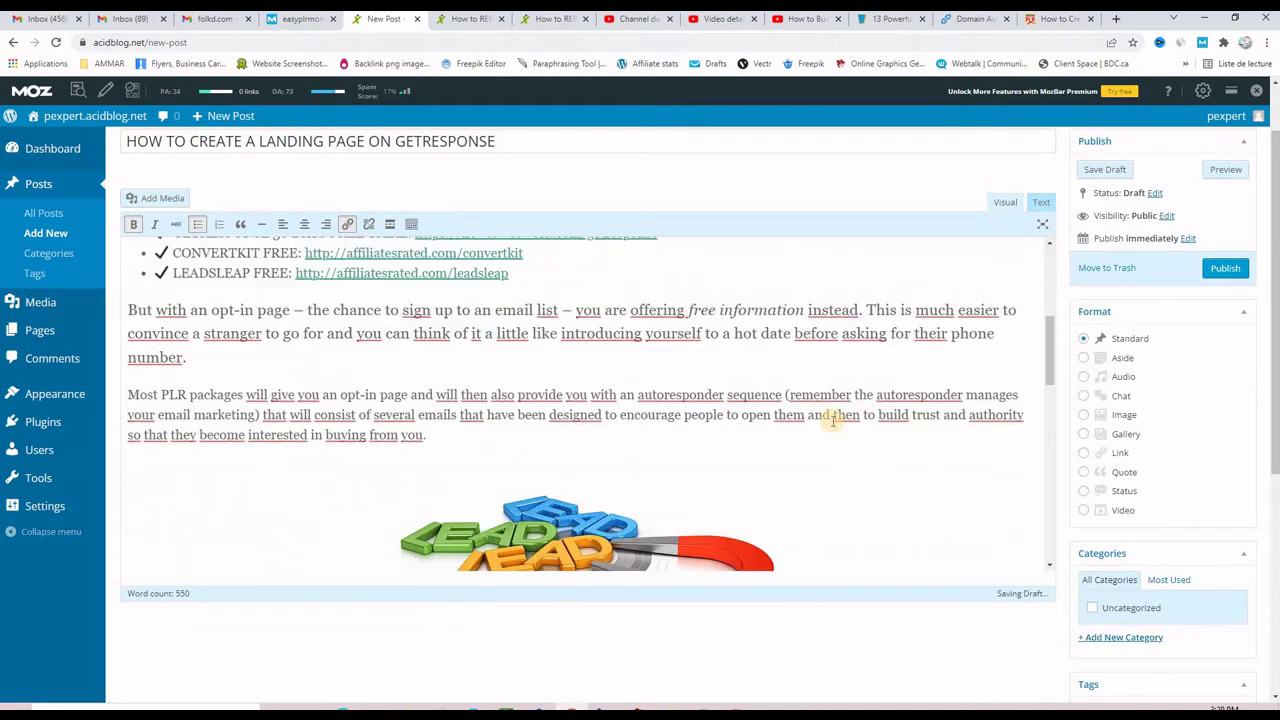
scroll(466, 337, up, 5)
scroll(588, 422, up, 2)
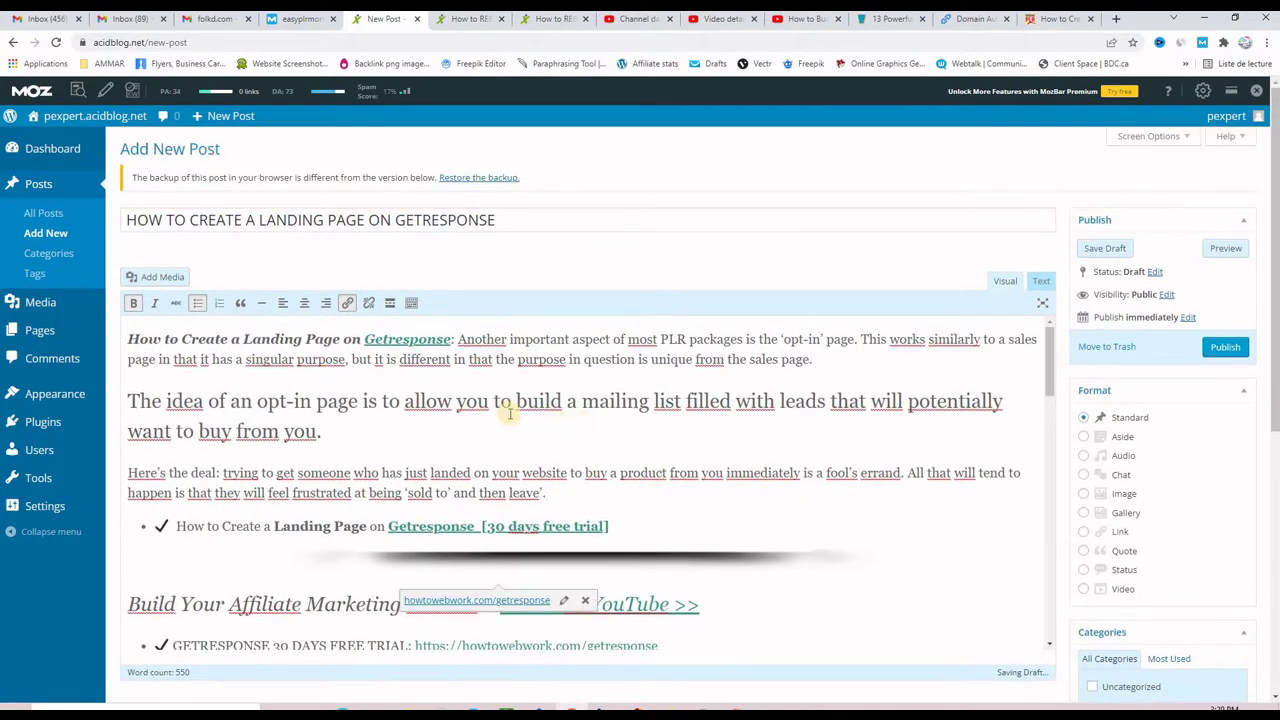
Select "Create a Landing Page on Getresponse" in the post's opening sentence and copy the rebrandplr.com article's URL.
drag(183, 340, 451, 339)
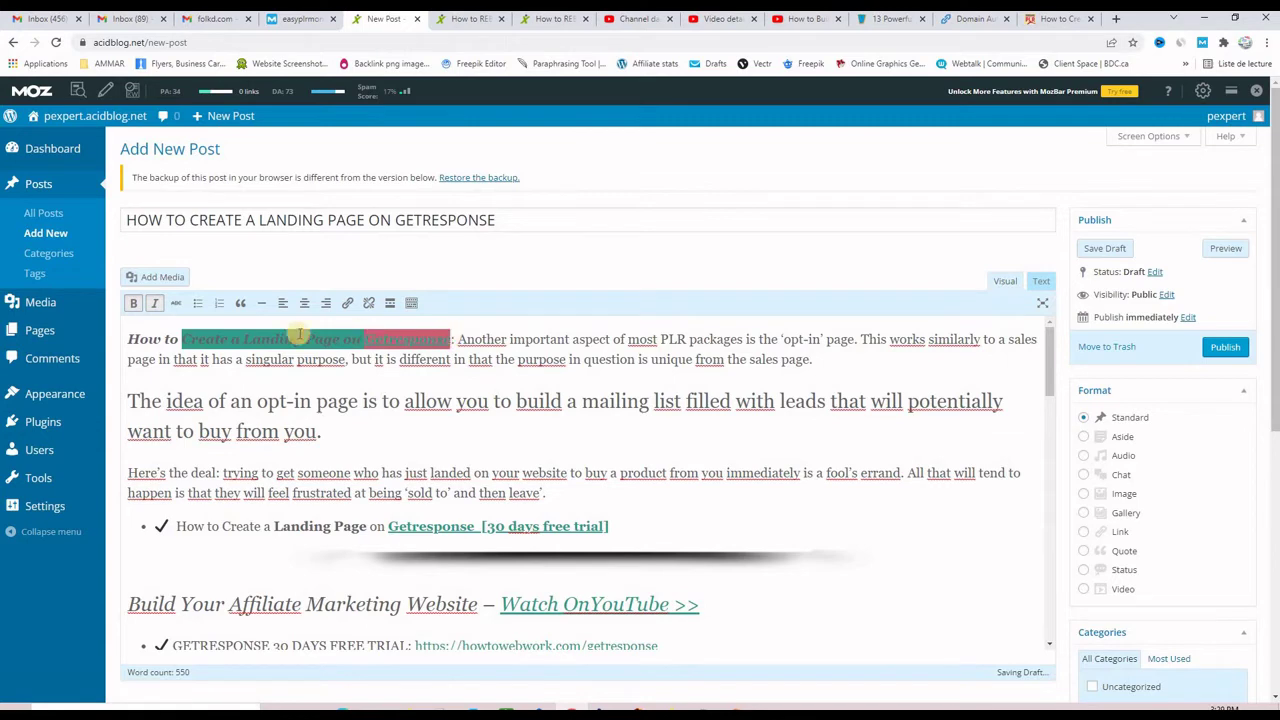
click(1058, 18)
click(218, 45)
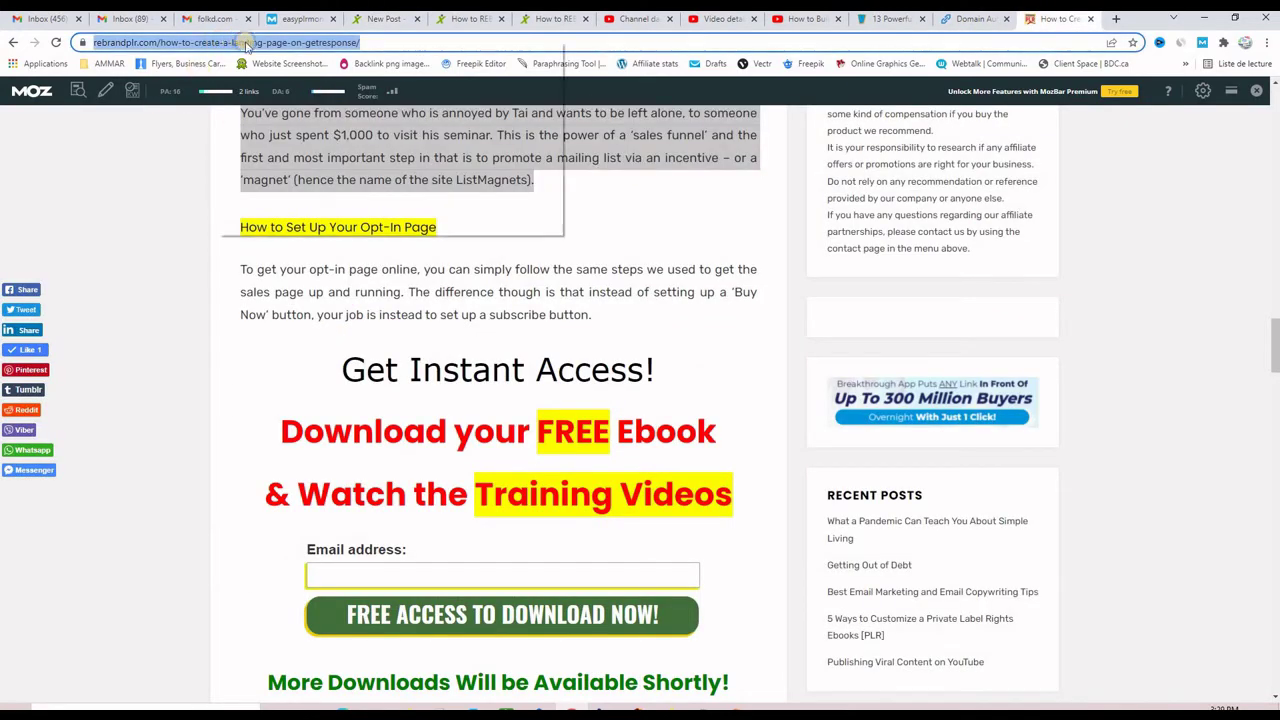
right_click(218, 45)
click(260, 111)
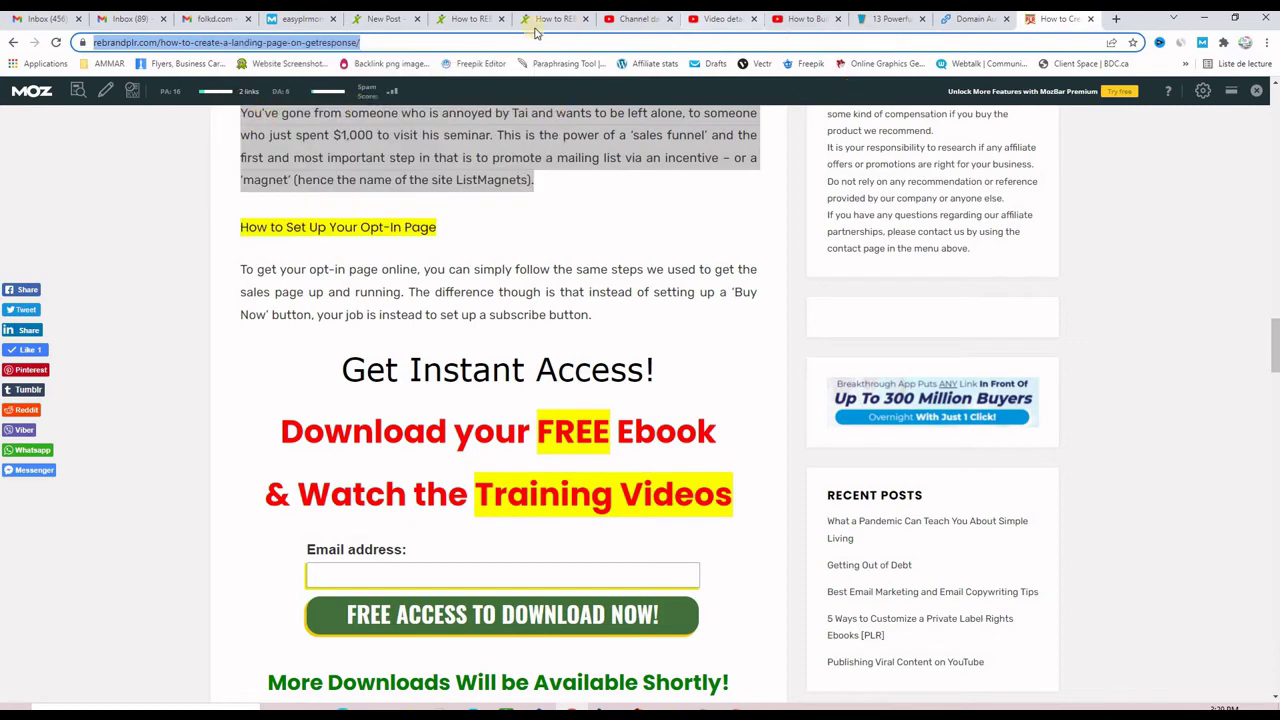
Link the selected "Create a Landing Page on Getresponse" text to the copied article URL, set to open in a new window or tab.
click(388, 20)
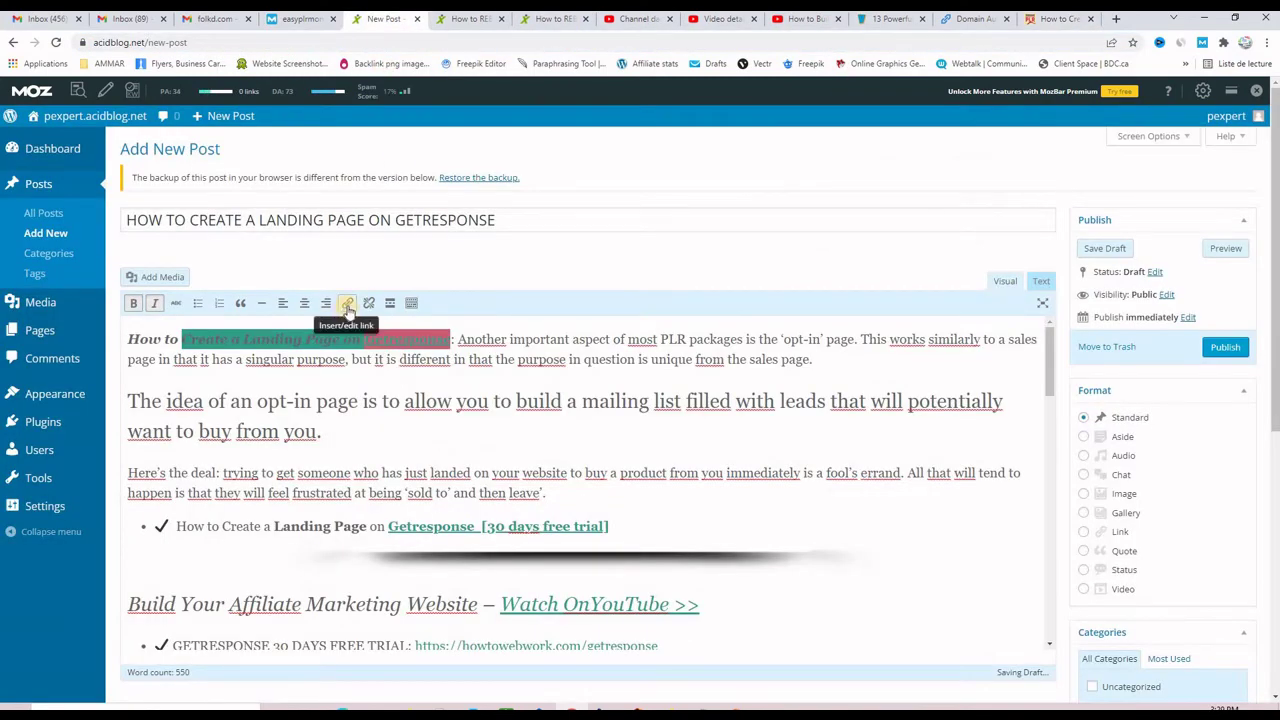
click(381, 337)
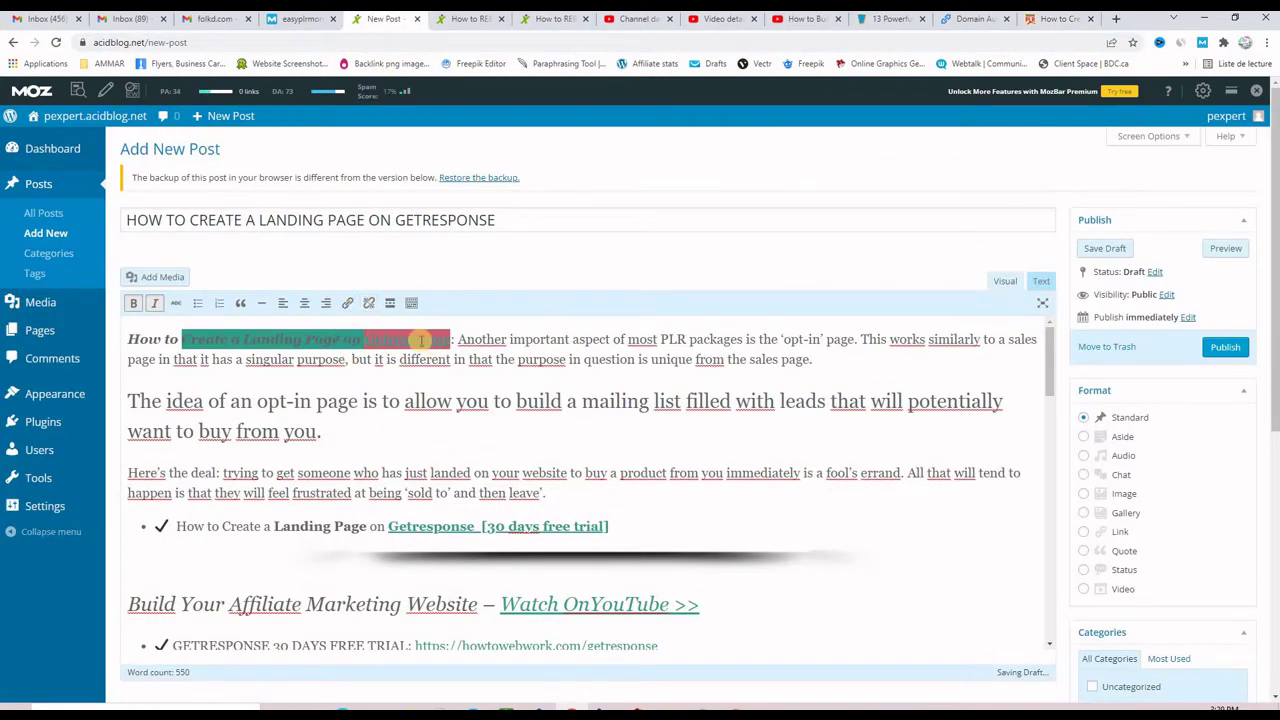
click(345, 307)
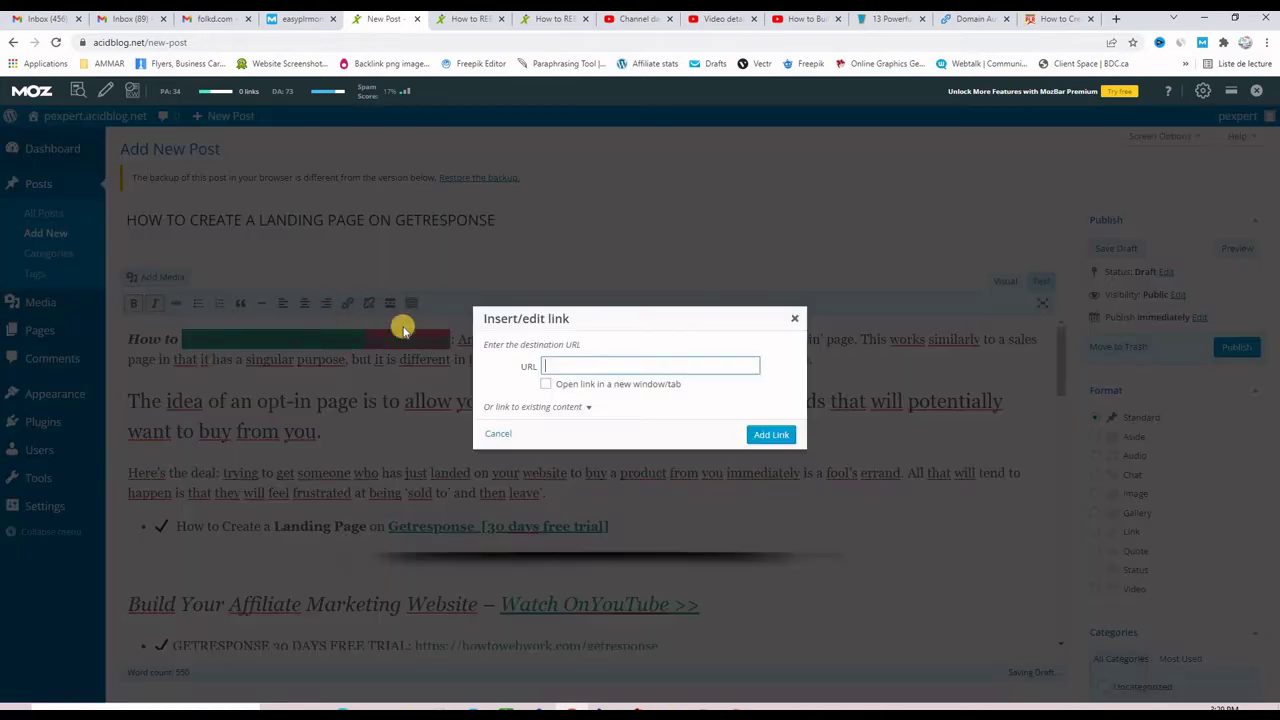
right_click(562, 366)
click(618, 471)
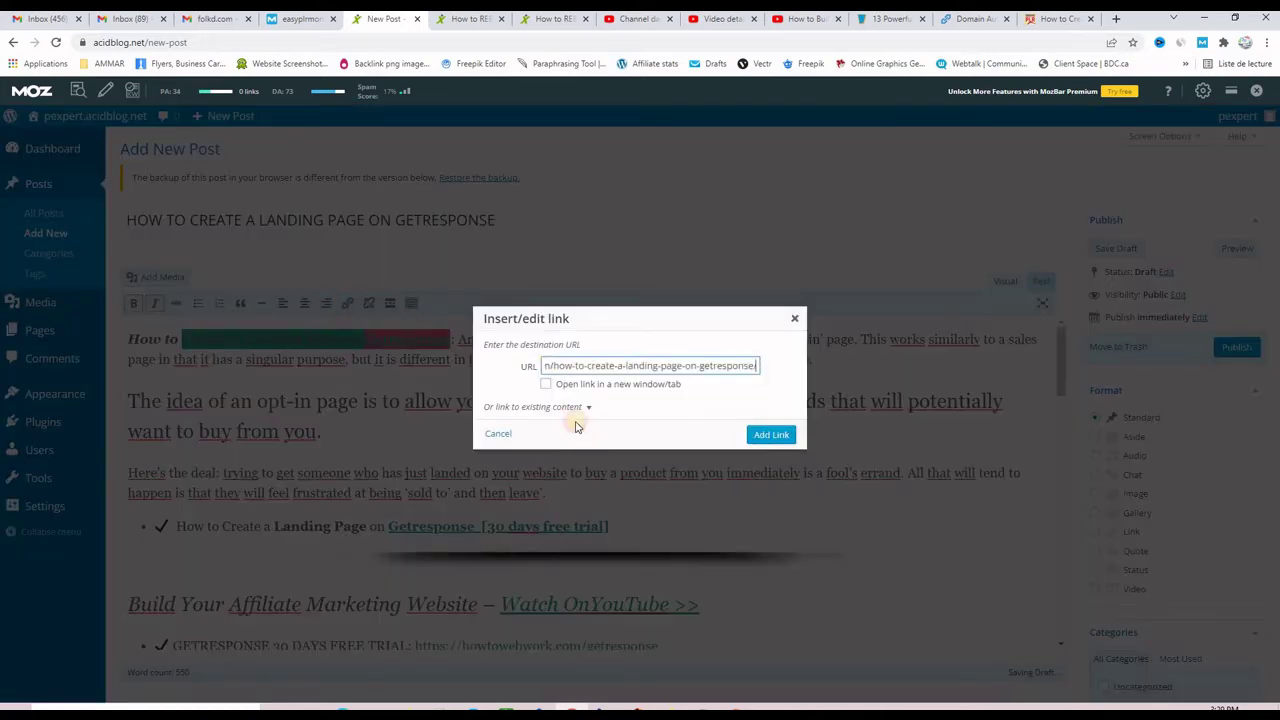
click(546, 384)
click(757, 440)
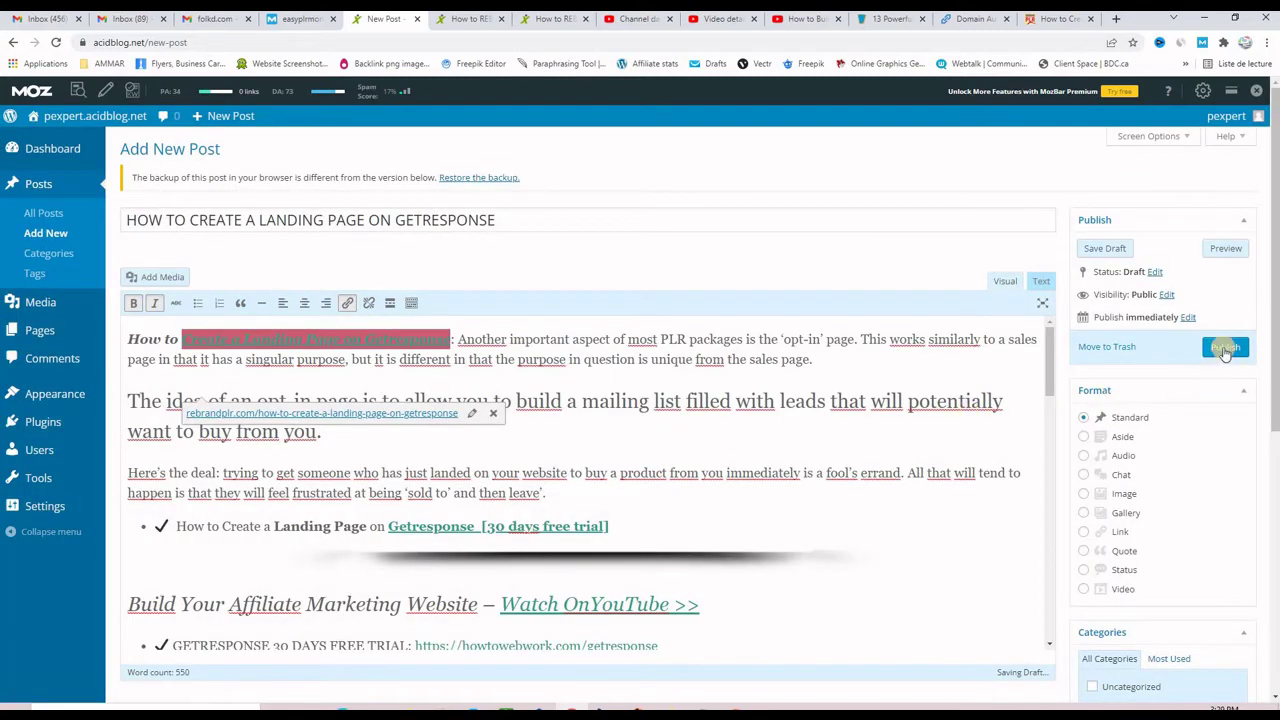
Publish the acidblog.net post, then open the live post and look through it.
click(1224, 346)
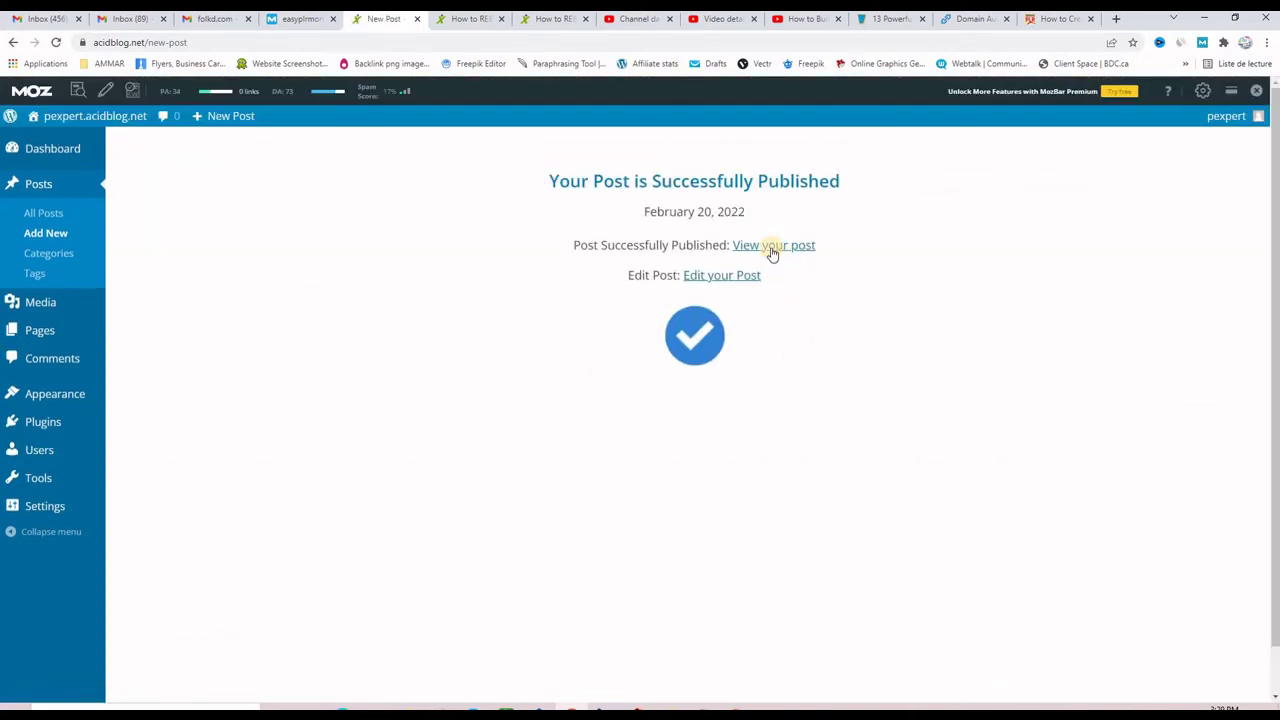
click(772, 247)
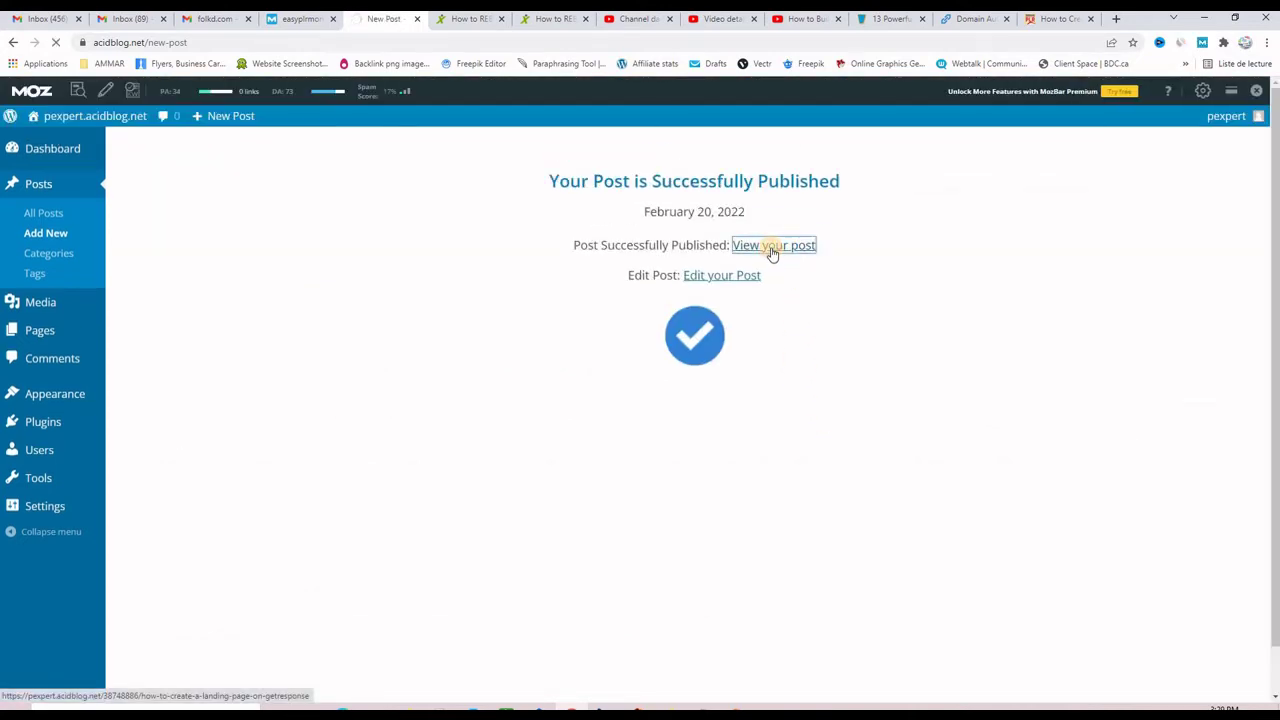
scroll(220, 331, down, 7)
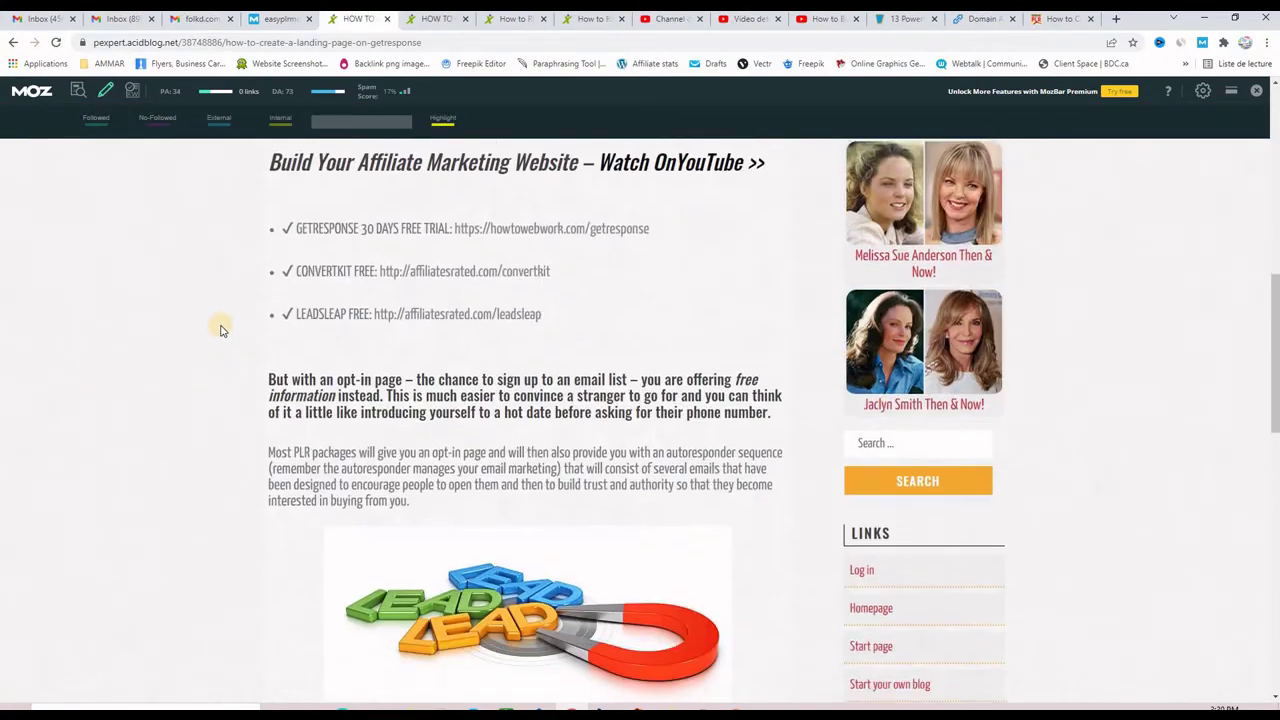
scroll(220, 331, down, 11)
scroll(220, 331, up, 4)
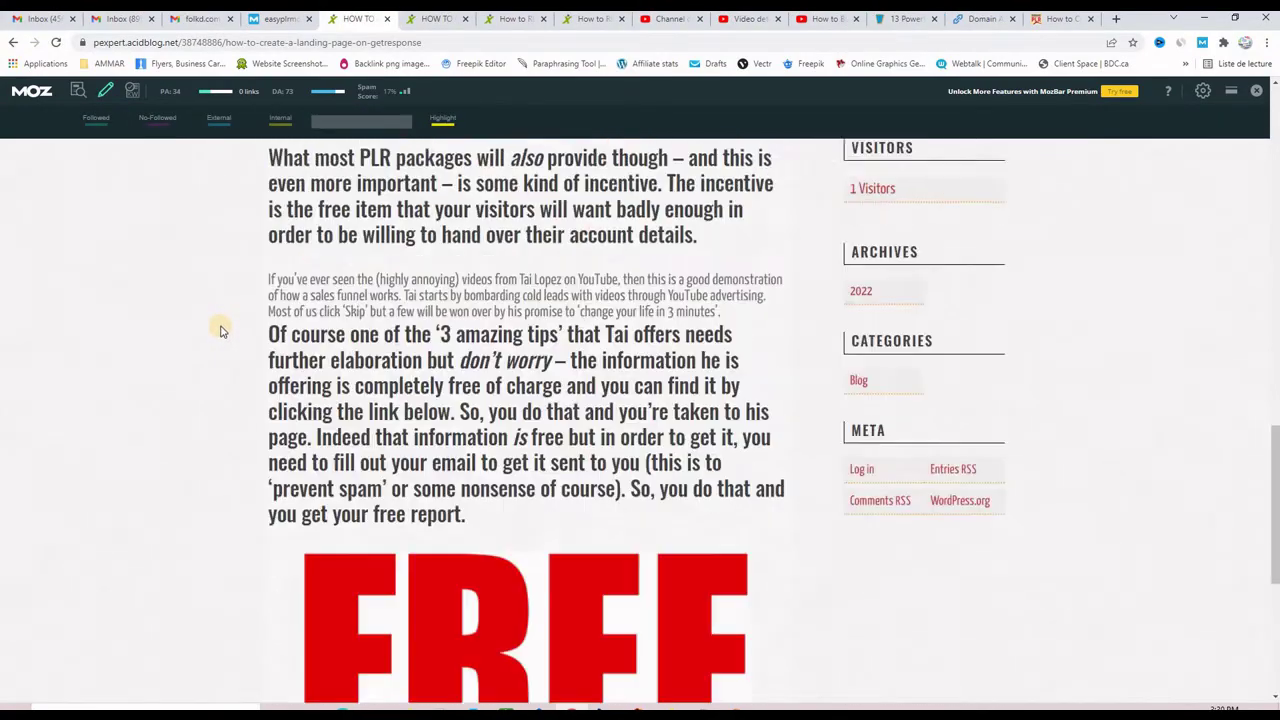
scroll(222, 331, up, 14)
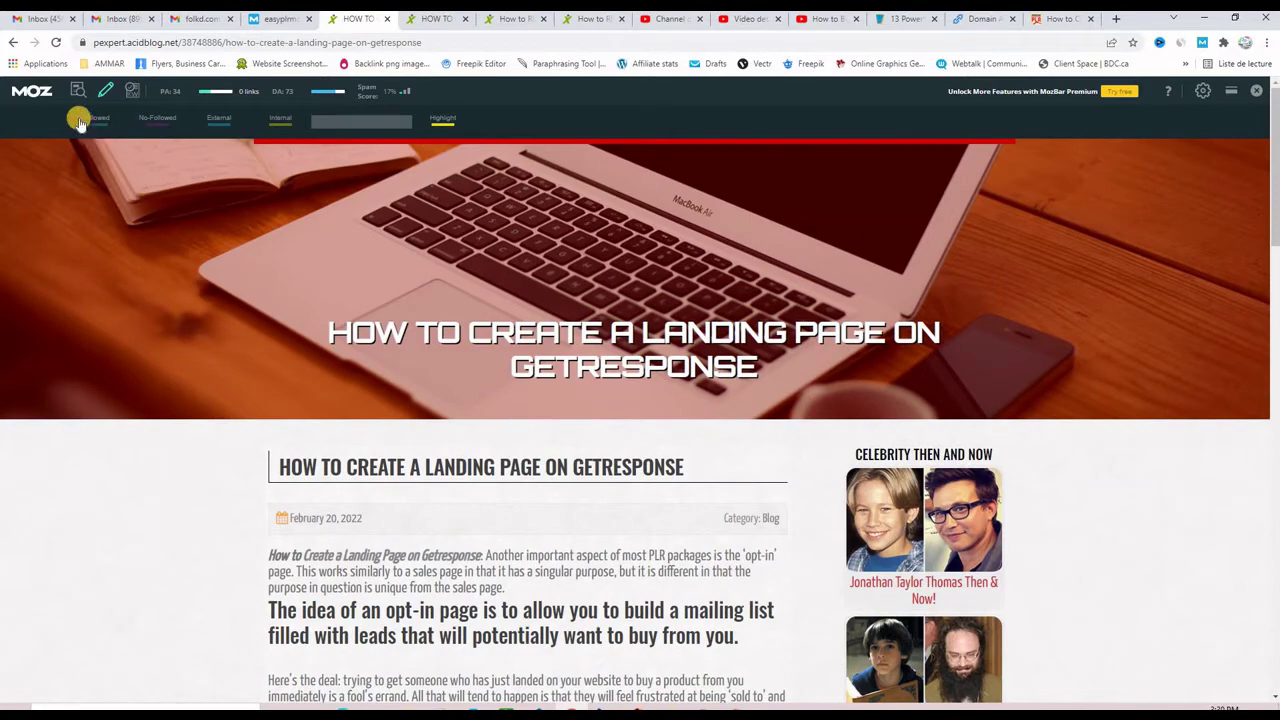
Highlight the published post's followed links with MozBar and examine them throughout the article.
click(90, 120)
scroll(91, 425, down, 2)
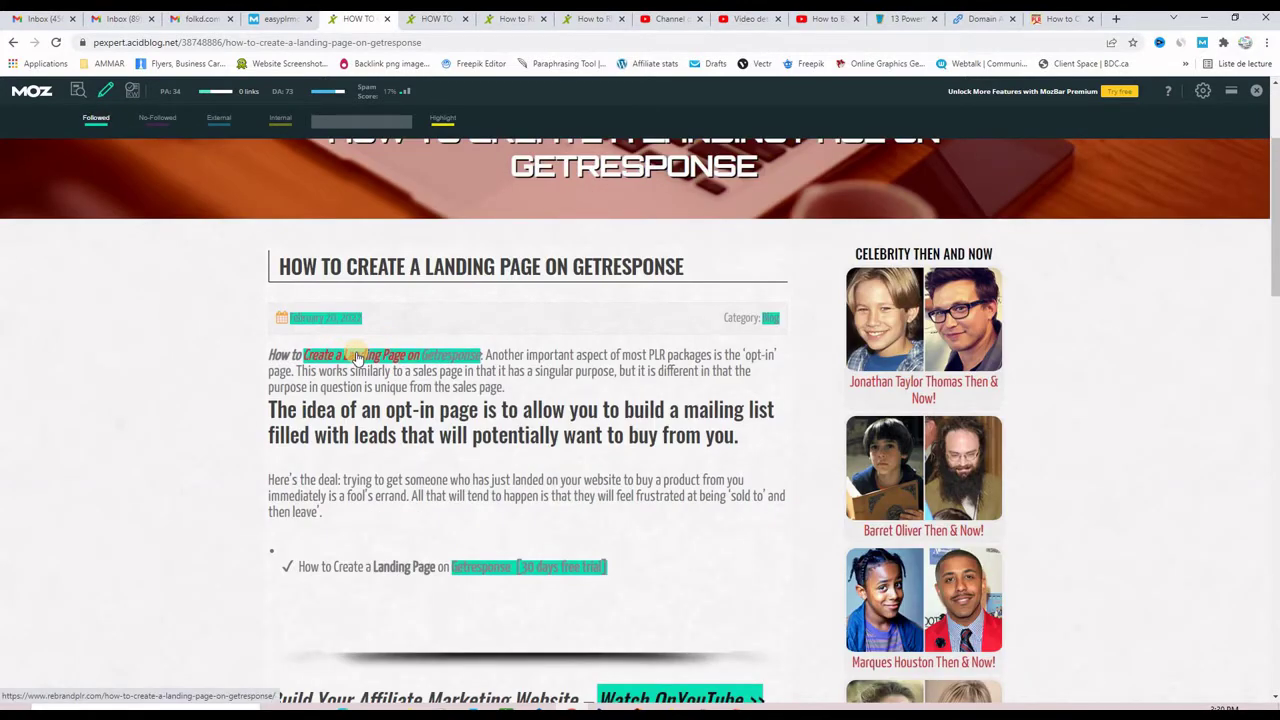
scroll(366, 477, down, 3)
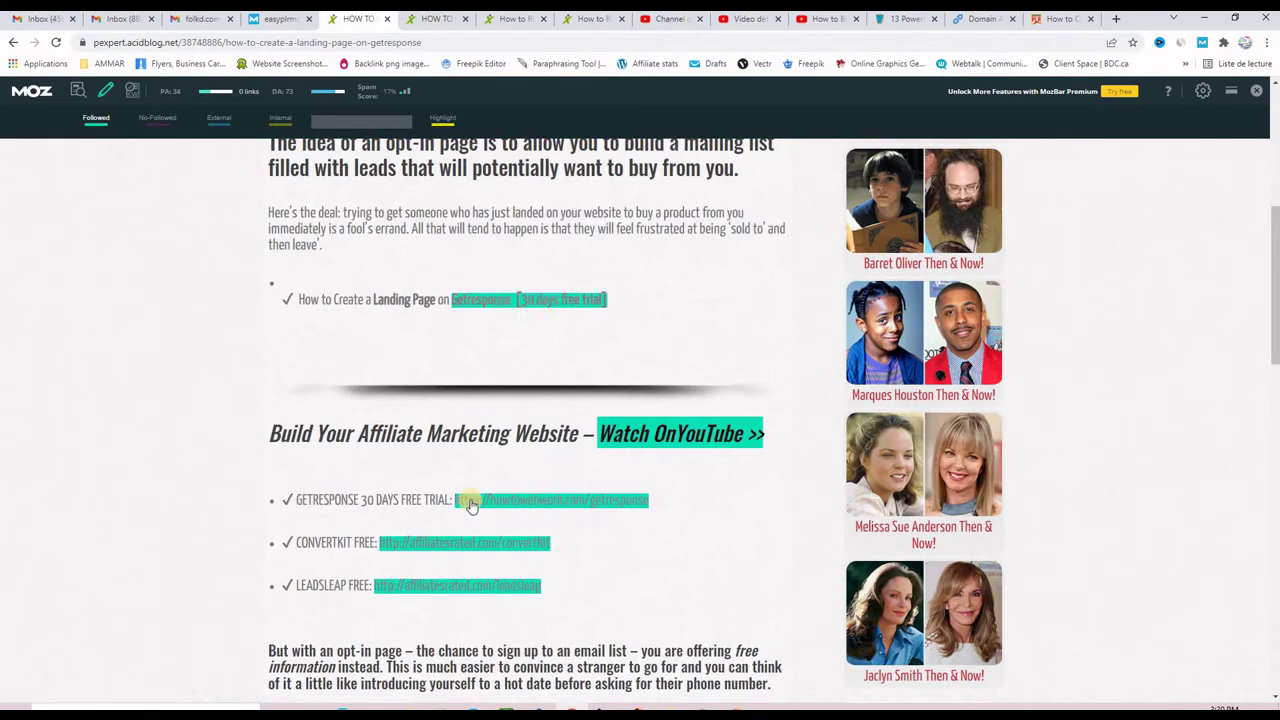
scroll(371, 486, down, 4)
scroll(371, 486, up, 8)
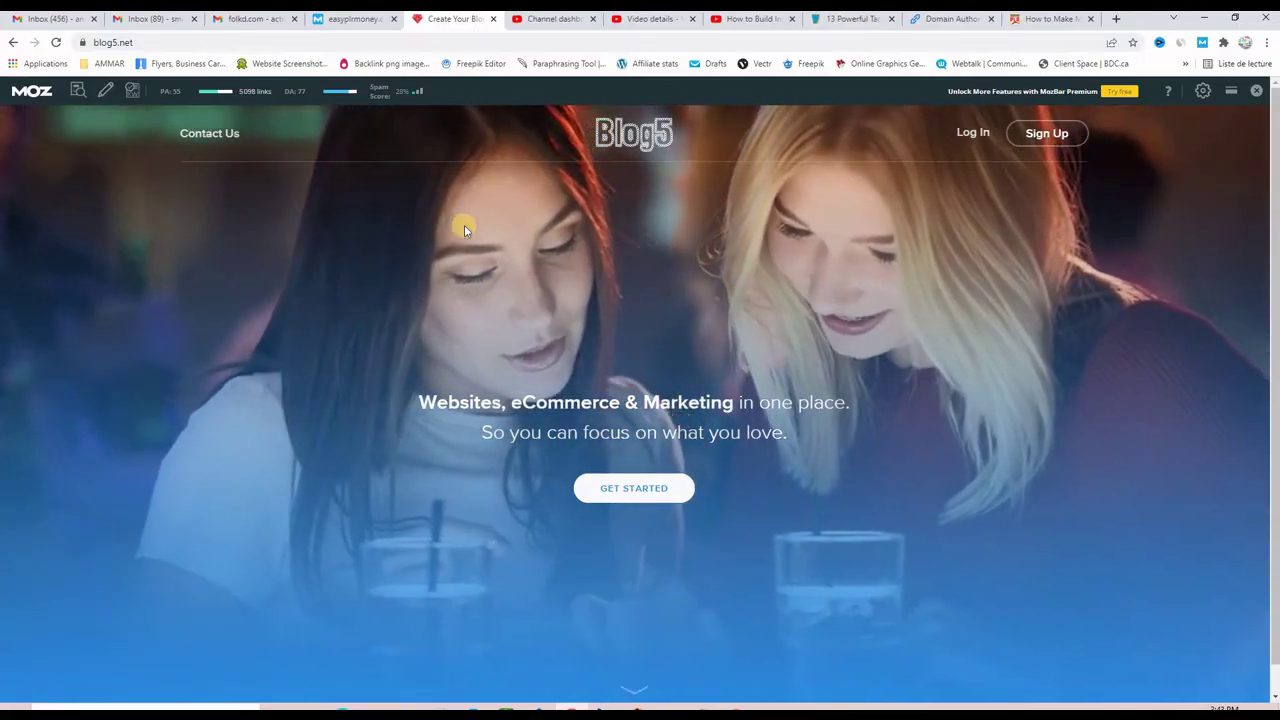
Check blog5.net's domain authority in MozBar, go to its sign-up page and log in to the existing account instead.
drag(306, 92, 284, 92)
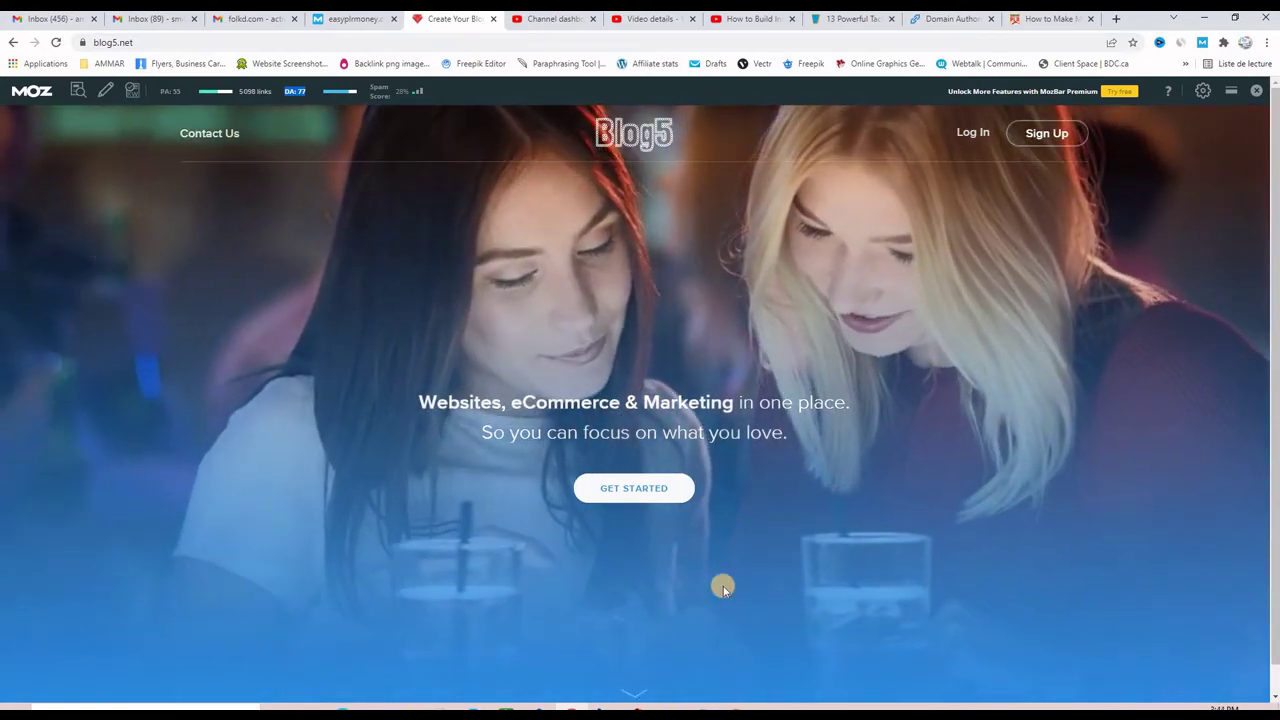
click(627, 492)
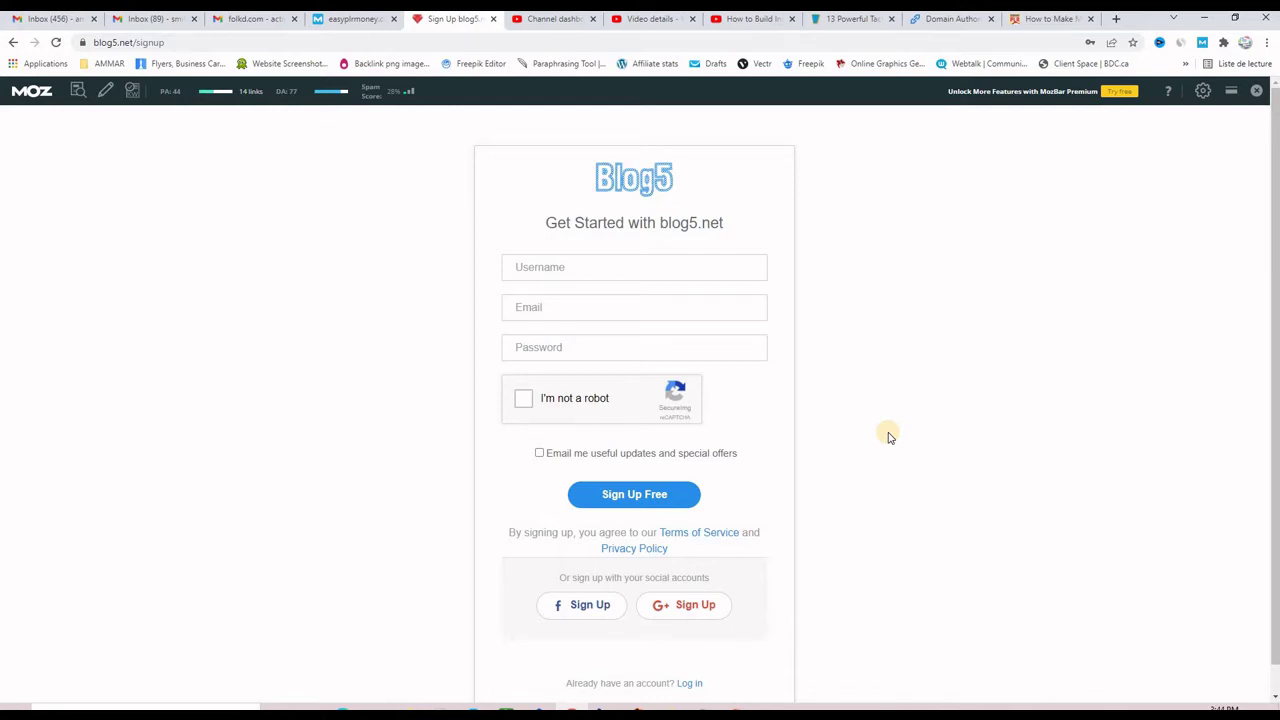
scroll(884, 445, down, 1)
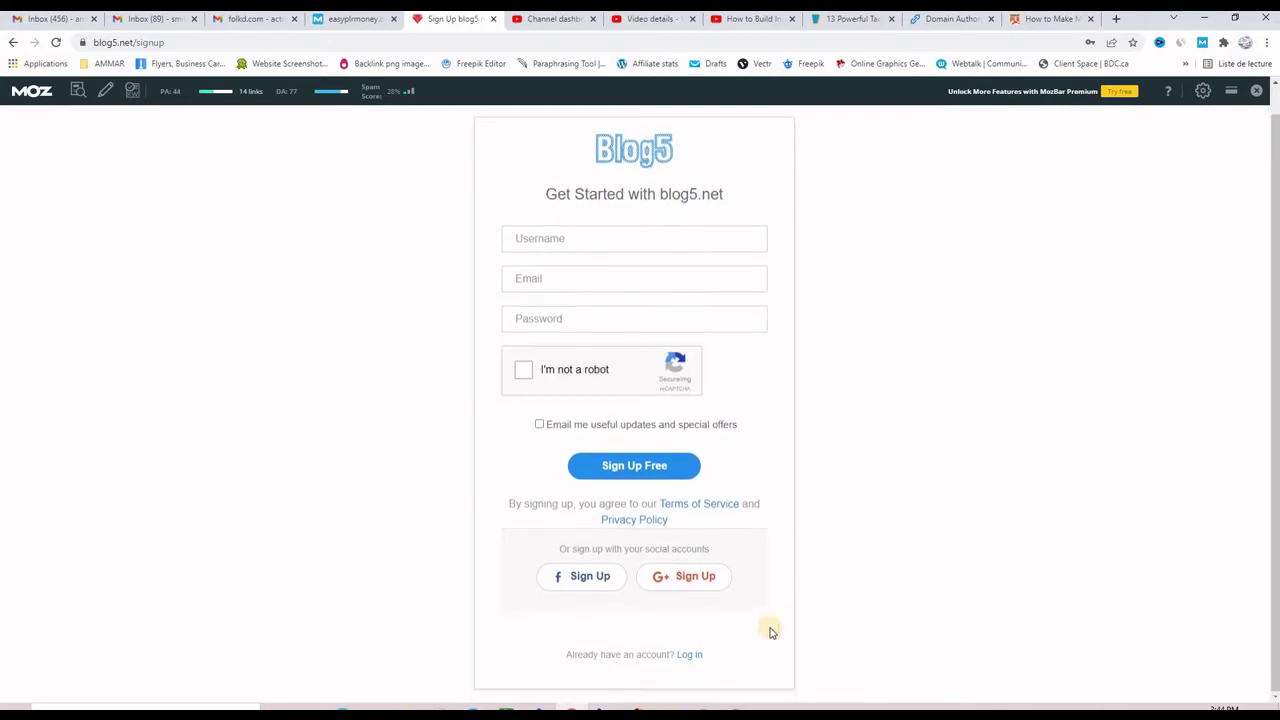
click(689, 654)
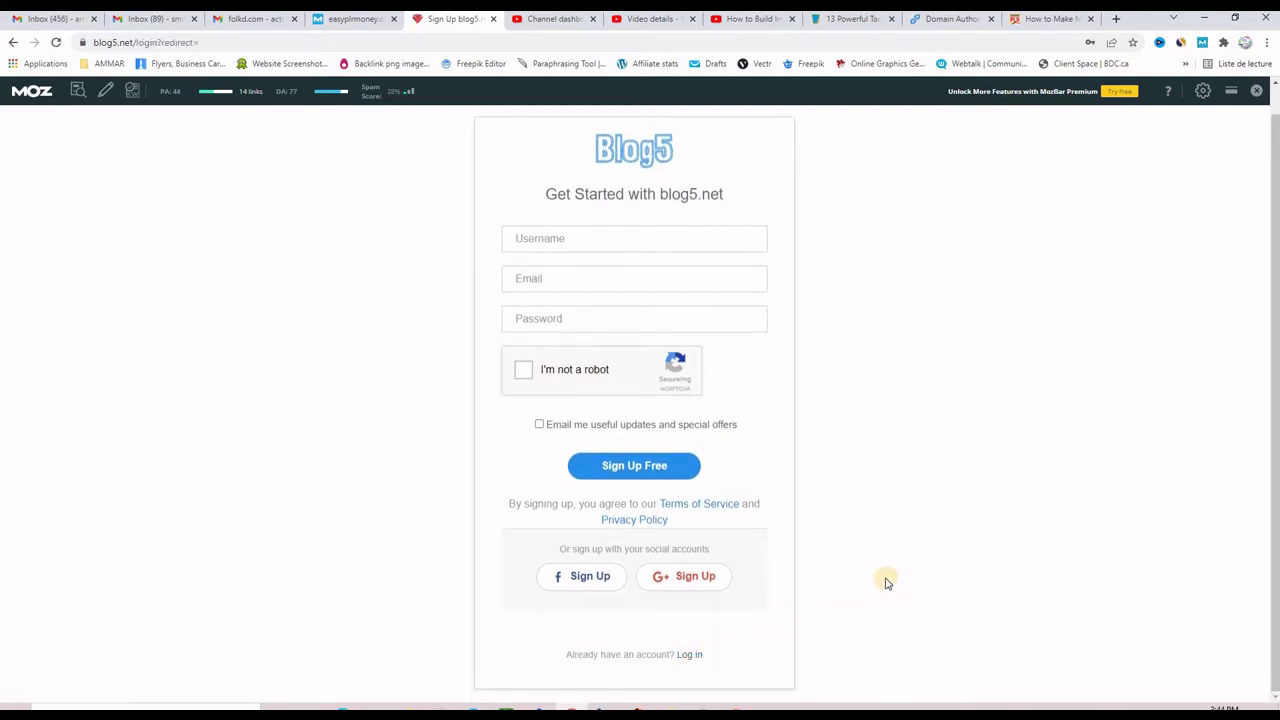
click(702, 452)
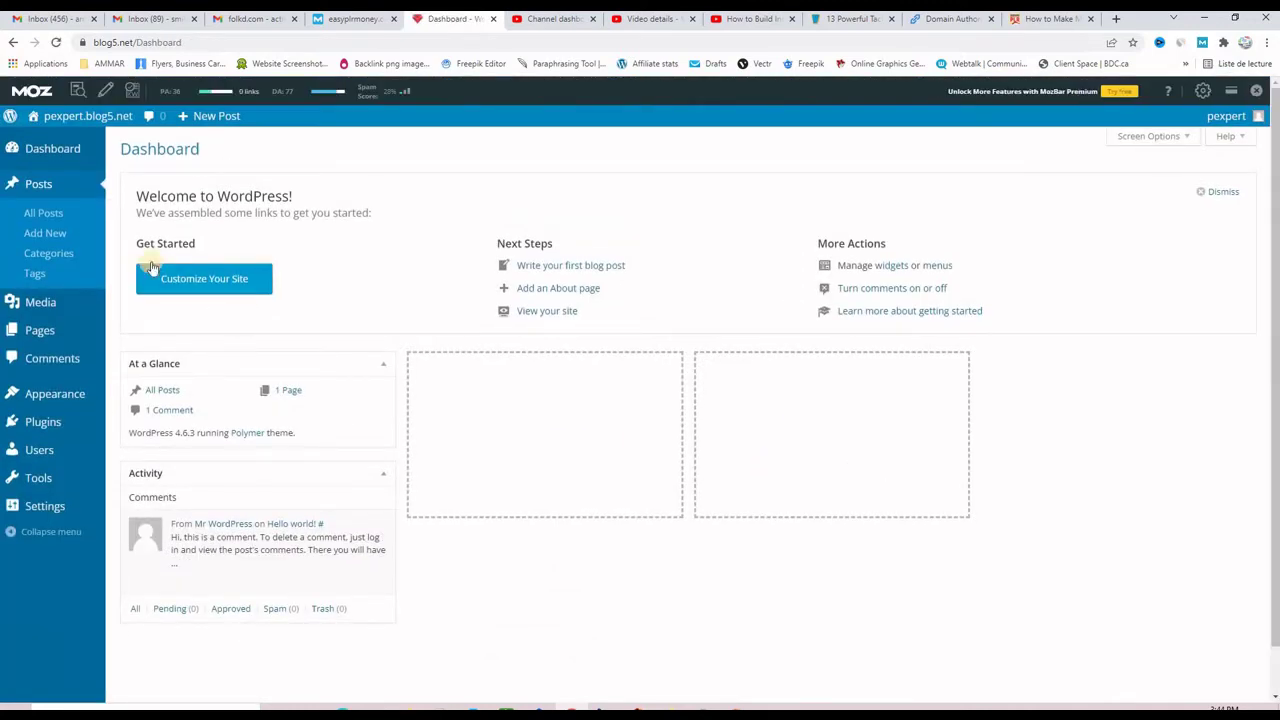
Open the published "HOW TO MAKE MONEY WITH PLR PRODUCTS" post from the blog's post list in a new tab and look through it.
click(41, 210)
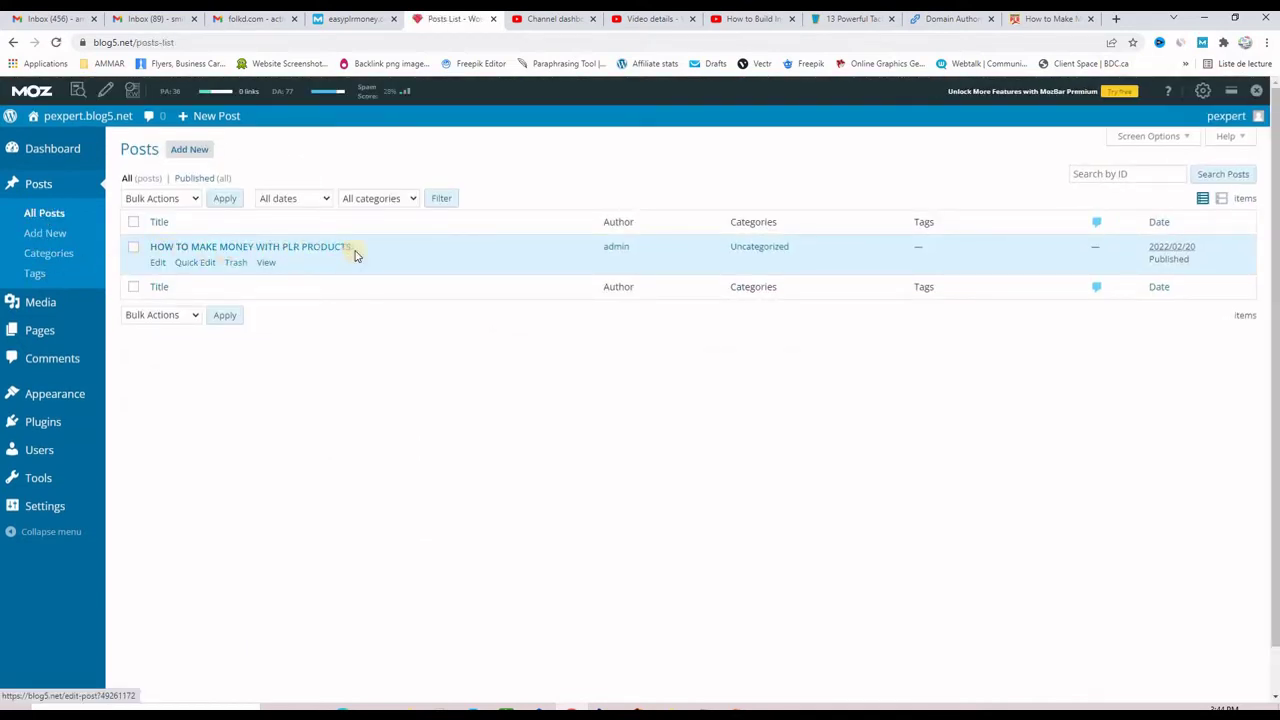
right_click(267, 268)
click(285, 276)
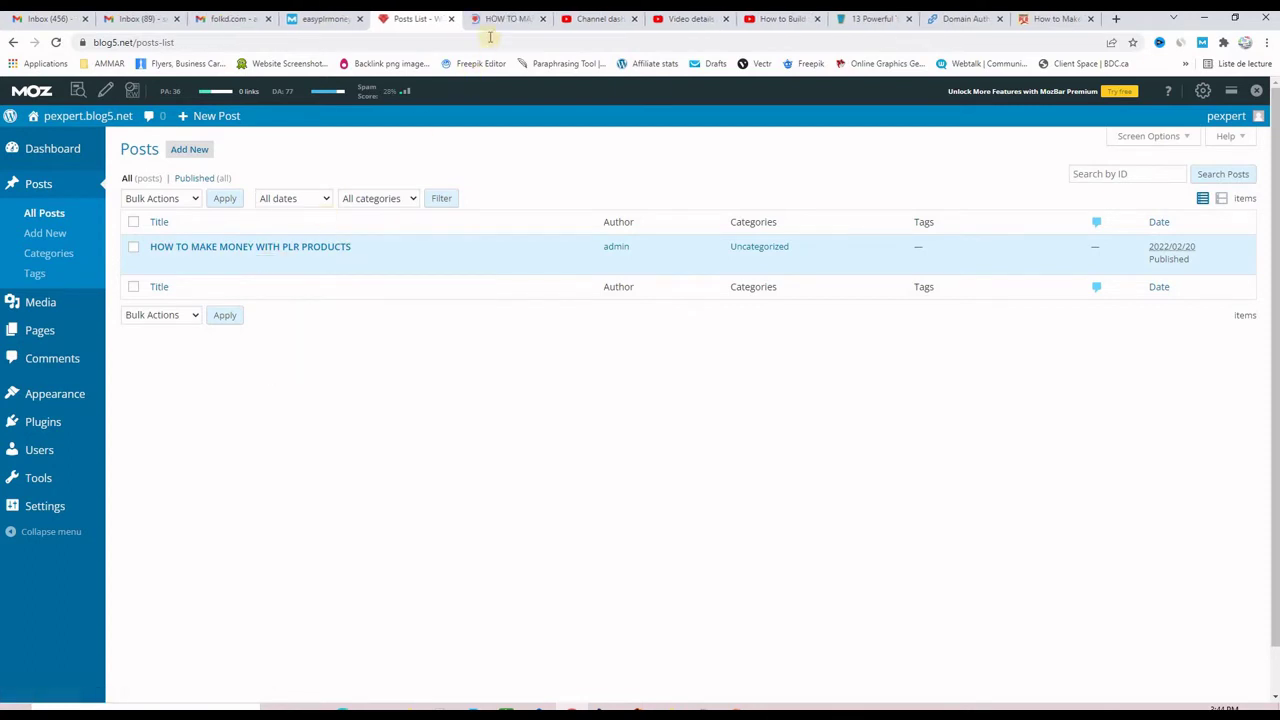
click(507, 18)
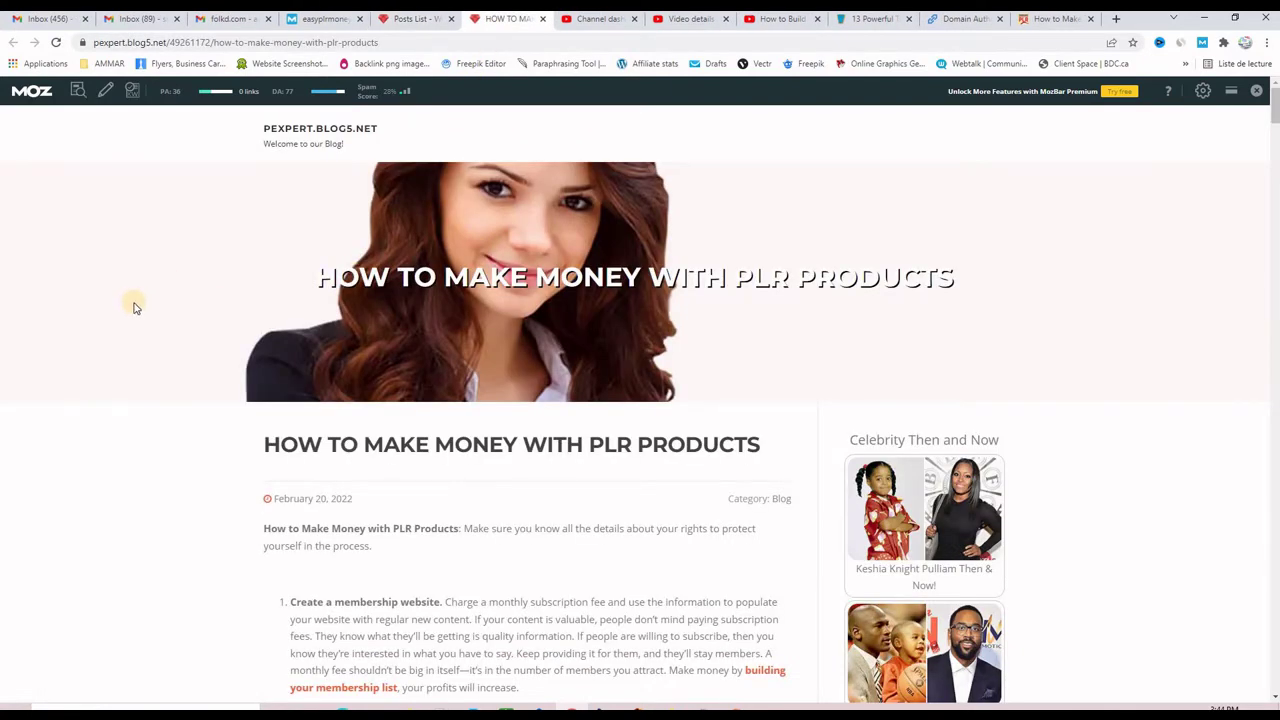
scroll(137, 311, down, 13)
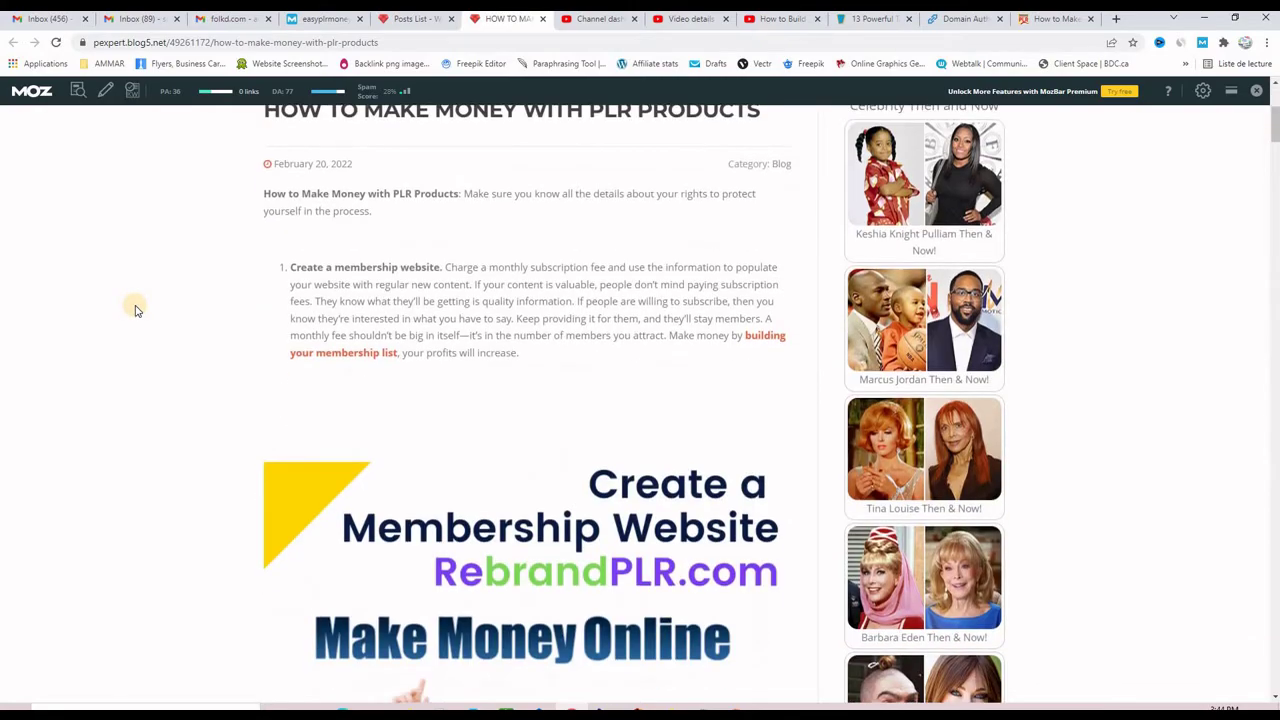
scroll(137, 313, down, 9)
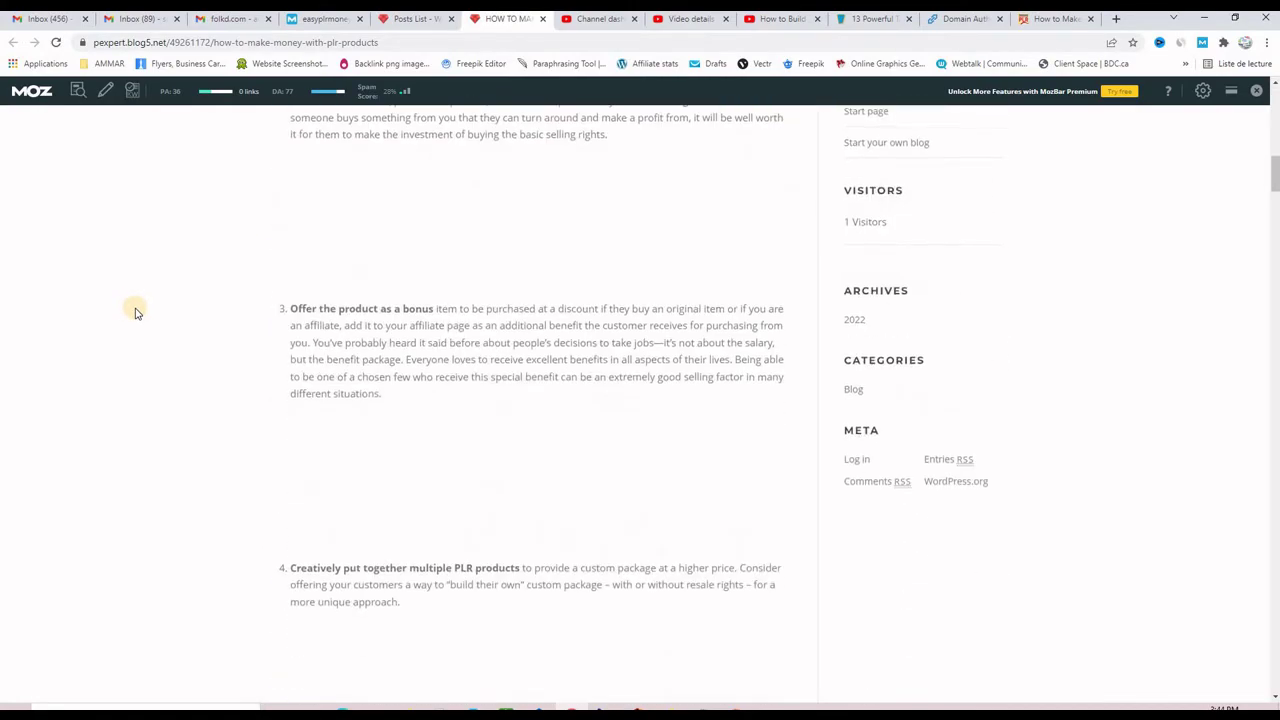
scroll(137, 313, down, 2)
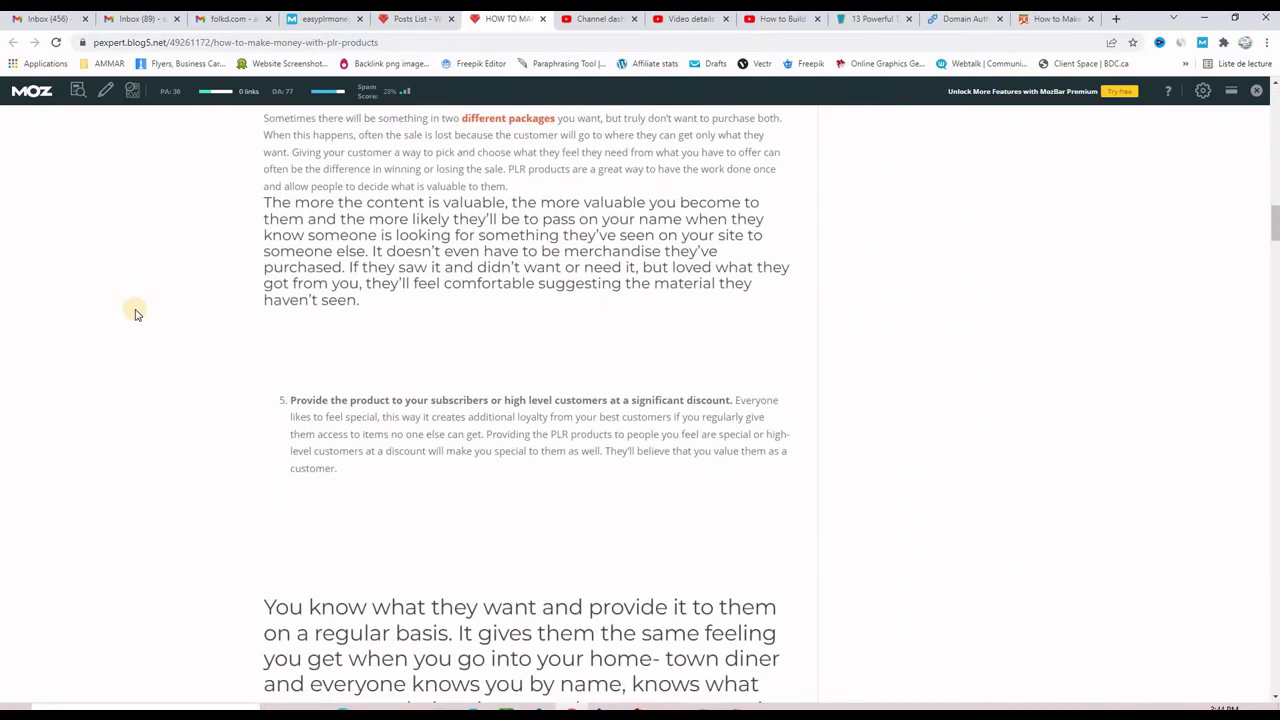
scroll(137, 313, up, 18)
scroll(137, 313, up, 3)
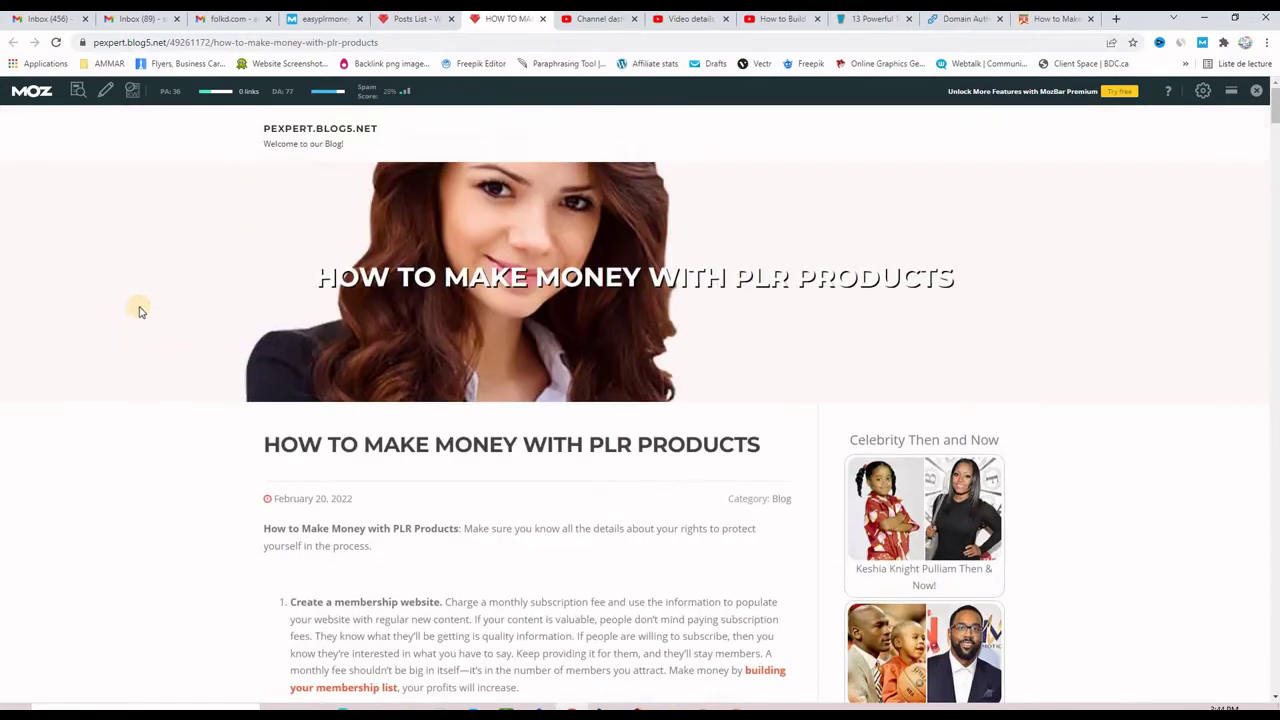
Highlight the post's followed links with MozBar, check where "building your membership list" leads, and examine the rest of the article.
click(103, 92)
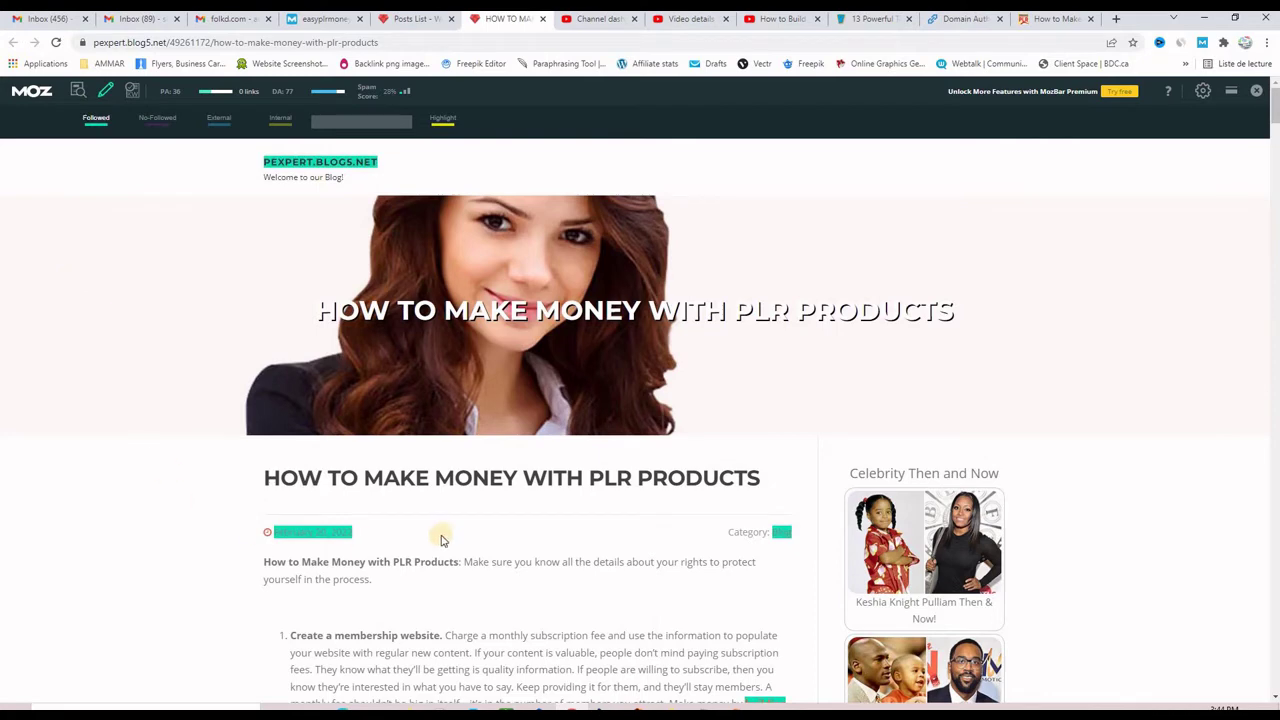
scroll(443, 527, down, 3)
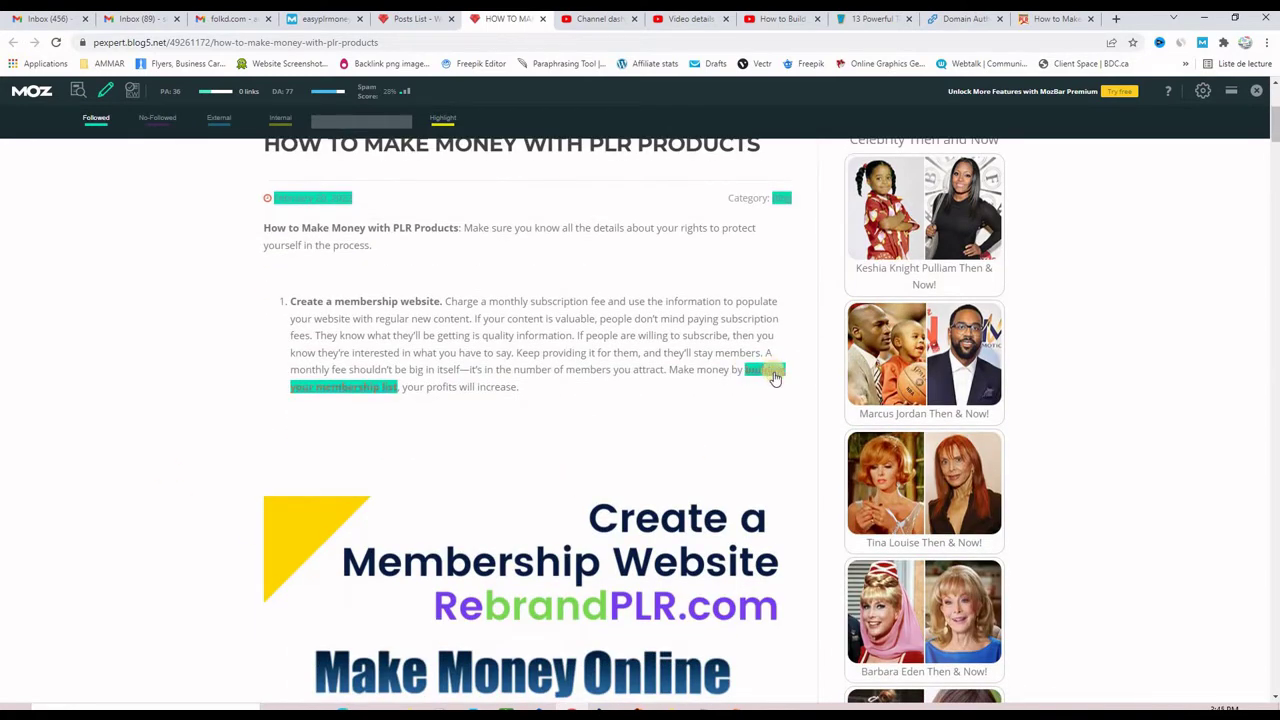
click(348, 392)
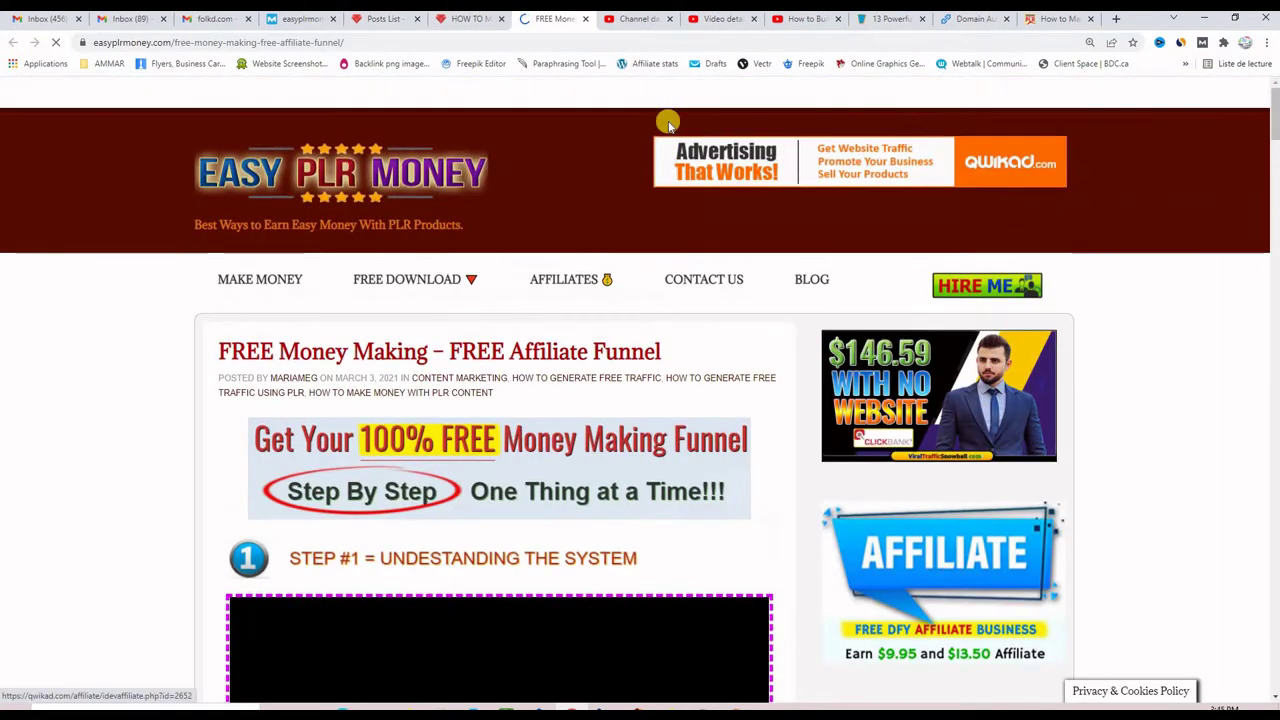
scroll(34, 434, down, 3)
scroll(23, 428, up, 3)
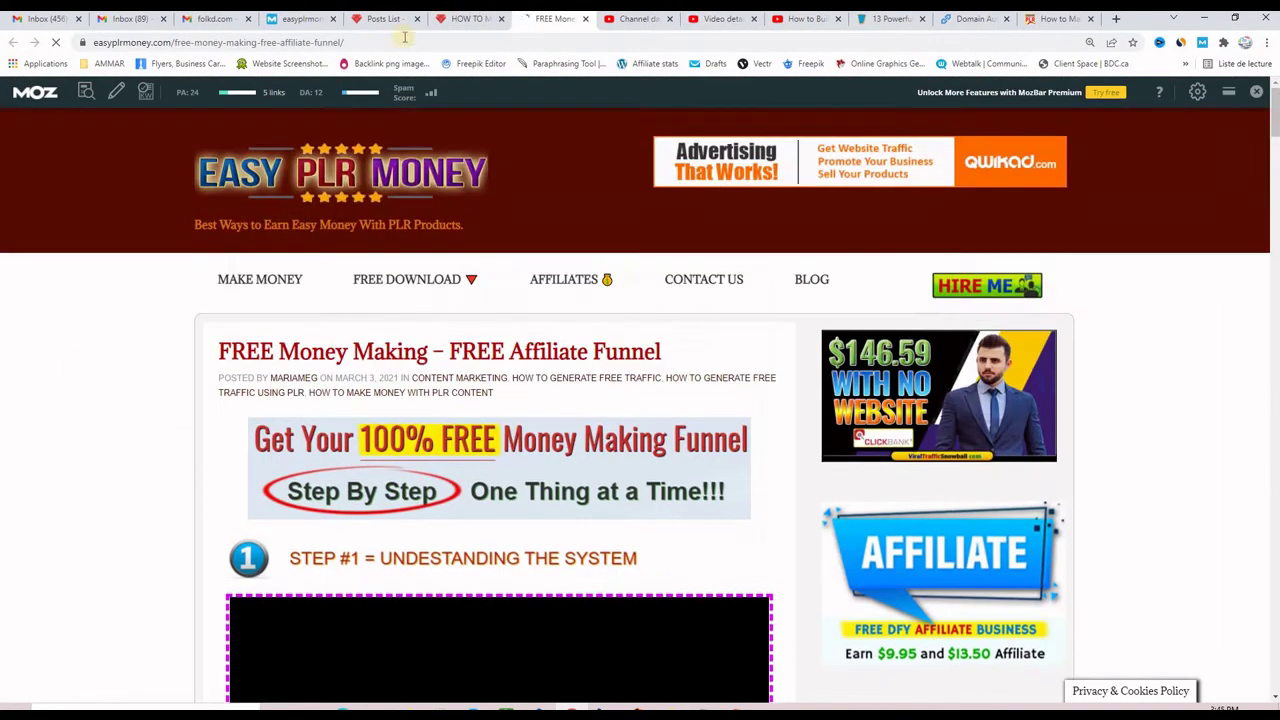
click(470, 20)
scroll(192, 452, down, 12)
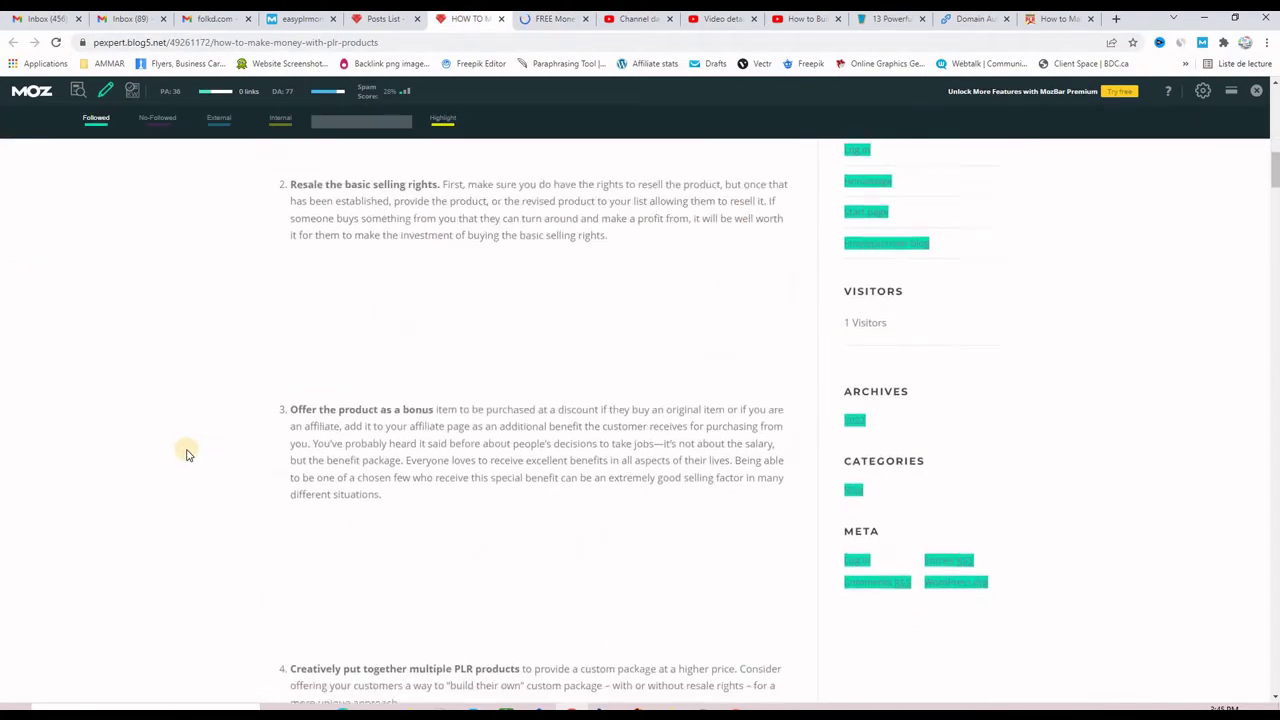
scroll(186, 452, down, 10)
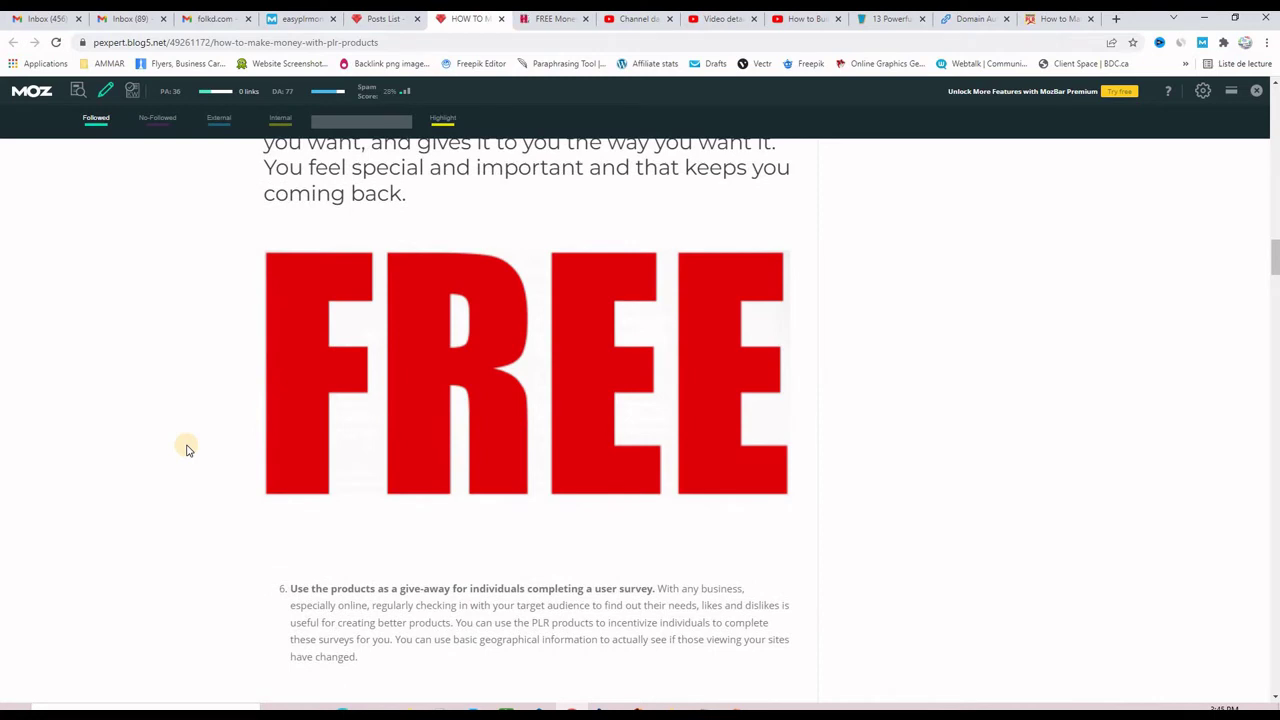
Return to the blog5.net post list and start adding a new post.
key(ctrl+shift+Tab)
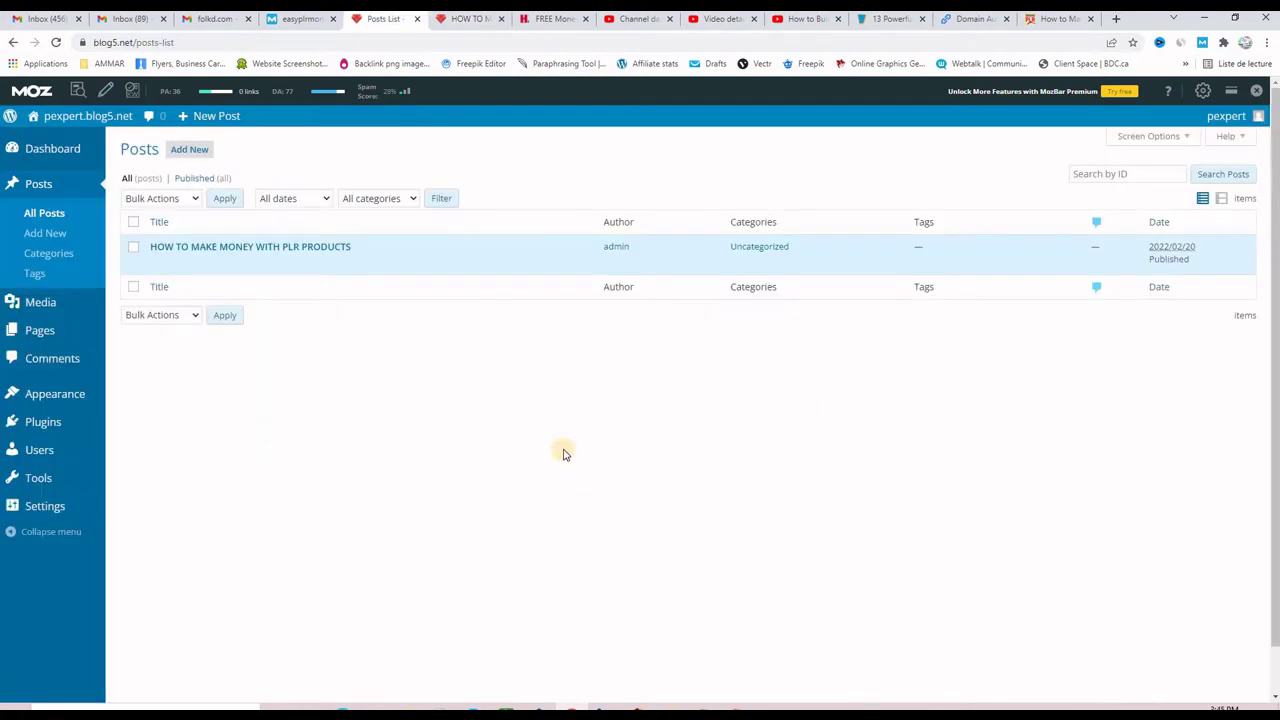
click(40, 234)
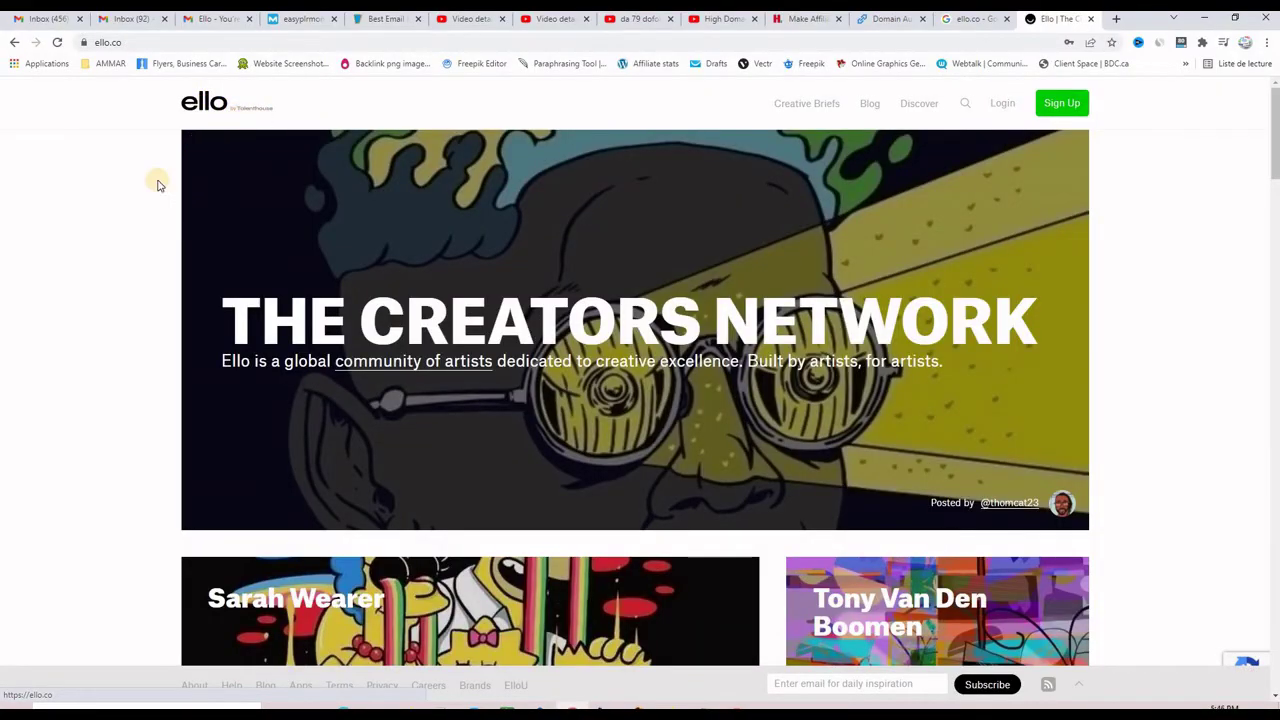
Look over the ello.co home page and its account sign-up form, then go back to the home page.
scroll(109, 274, down, 2)
scroll(550, 281, up, 2)
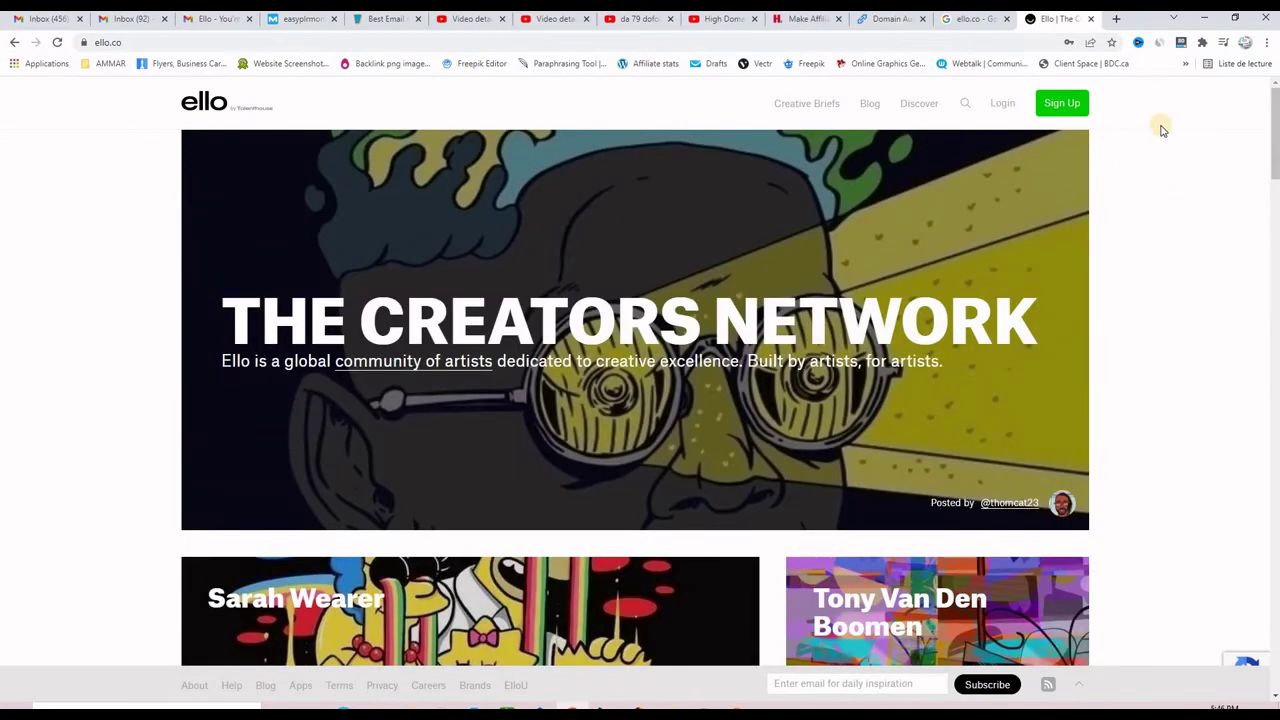
click(1062, 106)
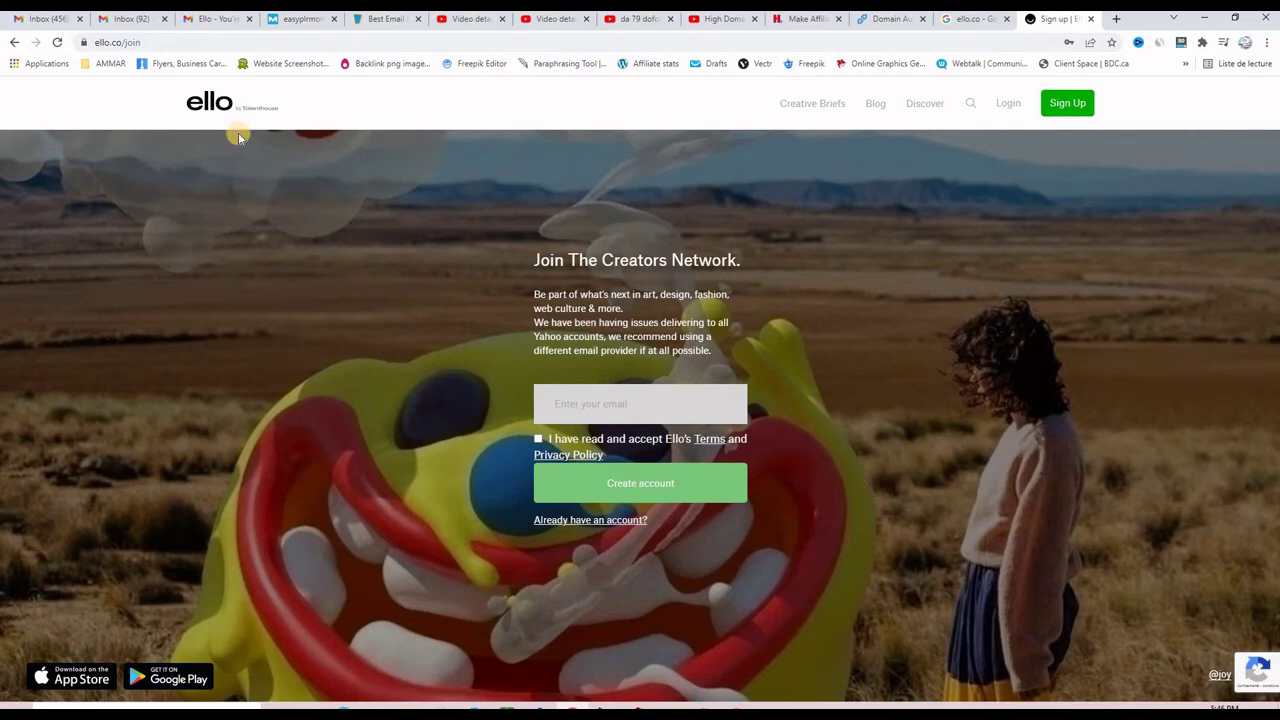
click(210, 102)
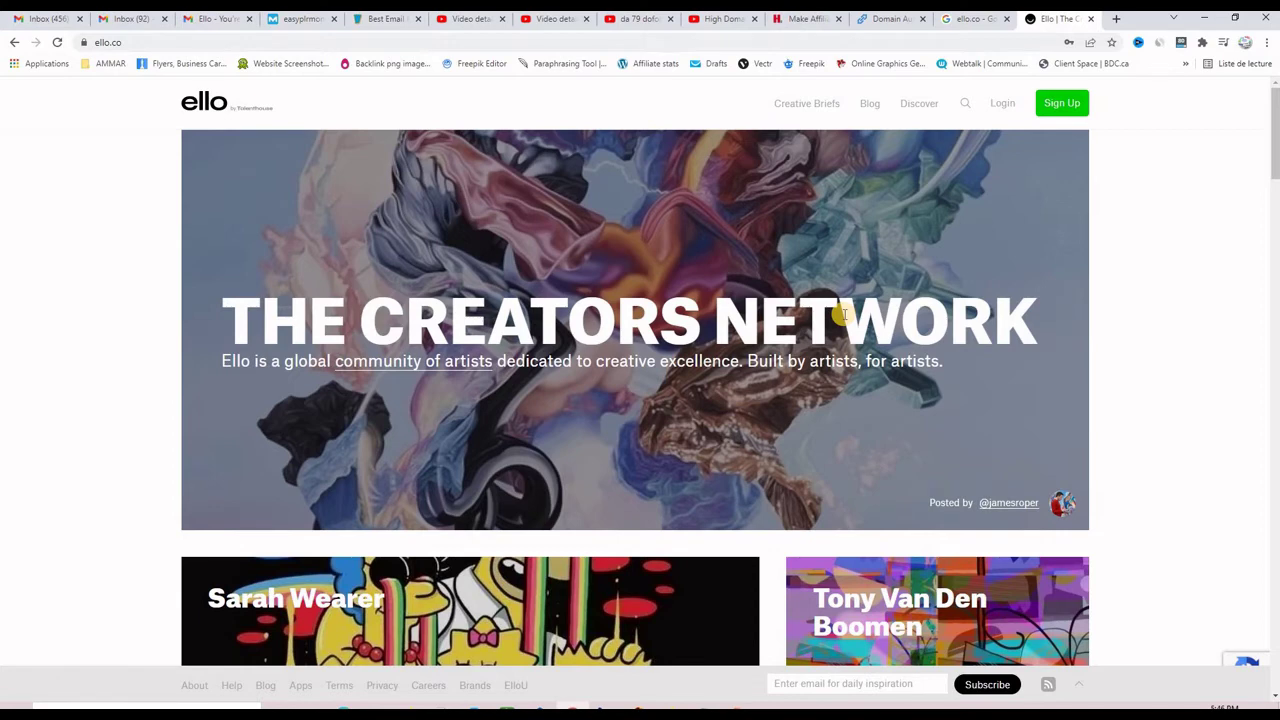
Log in to Ello with the existing account and open its public profile page.
click(1002, 103)
click(643, 442)
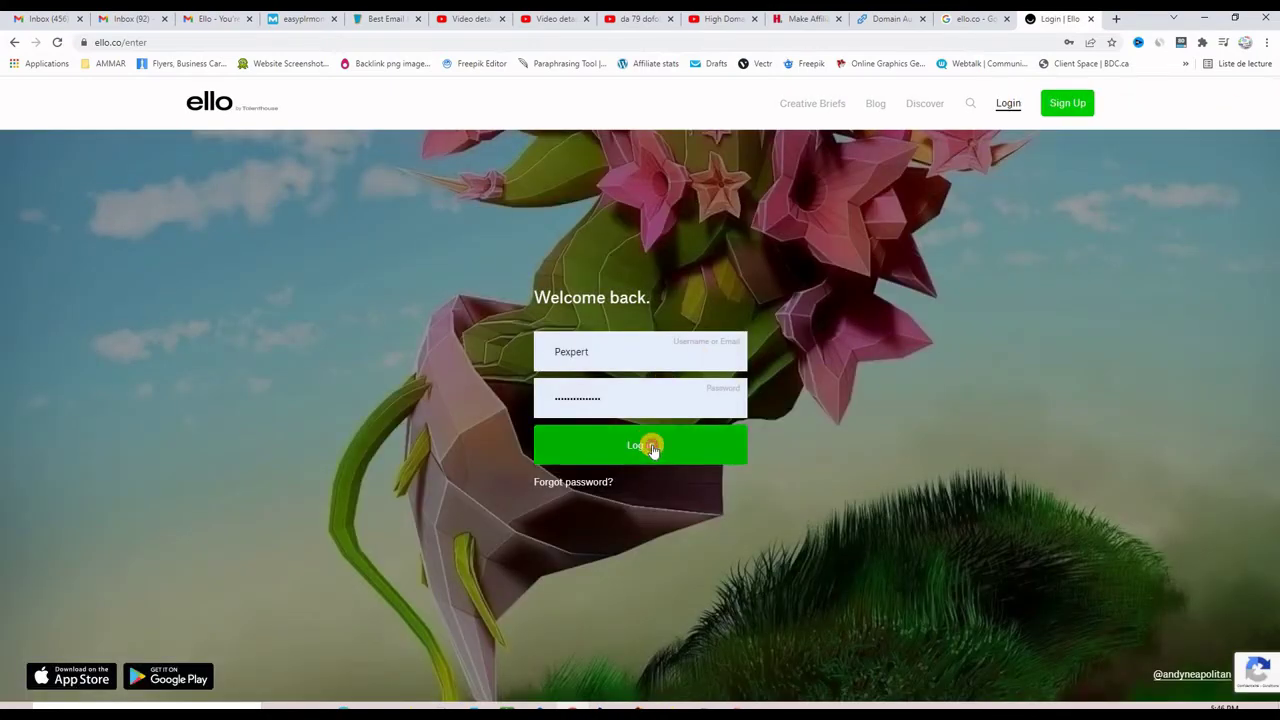
mouse_move(990, 113)
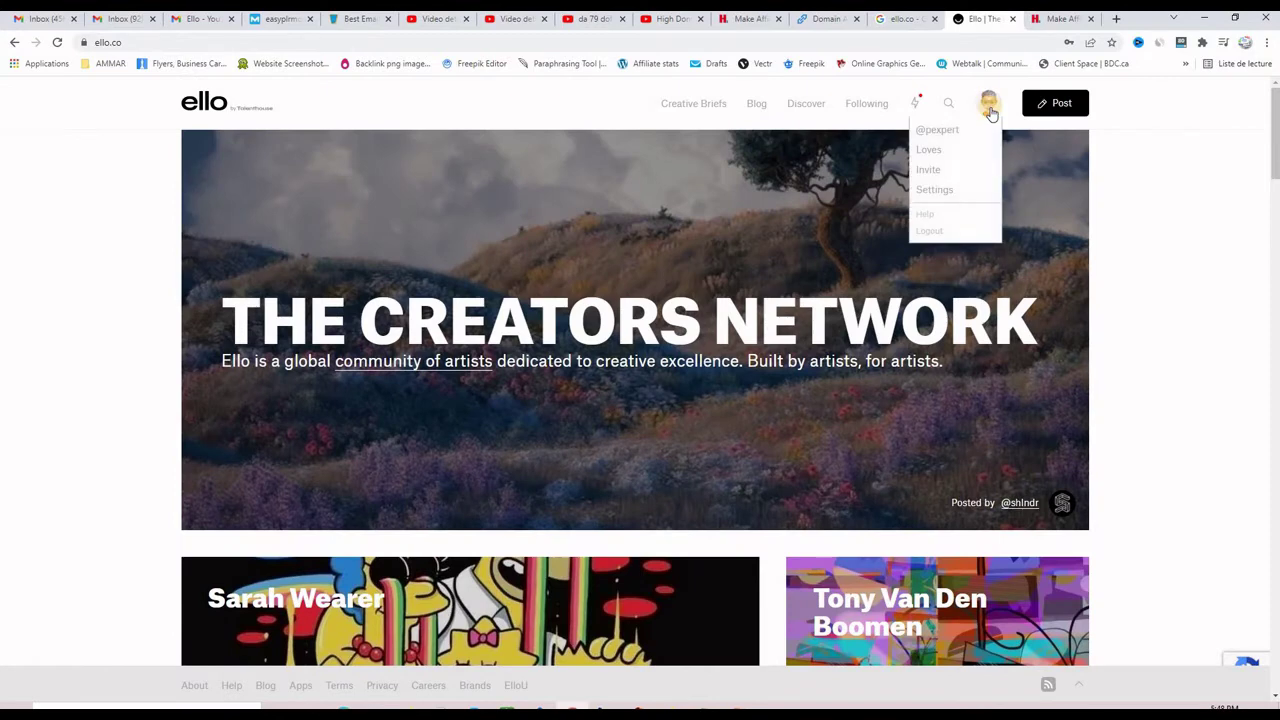
click(938, 131)
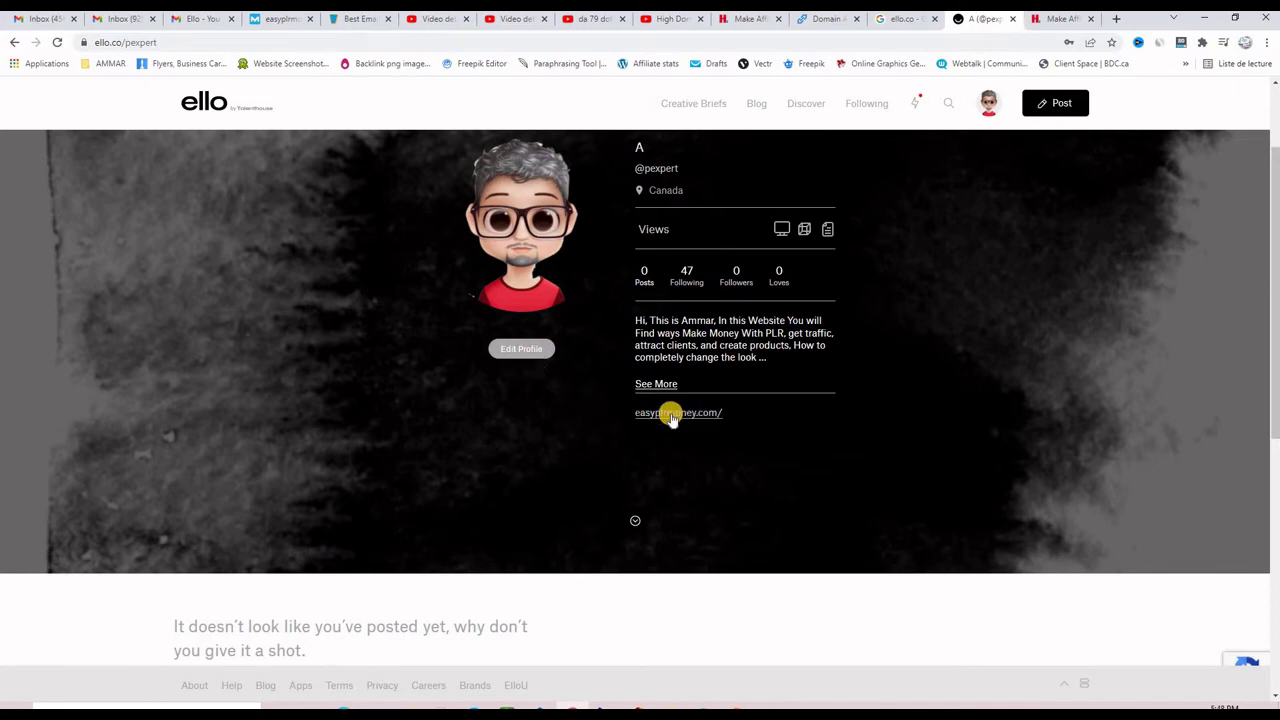
Turn on MozBar, highlight the followed links to check the profile's easyplrmoney.com link, and close the MozBar toolbar.
click(1182, 44)
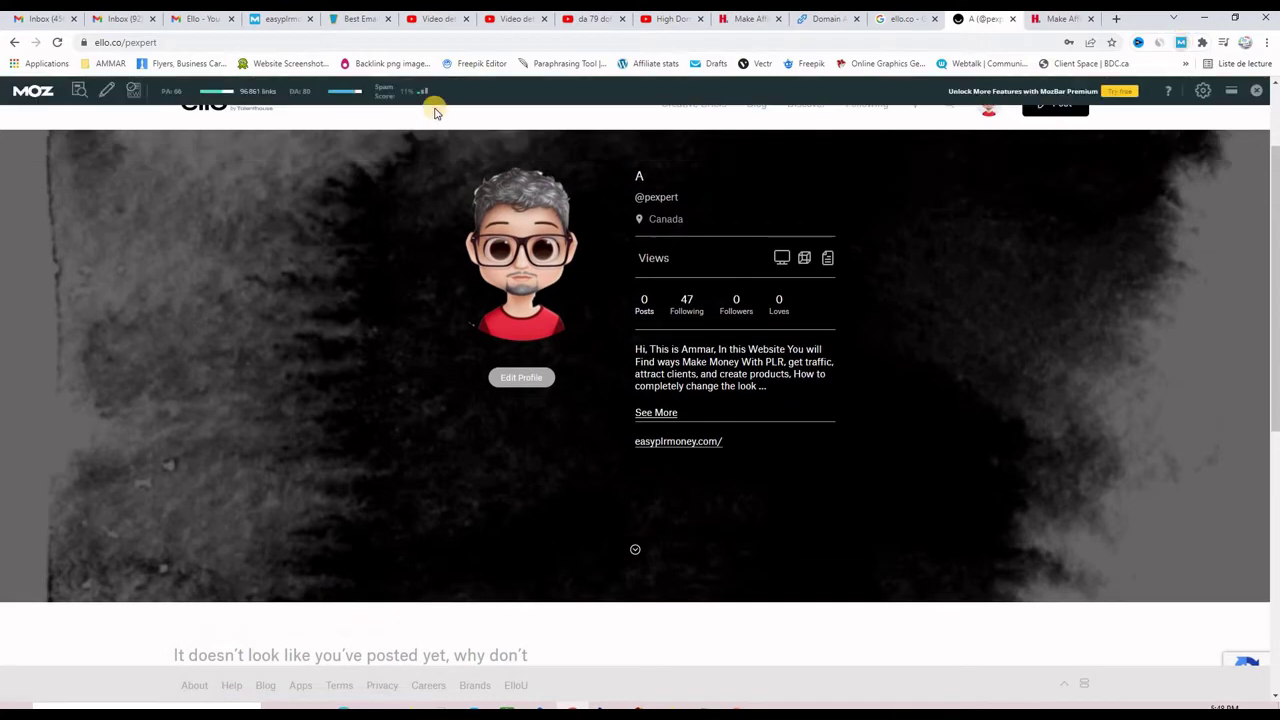
click(104, 91)
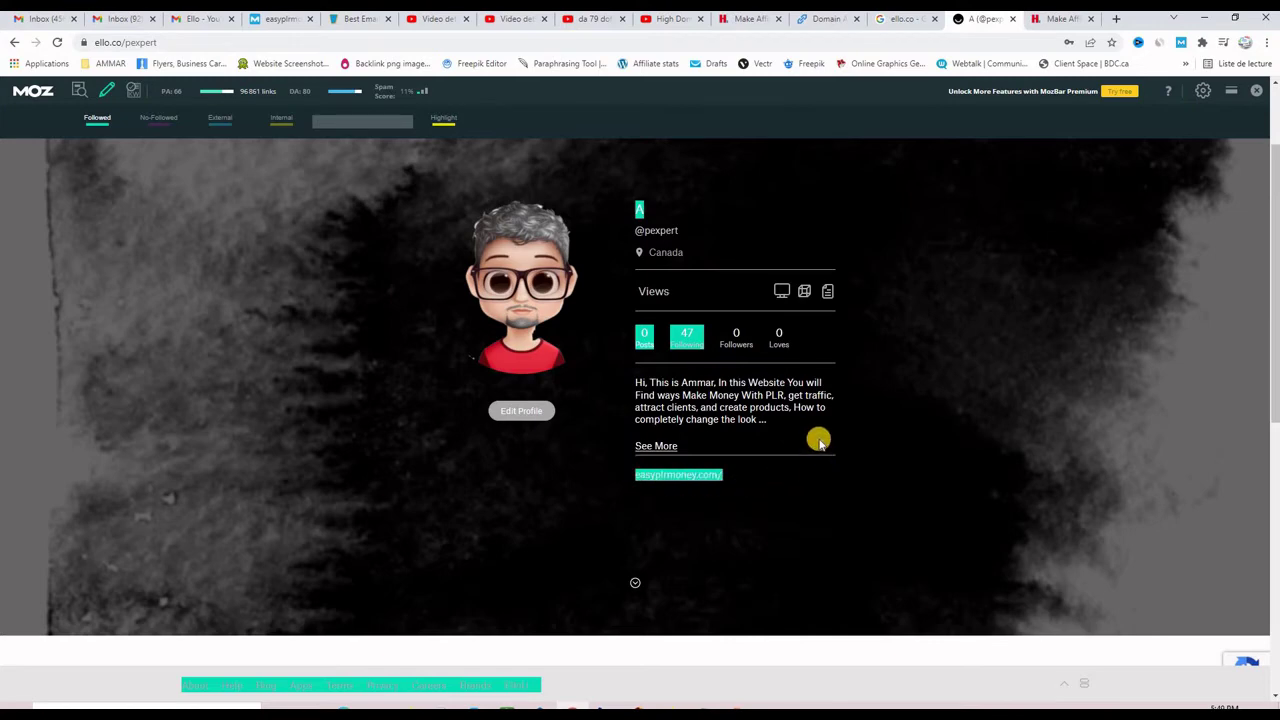
scroll(880, 448, up, 2)
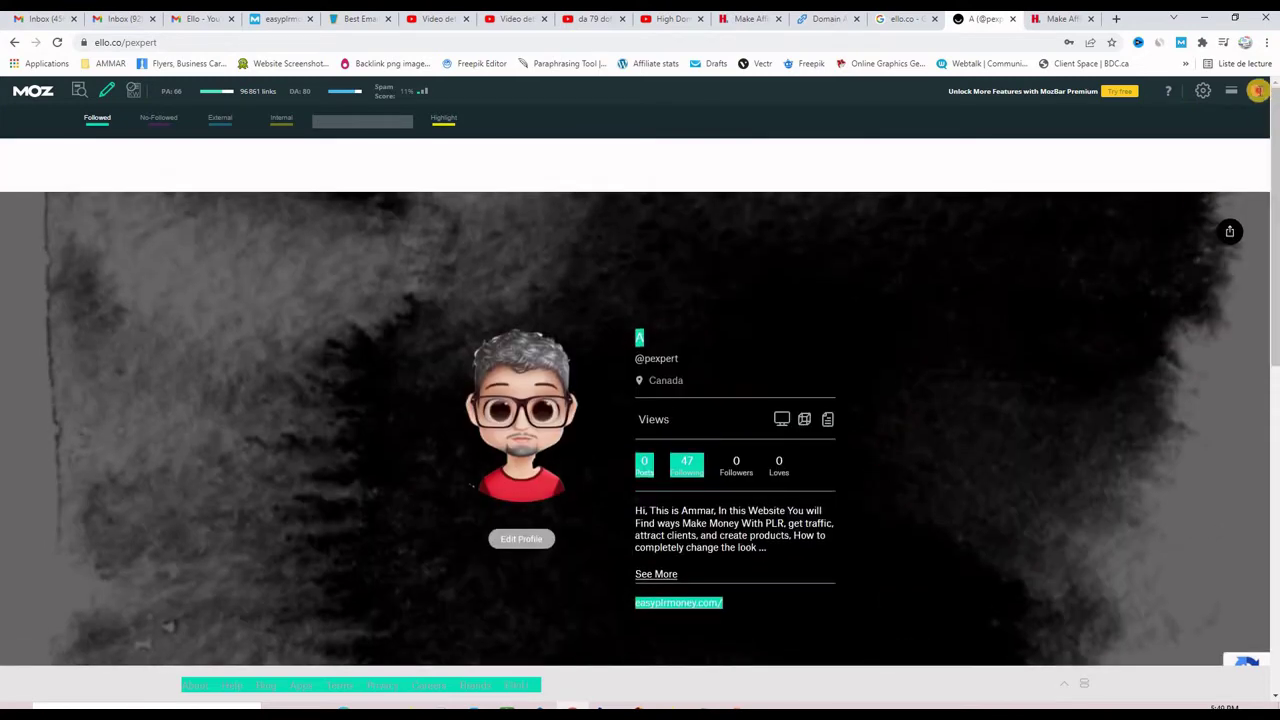
click(1256, 91)
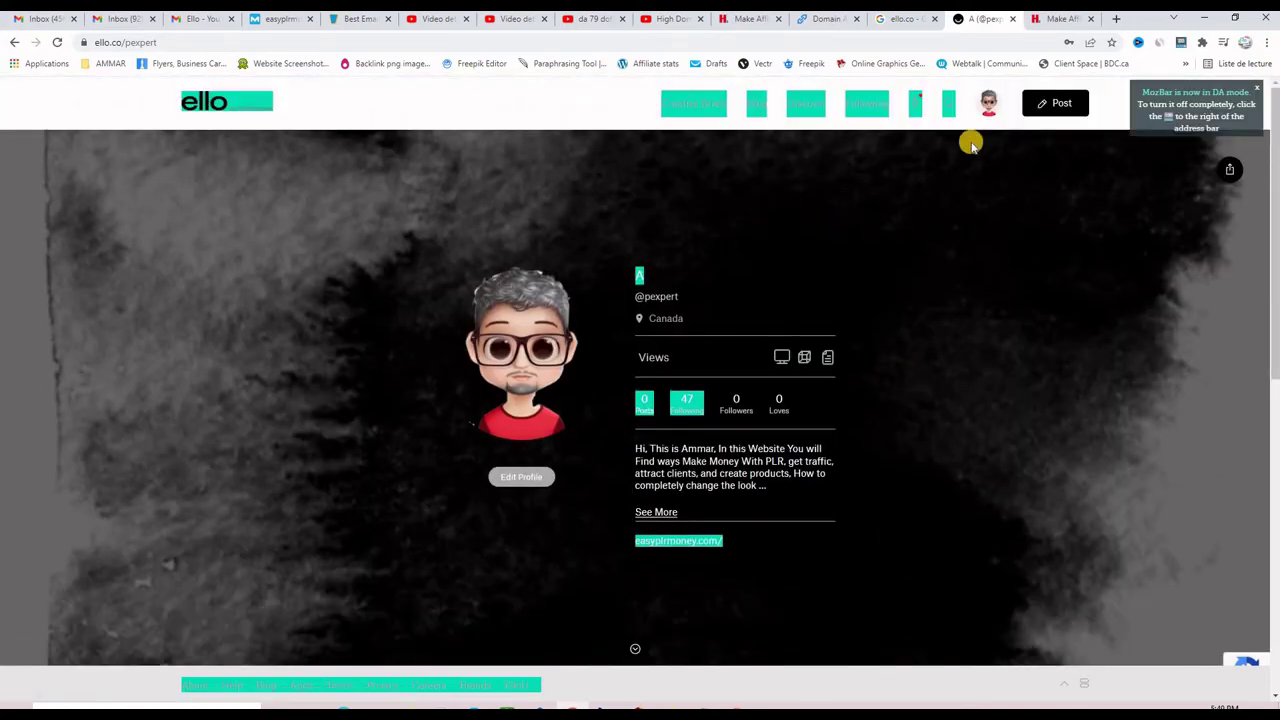
Open the Ello account settings, review the profile's bio and links fields, and view the public profile from there.
click(987, 106)
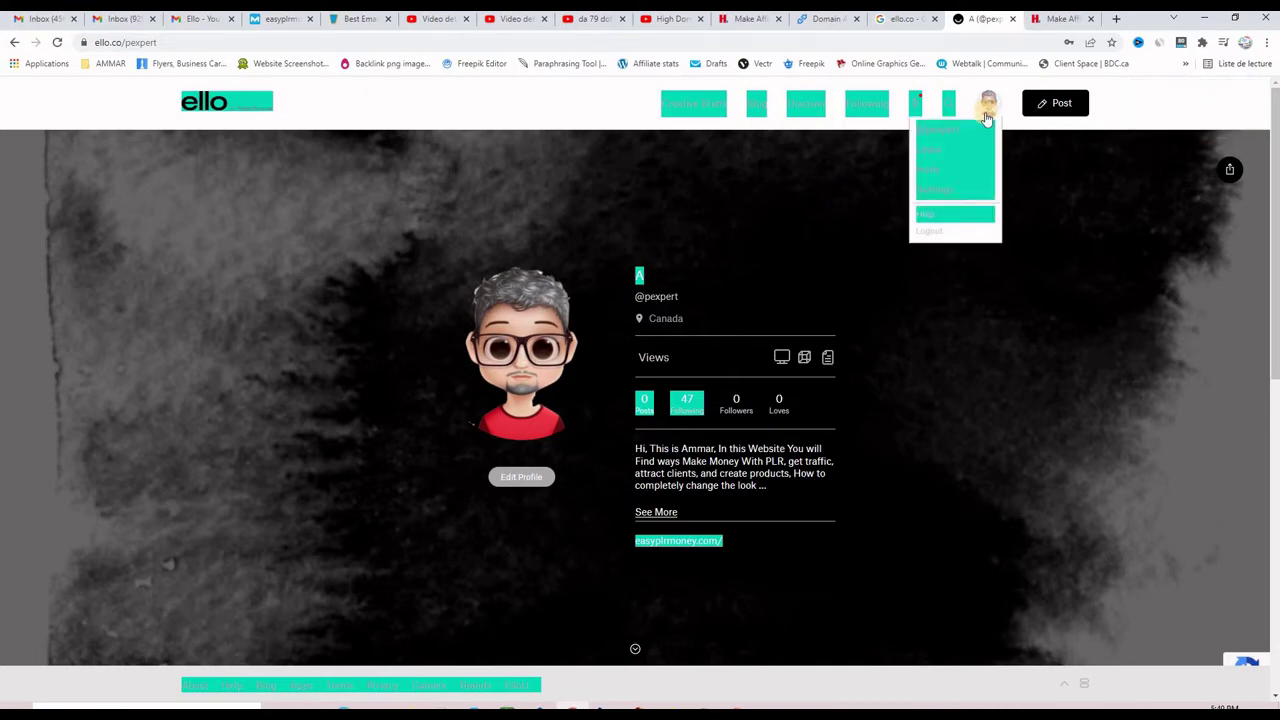
click(933, 191)
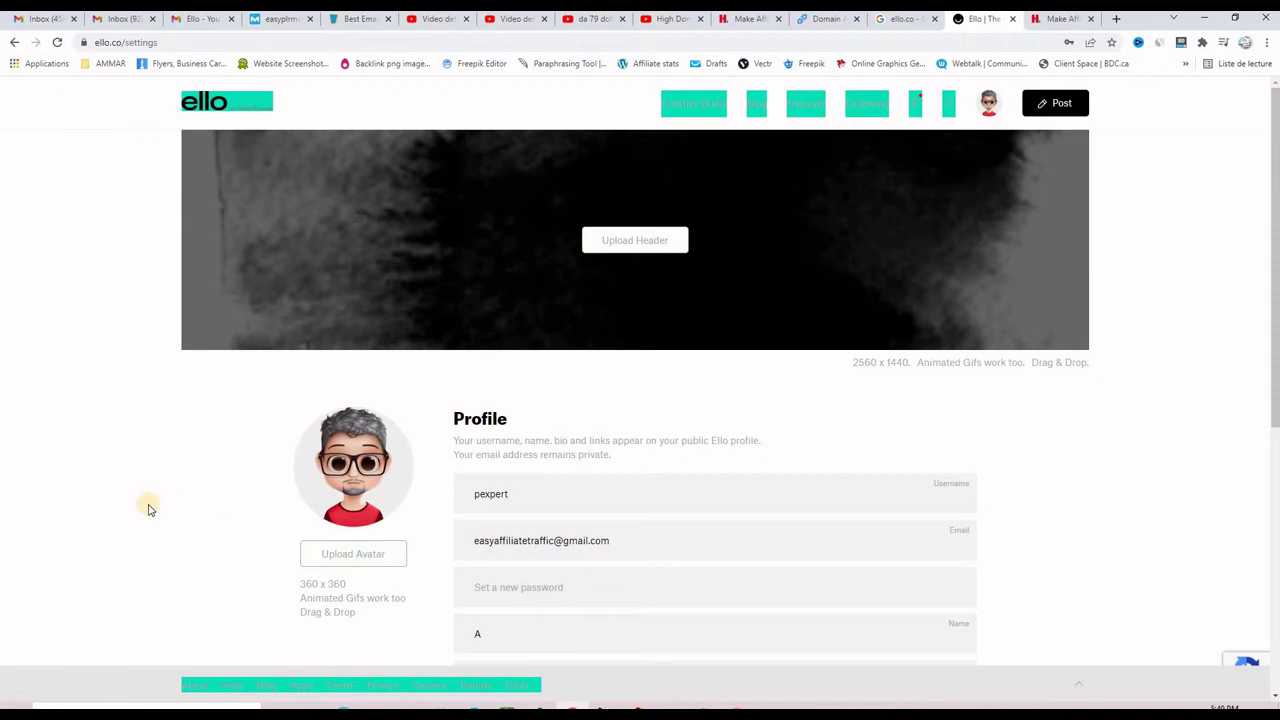
scroll(377, 398, down, 3)
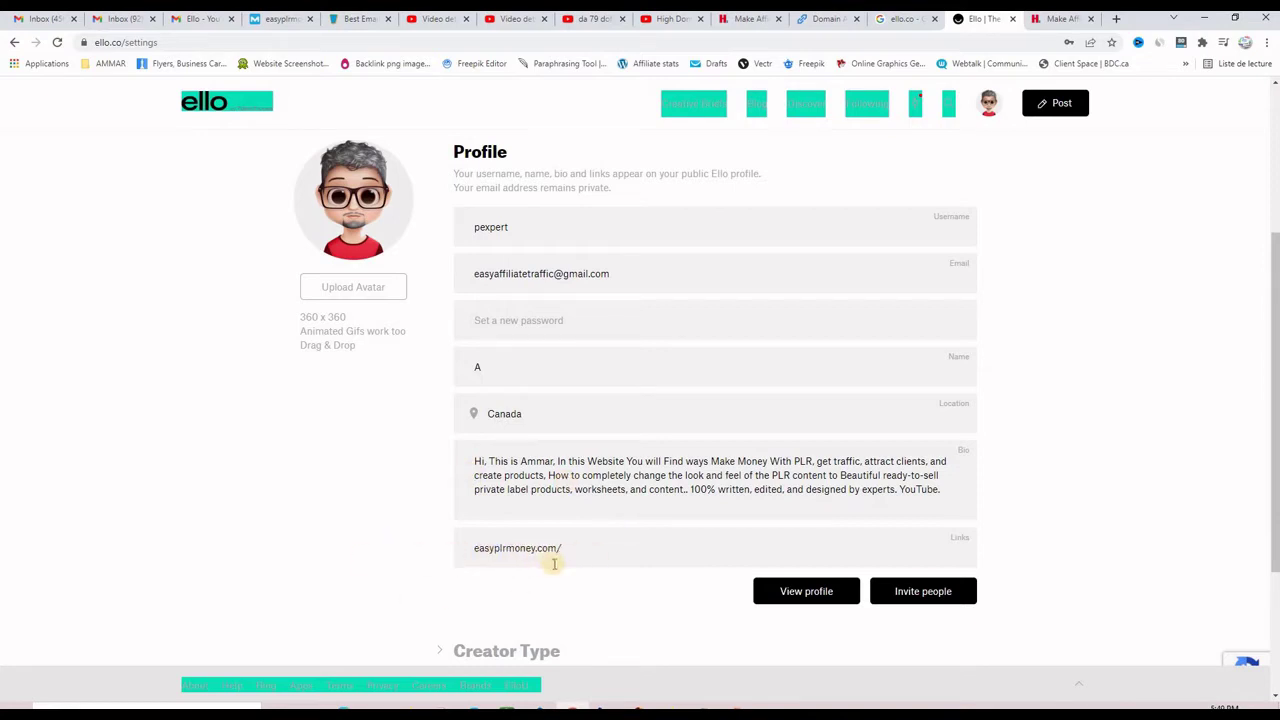
scroll(555, 563, down, 2)
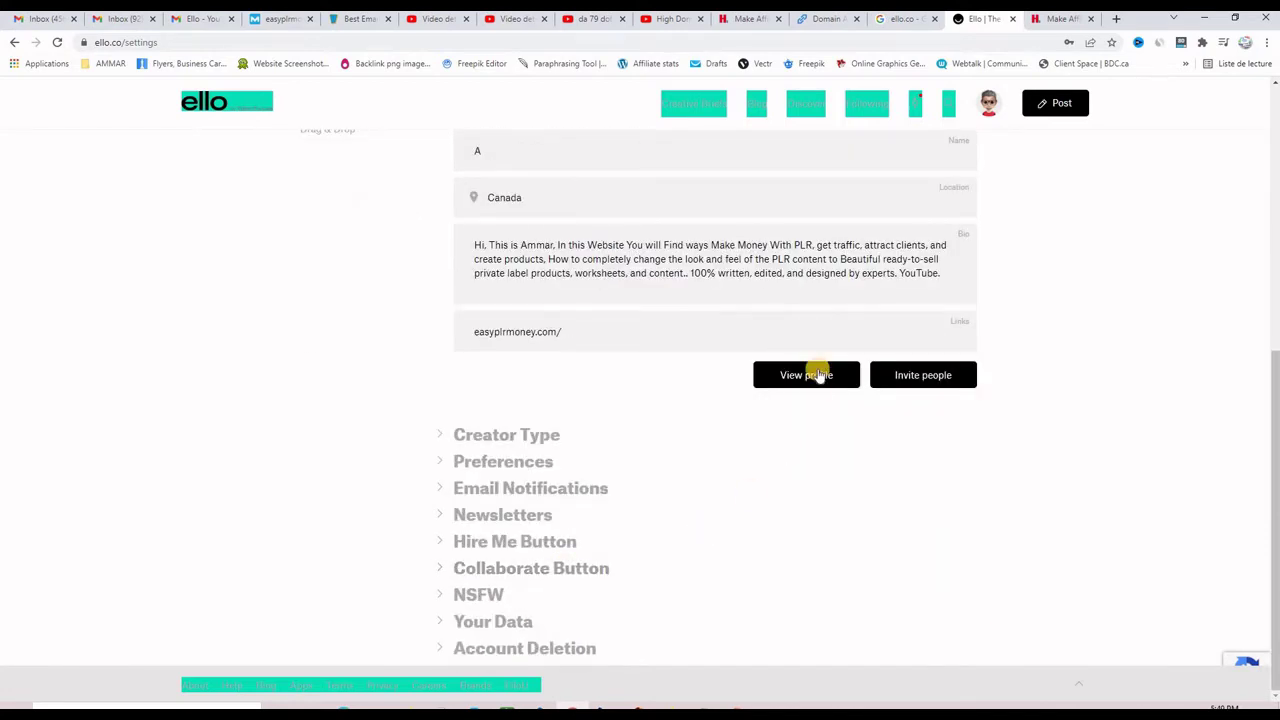
click(806, 376)
scroll(923, 394, down, 1)
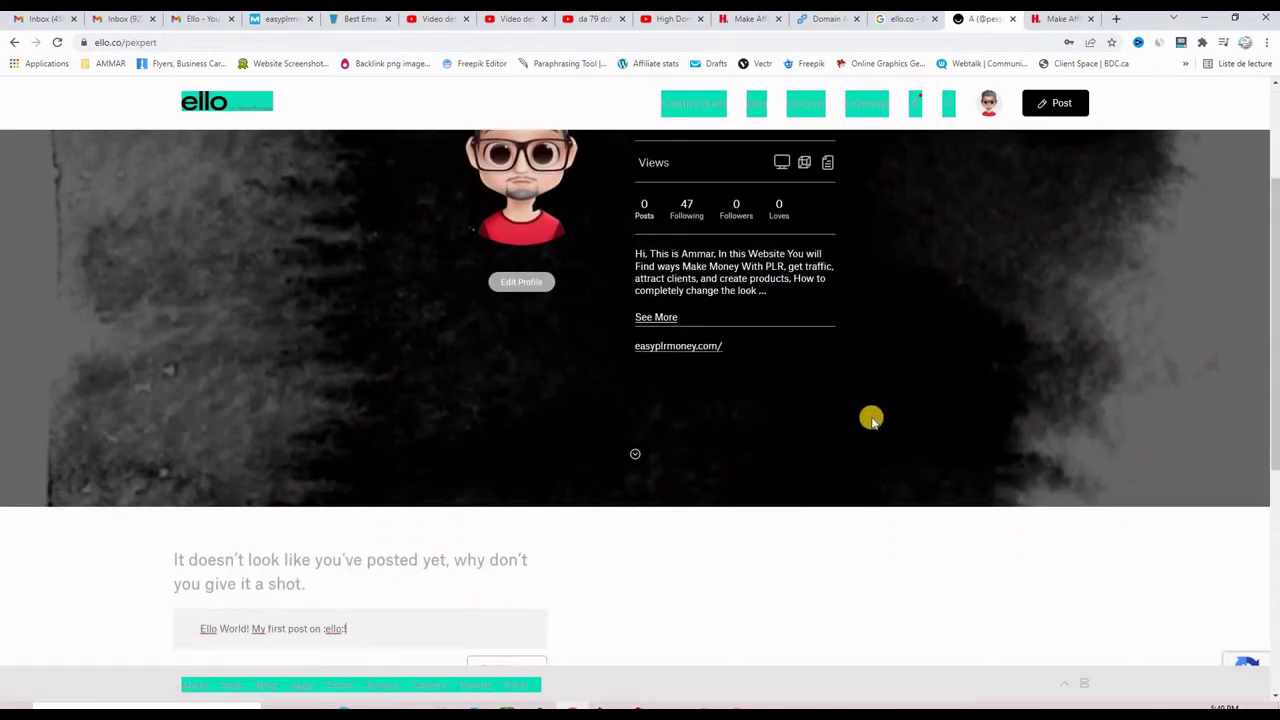
scroll(830, 460, up, 1)
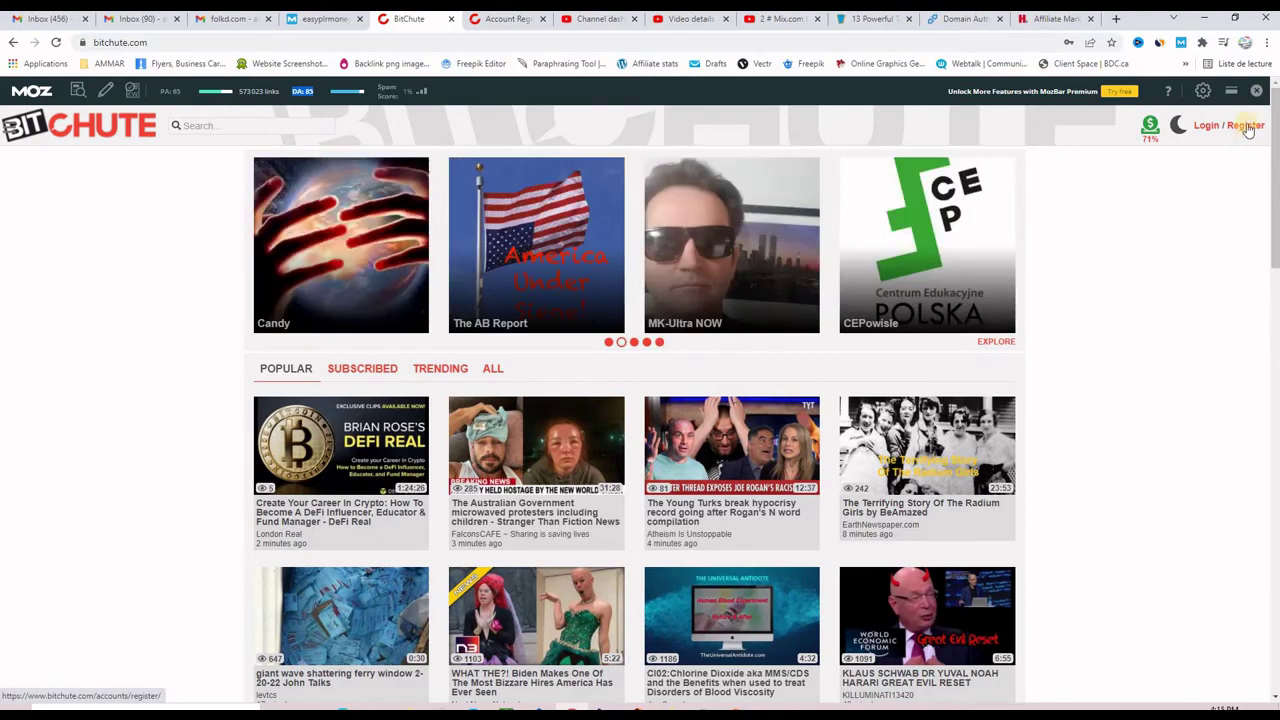
Look over the BitChute account registration form, from the username field to the policy acceptance and account creation.
click(500, 19)
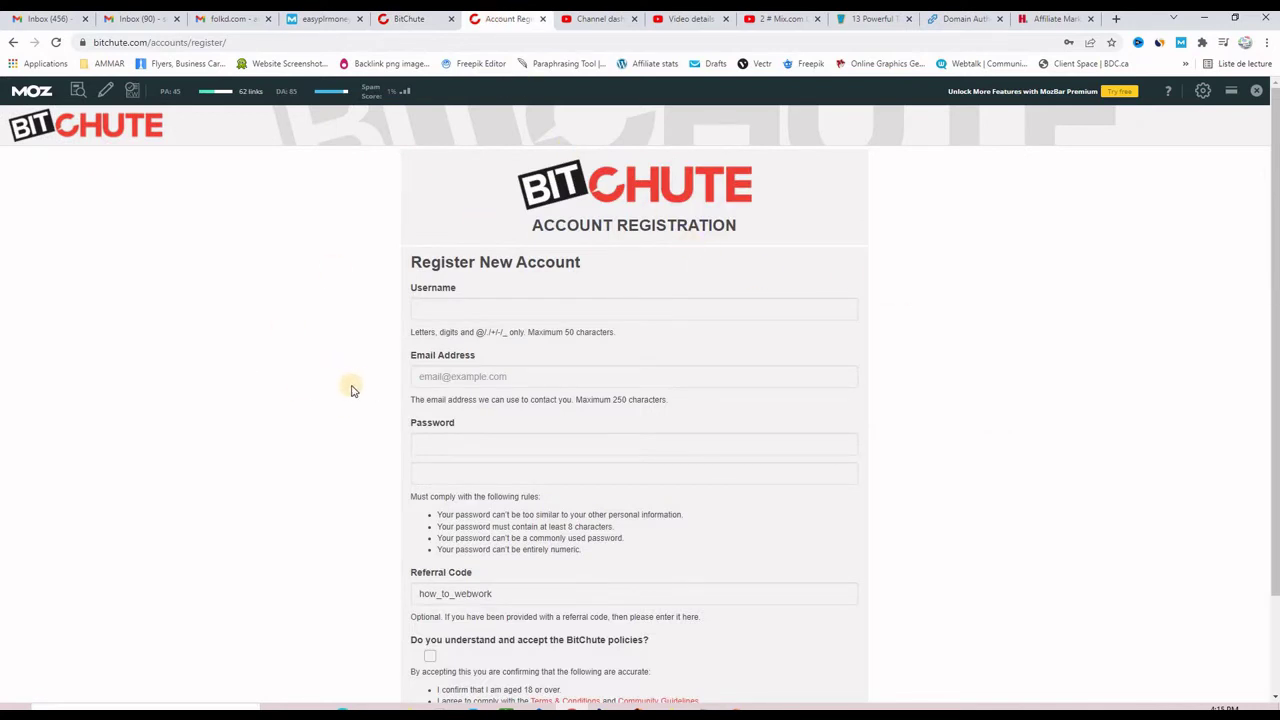
scroll(772, 350, down, 1)
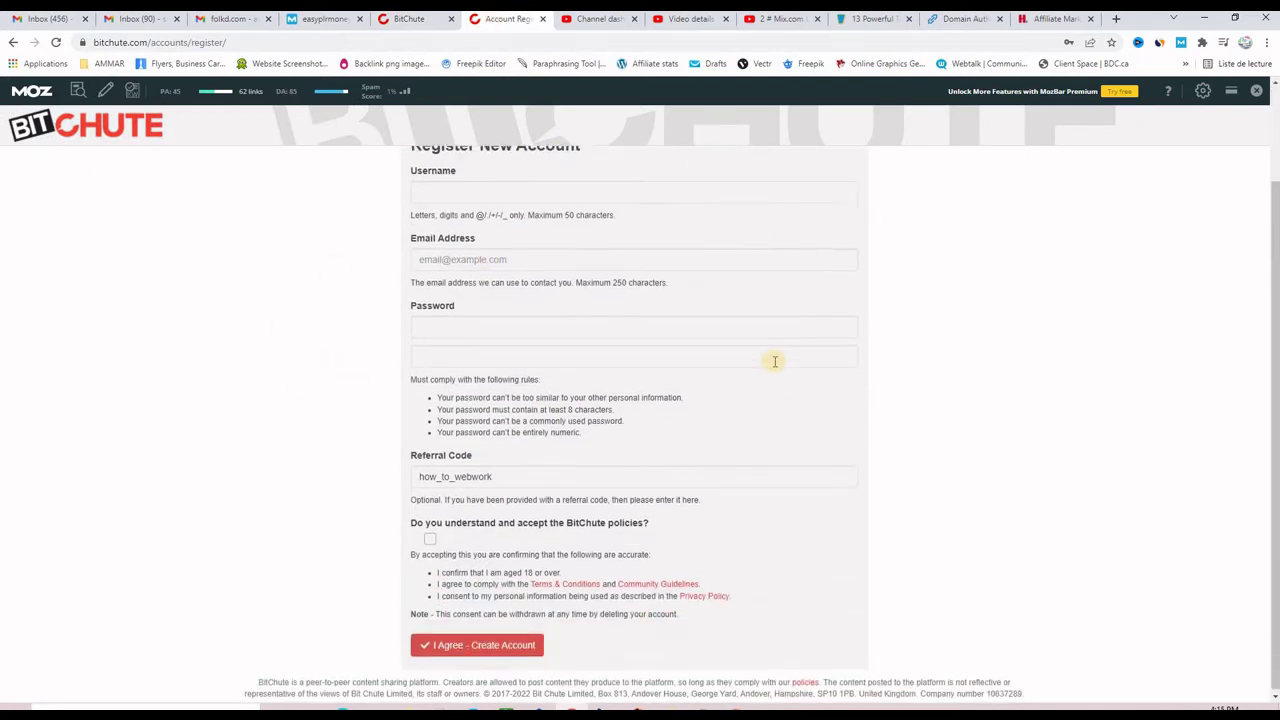
scroll(786, 378, up, 1)
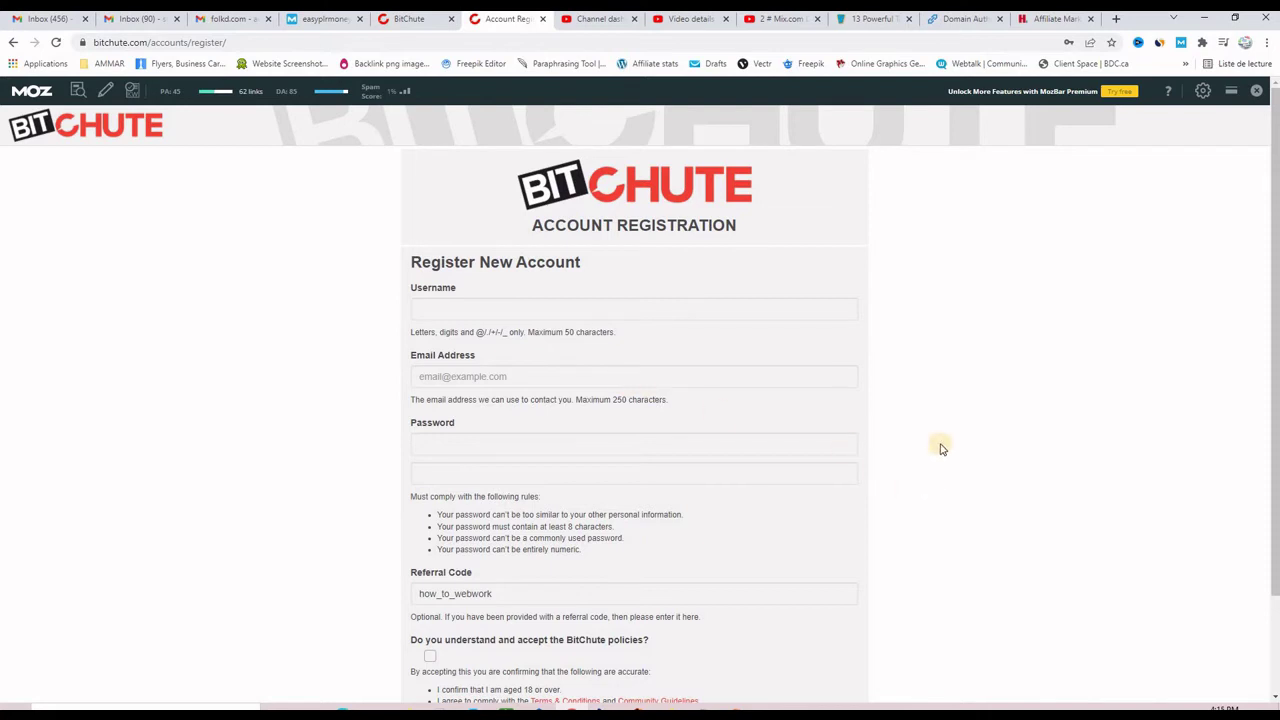
scroll(890, 450, down, 1)
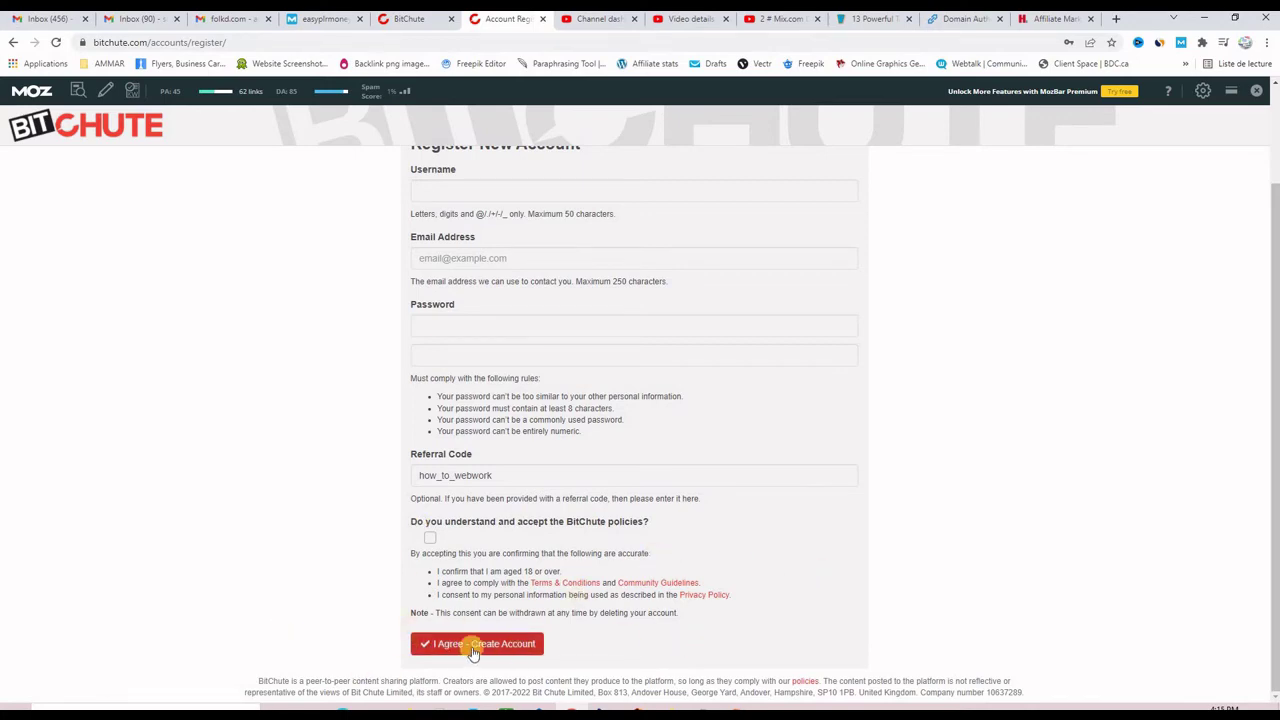
Return to the BitChute home page and log in with the existing account.
click(410, 19)
click(1208, 128)
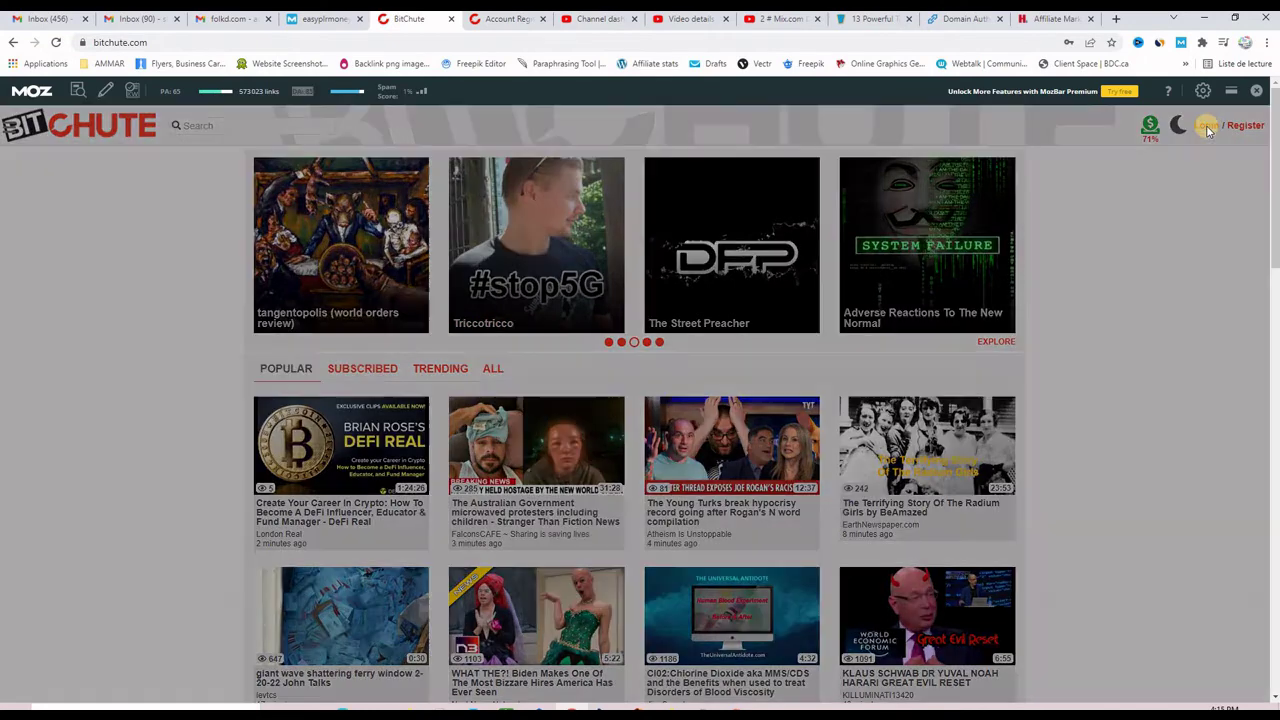
click(718, 349)
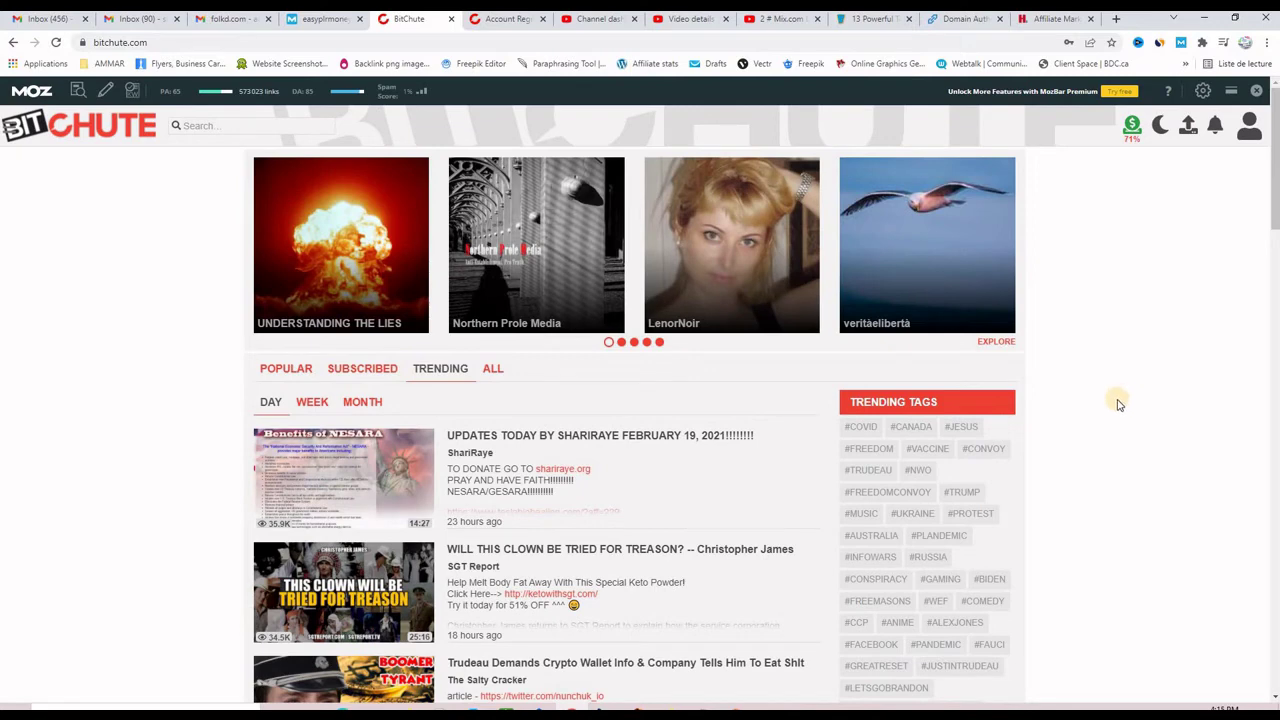
Open the BitChute profile's settings and review the personal details, including the Website URL field.
click(1249, 130)
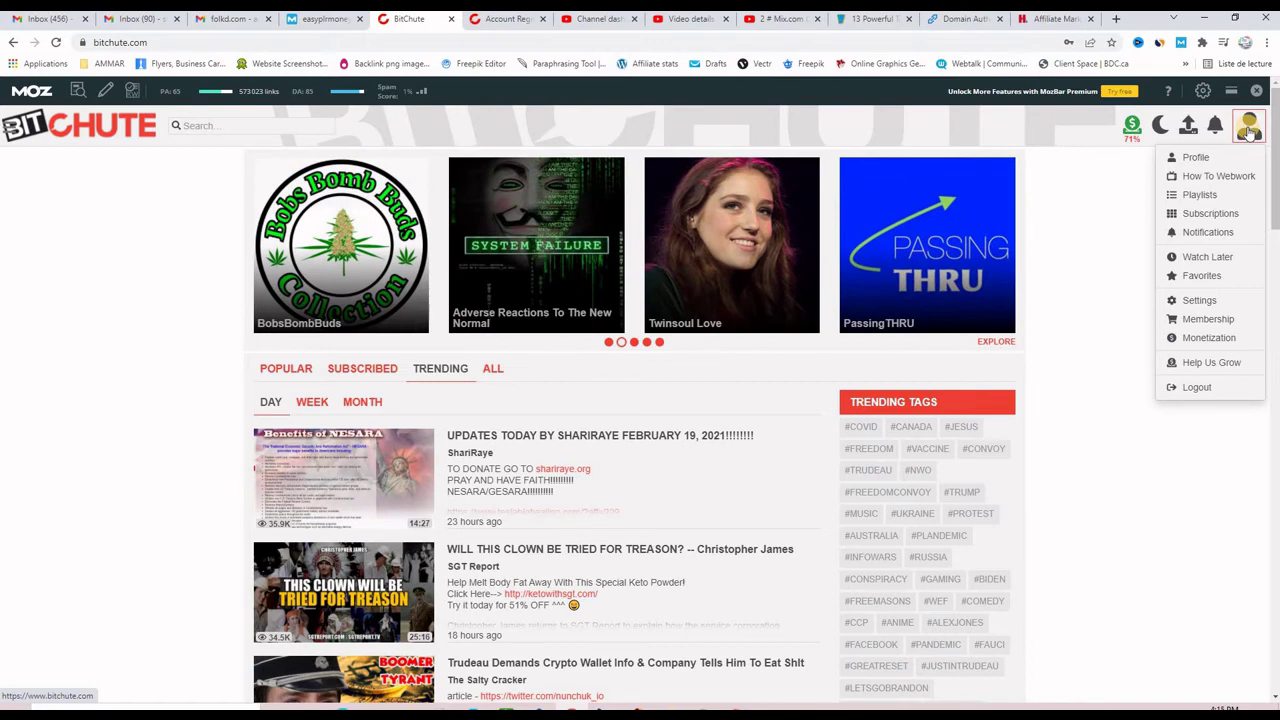
click(1195, 157)
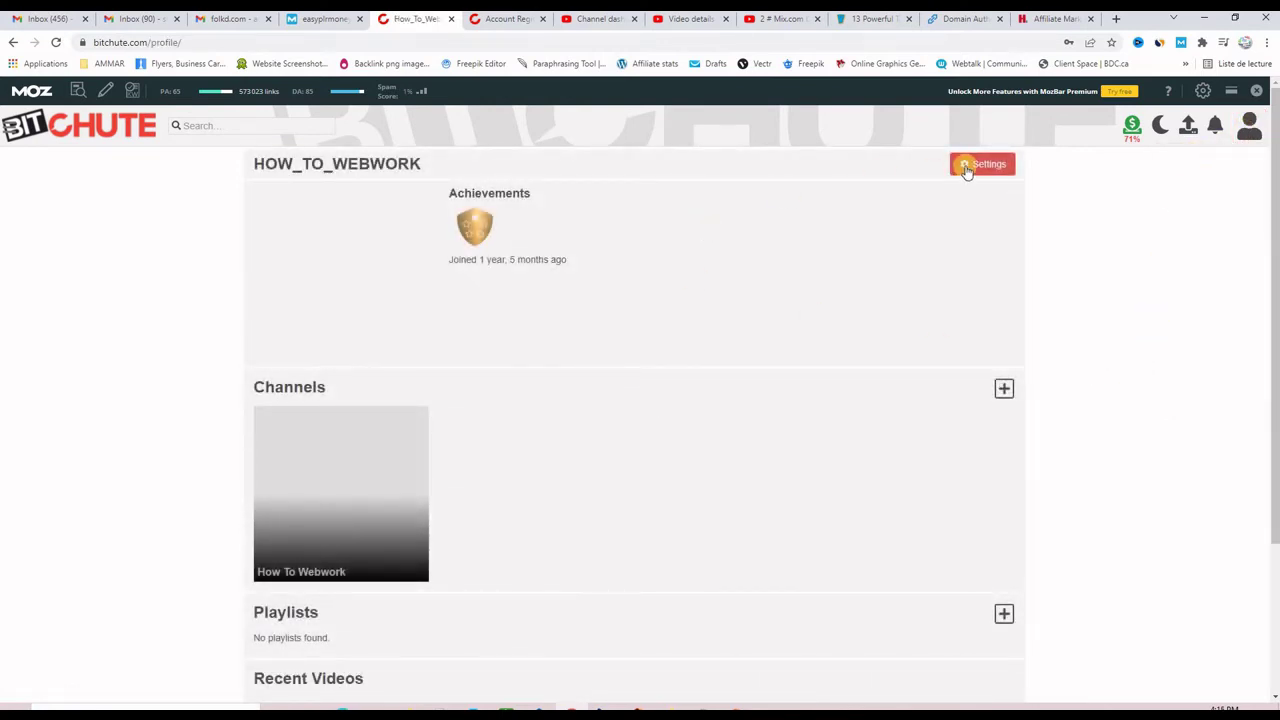
click(978, 166)
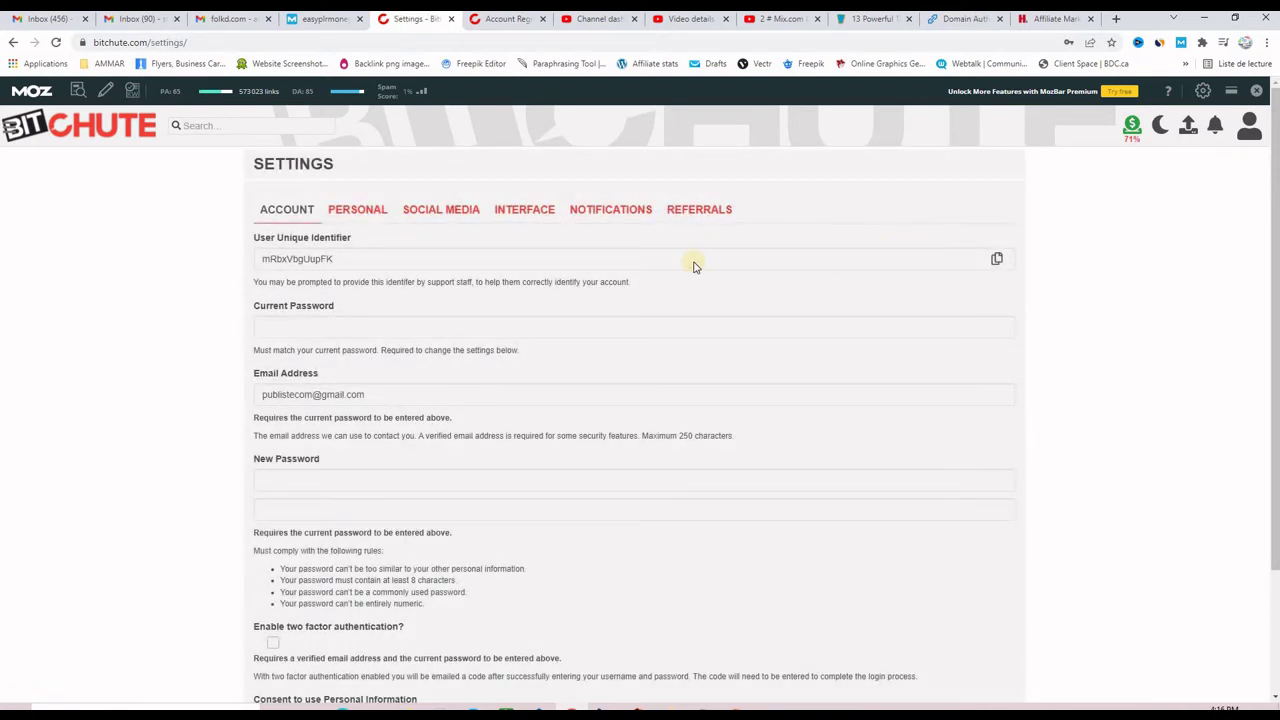
click(362, 211)
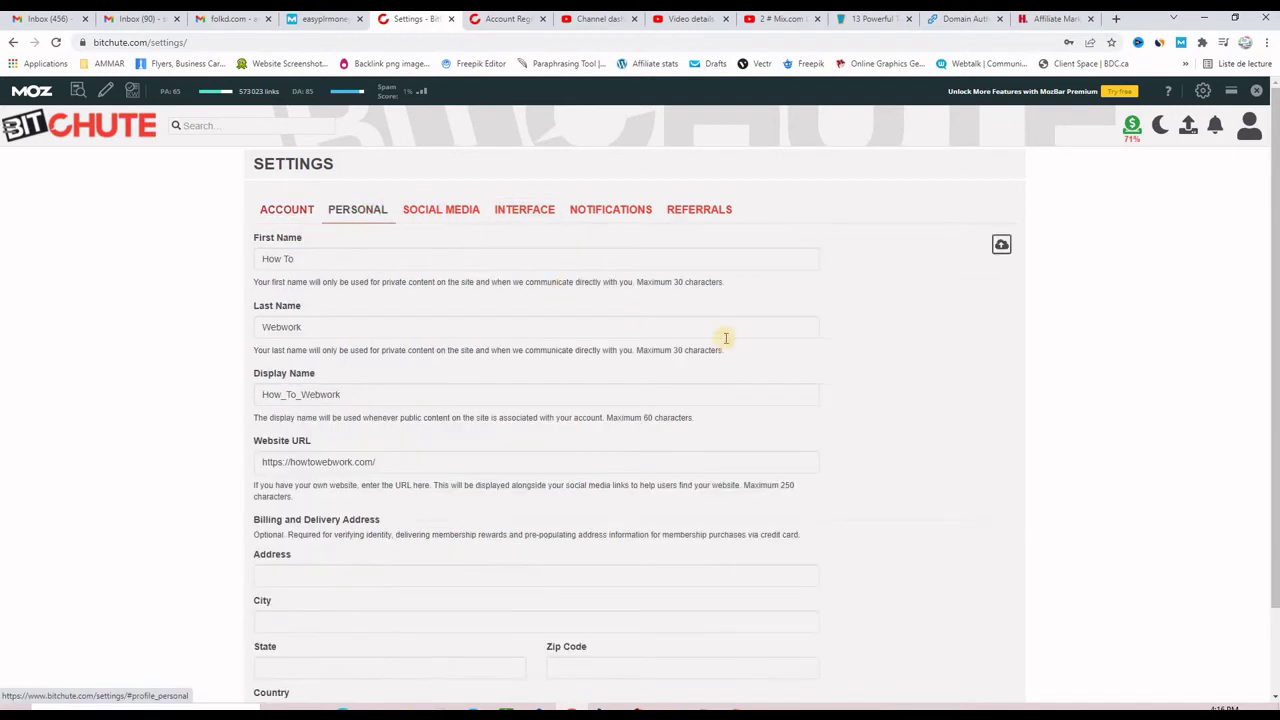
scroll(757, 343, down, 1)
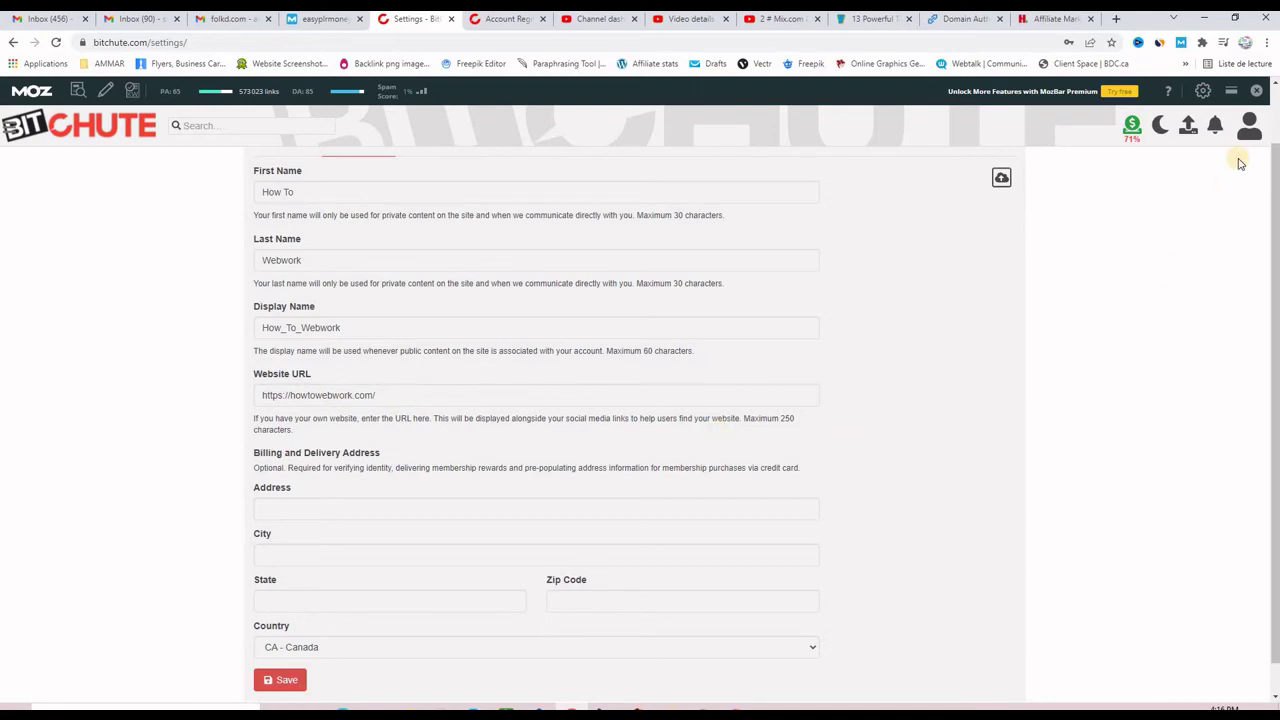
Open the How To Webwork channel's video on becoming an authority with PLR and examine the website links below it.
click(1249, 125)
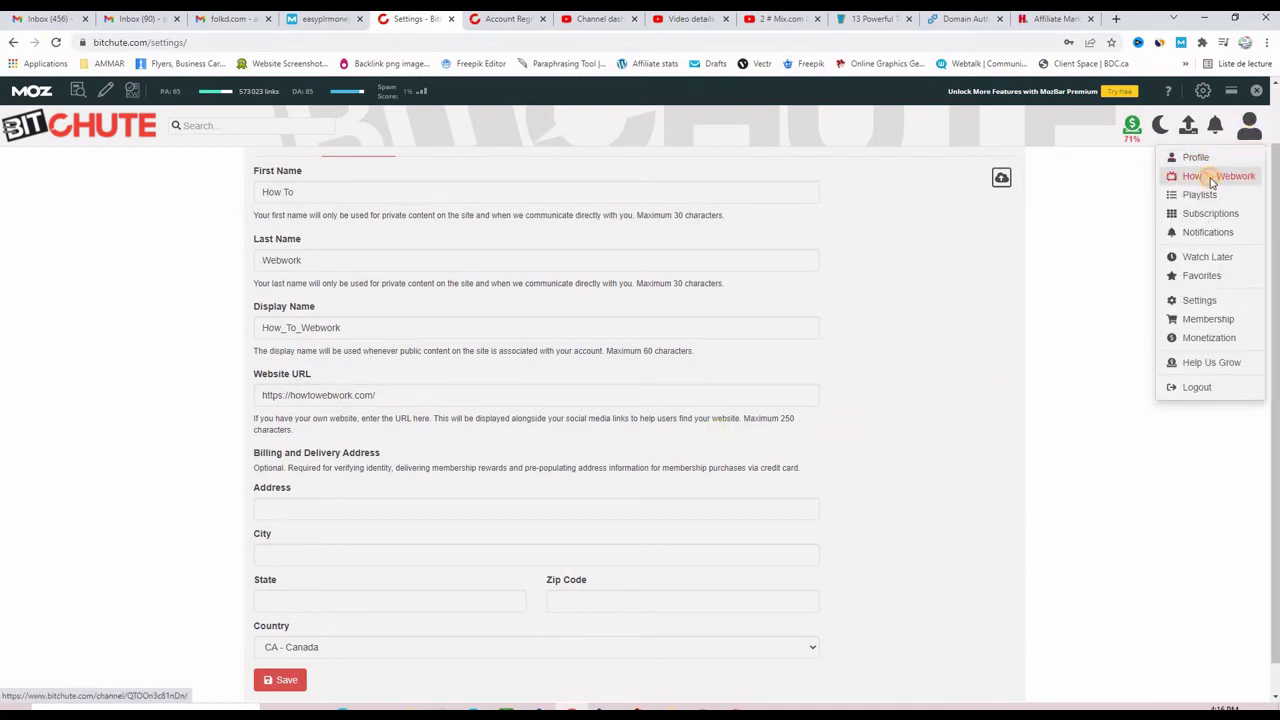
click(1212, 178)
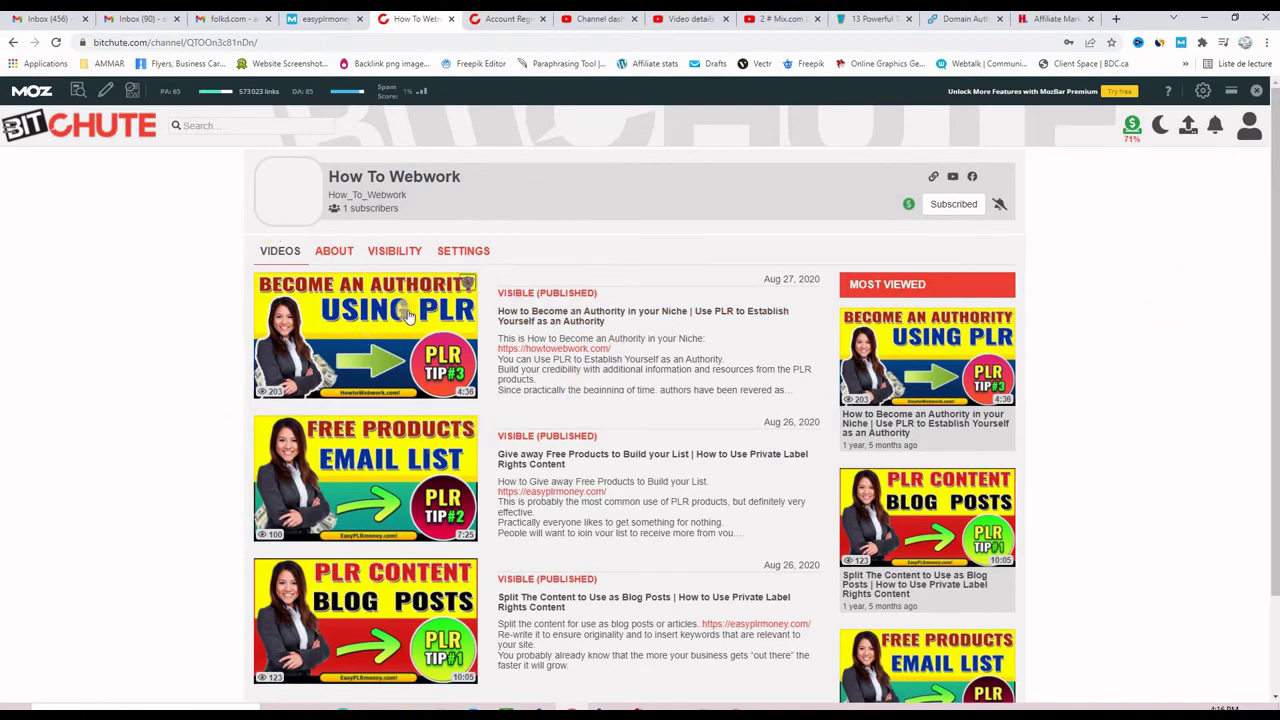
click(408, 316)
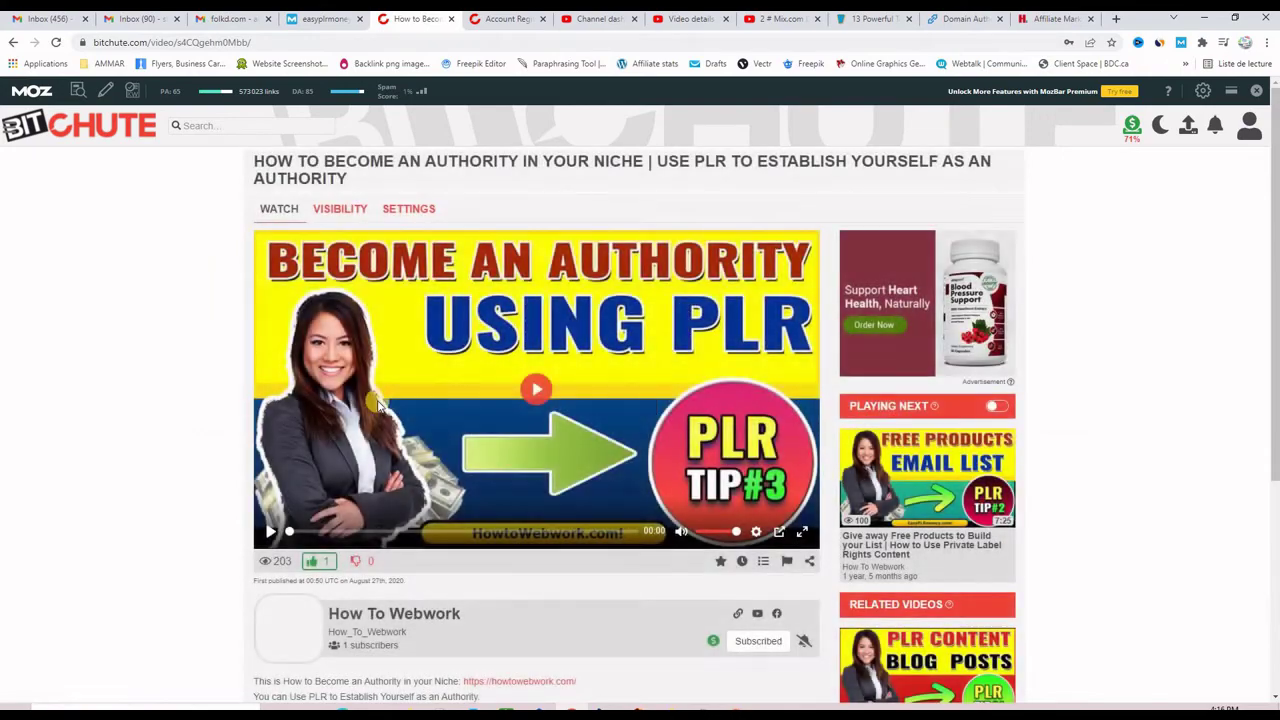
scroll(88, 428, down, 1)
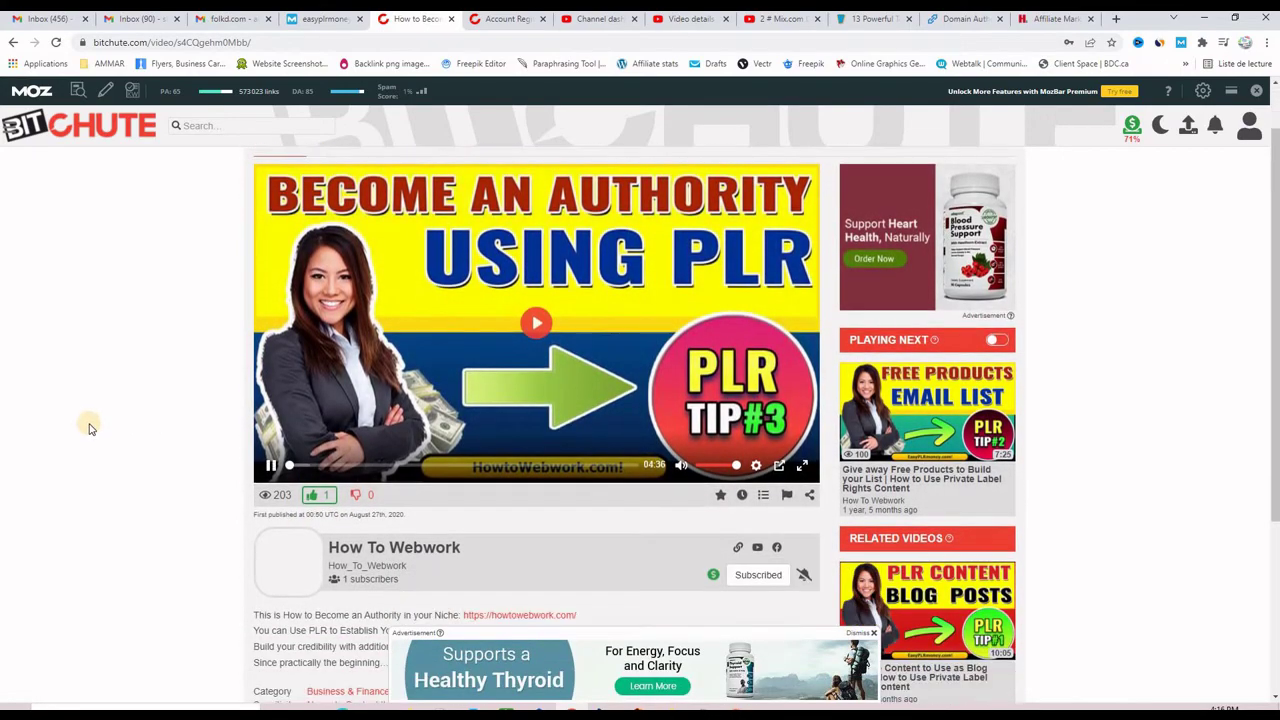
scroll(88, 425, down, 3)
scroll(88, 425, up, 4)
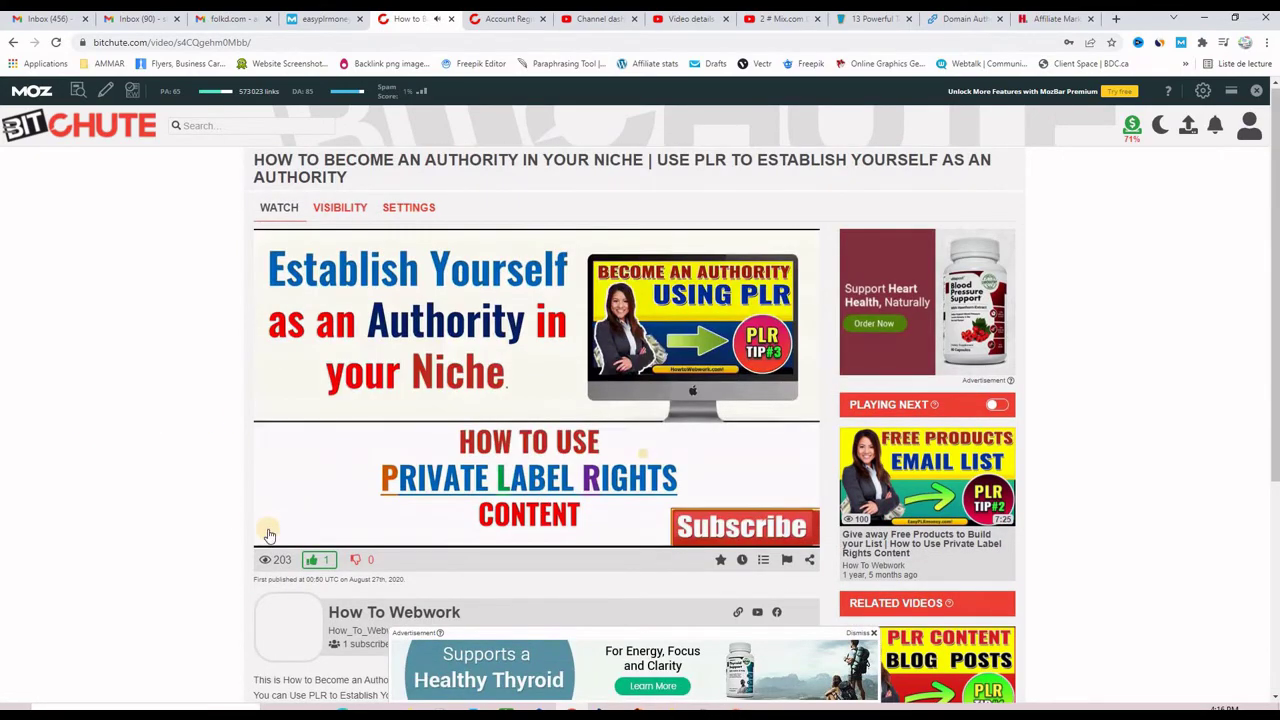
scroll(114, 494, down, 3)
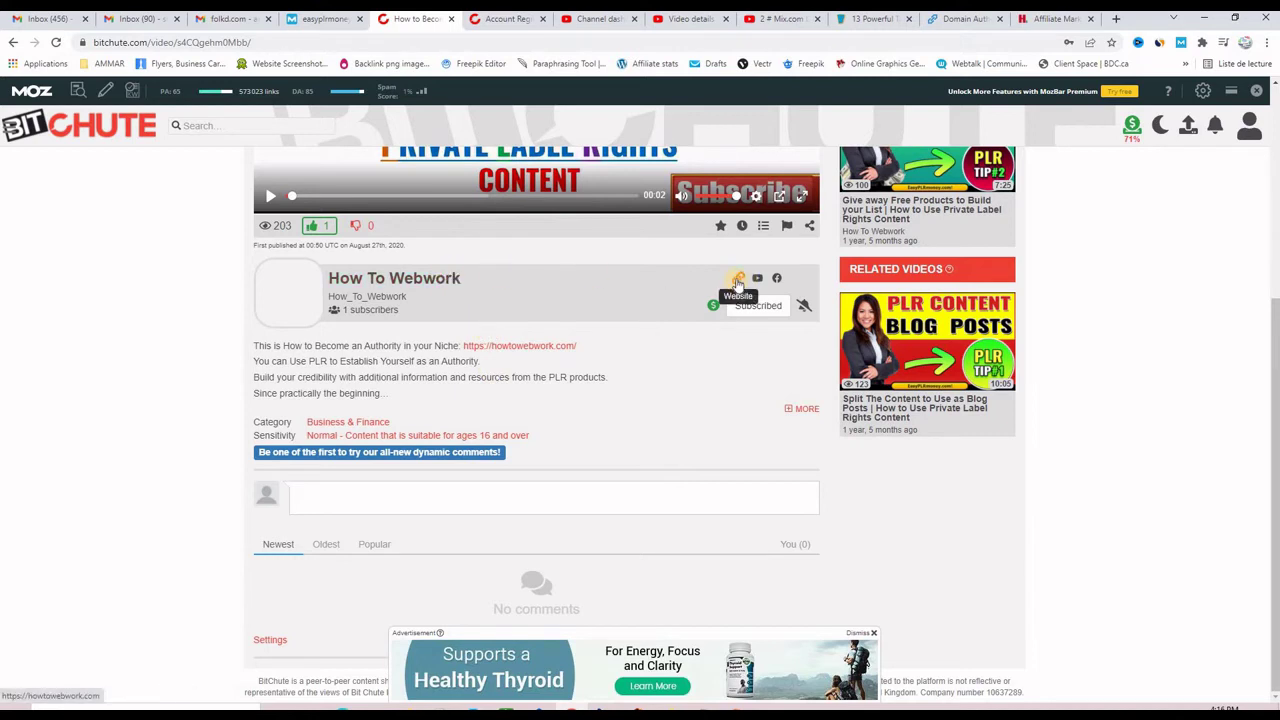
Highlight the followed links with MozBar, open the channel's website link to test it, and return to the video page.
click(99, 91)
click(97, 119)
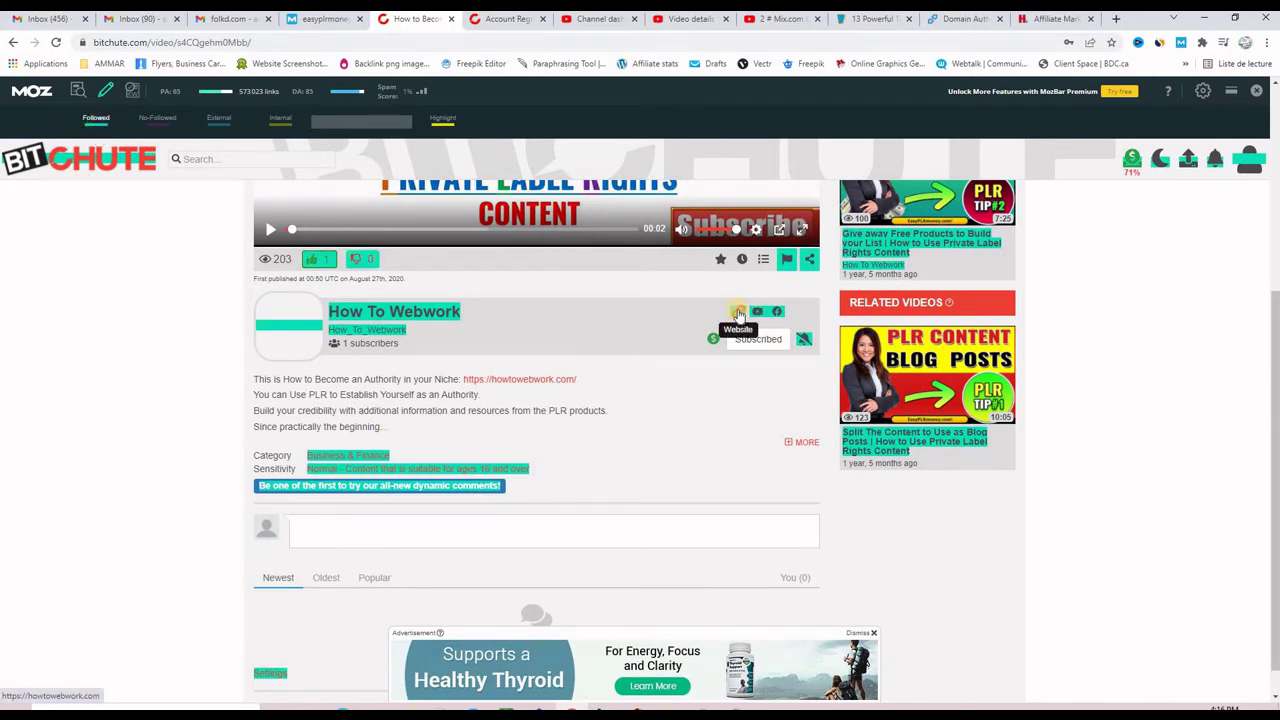
click(737, 313)
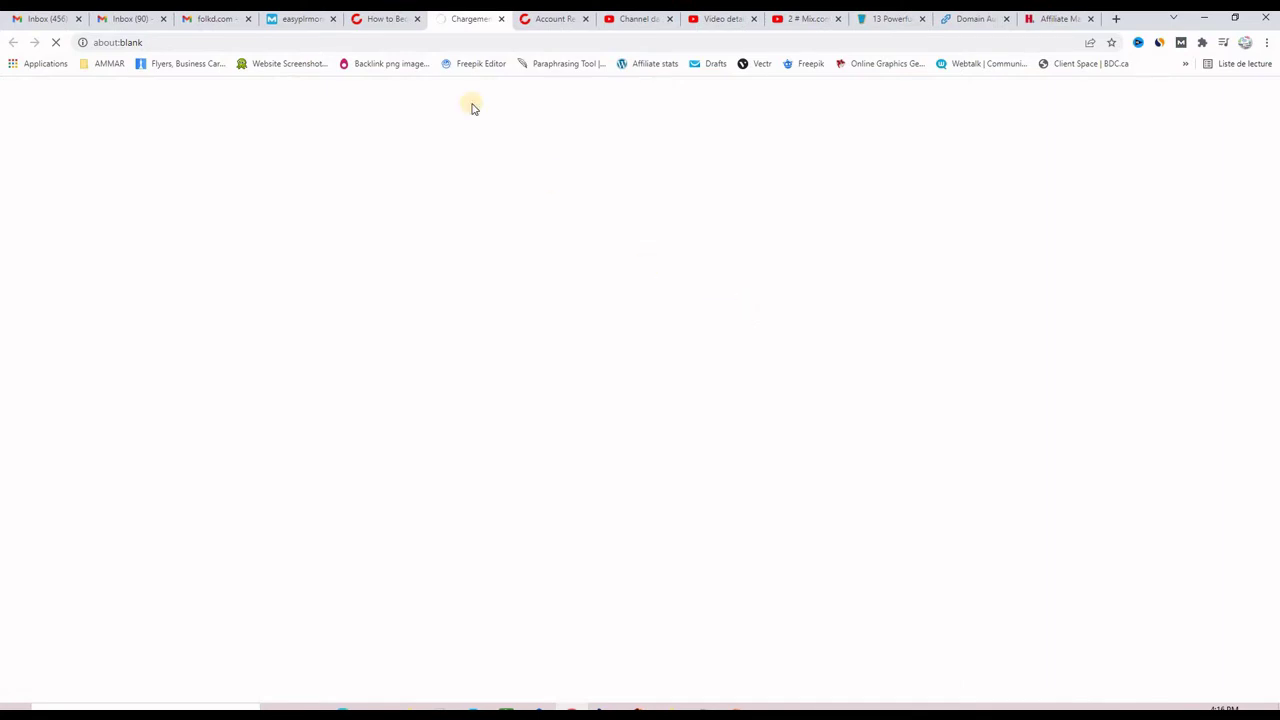
click(390, 18)
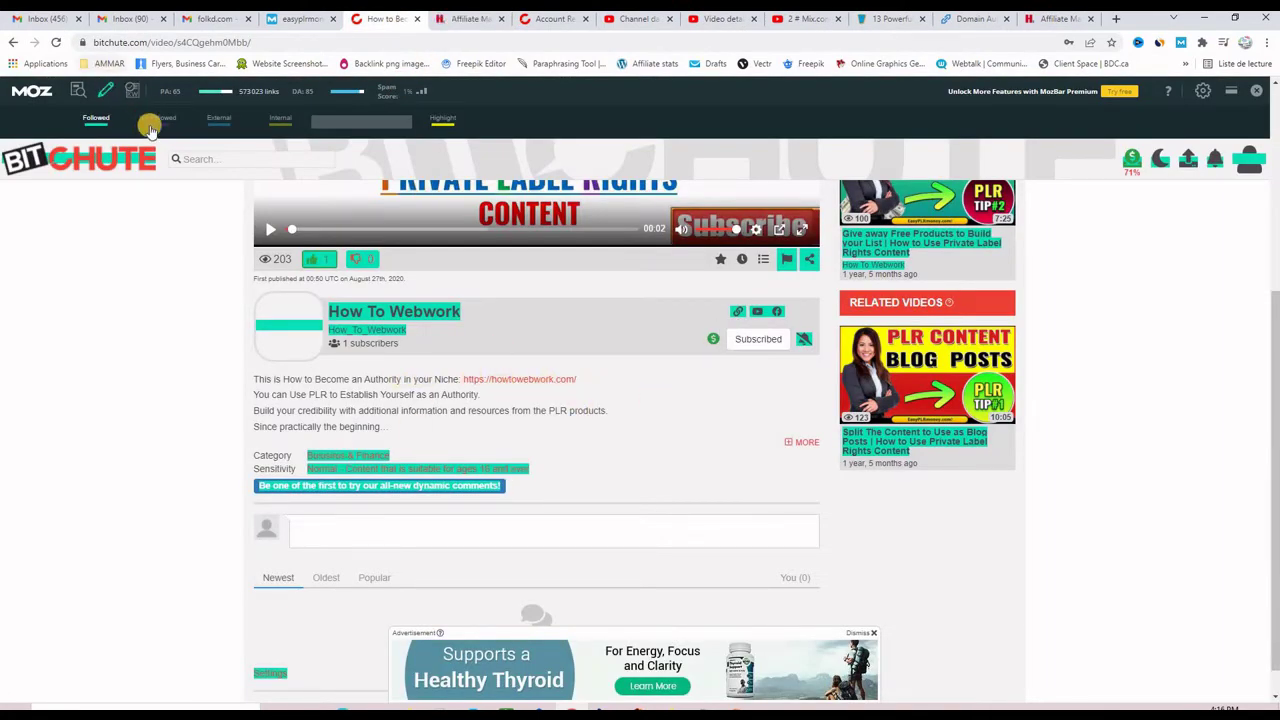
Highlight the video page's no-followed links, compare with the opened howtowebwork.com site, and turn off the followed-link highlighting.
click(157, 120)
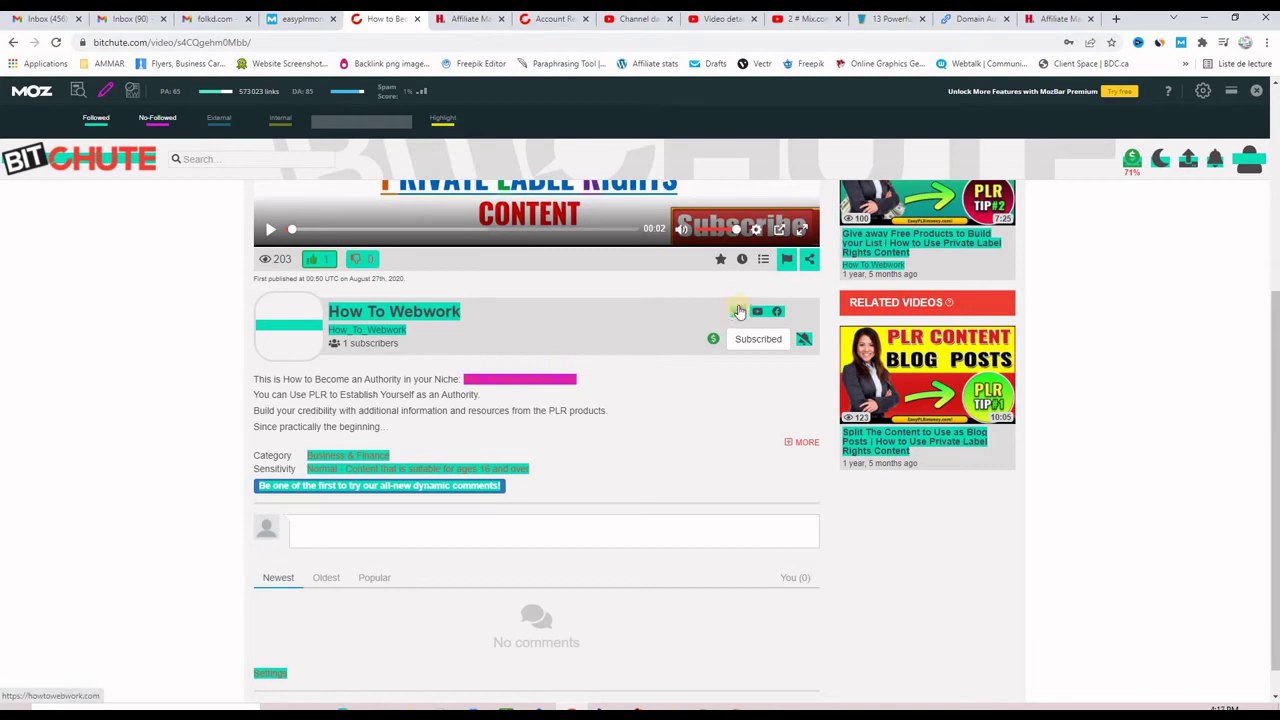
click(470, 19)
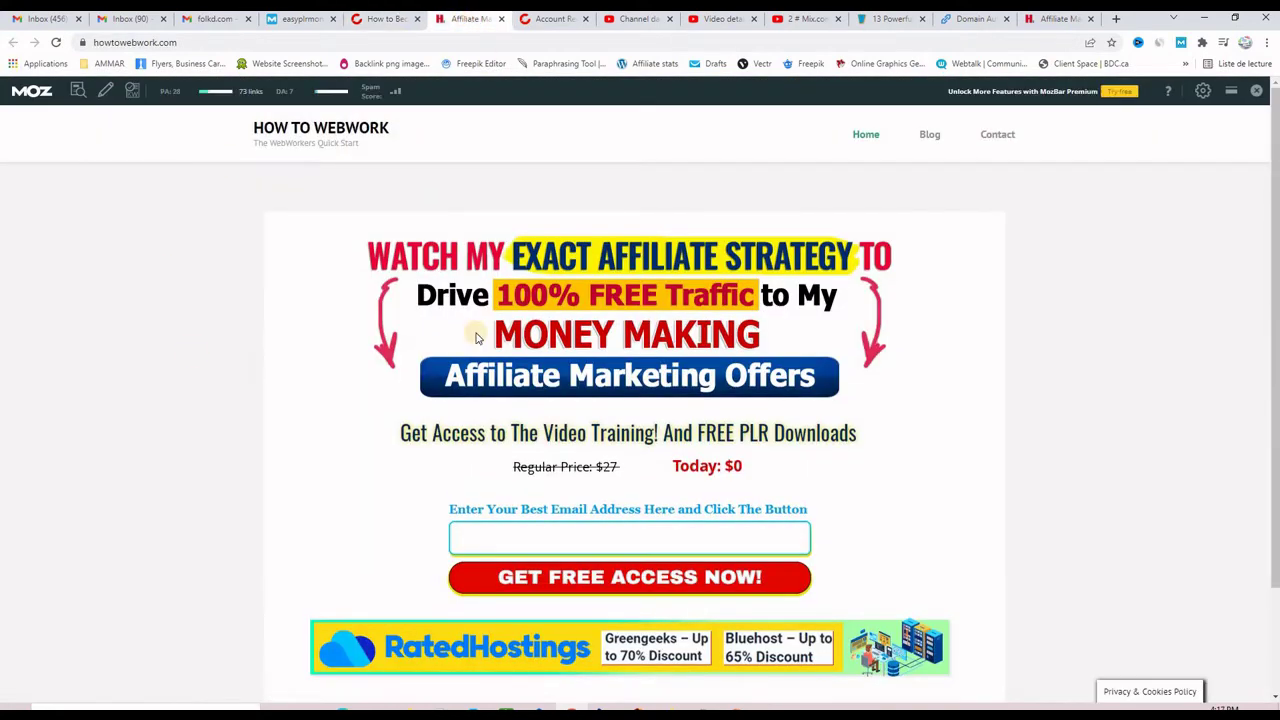
click(383, 19)
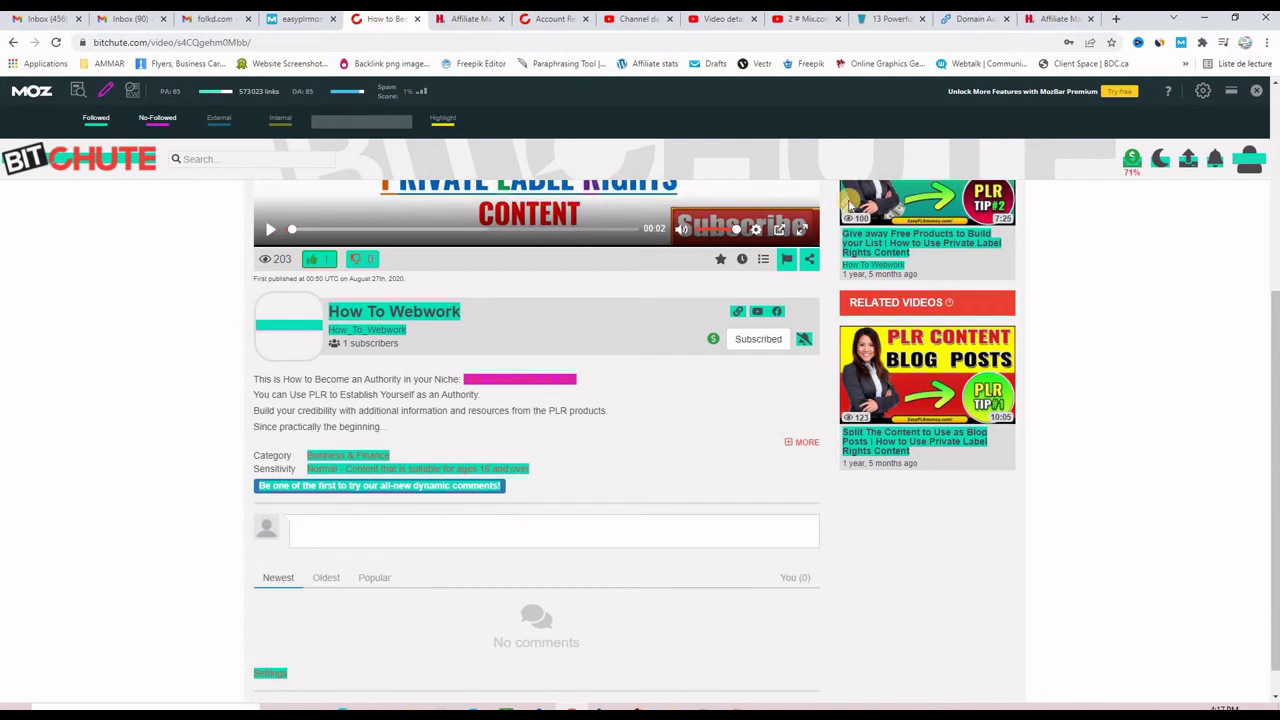
click(92, 120)
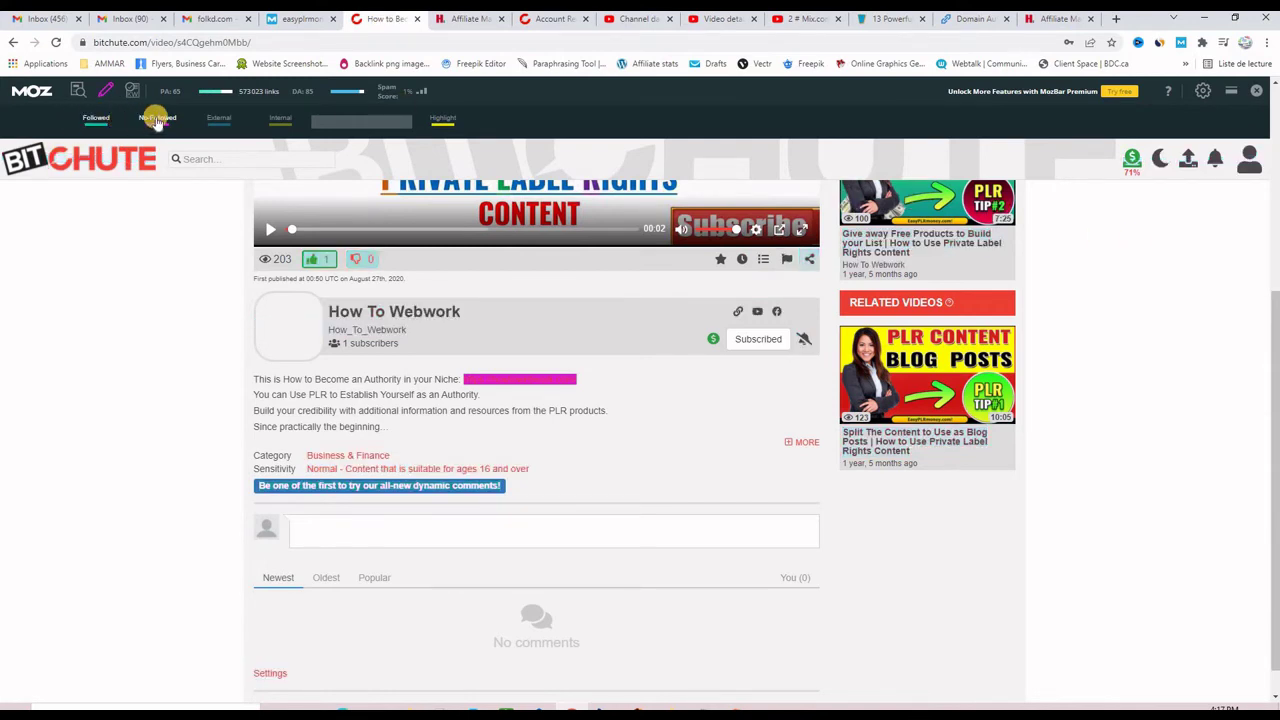
Go back to the BitChute profile and open its personal settings, where the website URL is entered.
click(1249, 161)
click(1200, 192)
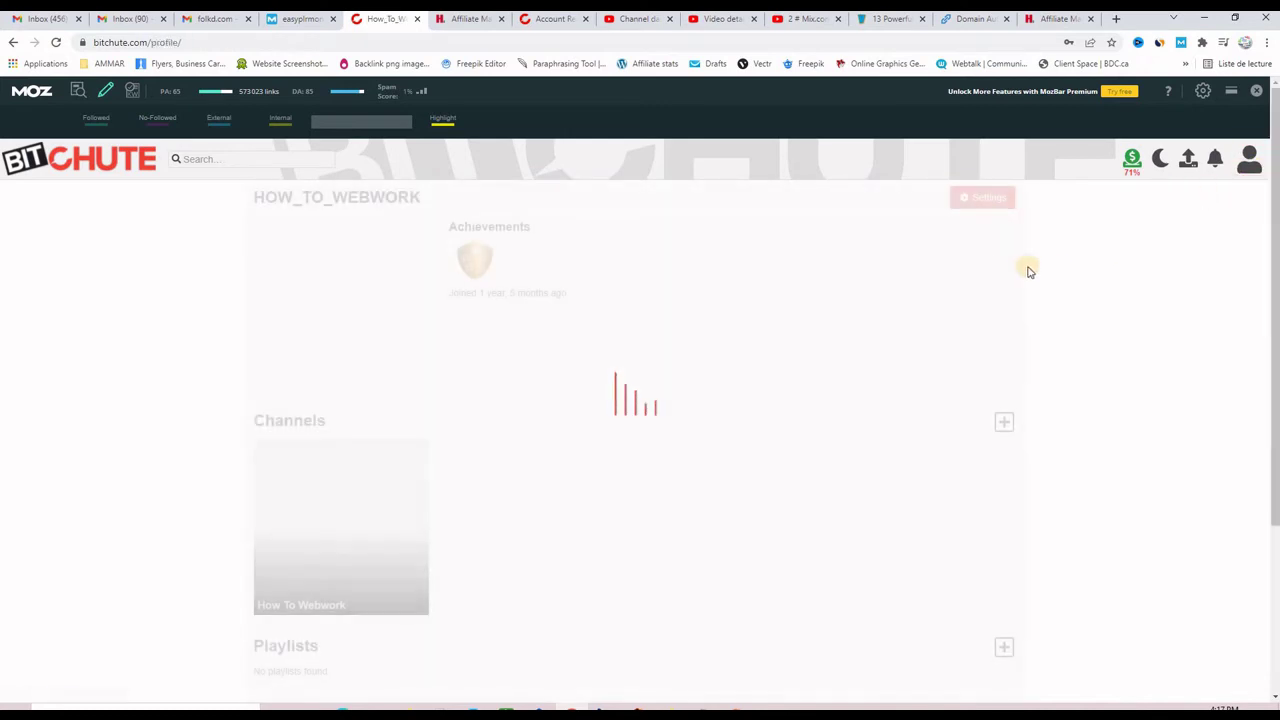
click(980, 197)
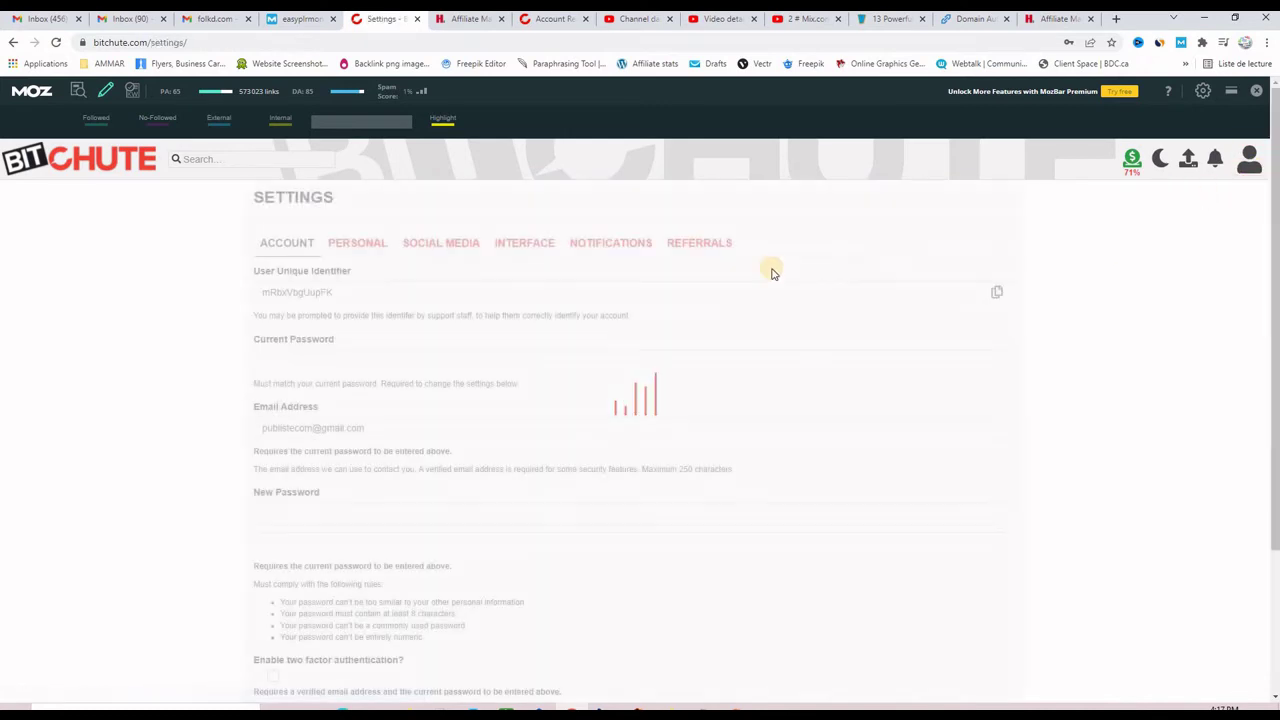
click(357, 243)
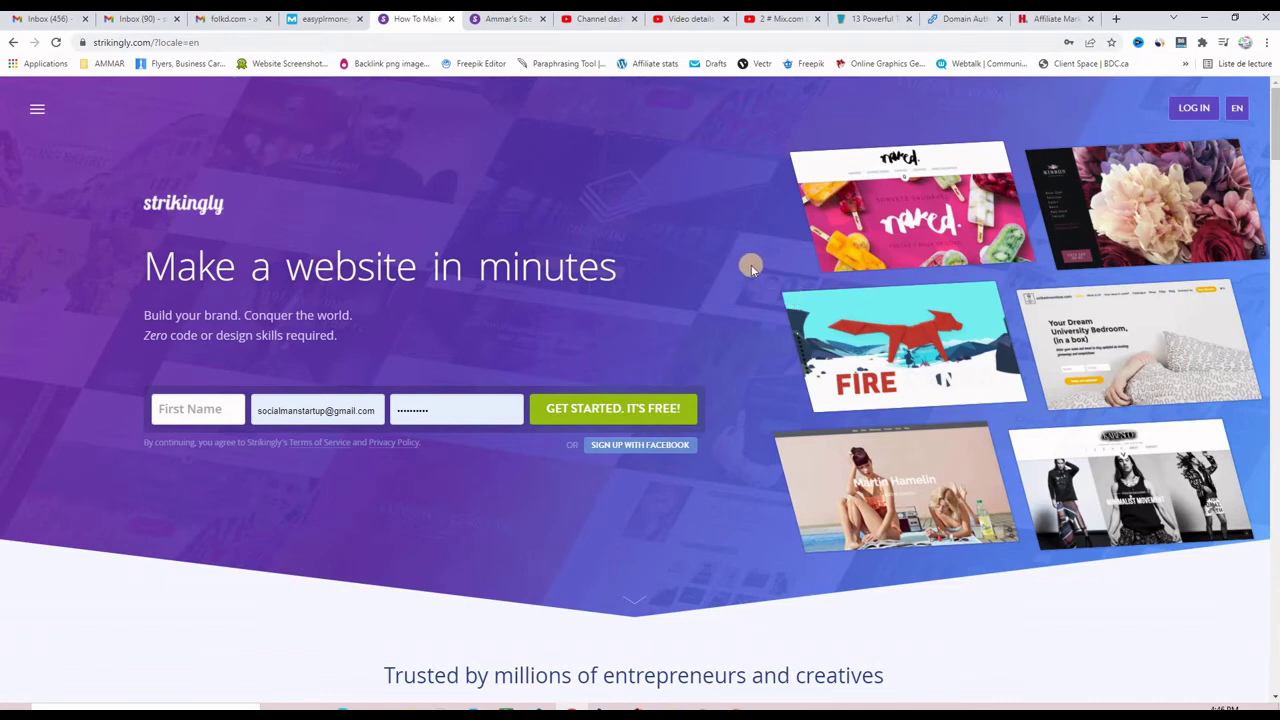
Switch to the howtowebwork.mystrikingly.com site and turn on MozBar to check its domain authority.
click(499, 20)
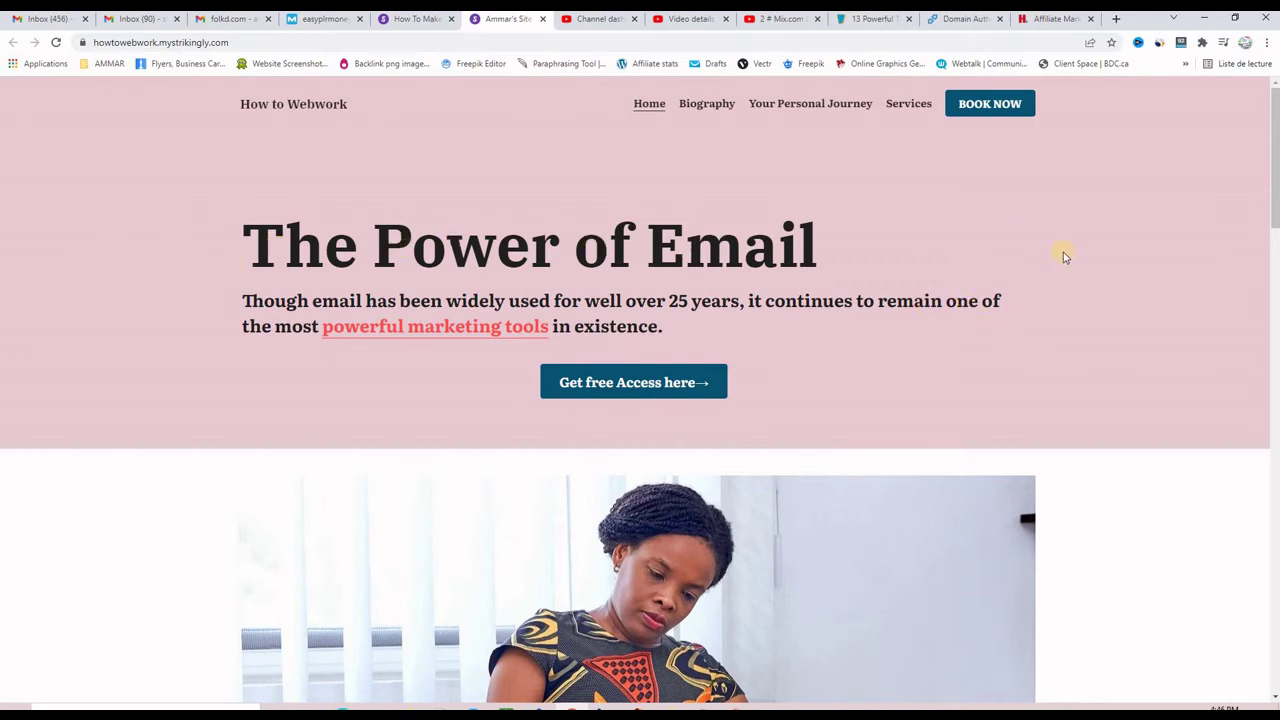
click(1181, 44)
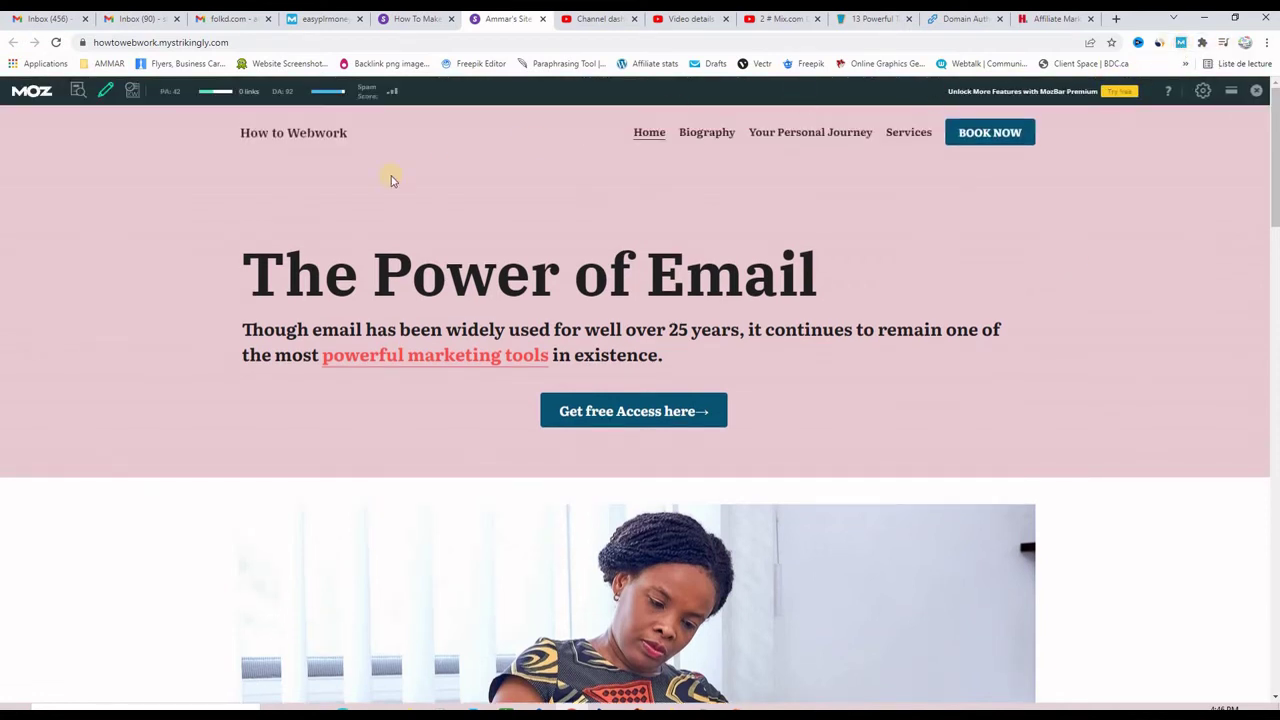
double_click(289, 91)
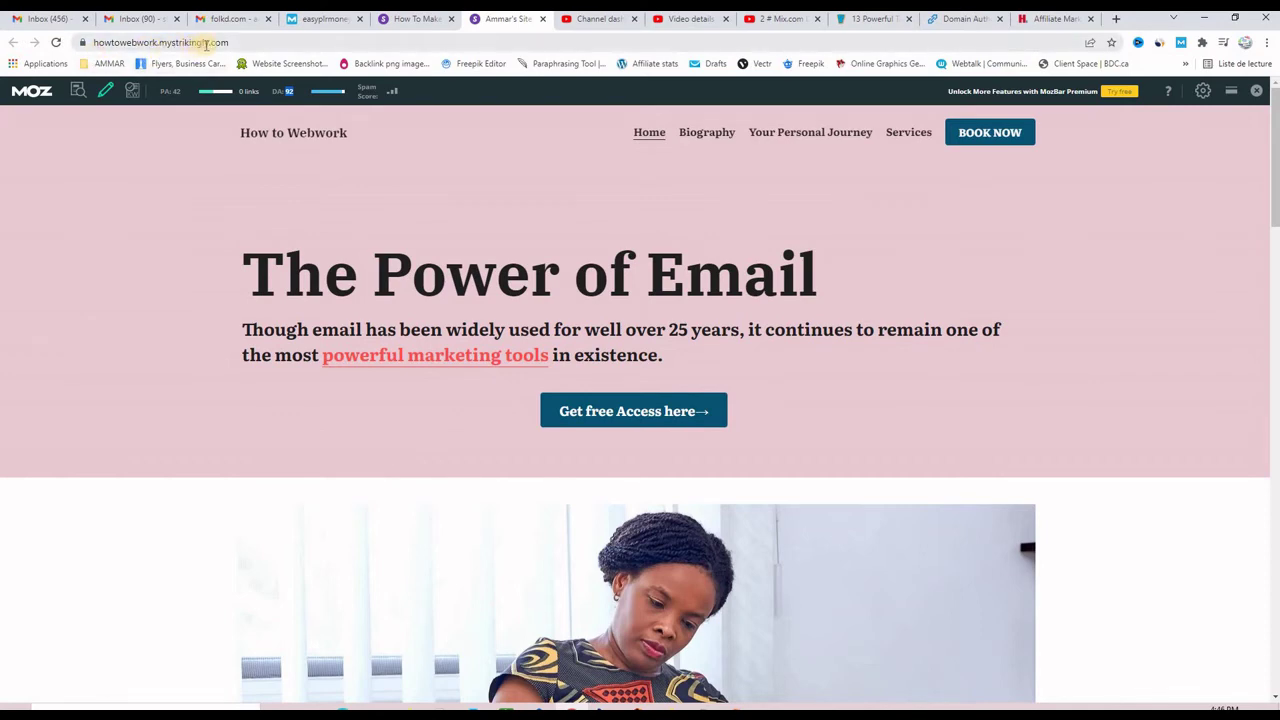
Highlight the Strikingly site's followed links with MozBar and look through the page to check the "powerful marketing tools" link.
click(103, 89)
click(95, 122)
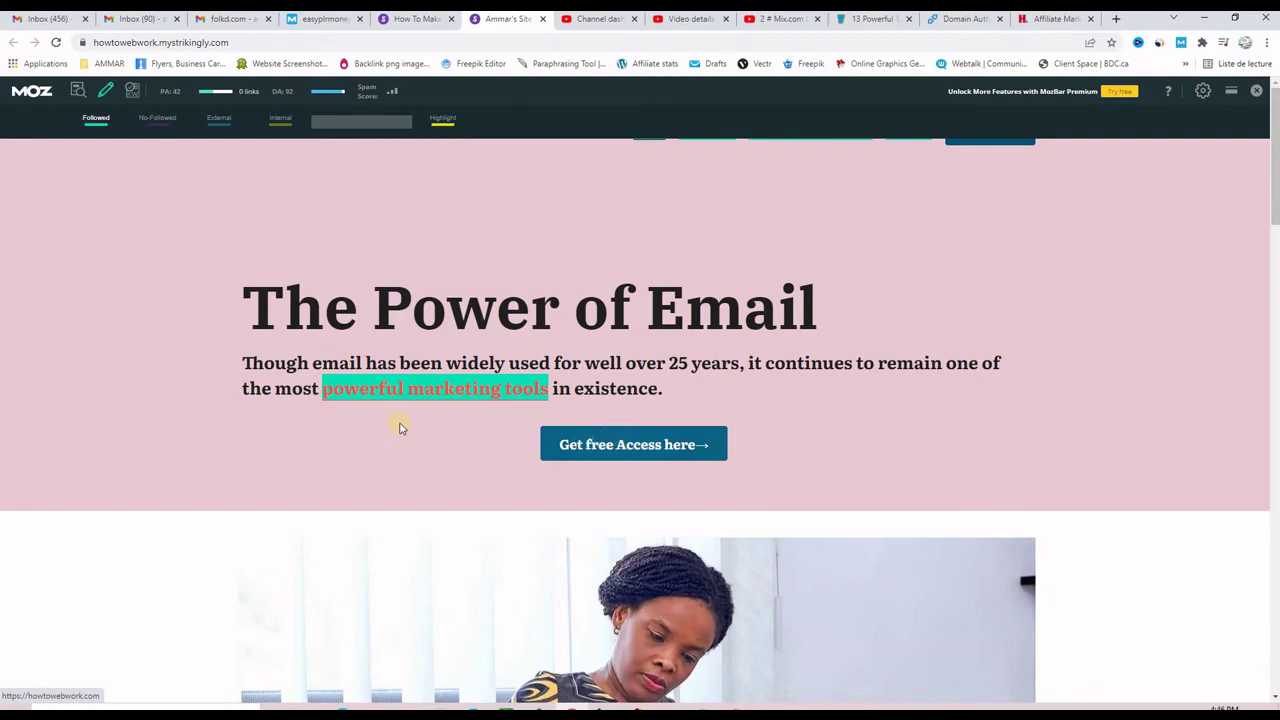
scroll(171, 381, down, 10)
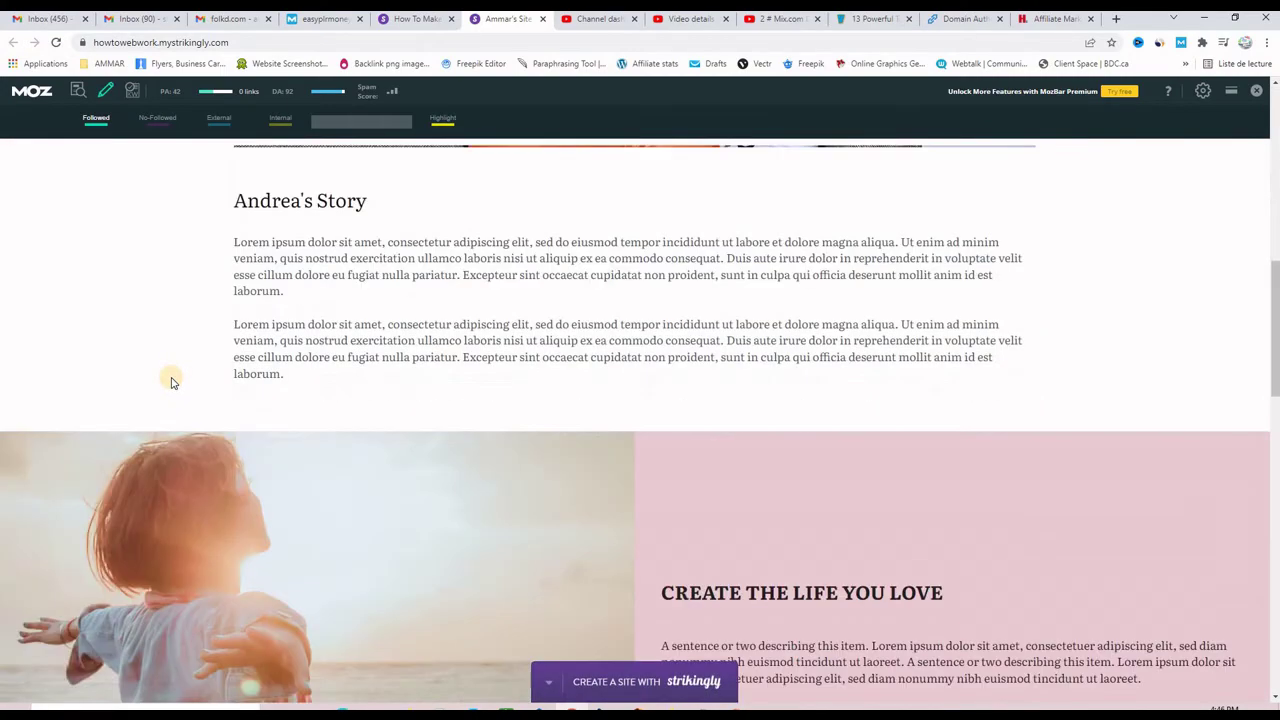
scroll(171, 381, down, 3)
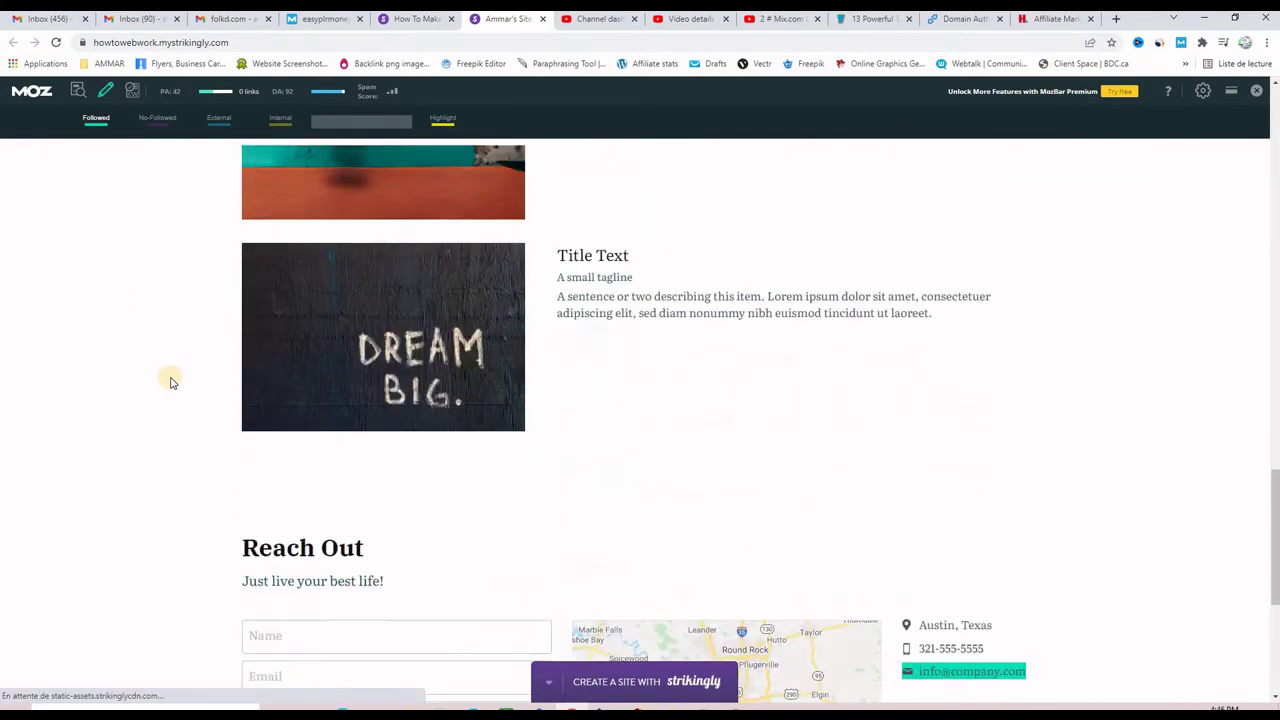
scroll(169, 377, up, 15)
scroll(299, 392, up, 1)
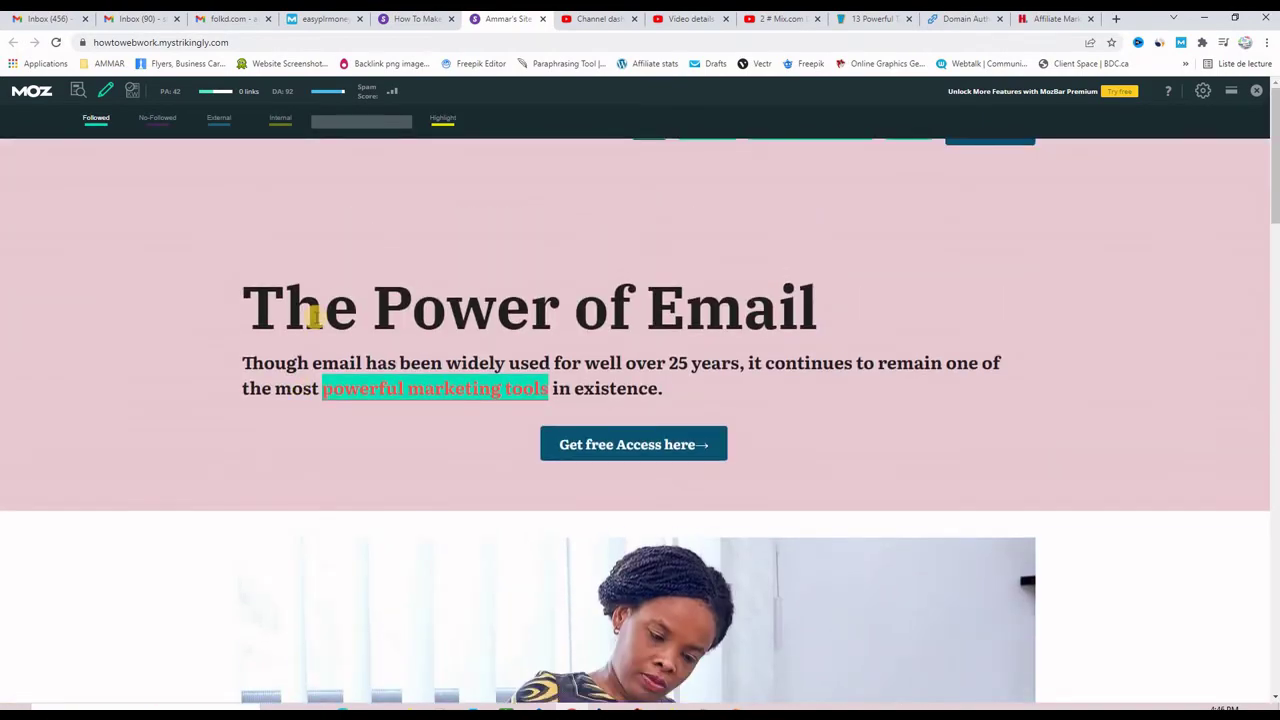
Return to the Strikingly home page and log in to the account's site dashboard with the prefilled credentials.
key(ctrl+shift+Tab)
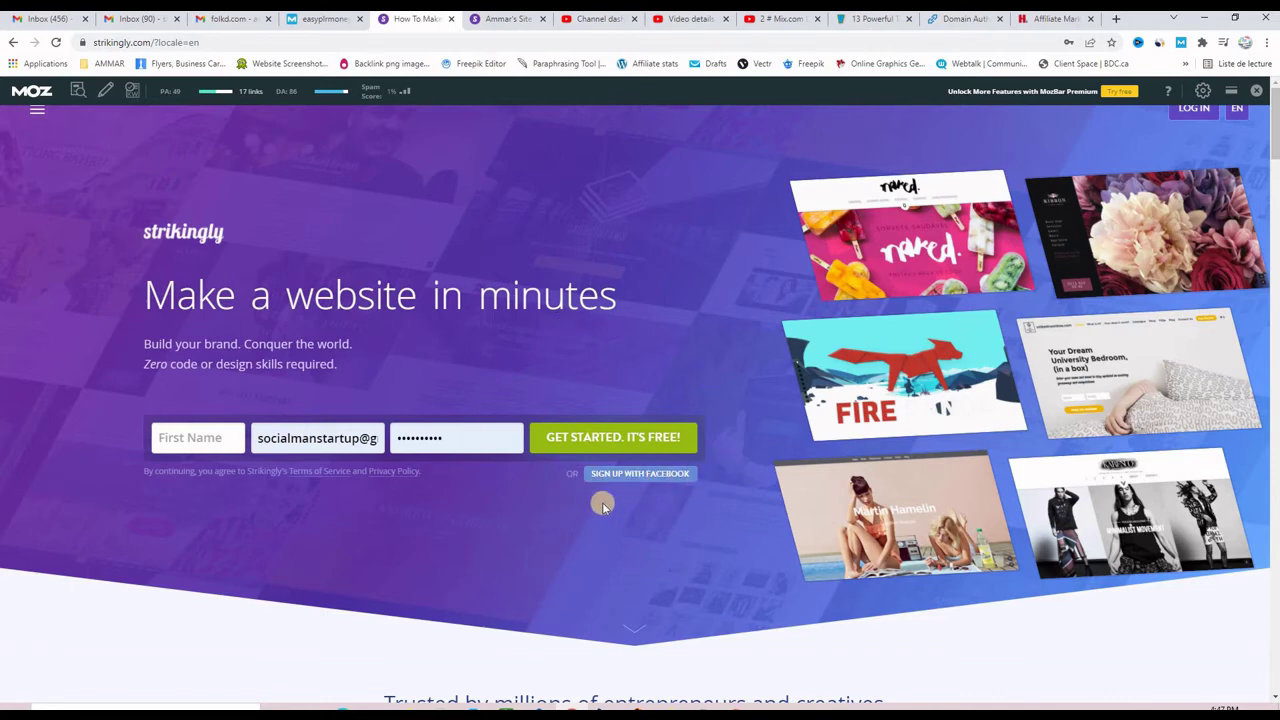
click(1192, 110)
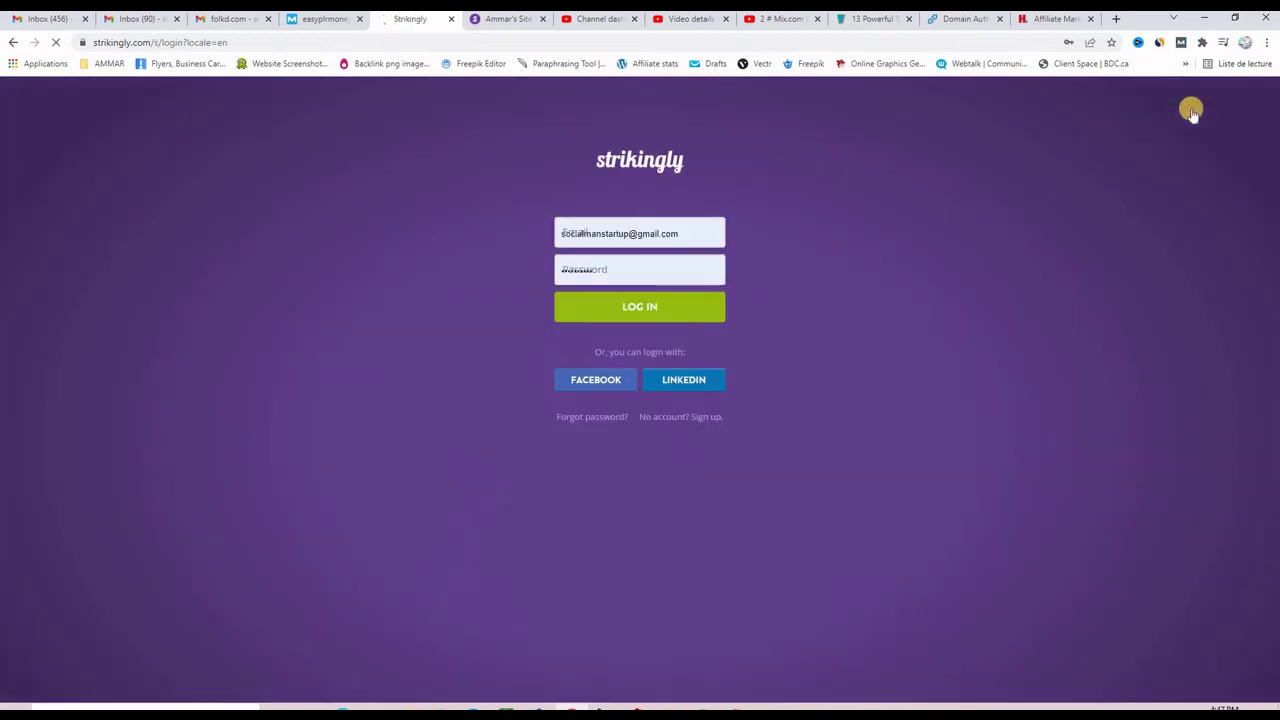
click(648, 341)
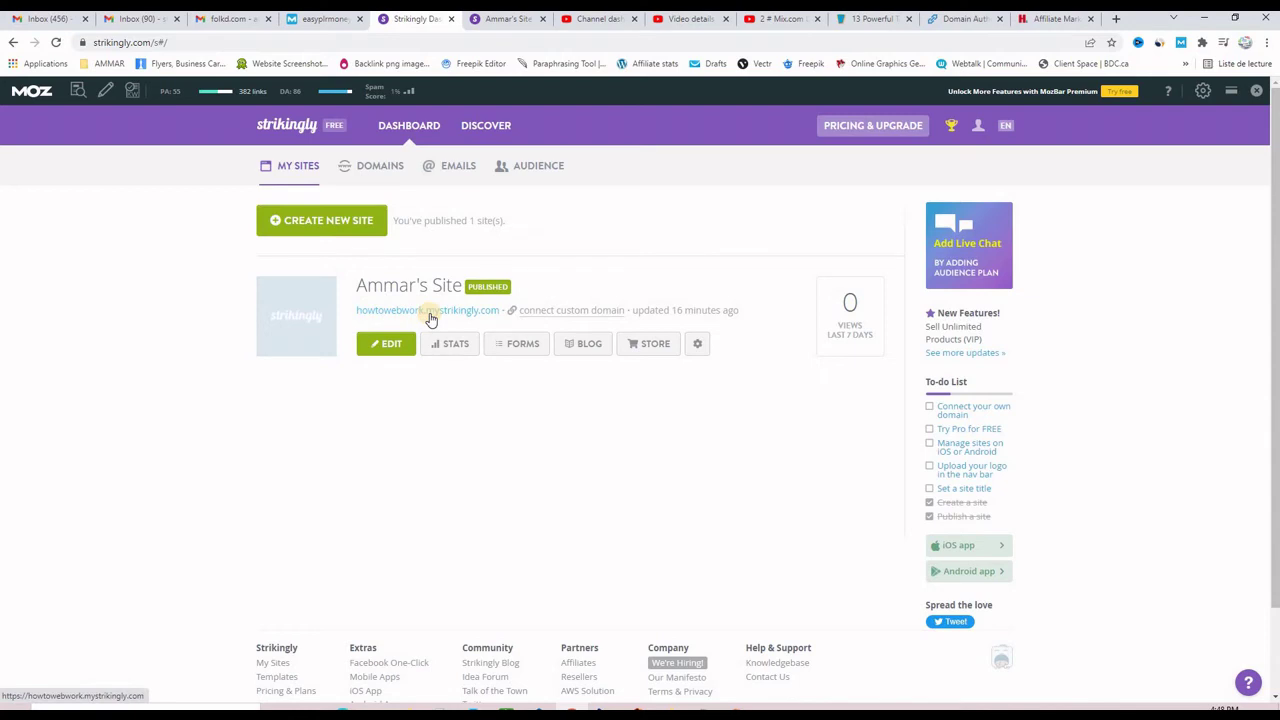
click(493, 20)
click(432, 20)
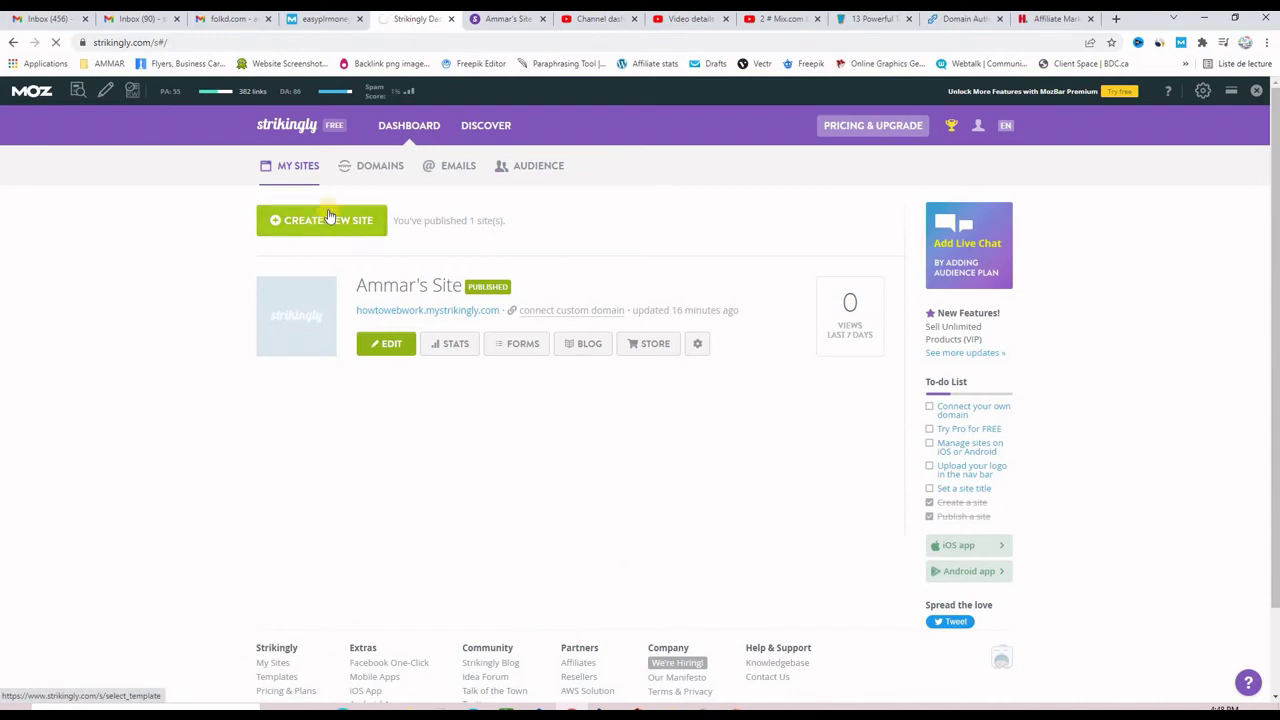
Create a new Strikingly site from the Glow template and decline the editor tour.
click(324, 226)
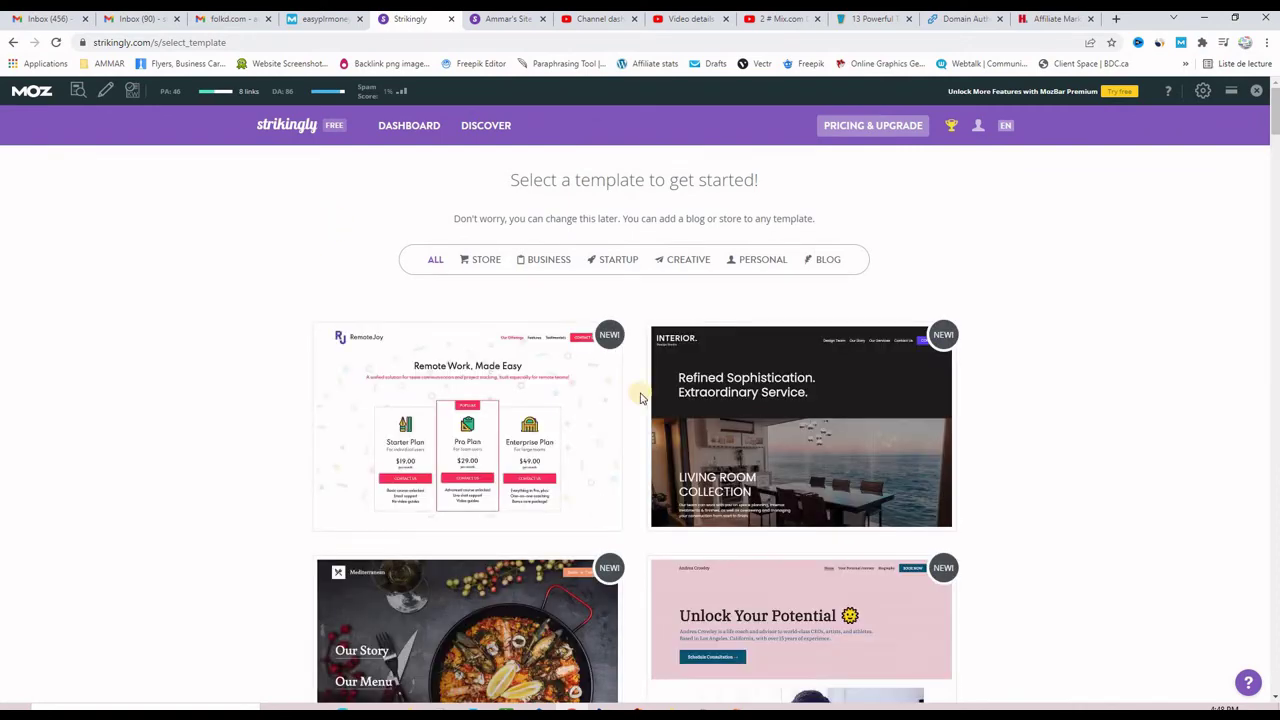
scroll(1032, 393, down, 8)
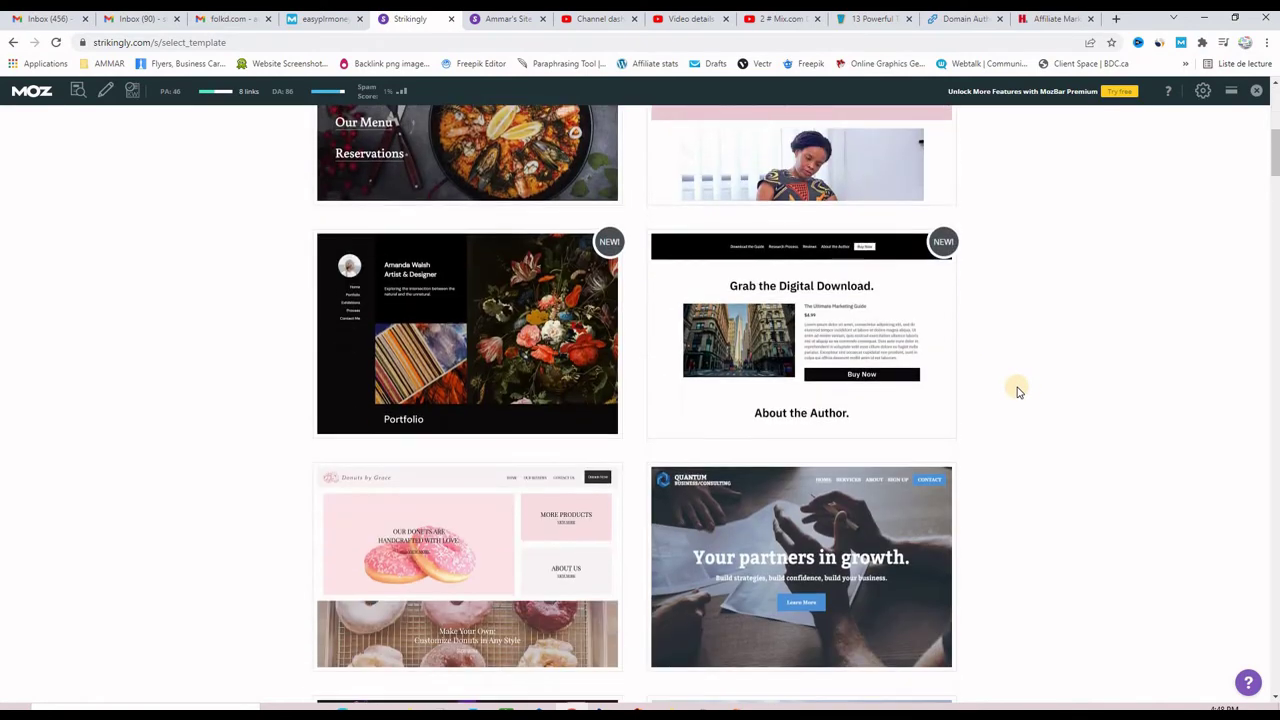
scroll(1017, 391, down, 8)
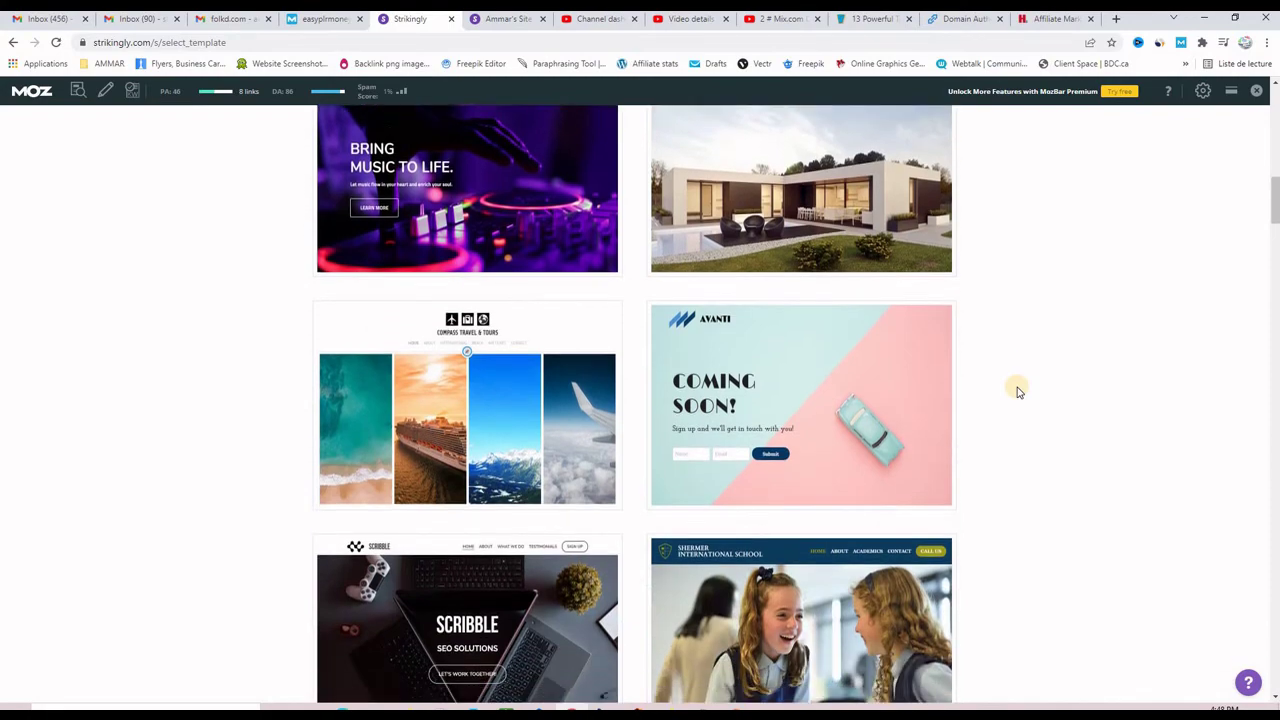
scroll(1017, 391, down, 4)
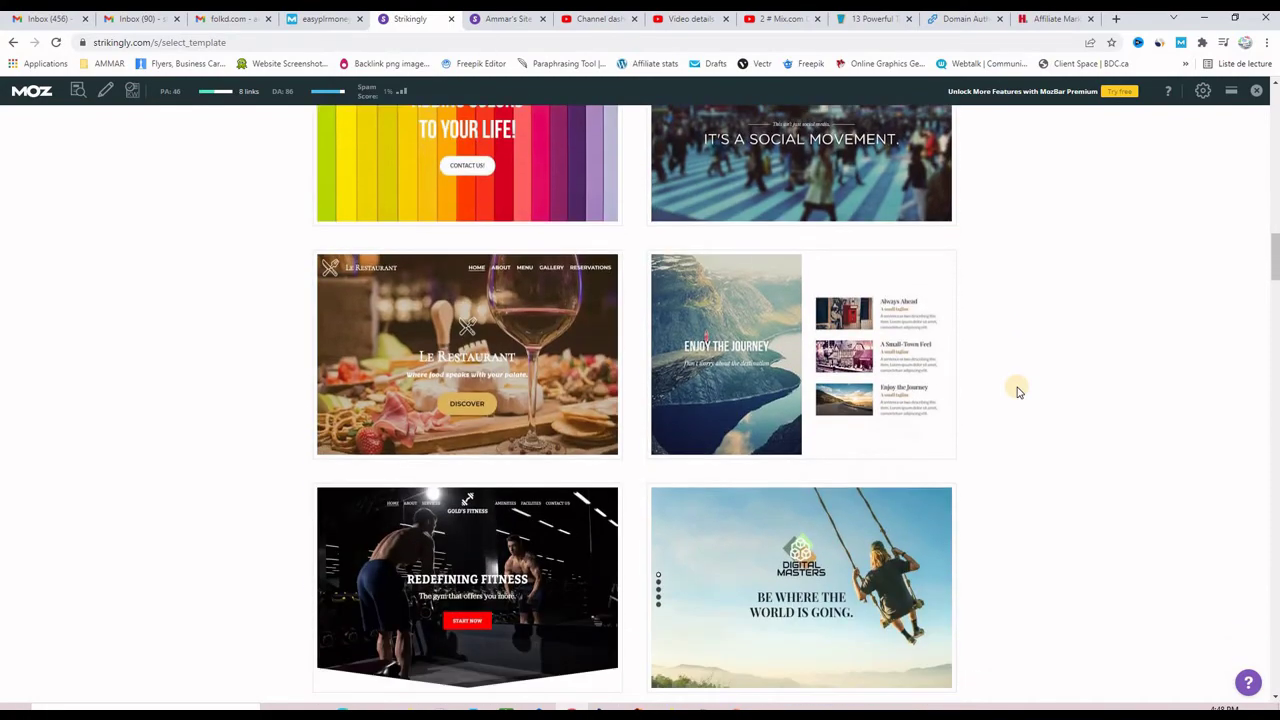
scroll(1017, 392, down, 3)
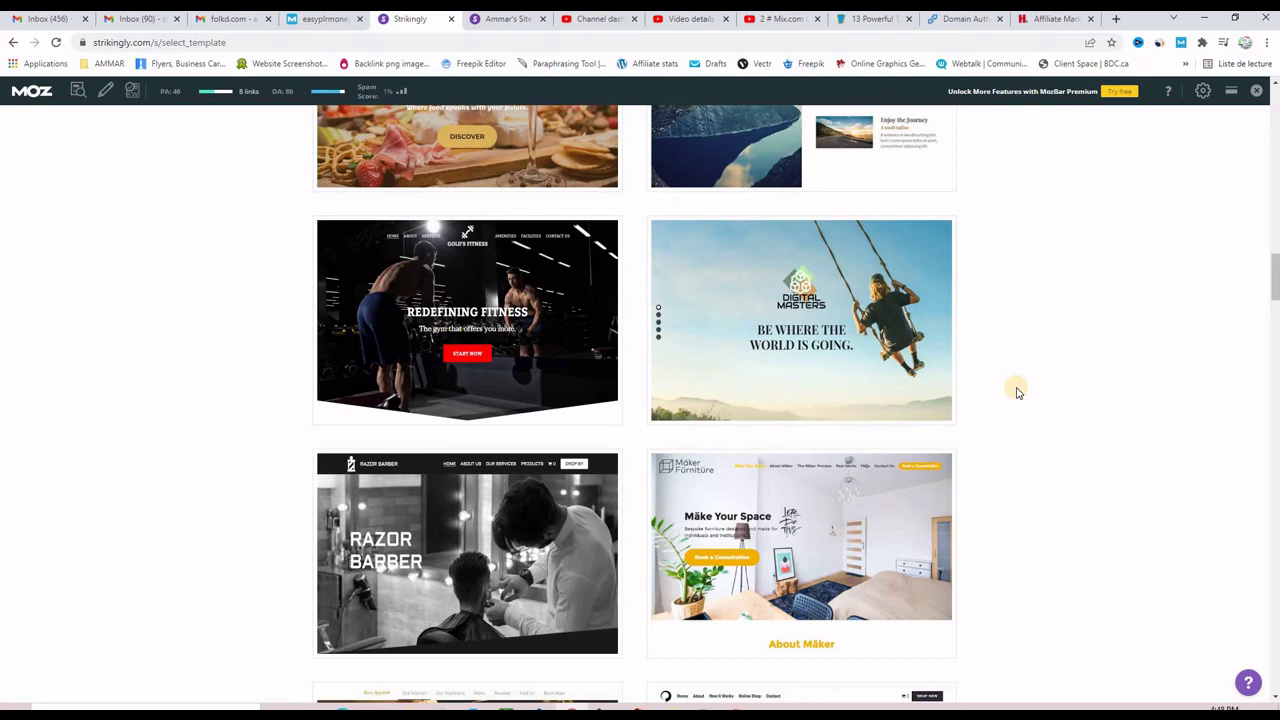
scroll(1017, 392, down, 1)
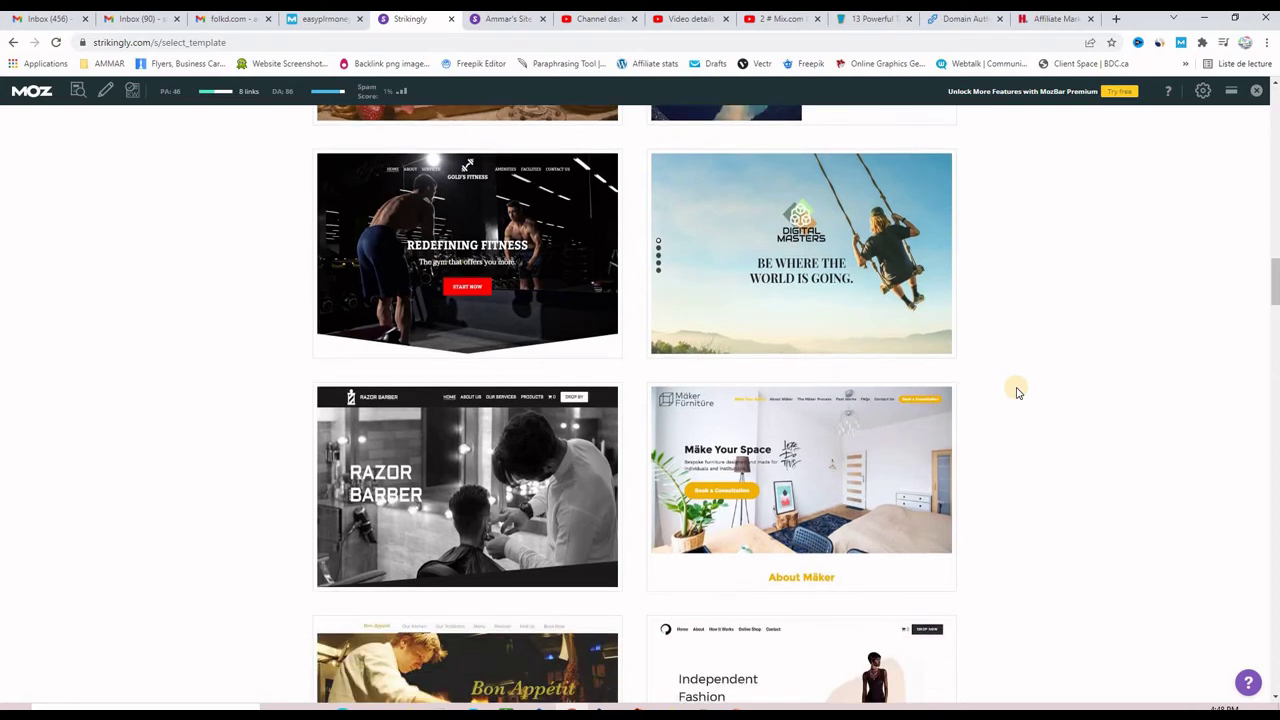
scroll(1017, 391, down, 3)
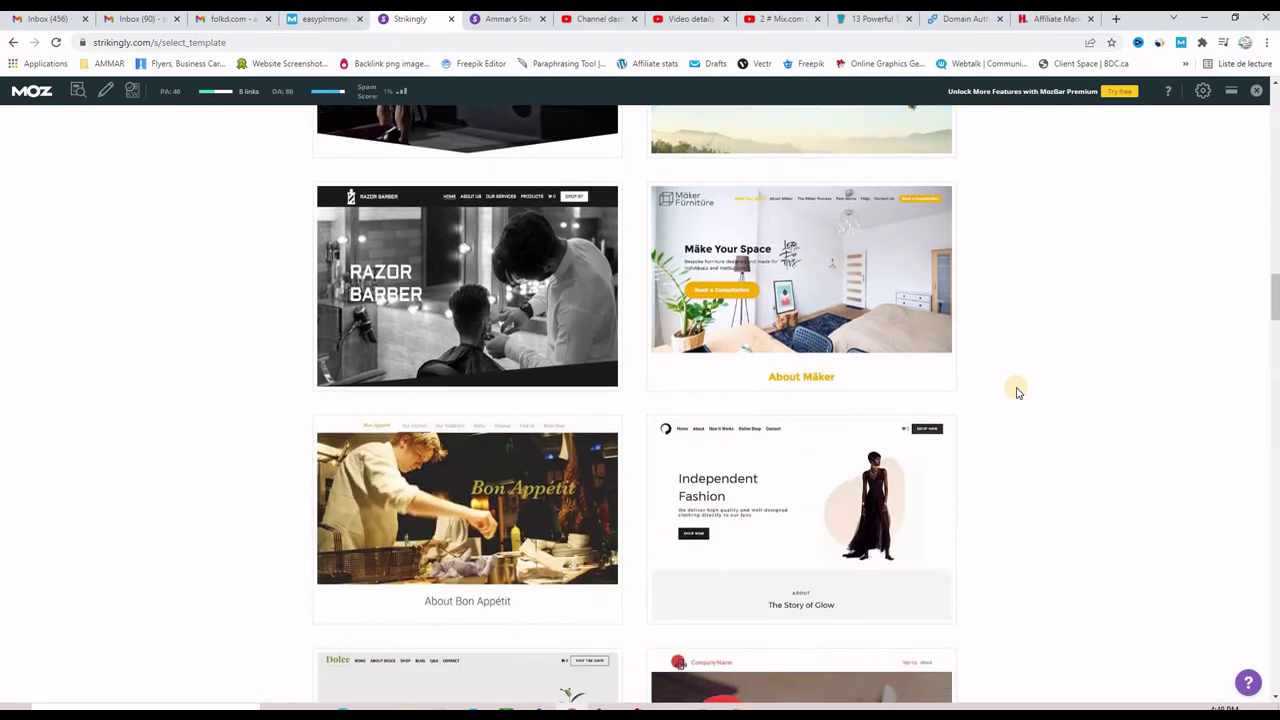
mouse_move(790, 480)
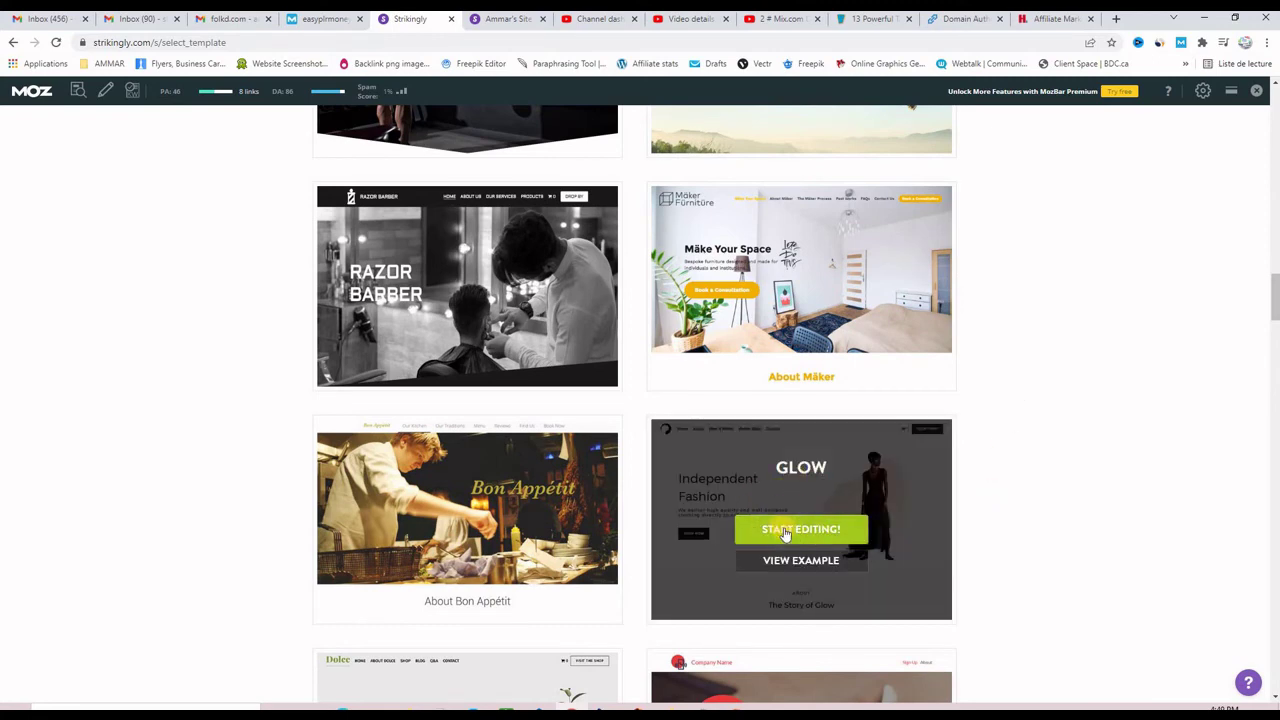
click(785, 534)
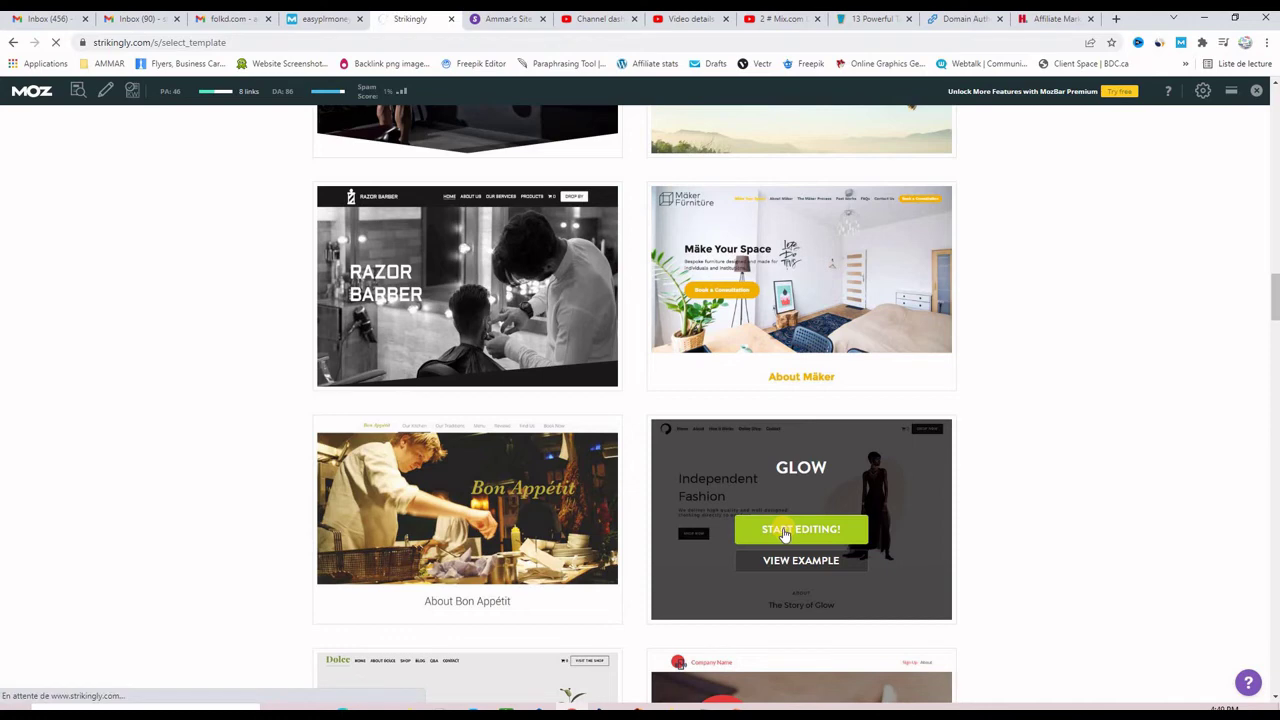
click(785, 534)
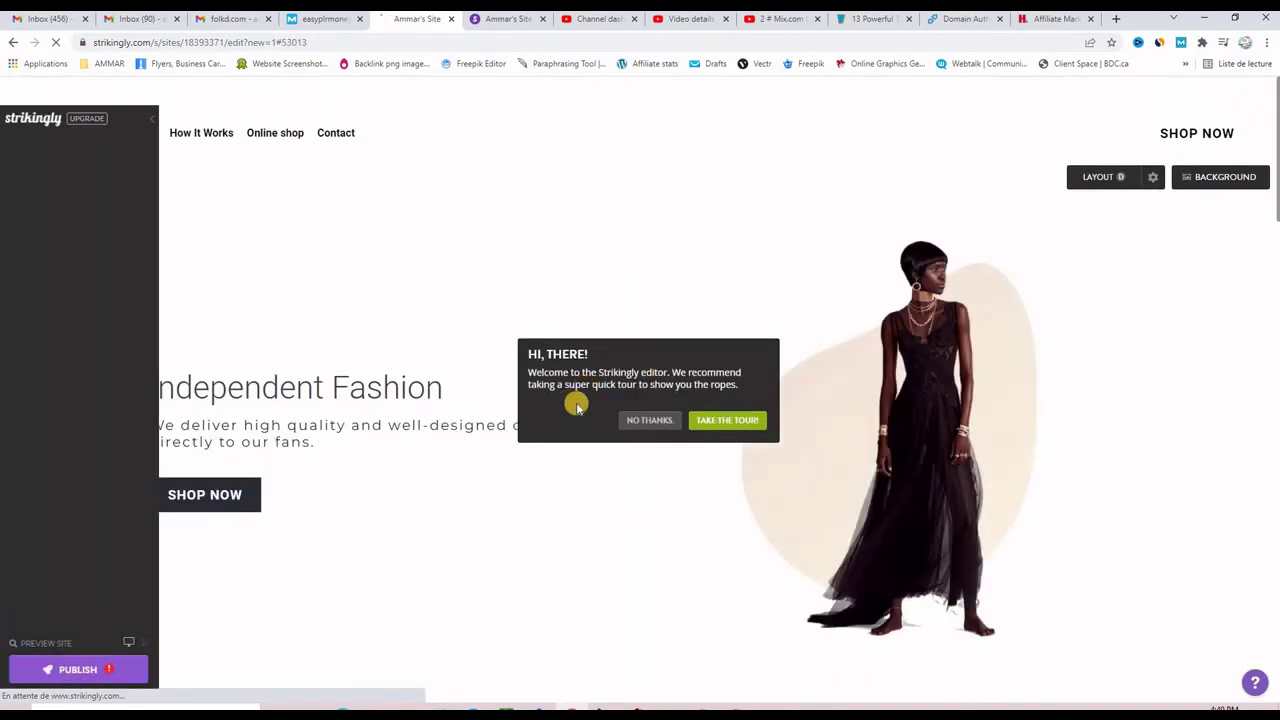
click(641, 422)
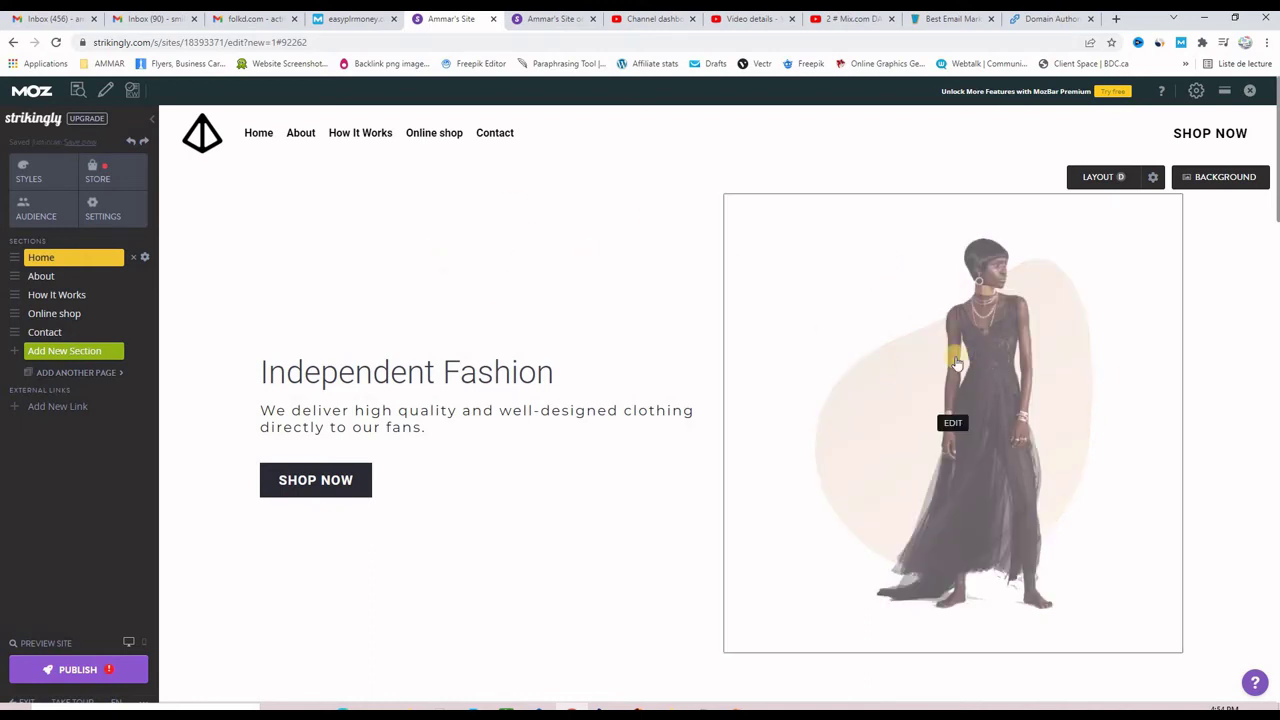
Replace the Home section's fashion model image with hgf.png from the HOWTOWEBWORK IMAGES folder.
click(952, 424)
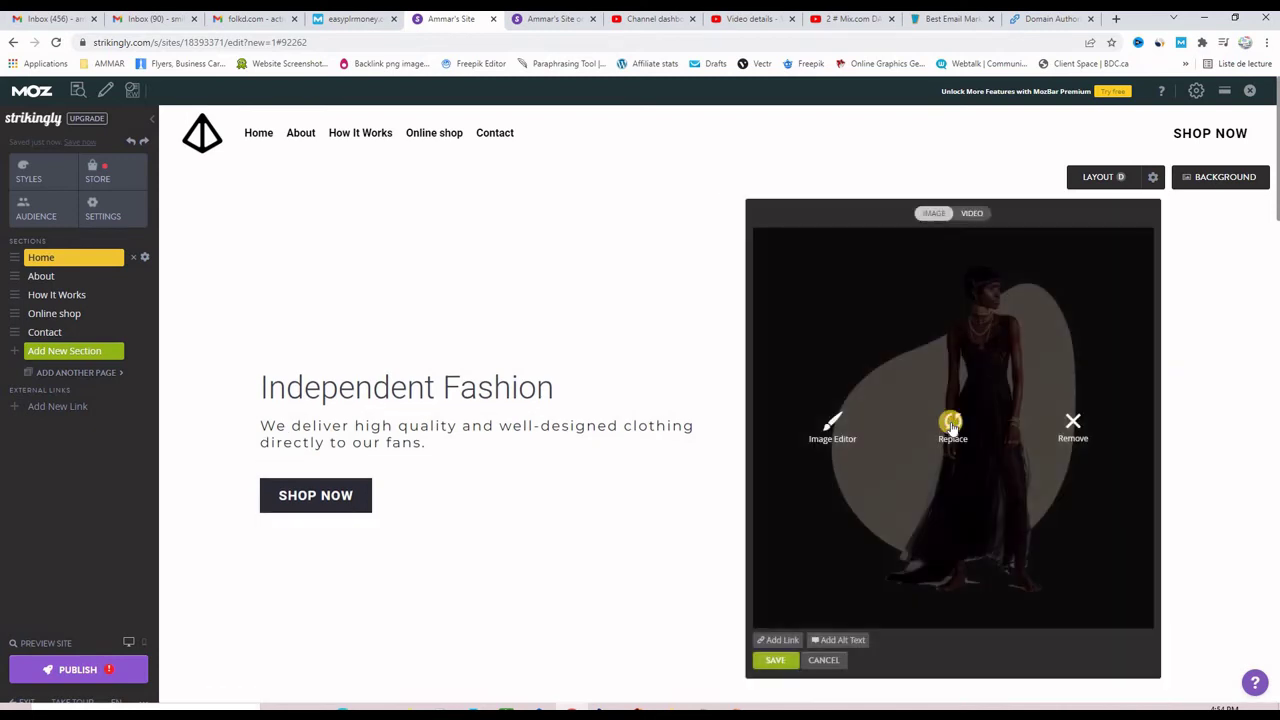
click(951, 429)
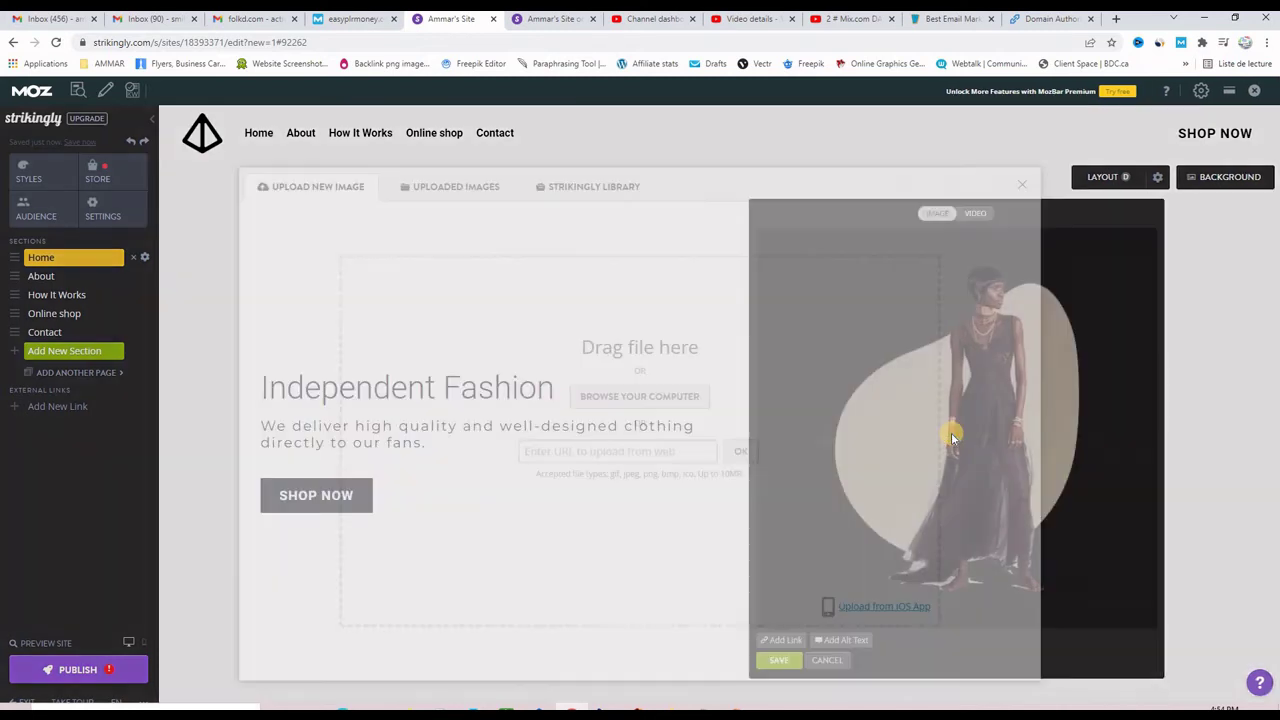
click(651, 391)
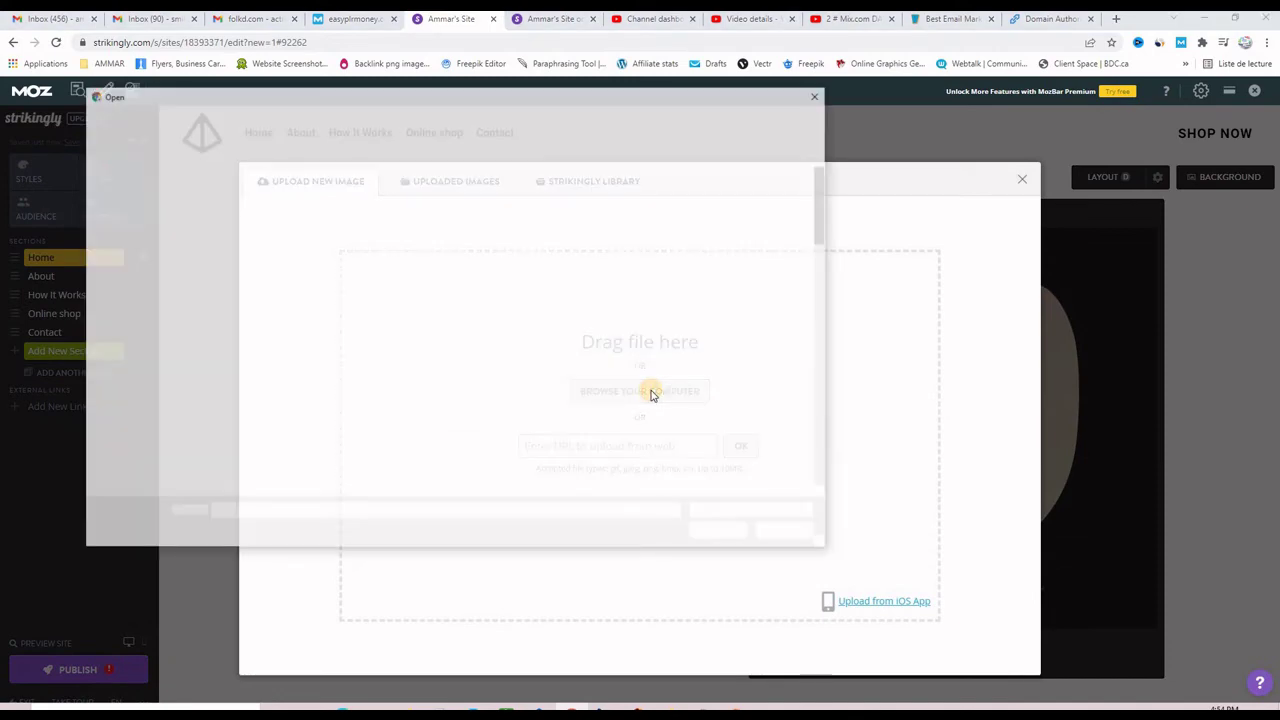
scroll(651, 395, down, 5)
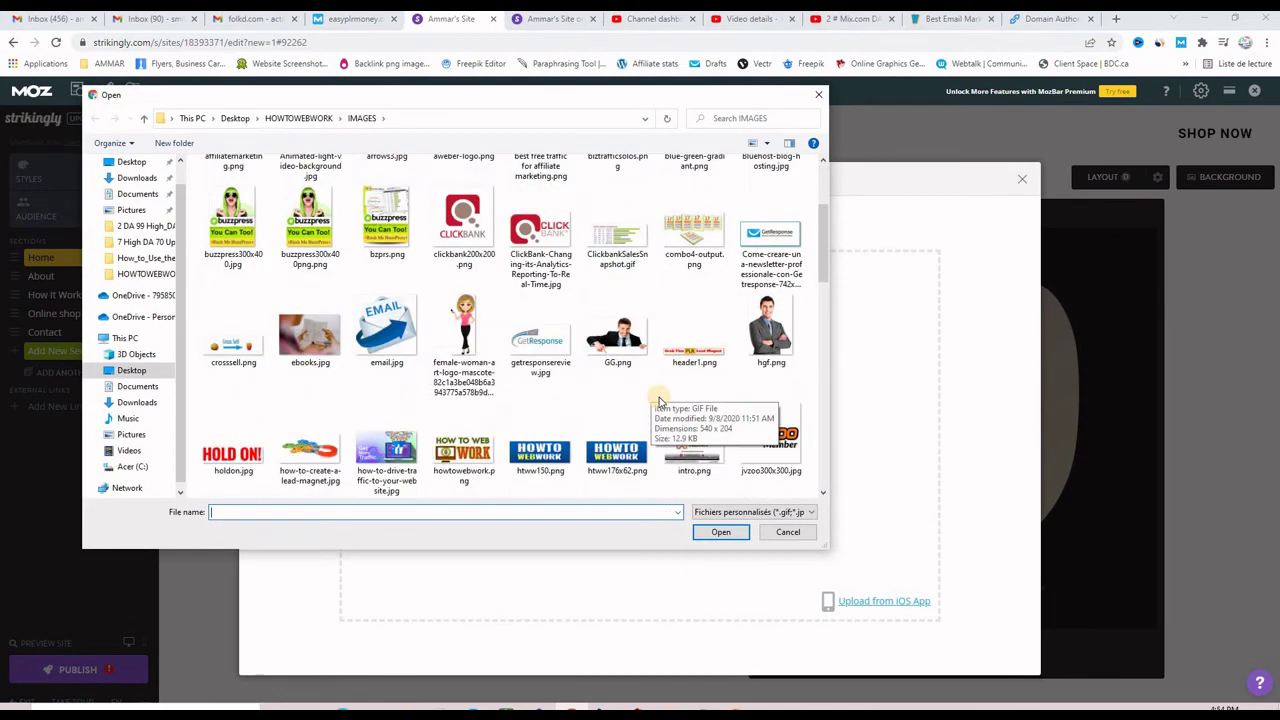
double_click(764, 333)
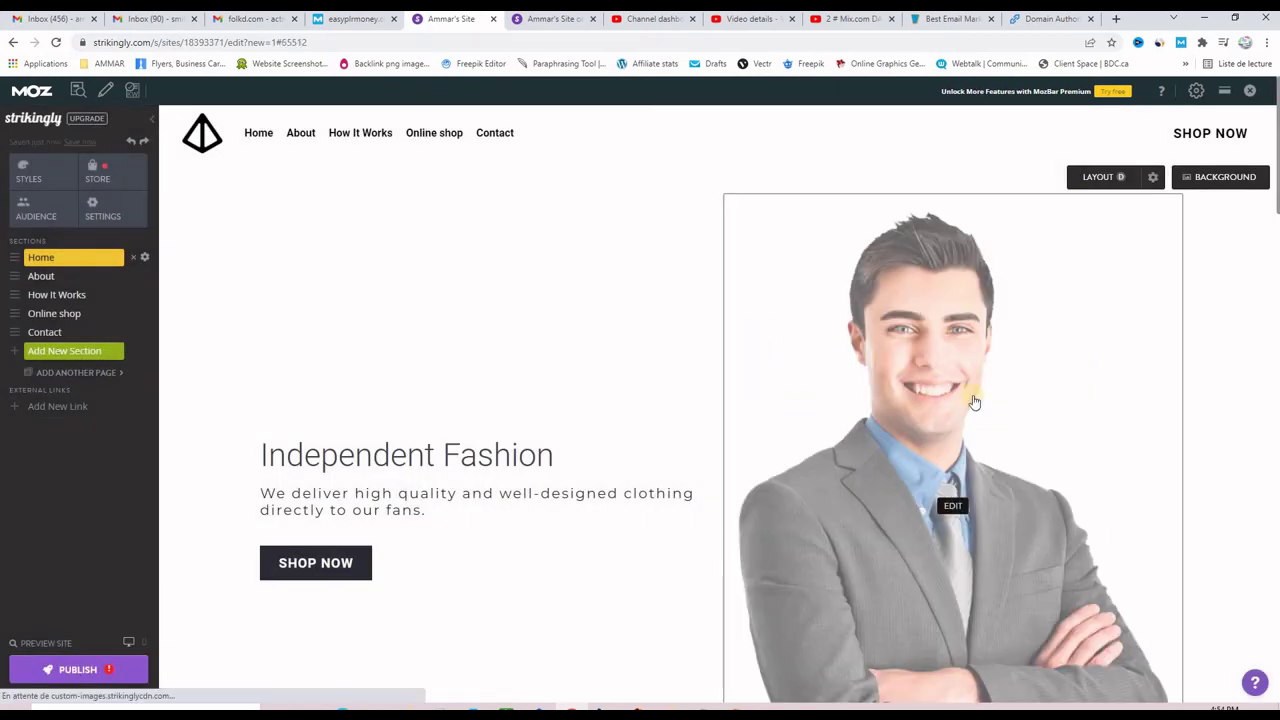
scroll(946, 467, down, 4)
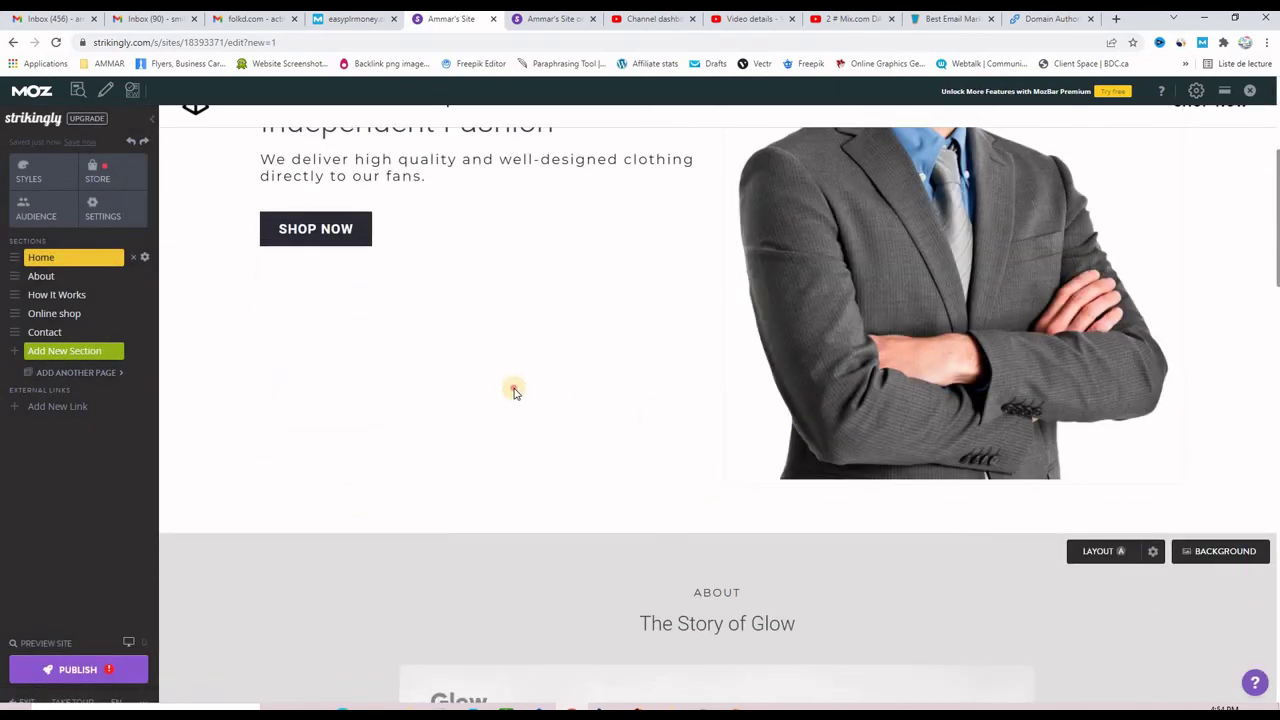
scroll(603, 391, up, 4)
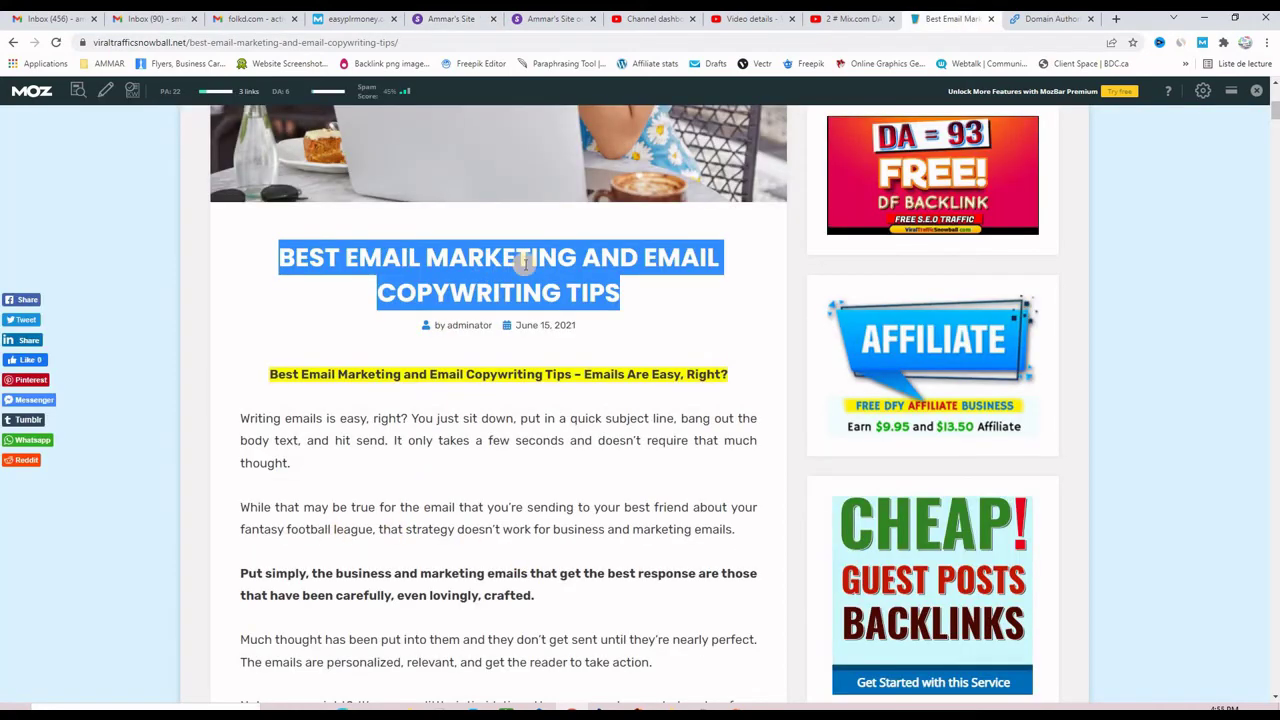
Replace the "Independent Fashion" heading with the copied article title "BEST EMAIL MARKETING AND EMAIL COPYWRITING TIPS".
click(466, 19)
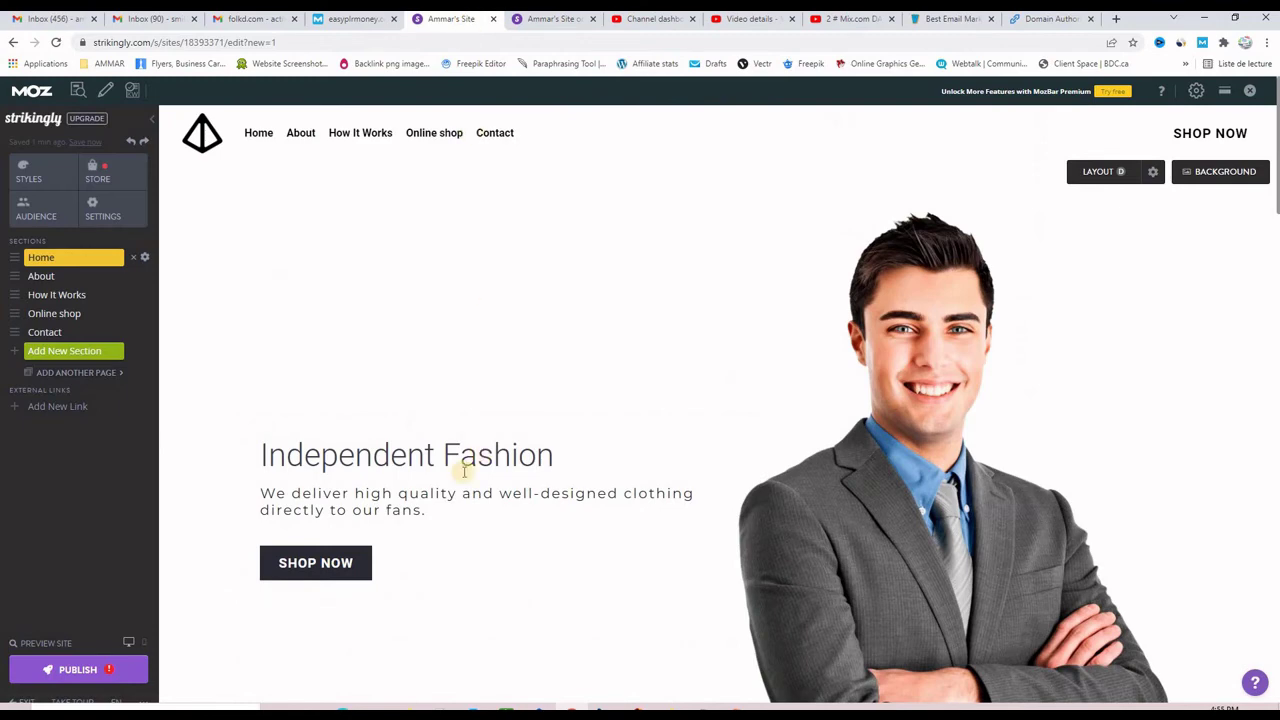
click(491, 451)
click(556, 455)
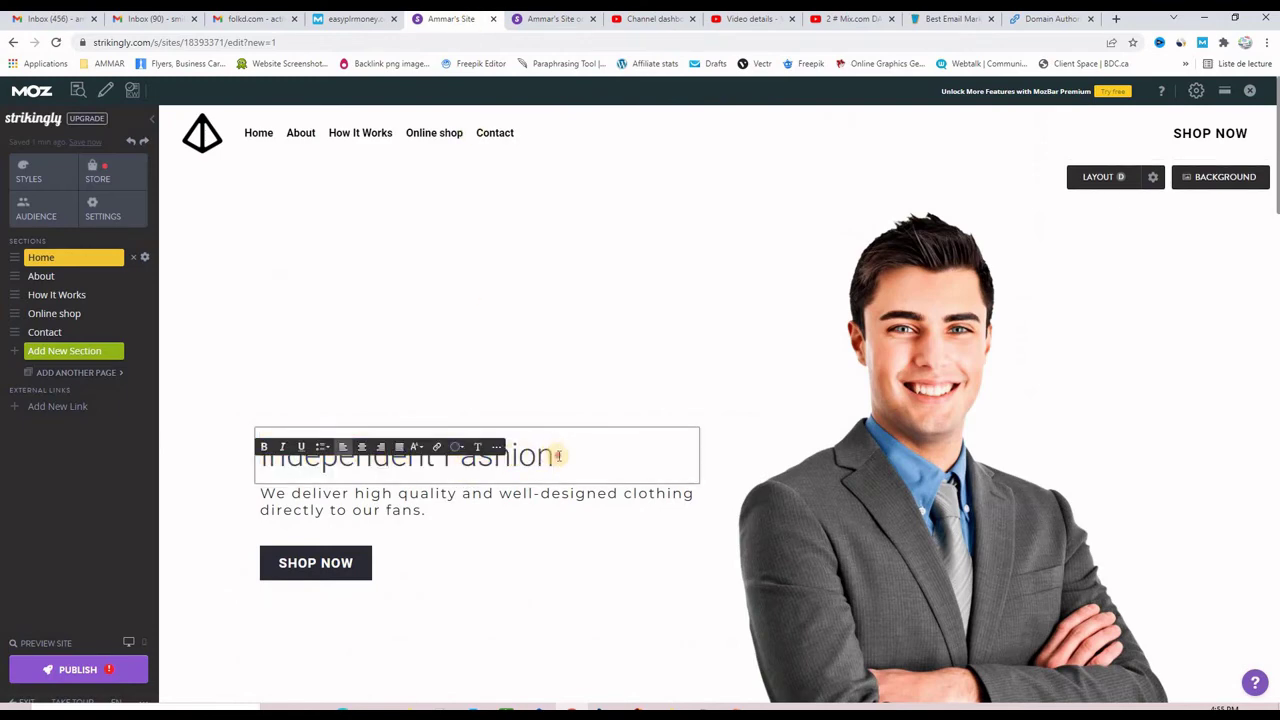
drag(557, 455, 389, 432)
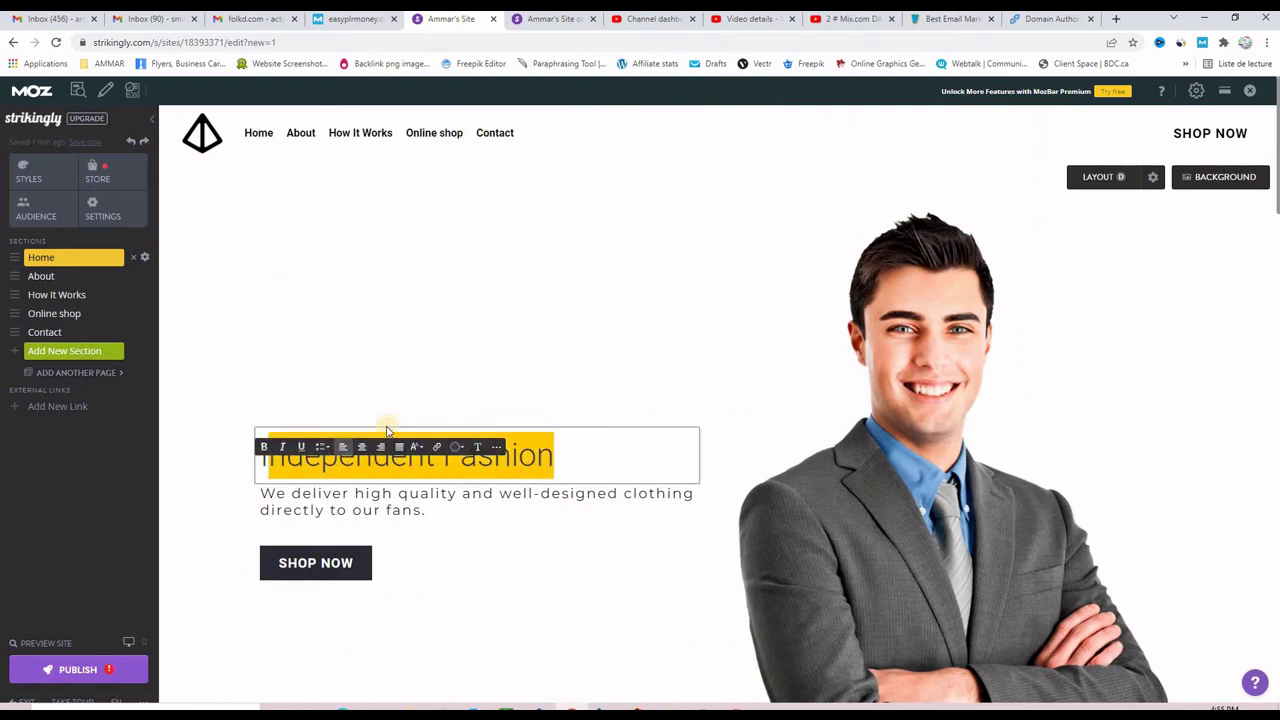
key(BackSpace)
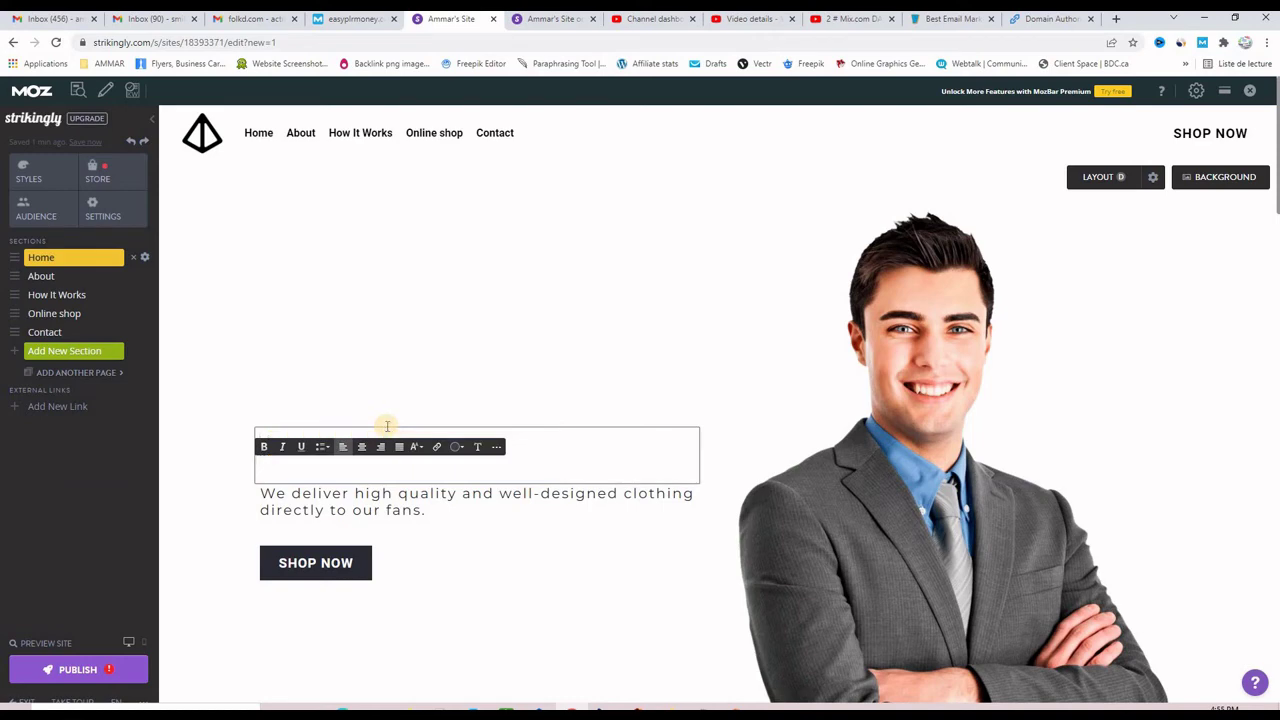
key(ctrl+v)
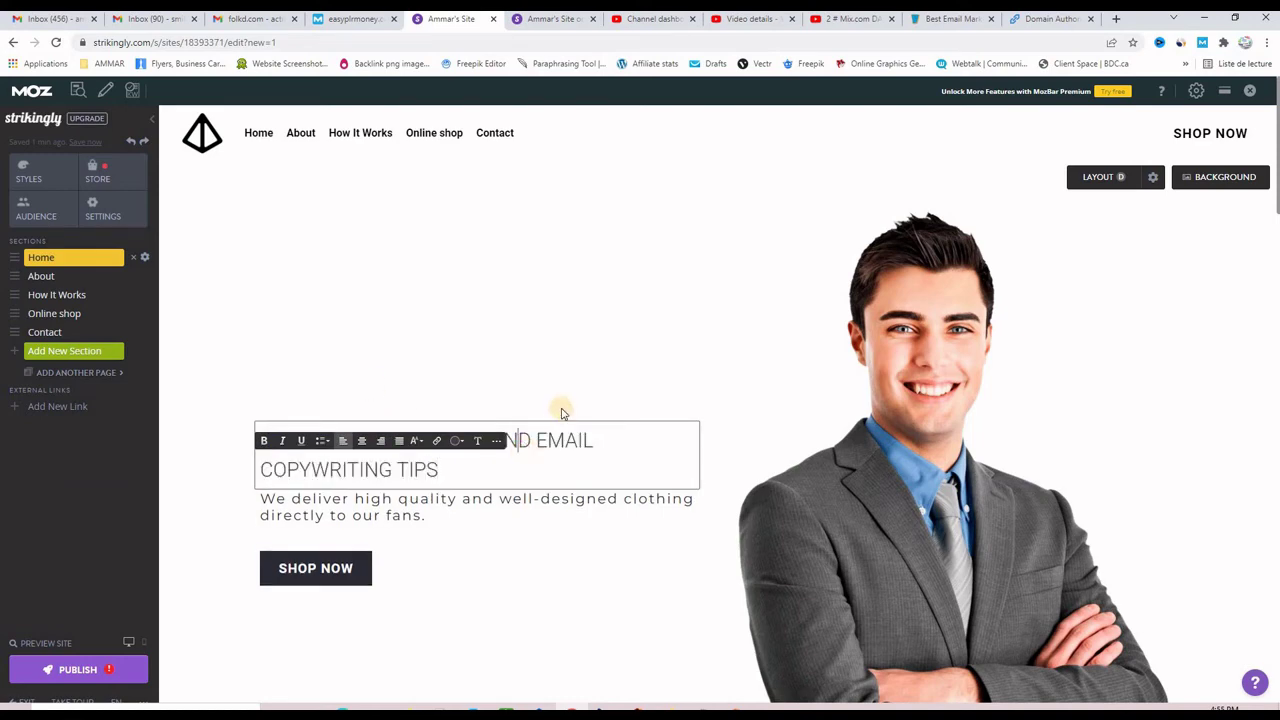
click(537, 378)
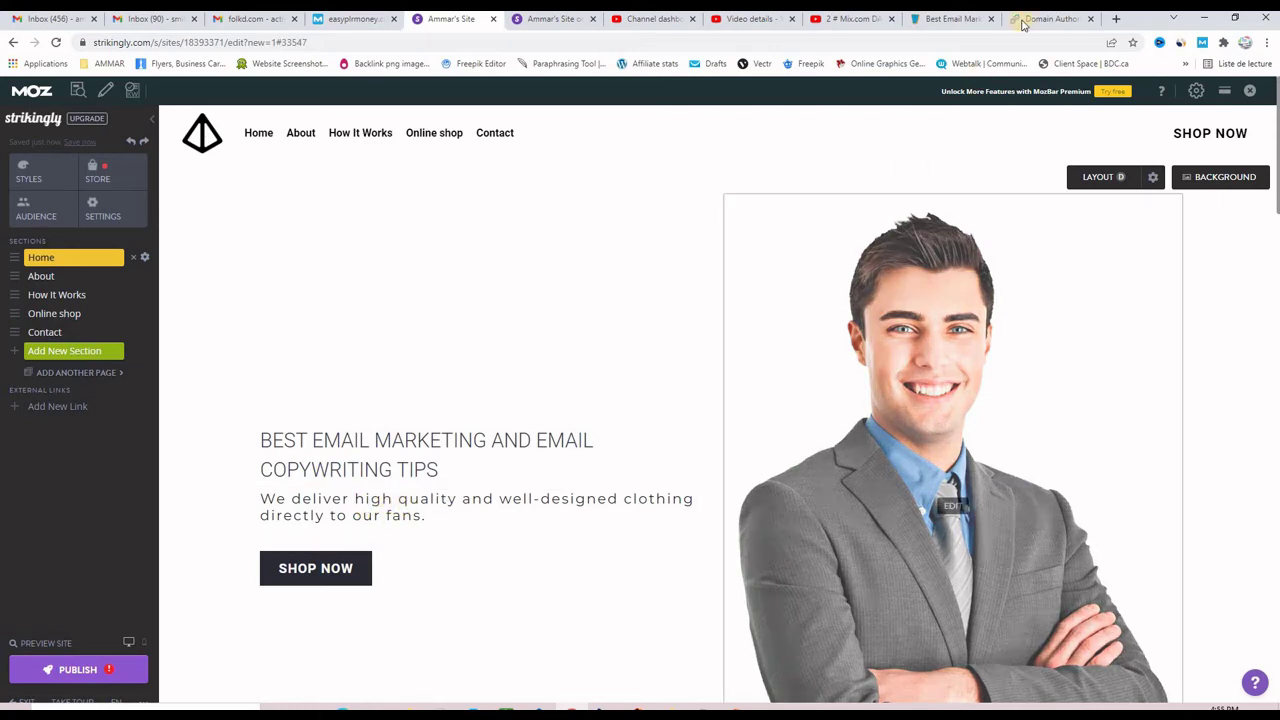
Copy the viraltrafficsnowball.net article's opening paragraphs, from "Writing emails is easy, right?" through "even lovingly, crafted.".
click(950, 18)
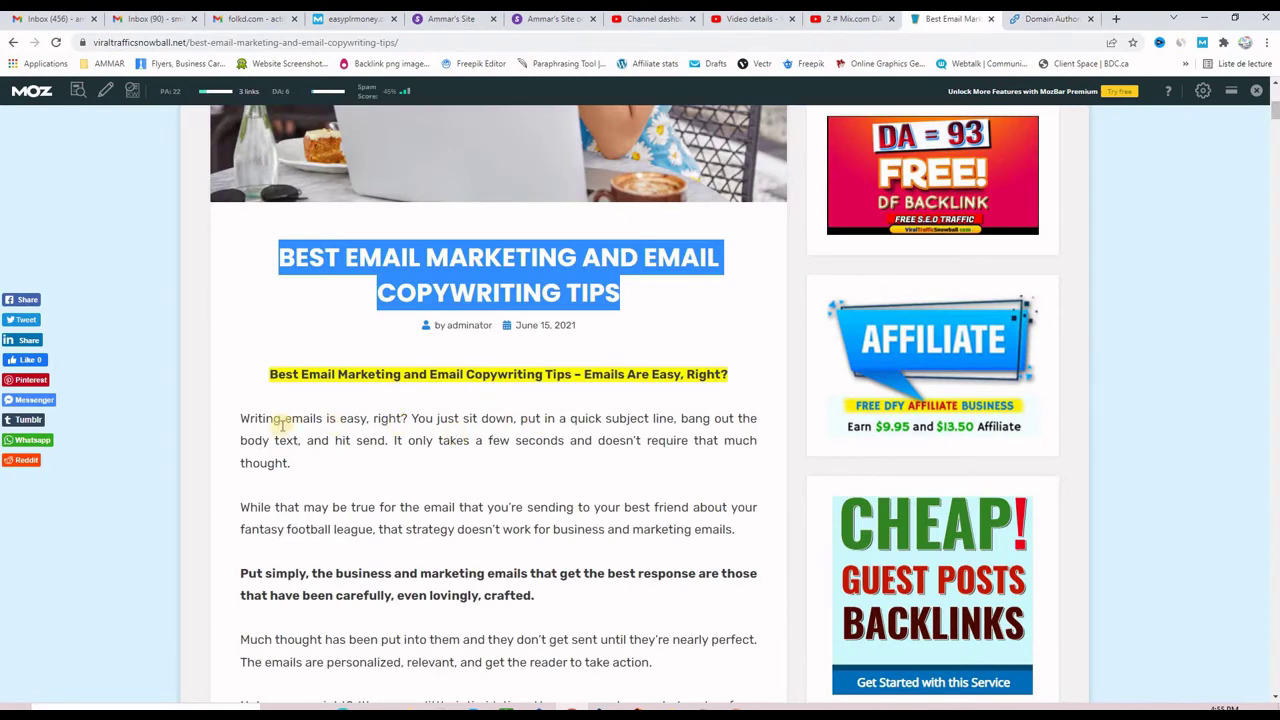
drag(243, 418, 538, 596)
right_click(516, 443)
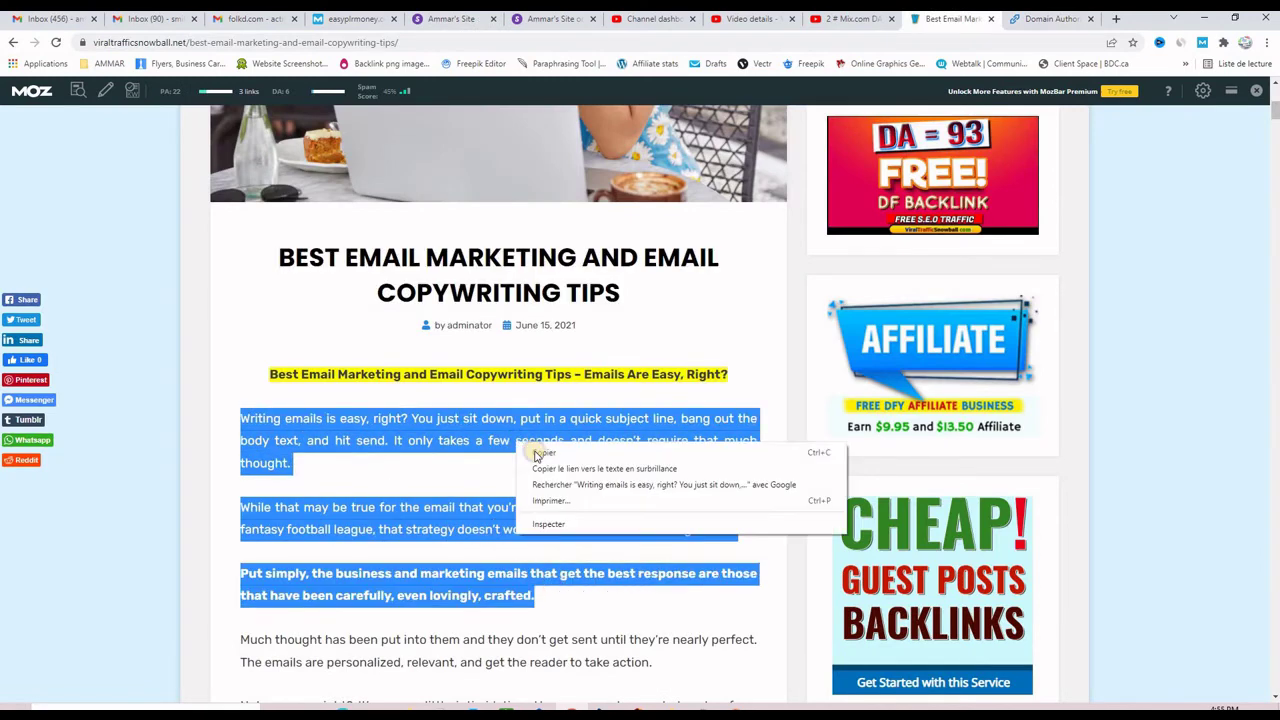
click(530, 451)
Replace the Home section's description below the heading in the Strikingly editor with the copied article paragraphs.
click(448, 19)
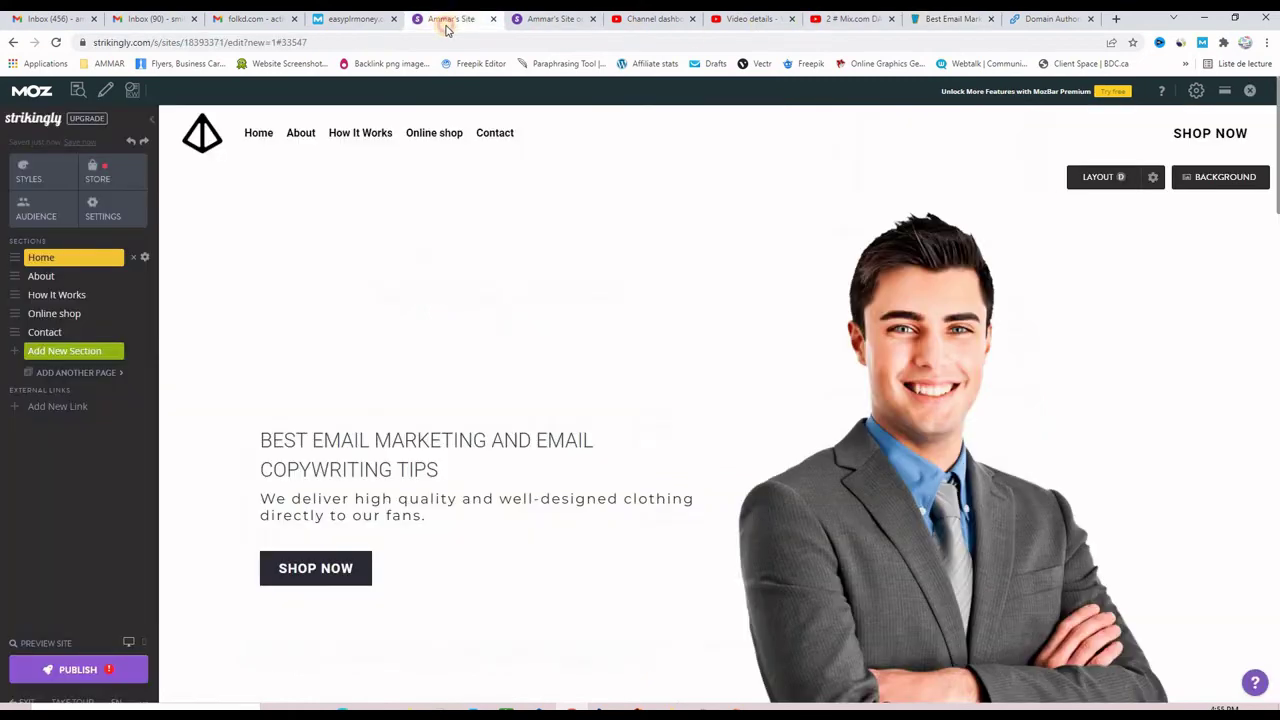
triple_click(375, 515)
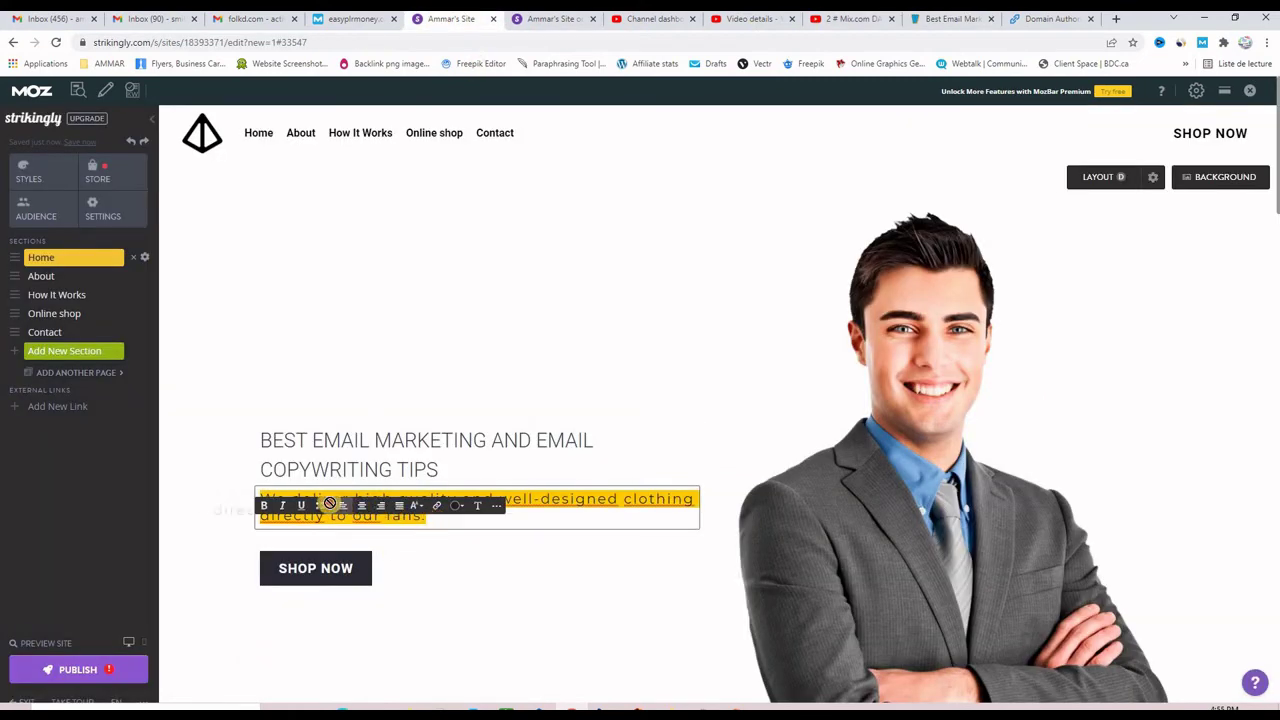
click(443, 521)
drag(443, 521, 252, 497)
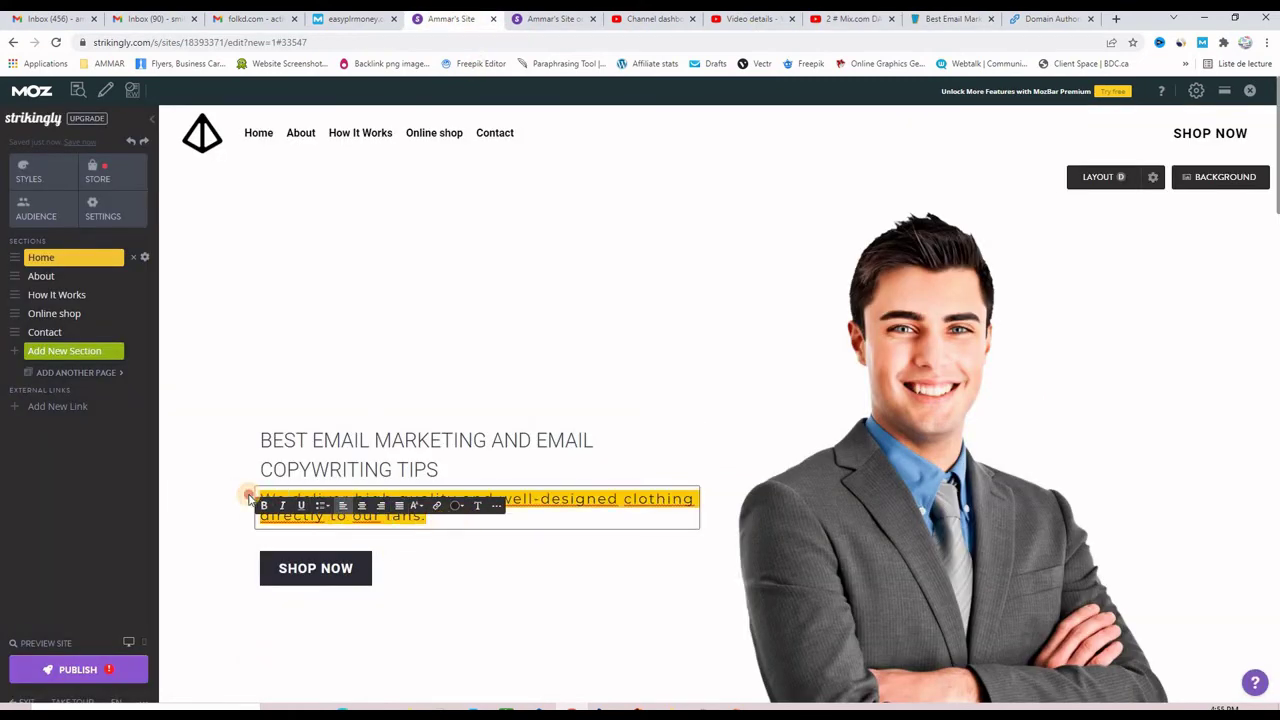
key(ctrl+v)
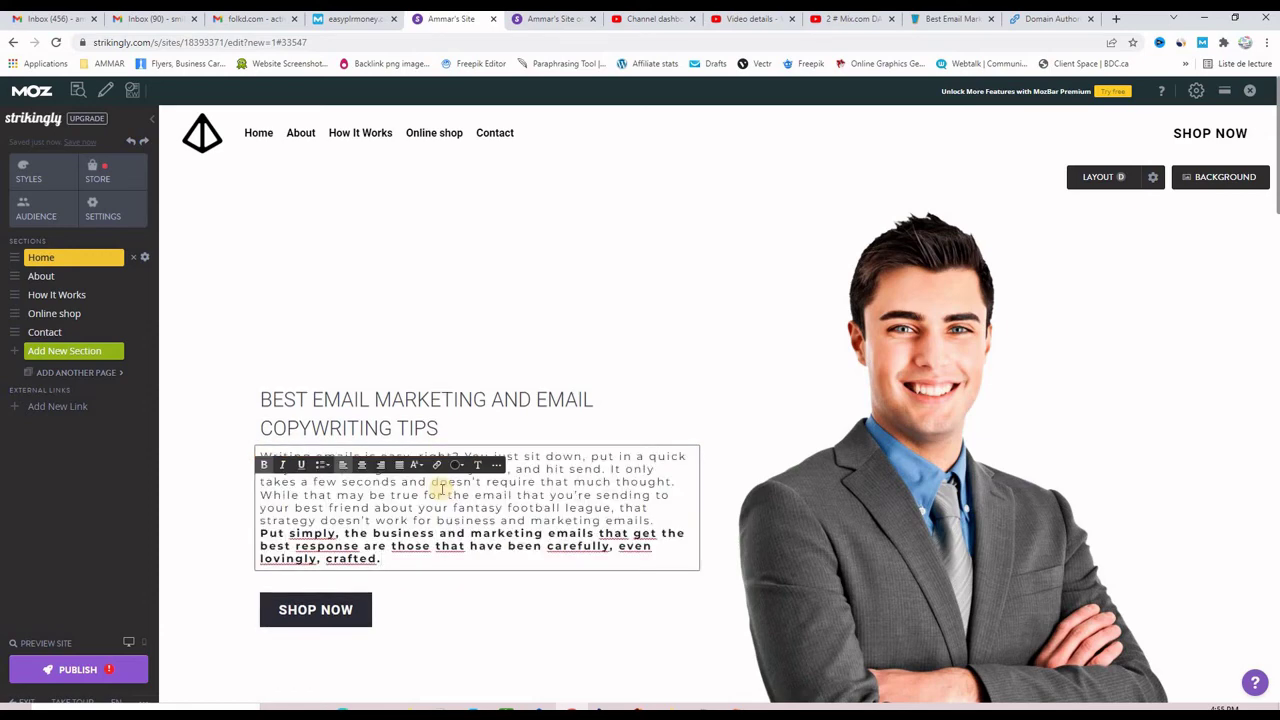
click(510, 509)
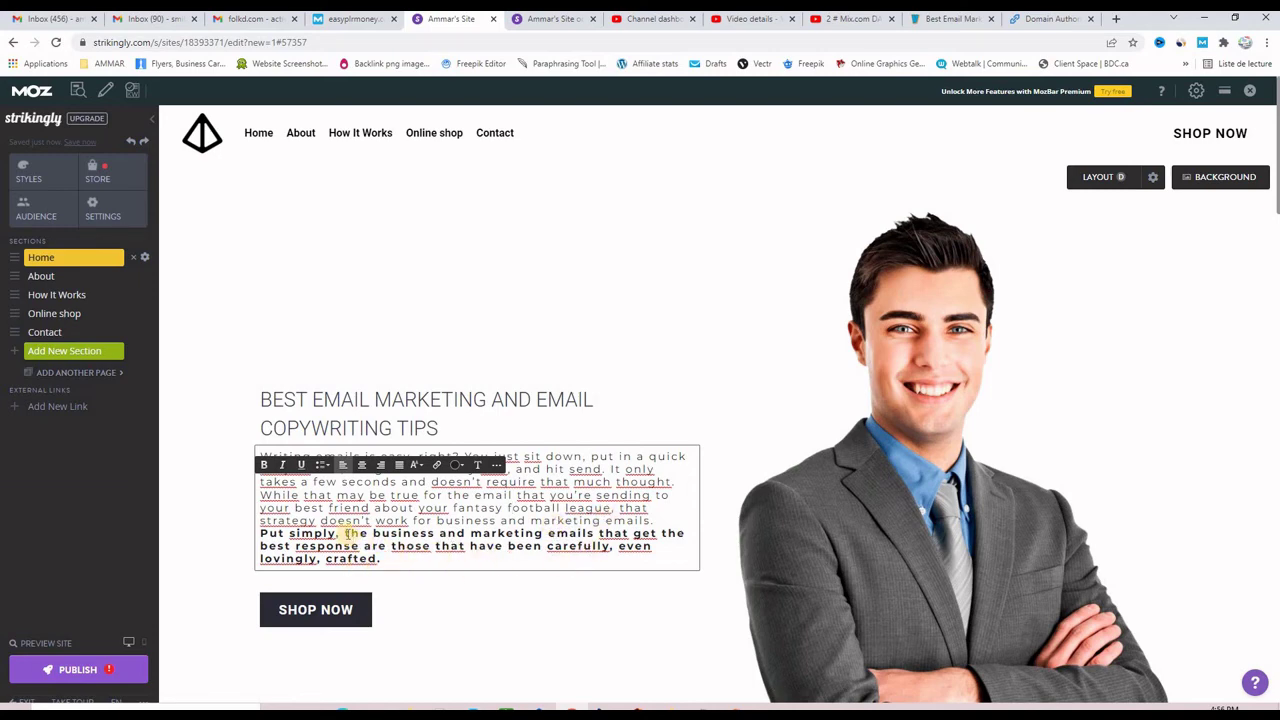
Copy the web address of the viraltrafficsnowball.net article "Best Email Marketing and Email Copywriting Tips".
drag(373, 533, 598, 537)
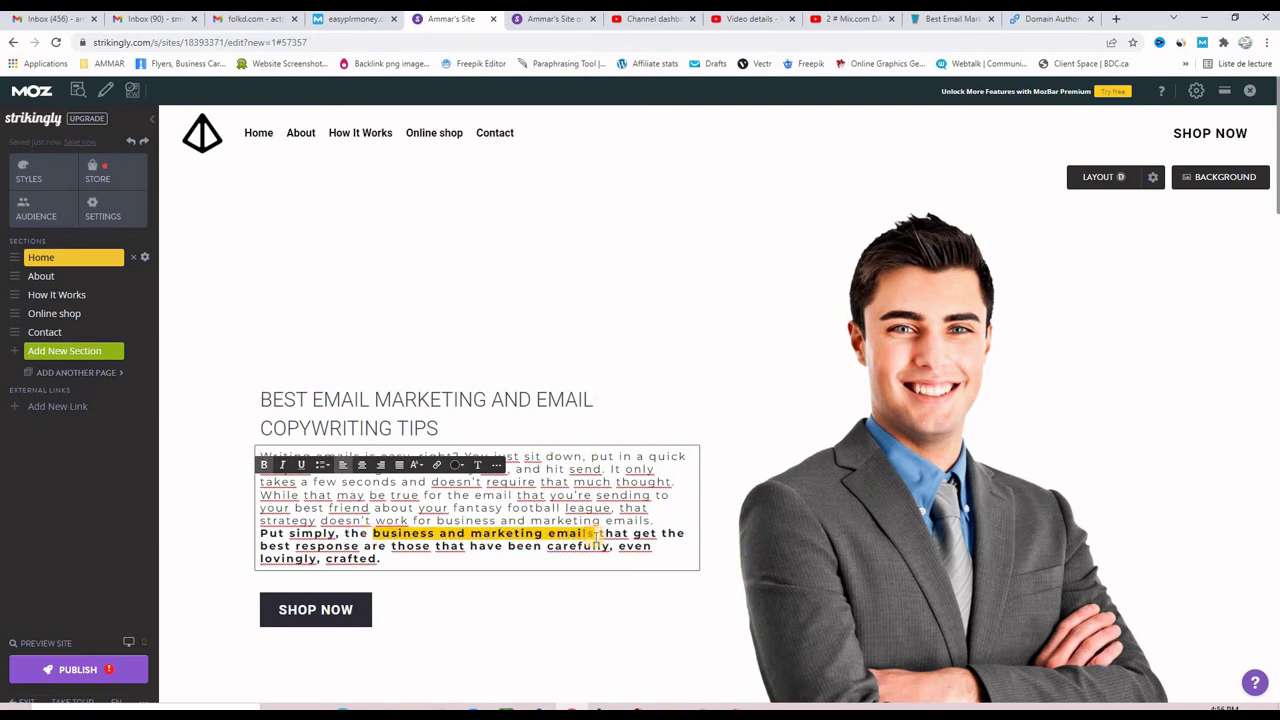
drag(597, 538, 600, 538)
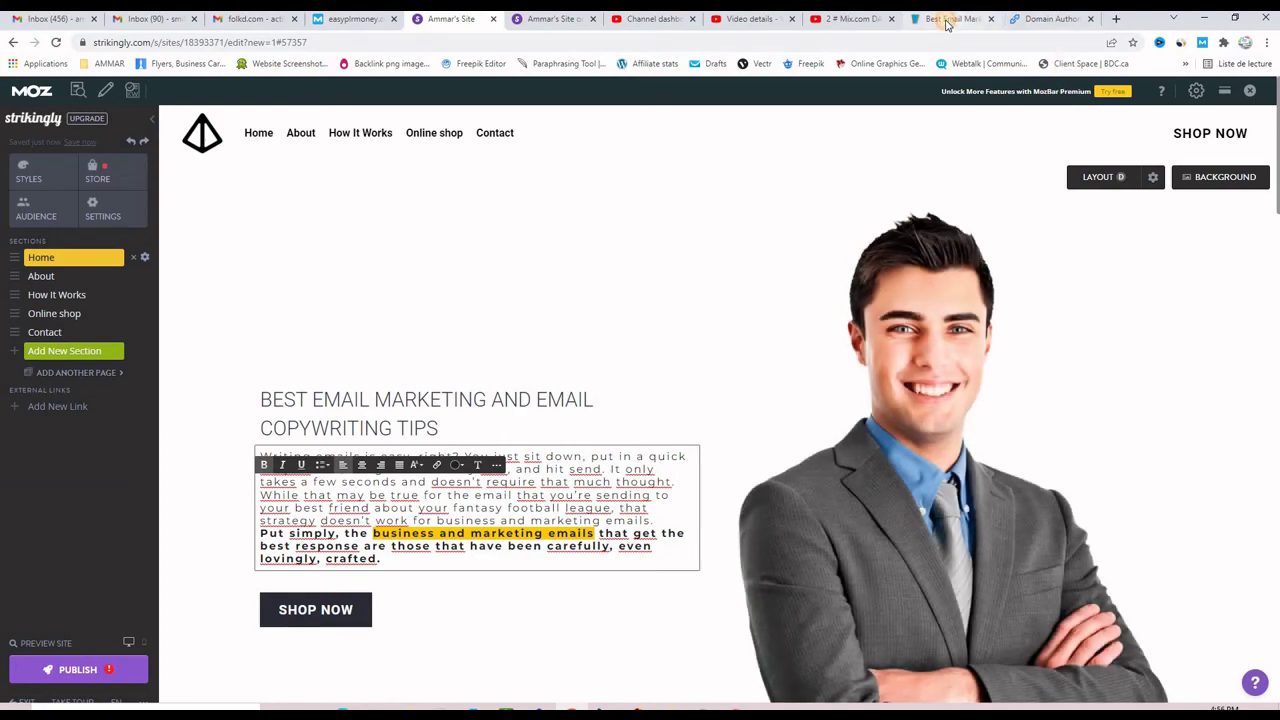
click(946, 20)
right_click(378, 43)
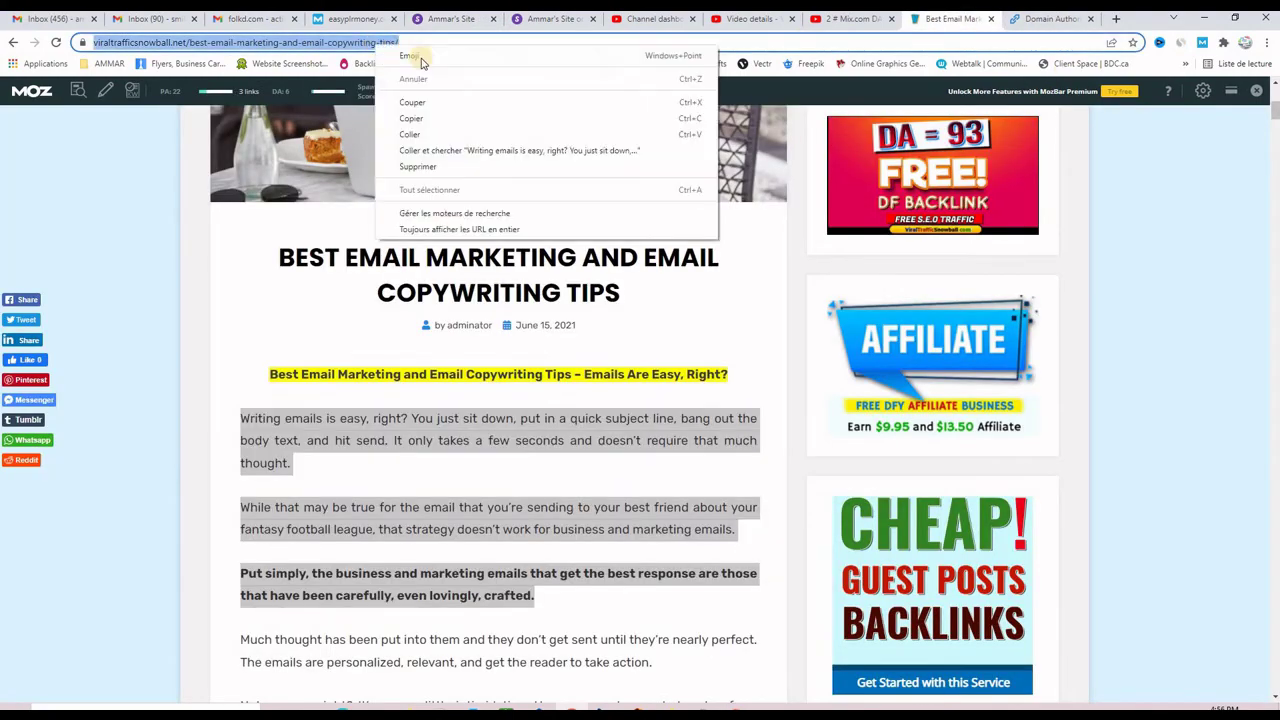
click(423, 119)
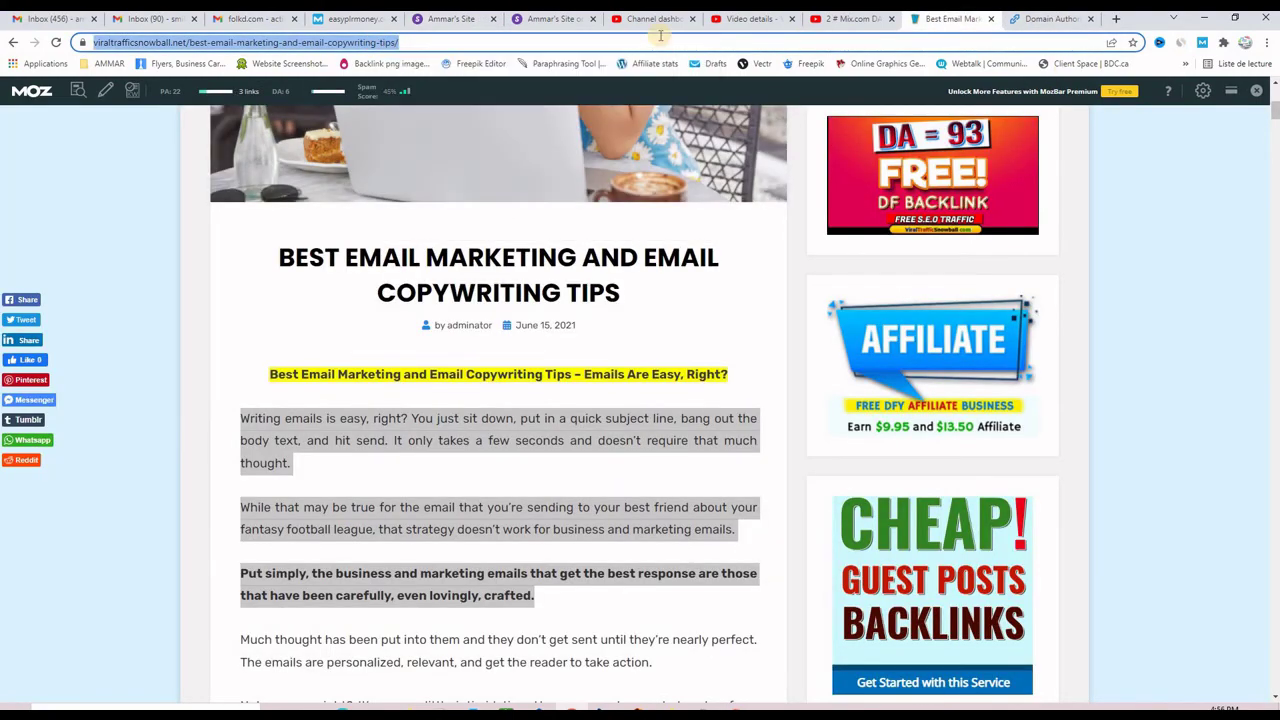
Link the phrase "business and marketing emails" in the Home section's description to the copied article URL, opening in a new tab.
click(444, 20)
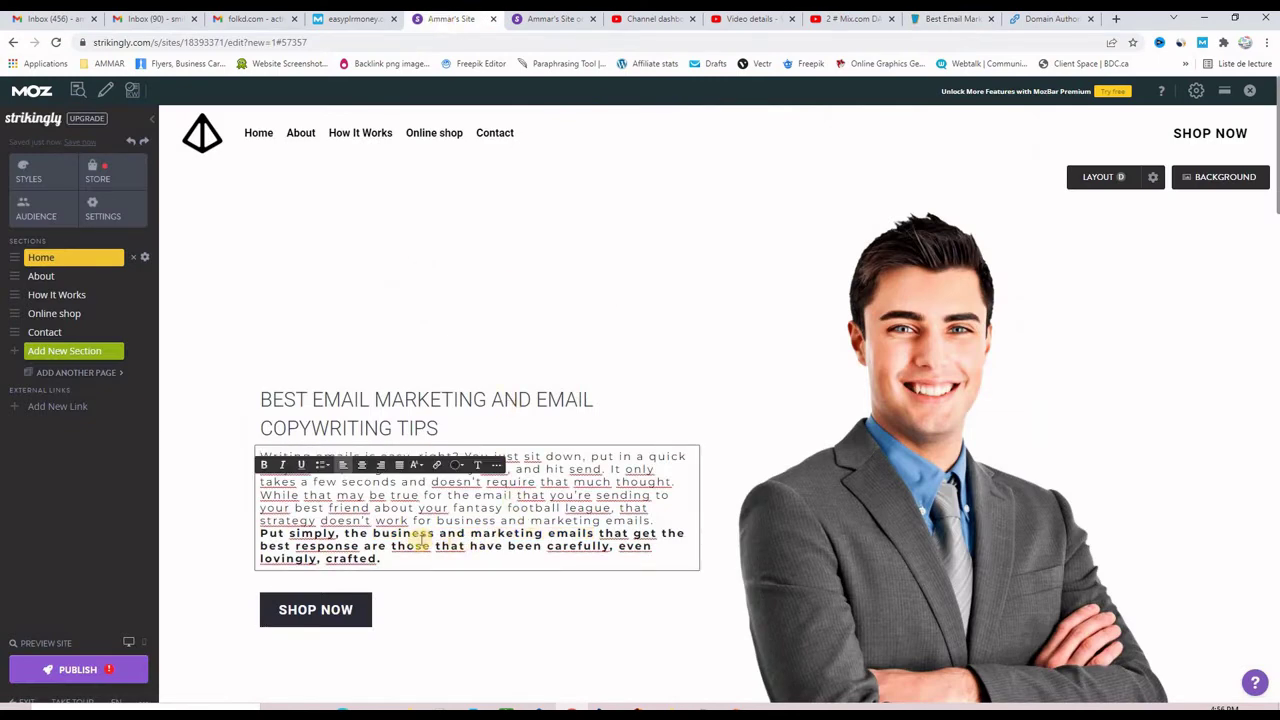
click(381, 536)
drag(377, 536, 590, 537)
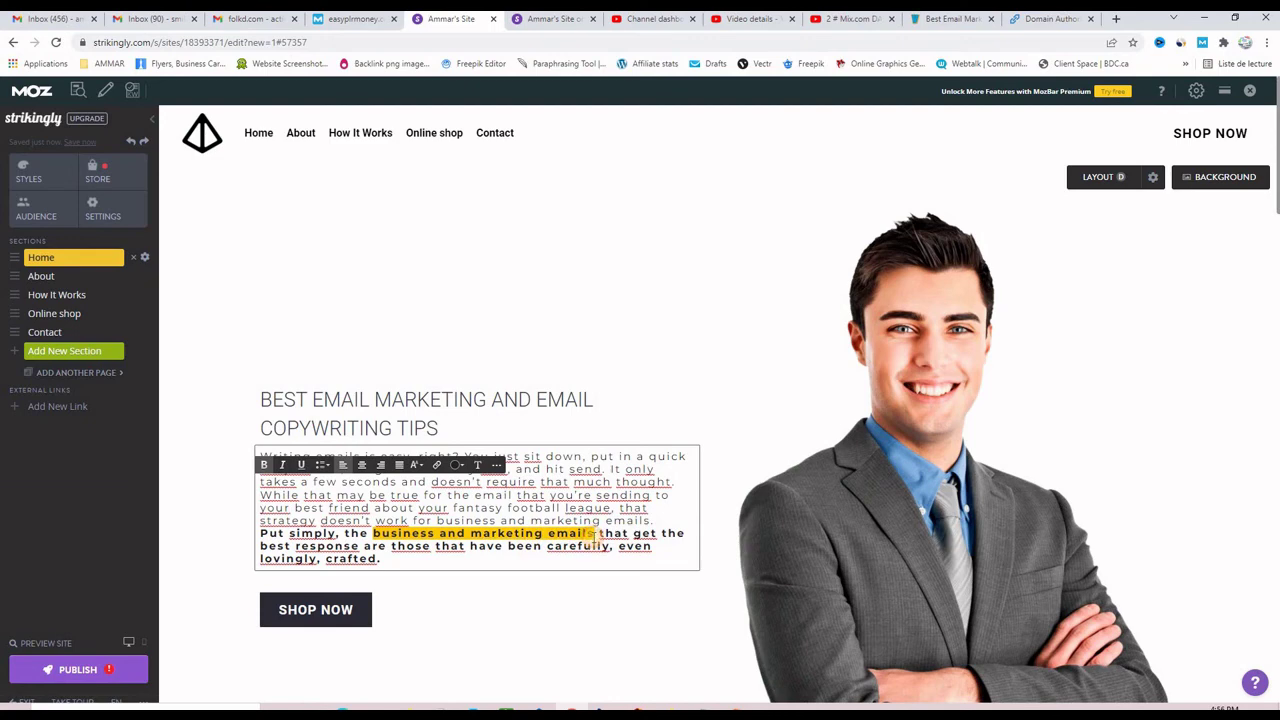
click(437, 467)
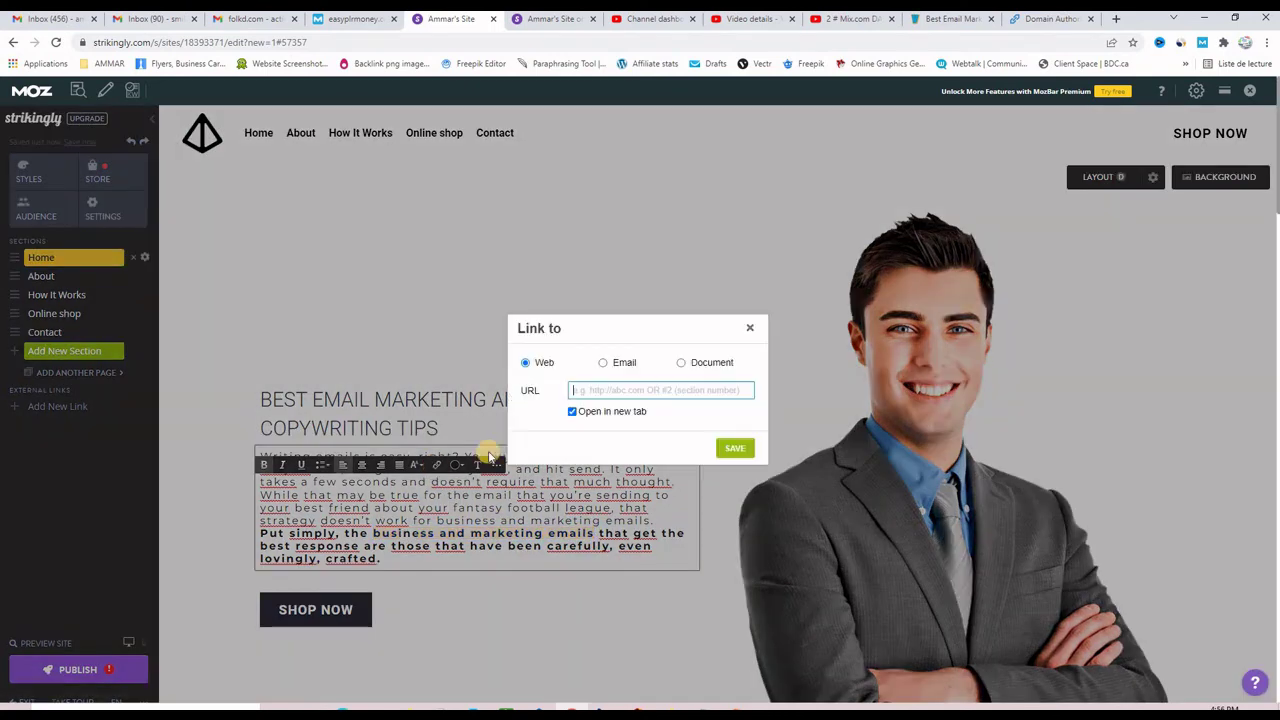
right_click(598, 390)
click(626, 493)
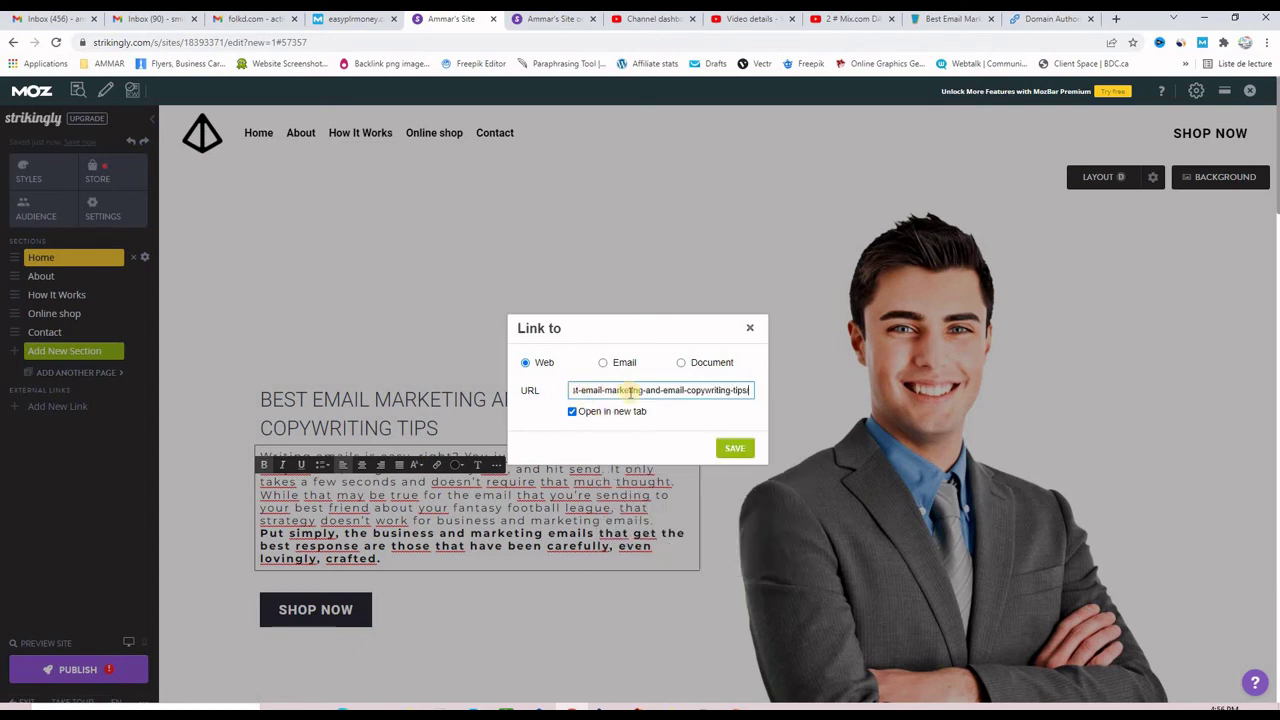
click(735, 452)
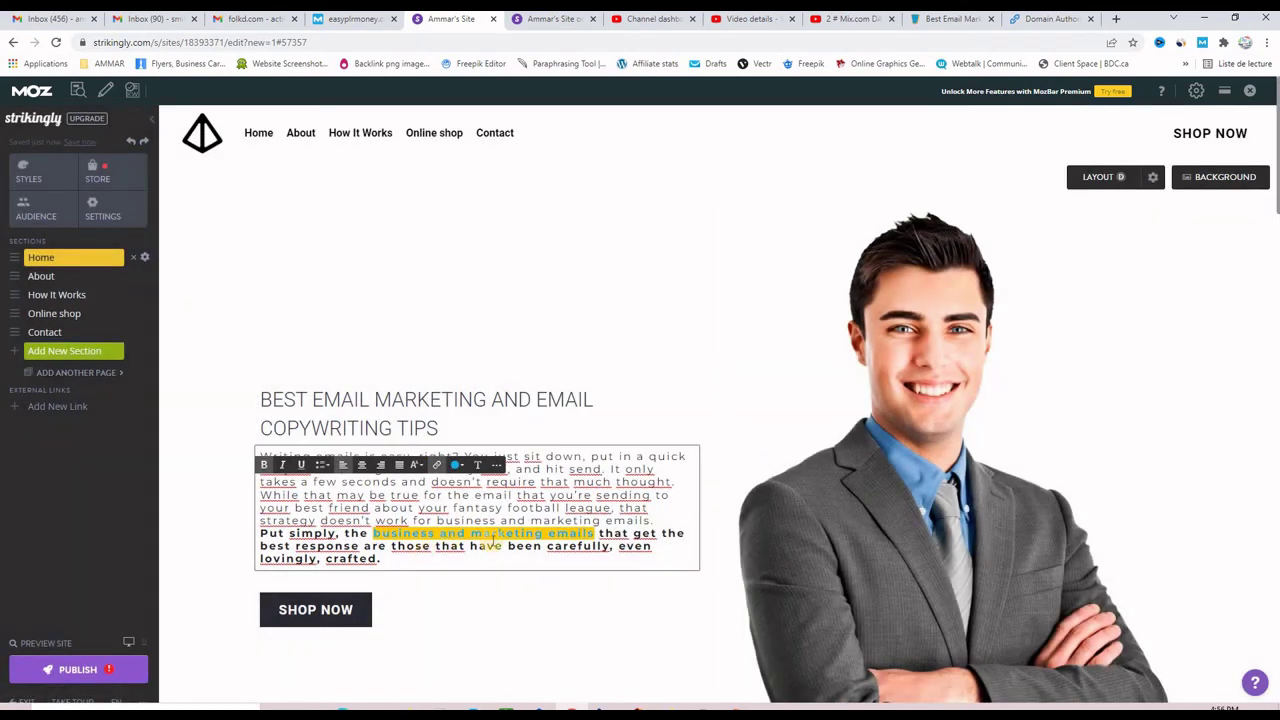
Color the linked phrase "business and marketing emails" red.
click(455, 467)
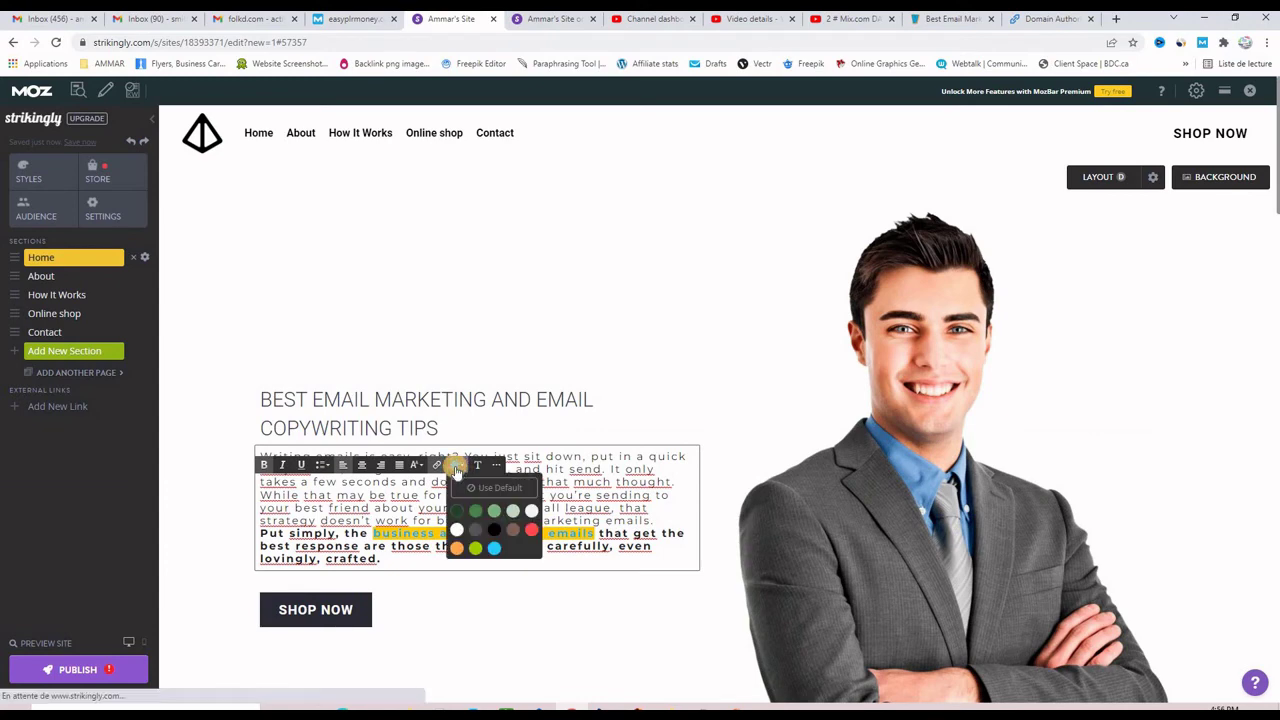
click(530, 529)
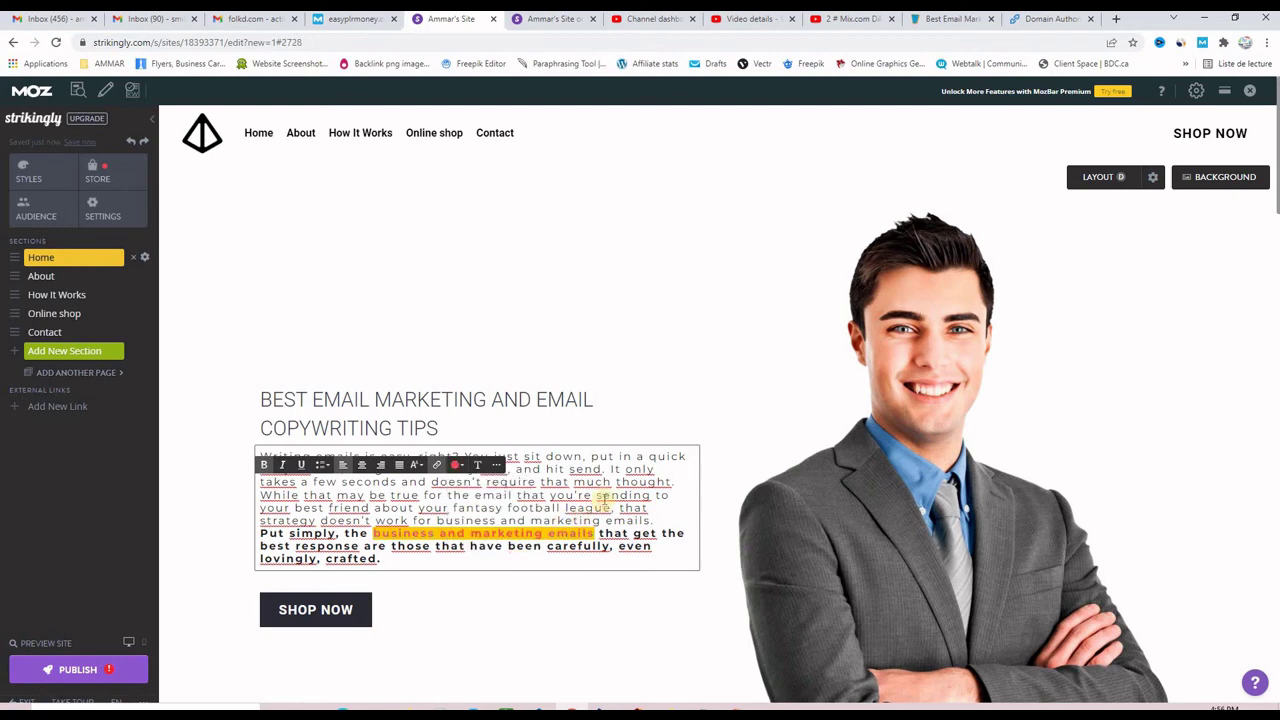
click(603, 497)
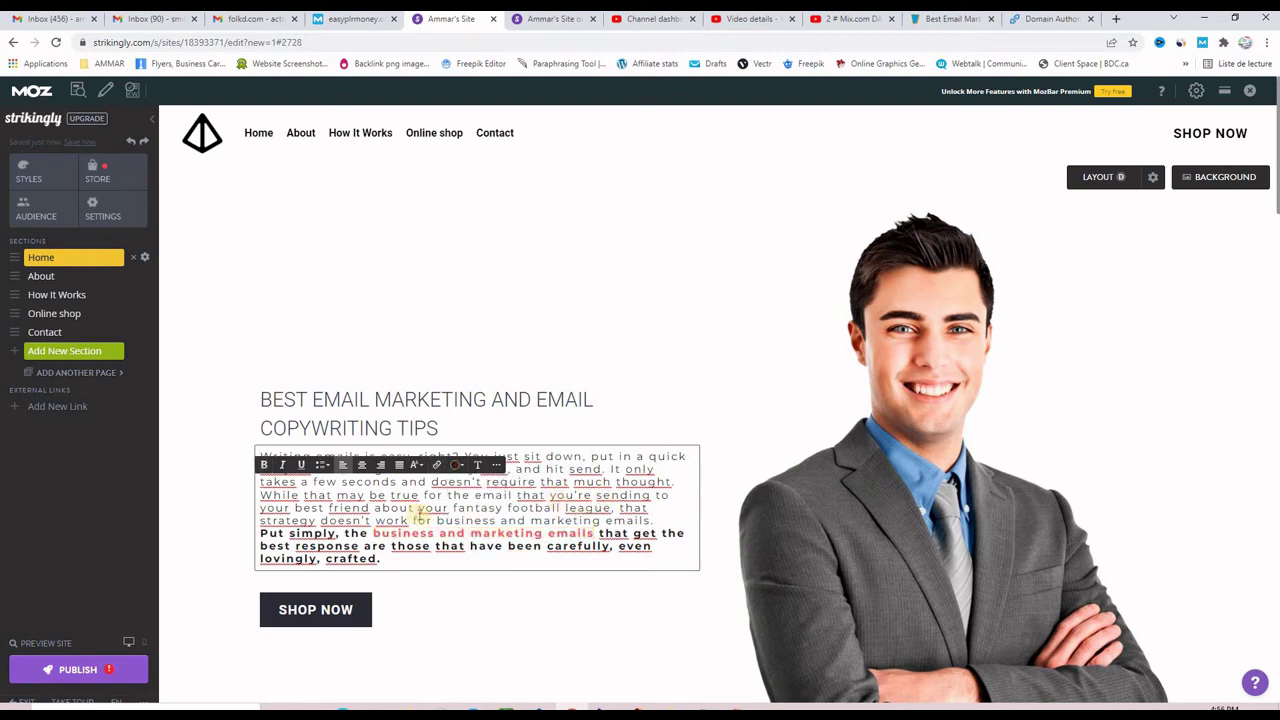
Start publishing the site on the free plan and enter "email marketing" as its free Strikingly URL.
click(76, 672)
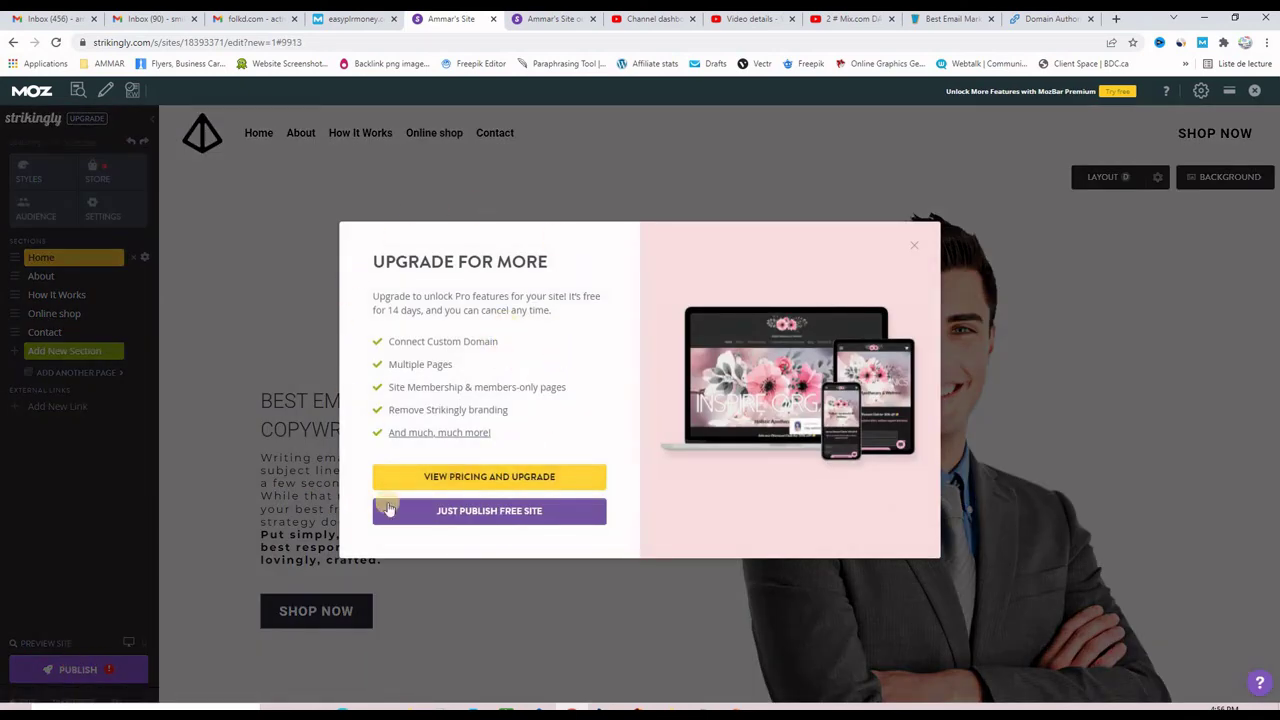
click(476, 512)
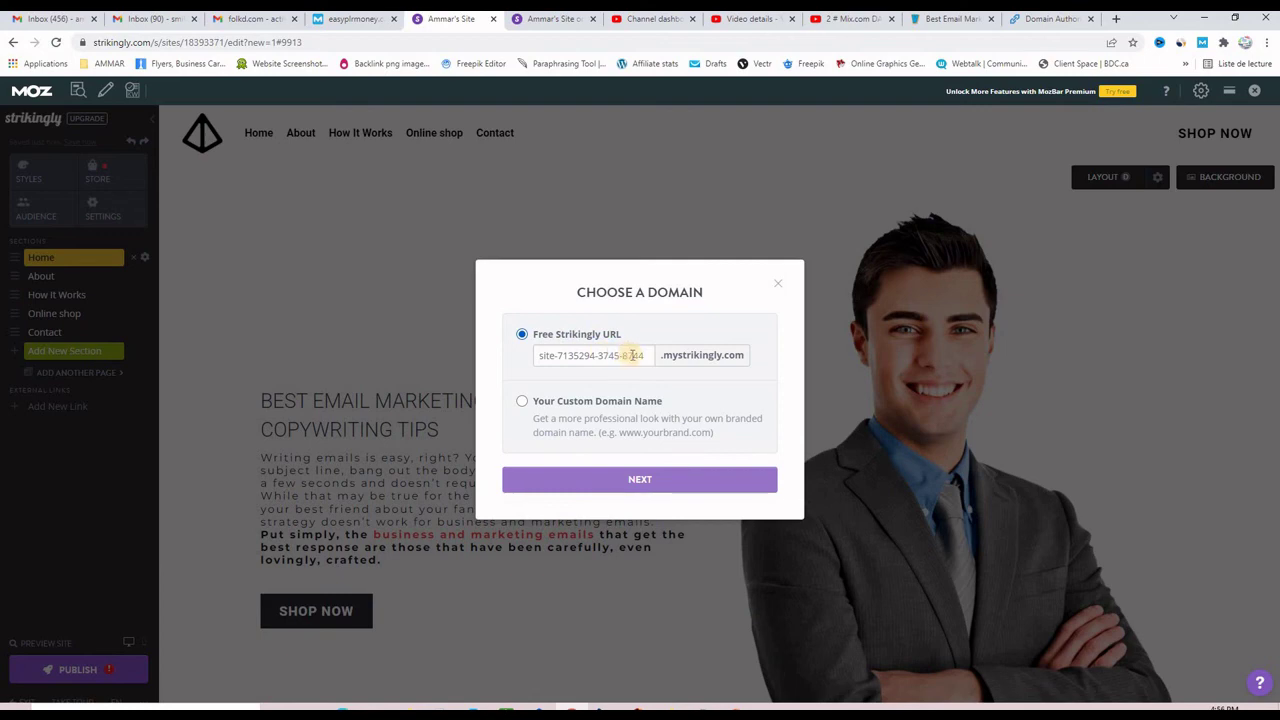
drag(645, 355, 546, 356)
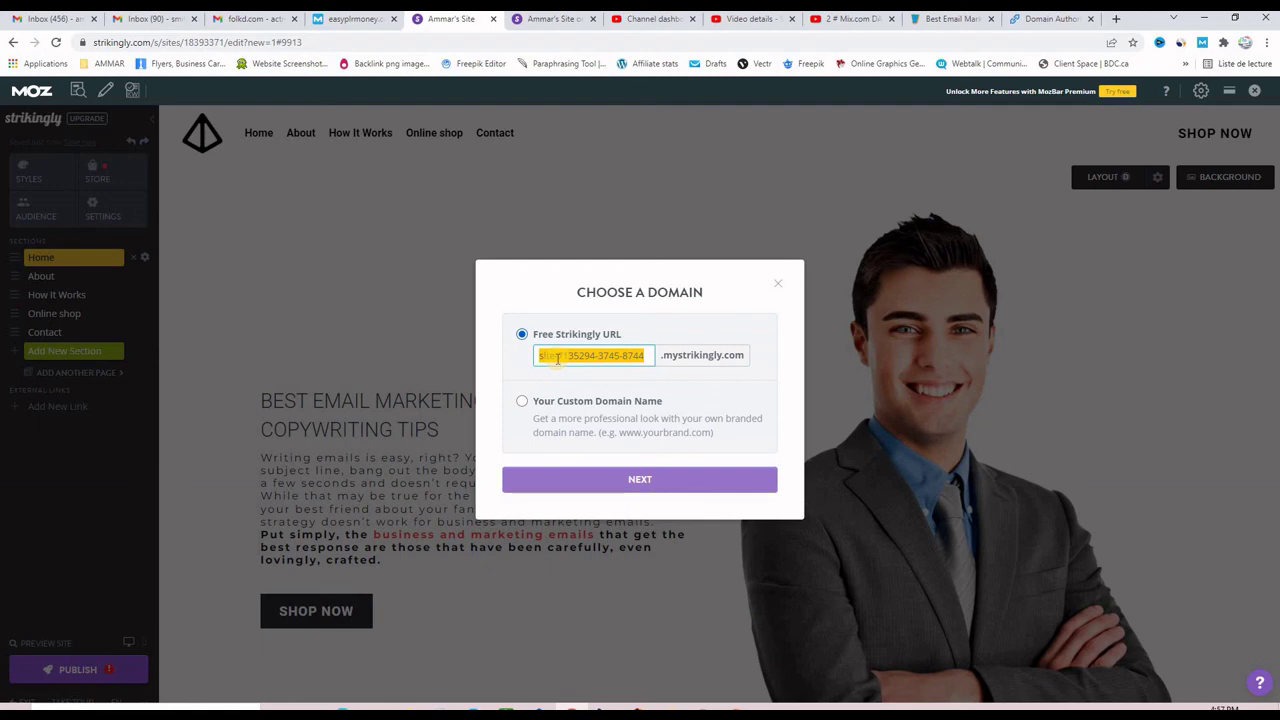
text(email marketing)
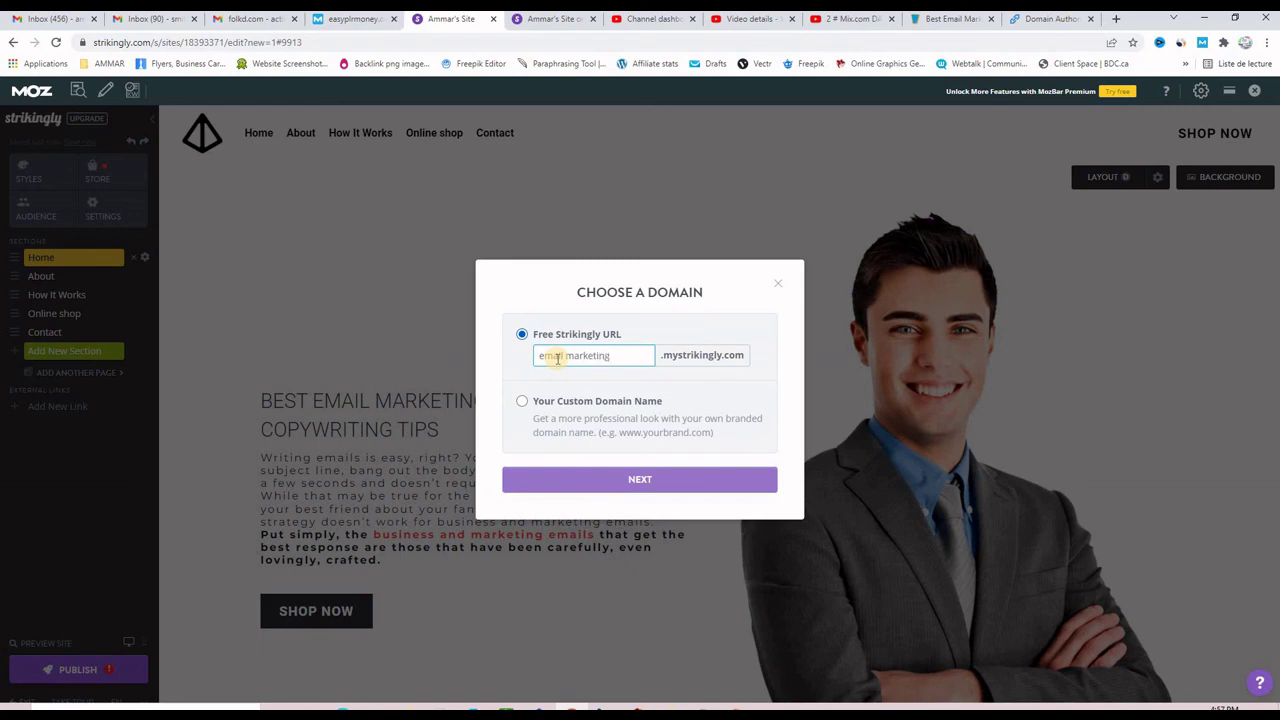
click(640, 480)
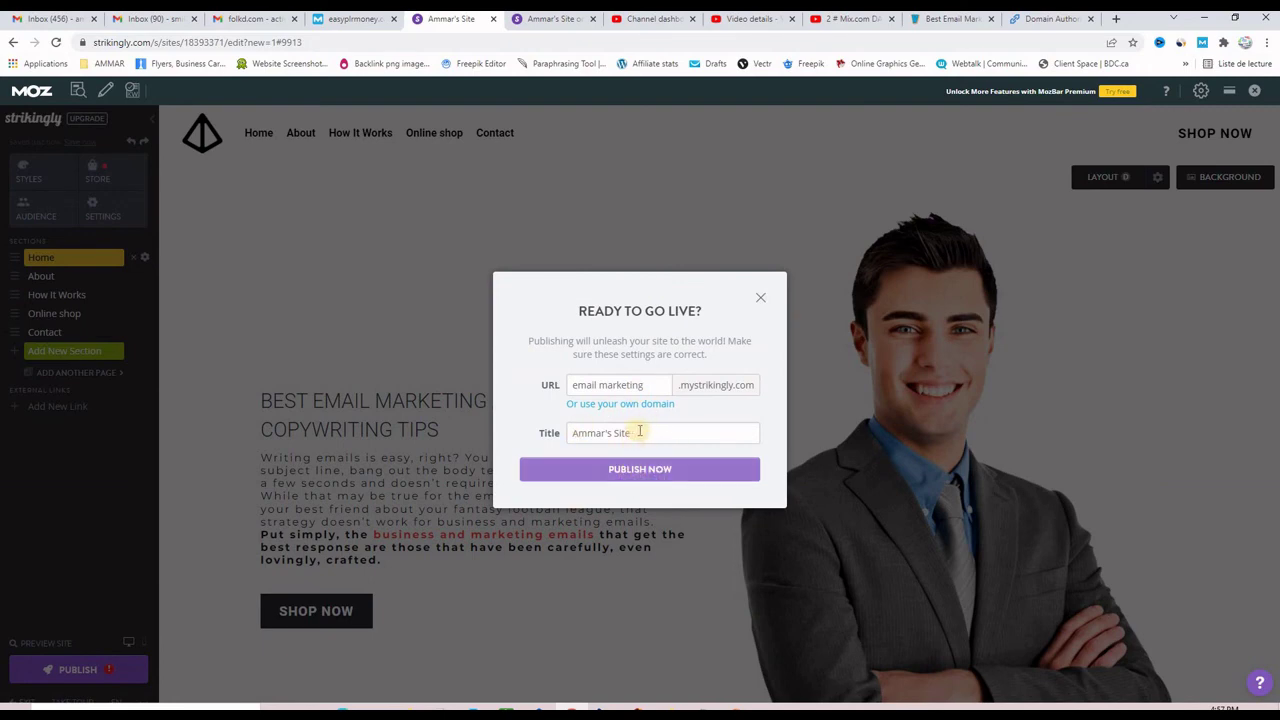
Set the site title to "Email Marketing" and try to publish the site.
drag(640, 432, 531, 430)
text(Email Marketing)
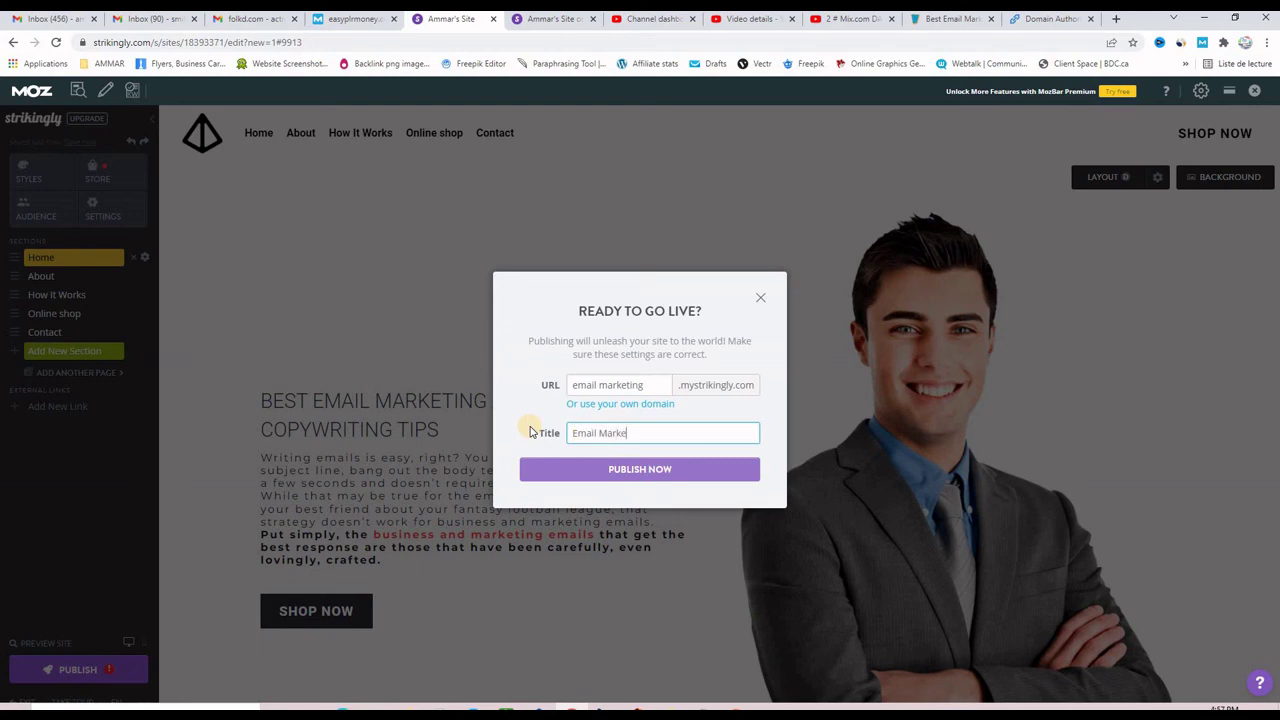
click(673, 480)
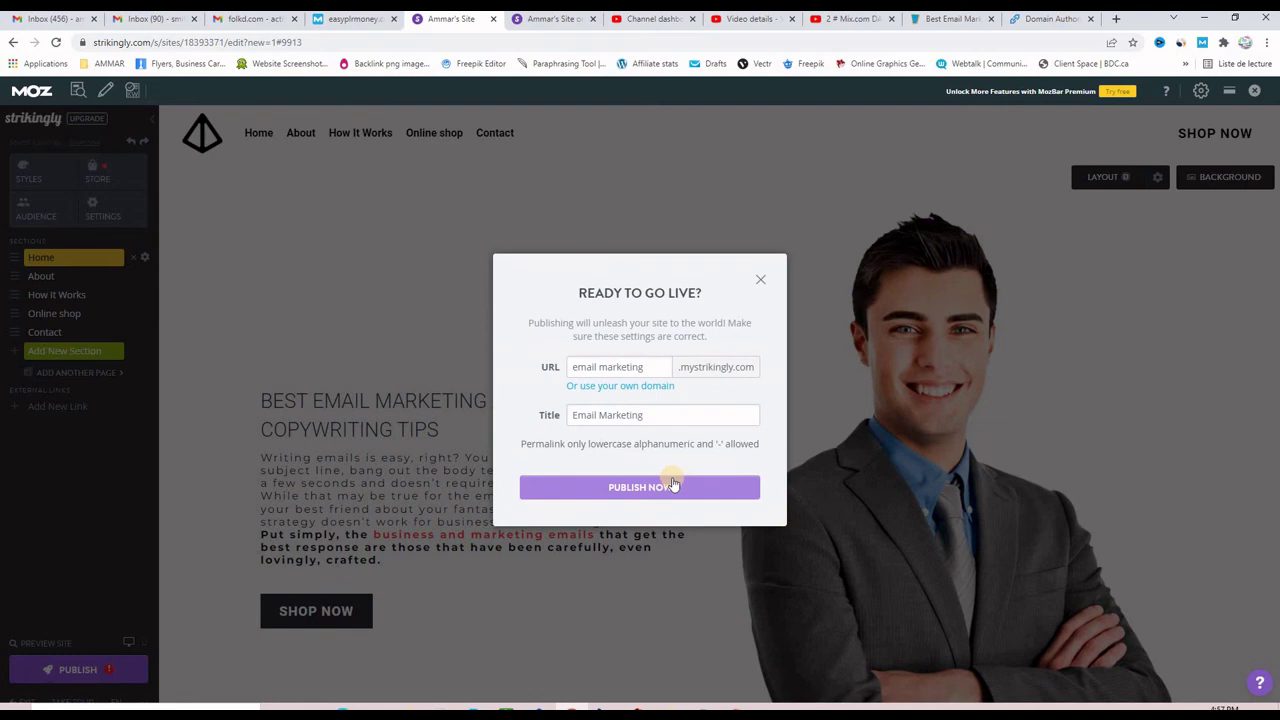
Change the free URL to emailmarketing01.mystrikingly.com and publish the site without setting up payments.
click(647, 369)
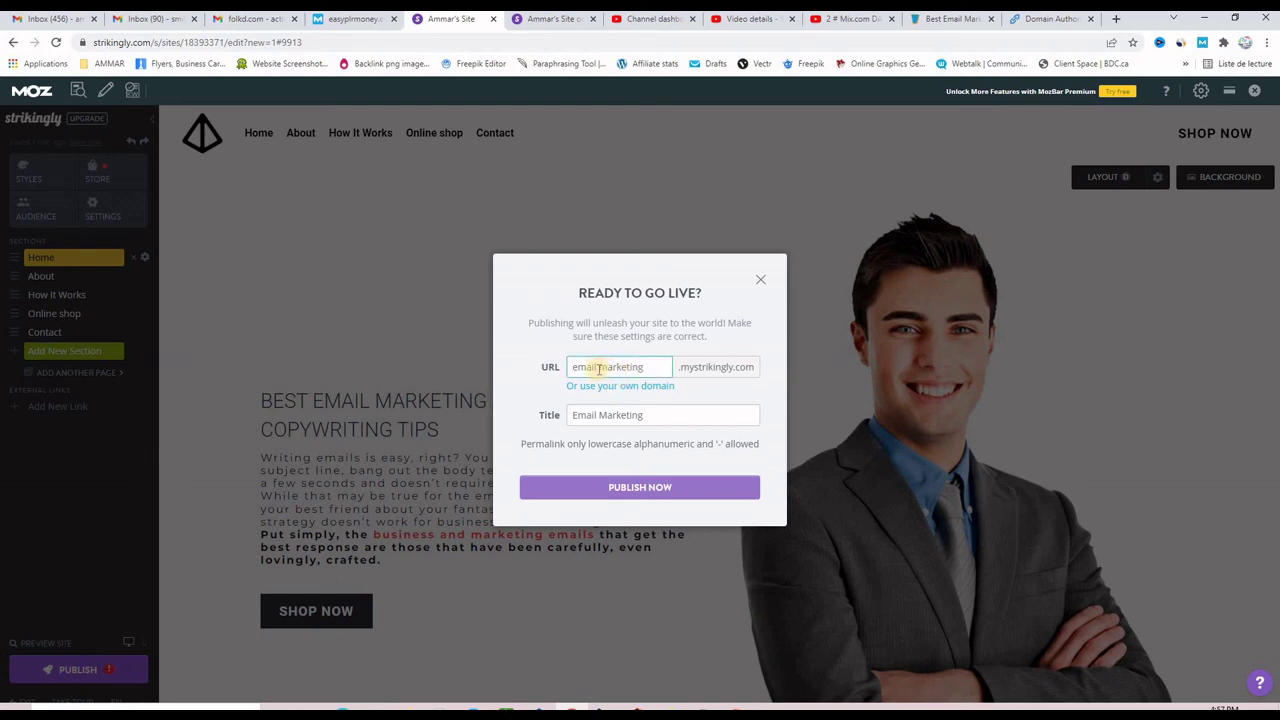
click(600, 369)
key(BackSpace)
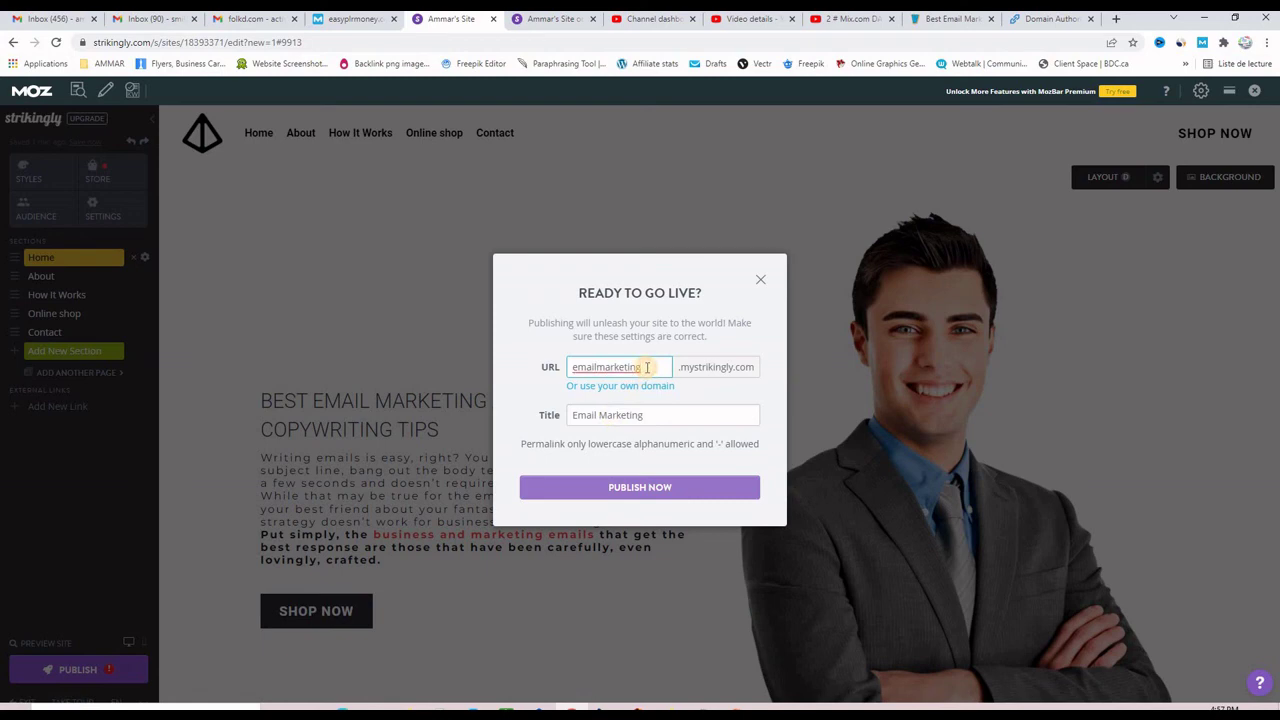
click(635, 488)
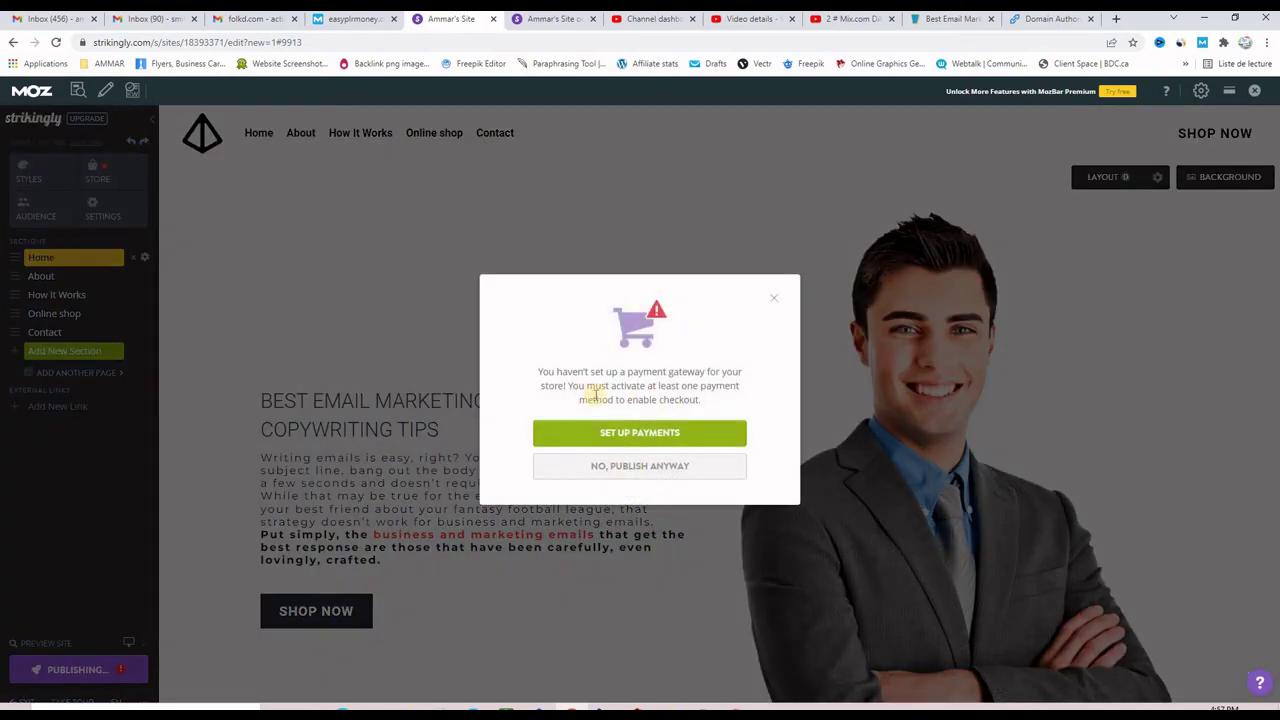
click(621, 468)
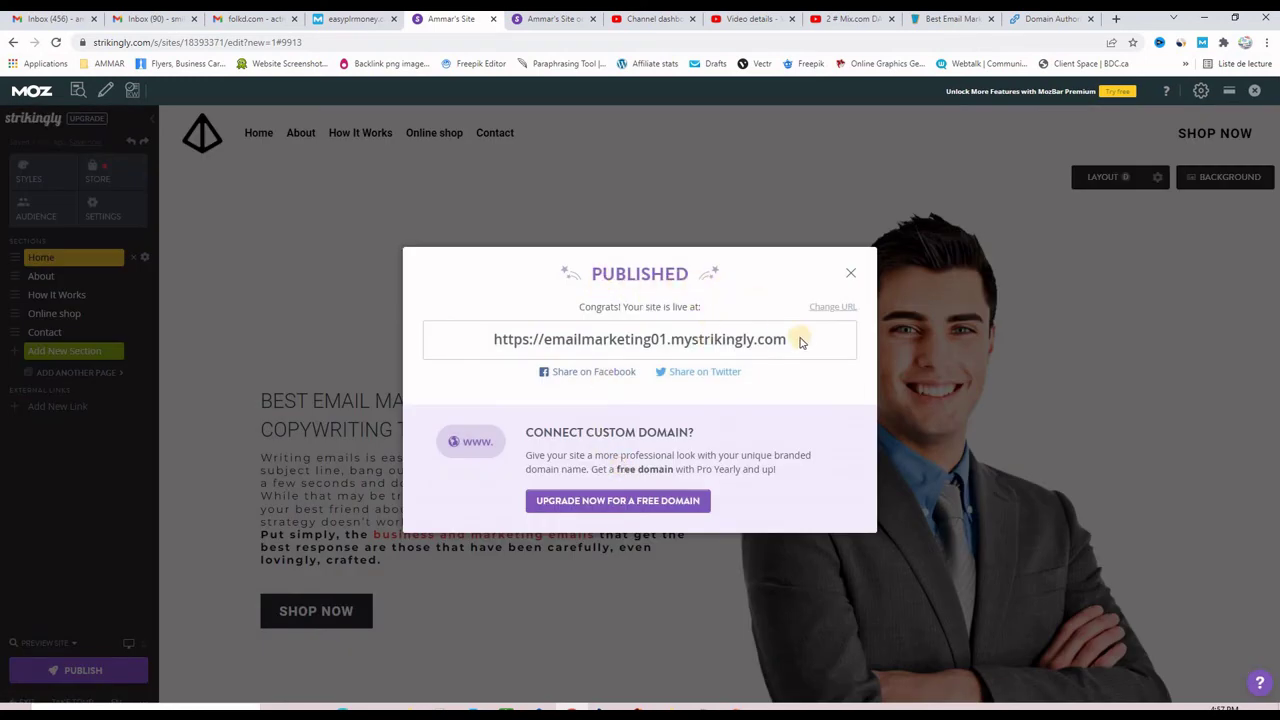
Open the published site in a new tab and check its "business and marketing emails" link with MozBar's followed-link highlighting.
drag(800, 342, 486, 337)
right_click(540, 345)
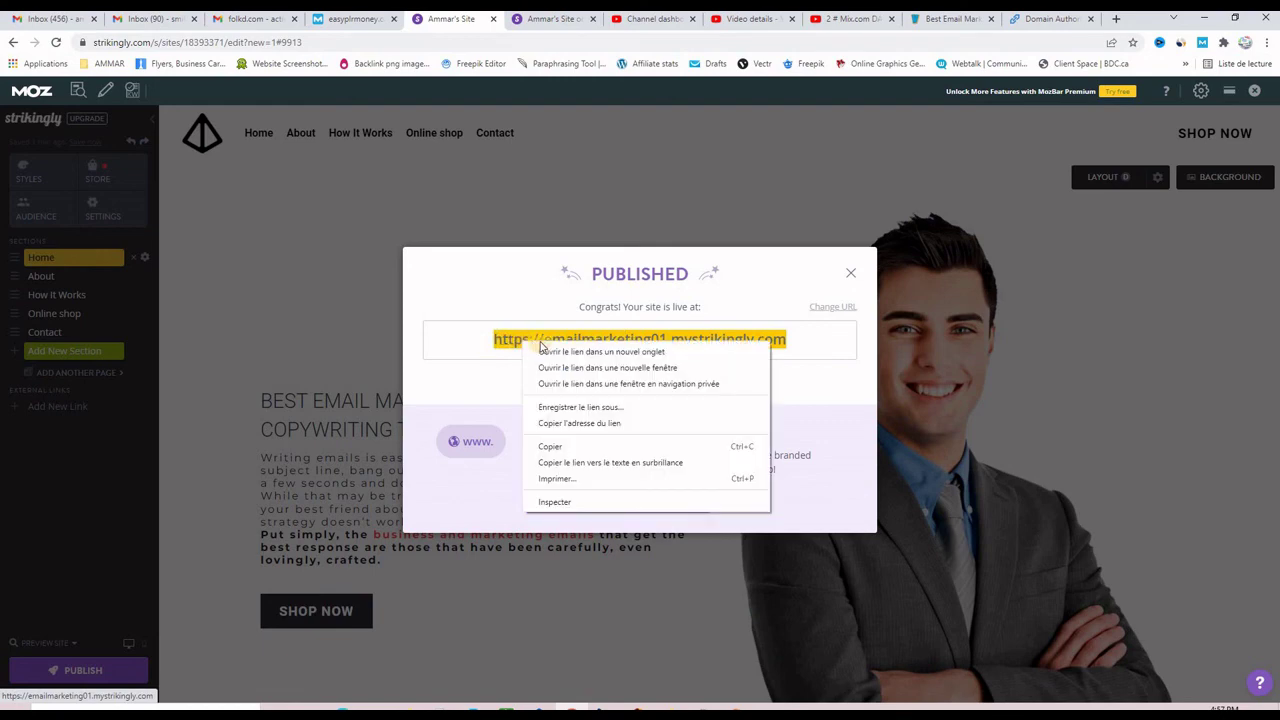
click(560, 351)
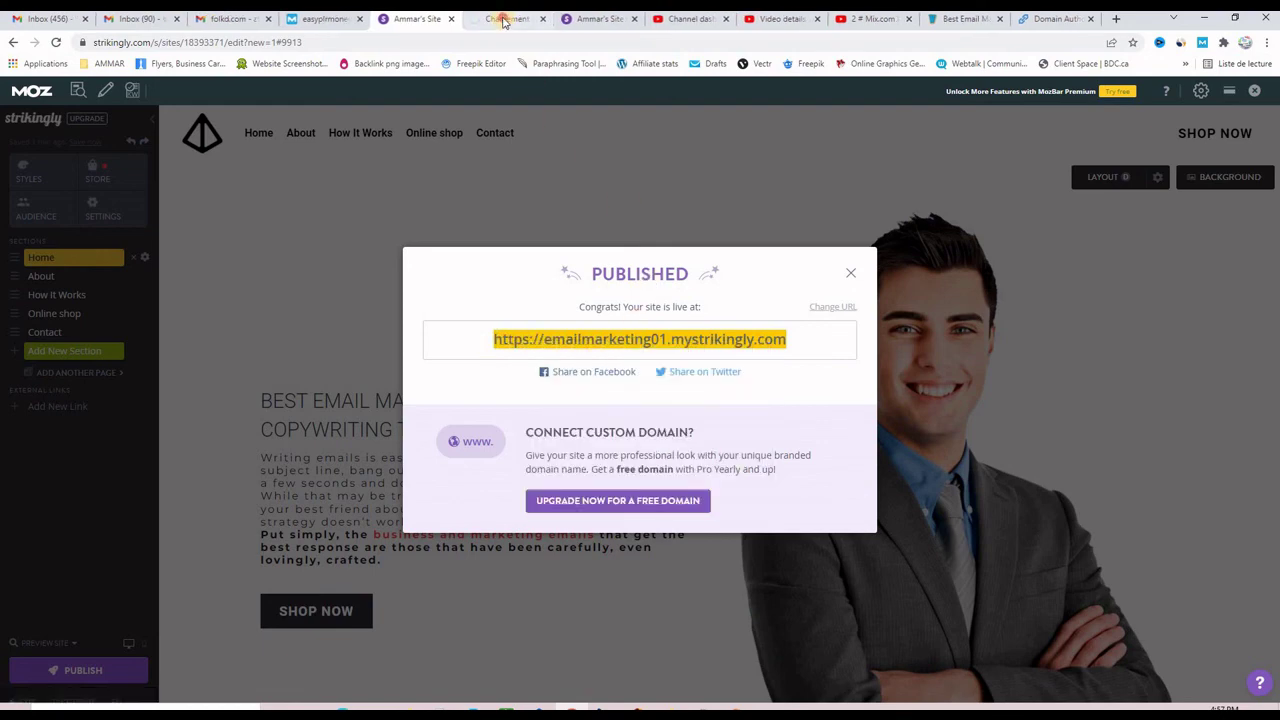
click(505, 19)
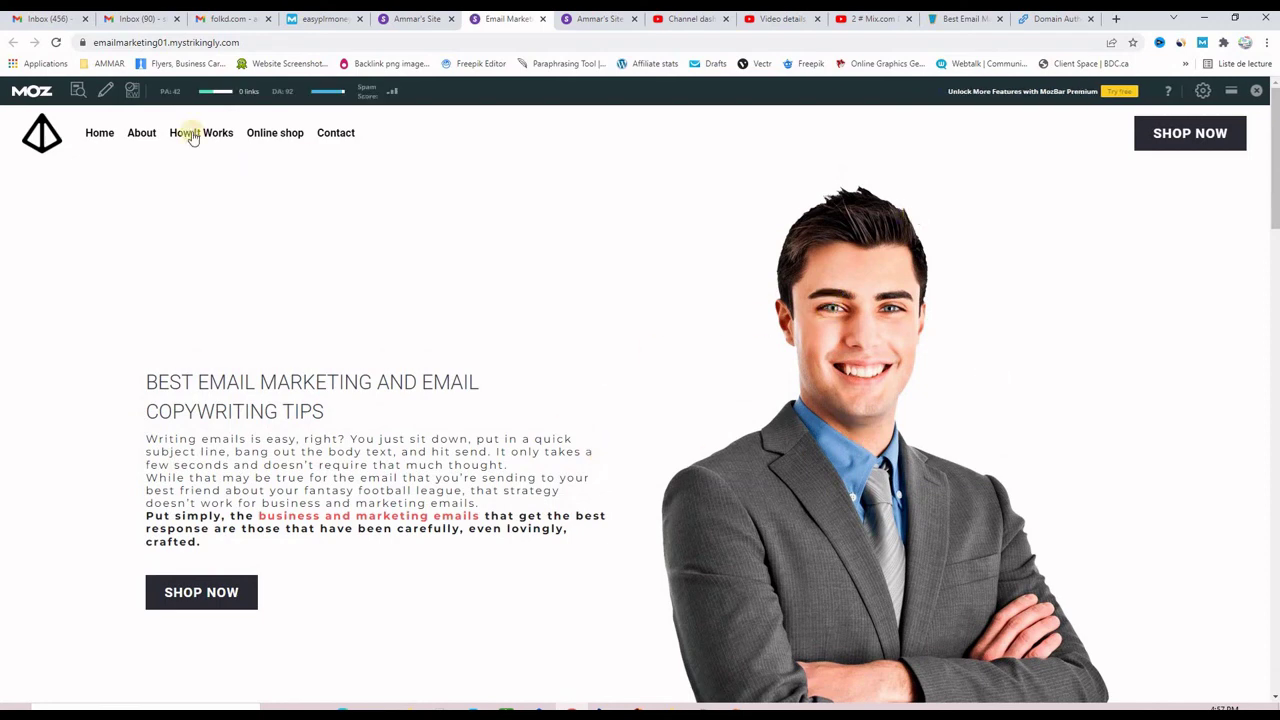
click(102, 92)
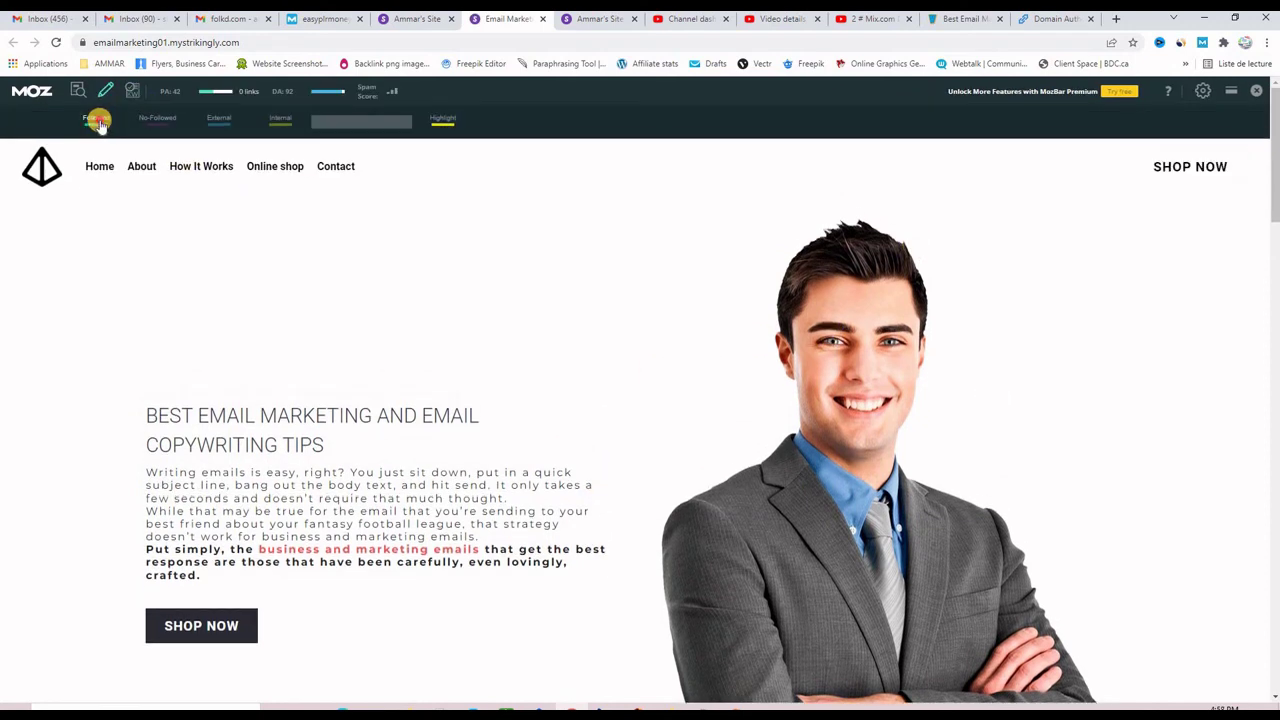
click(350, 556)
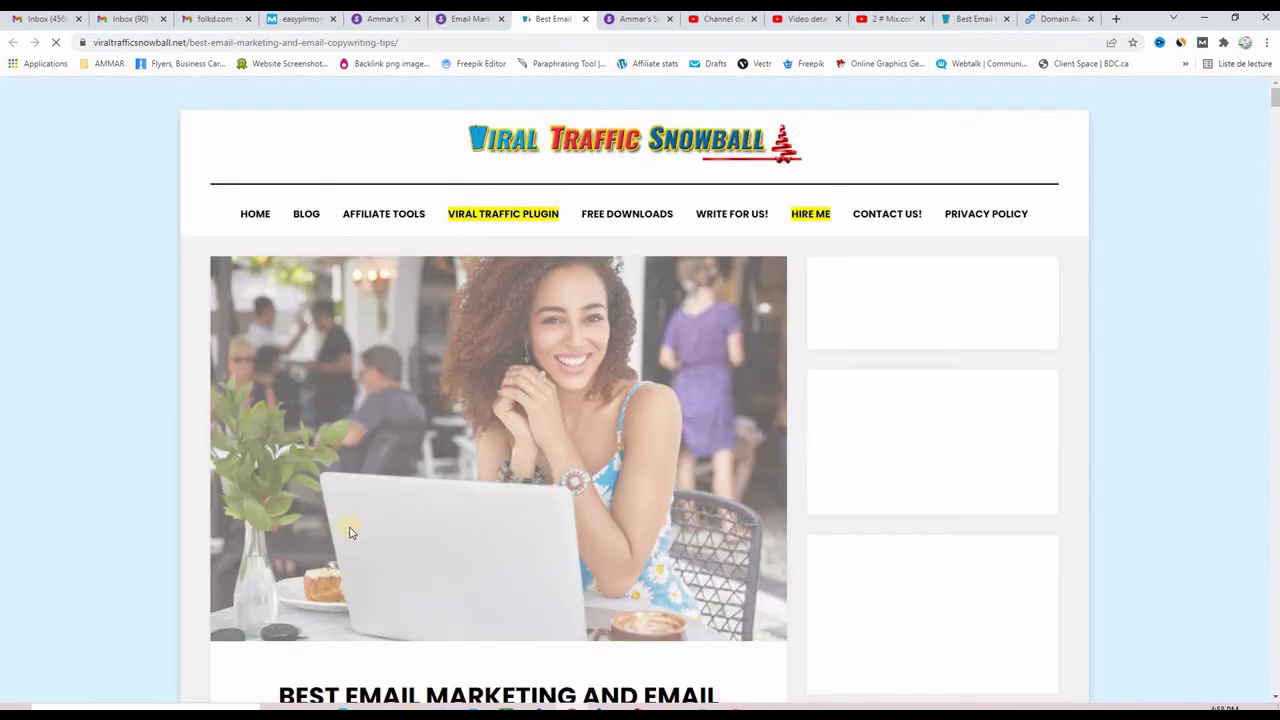